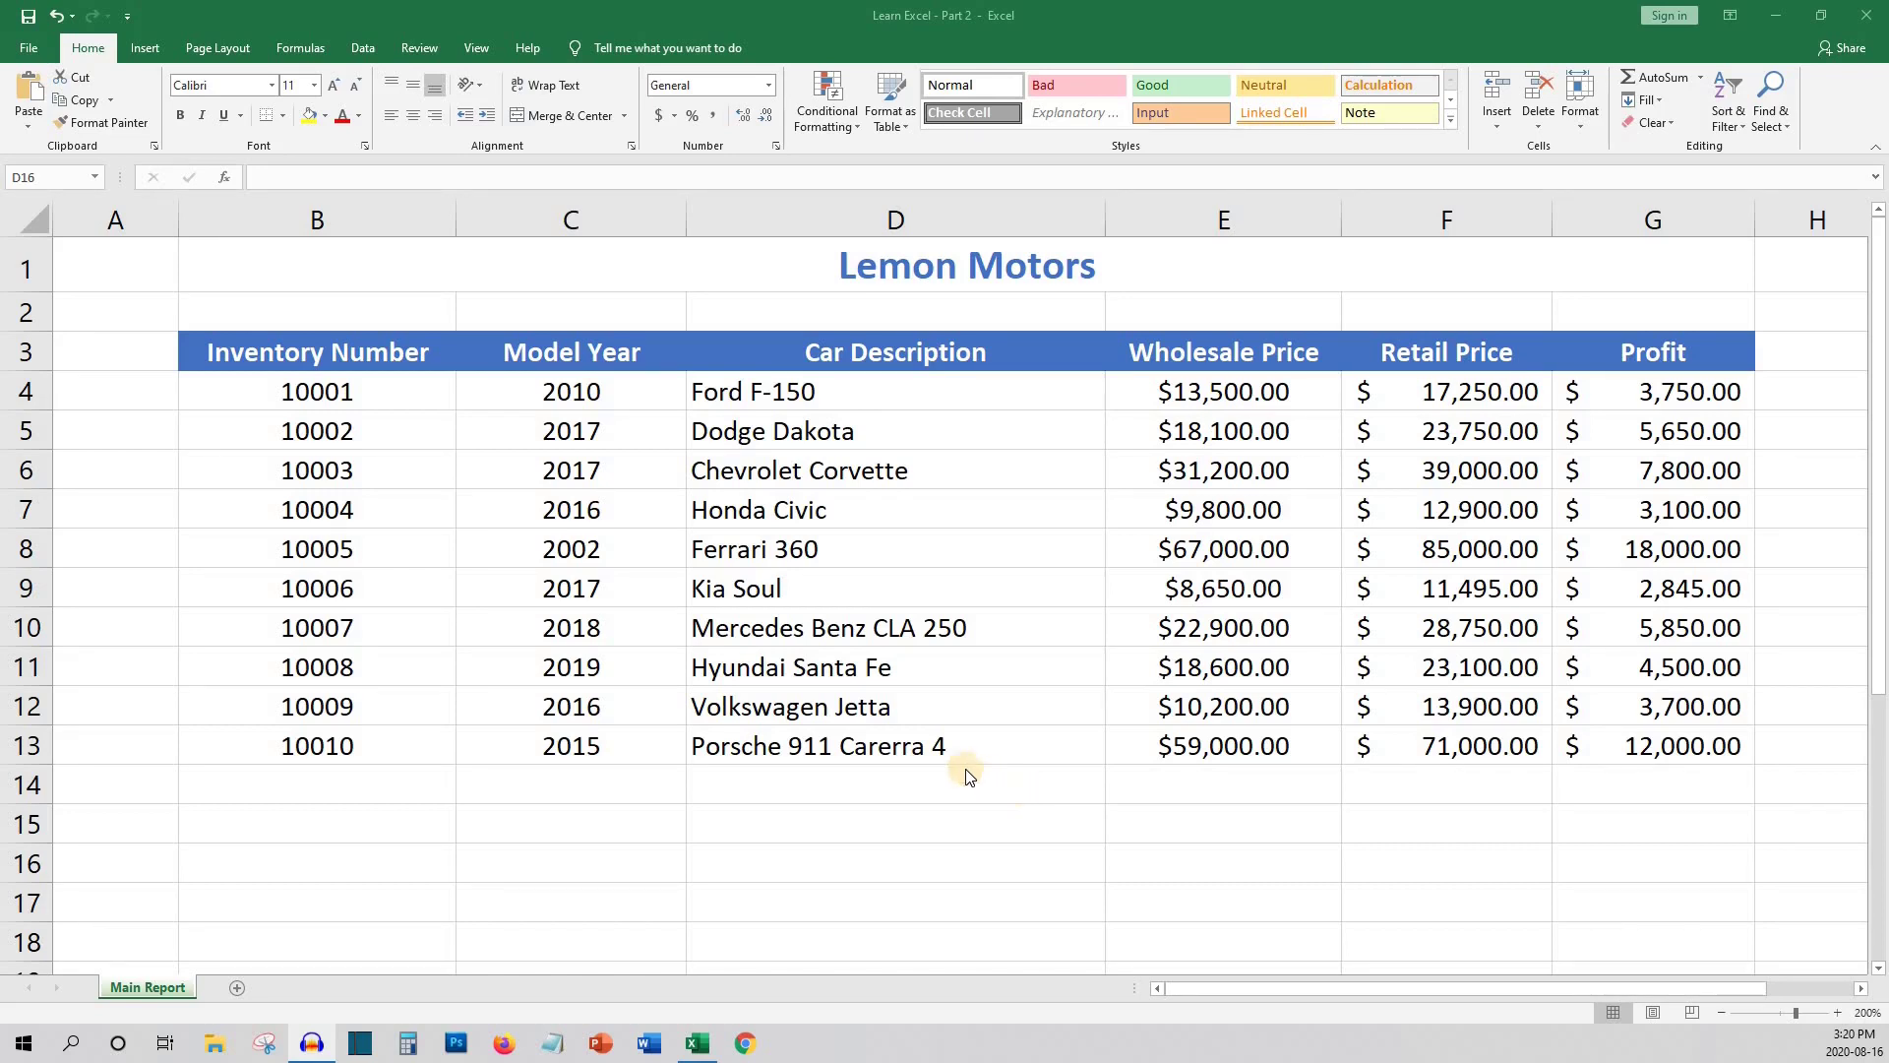
Select the last five cars' cells from Model Year through Profit, then deselect them
{"action": "left_click_drag", "start_coordinate": [503, 597], "coordinate": [1280, 753]}
{"action": "left_click_drag", "start_coordinate": [1578, 761], "coordinate": [1585, 764]}
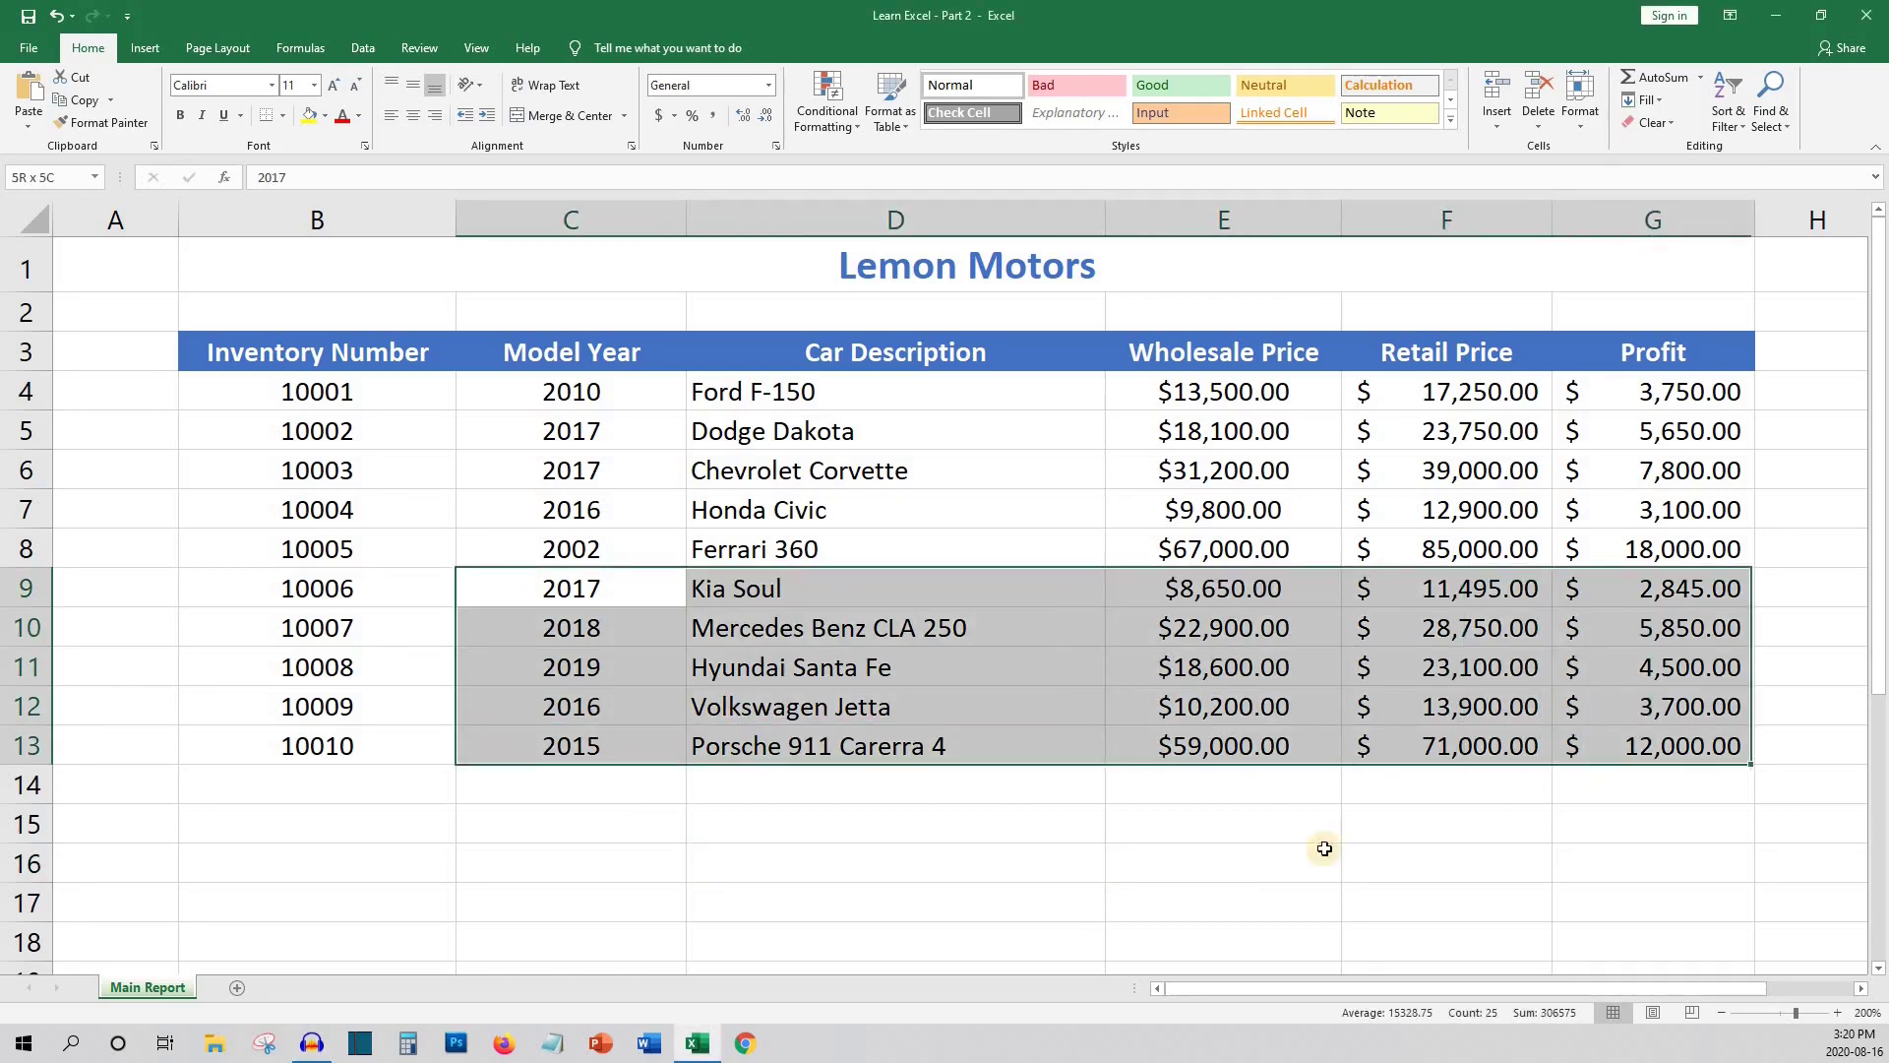
{"action": "left_click", "coordinate": [1143, 859]}
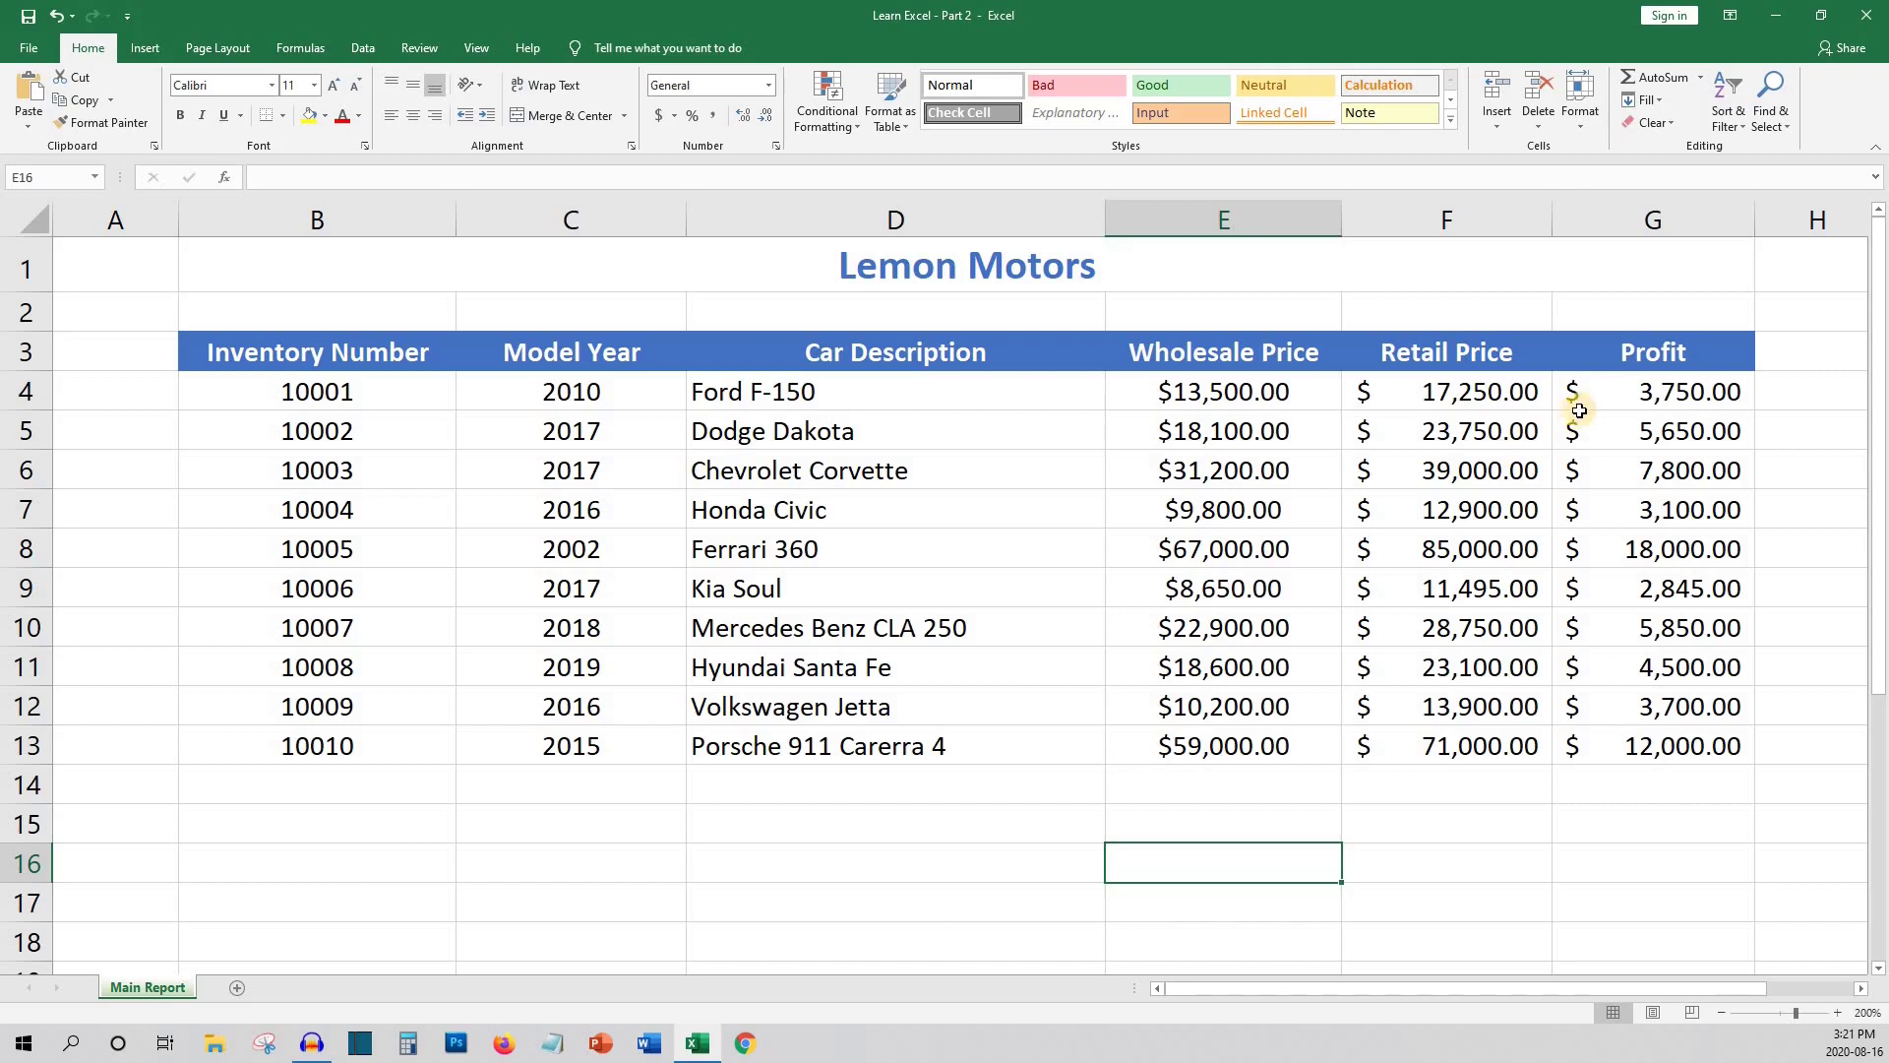
Sort the cars by Profit, largest to smallest, putting the Ferrari 360 ($18,000) first
{"action": "left_click", "coordinate": [1598, 398]}
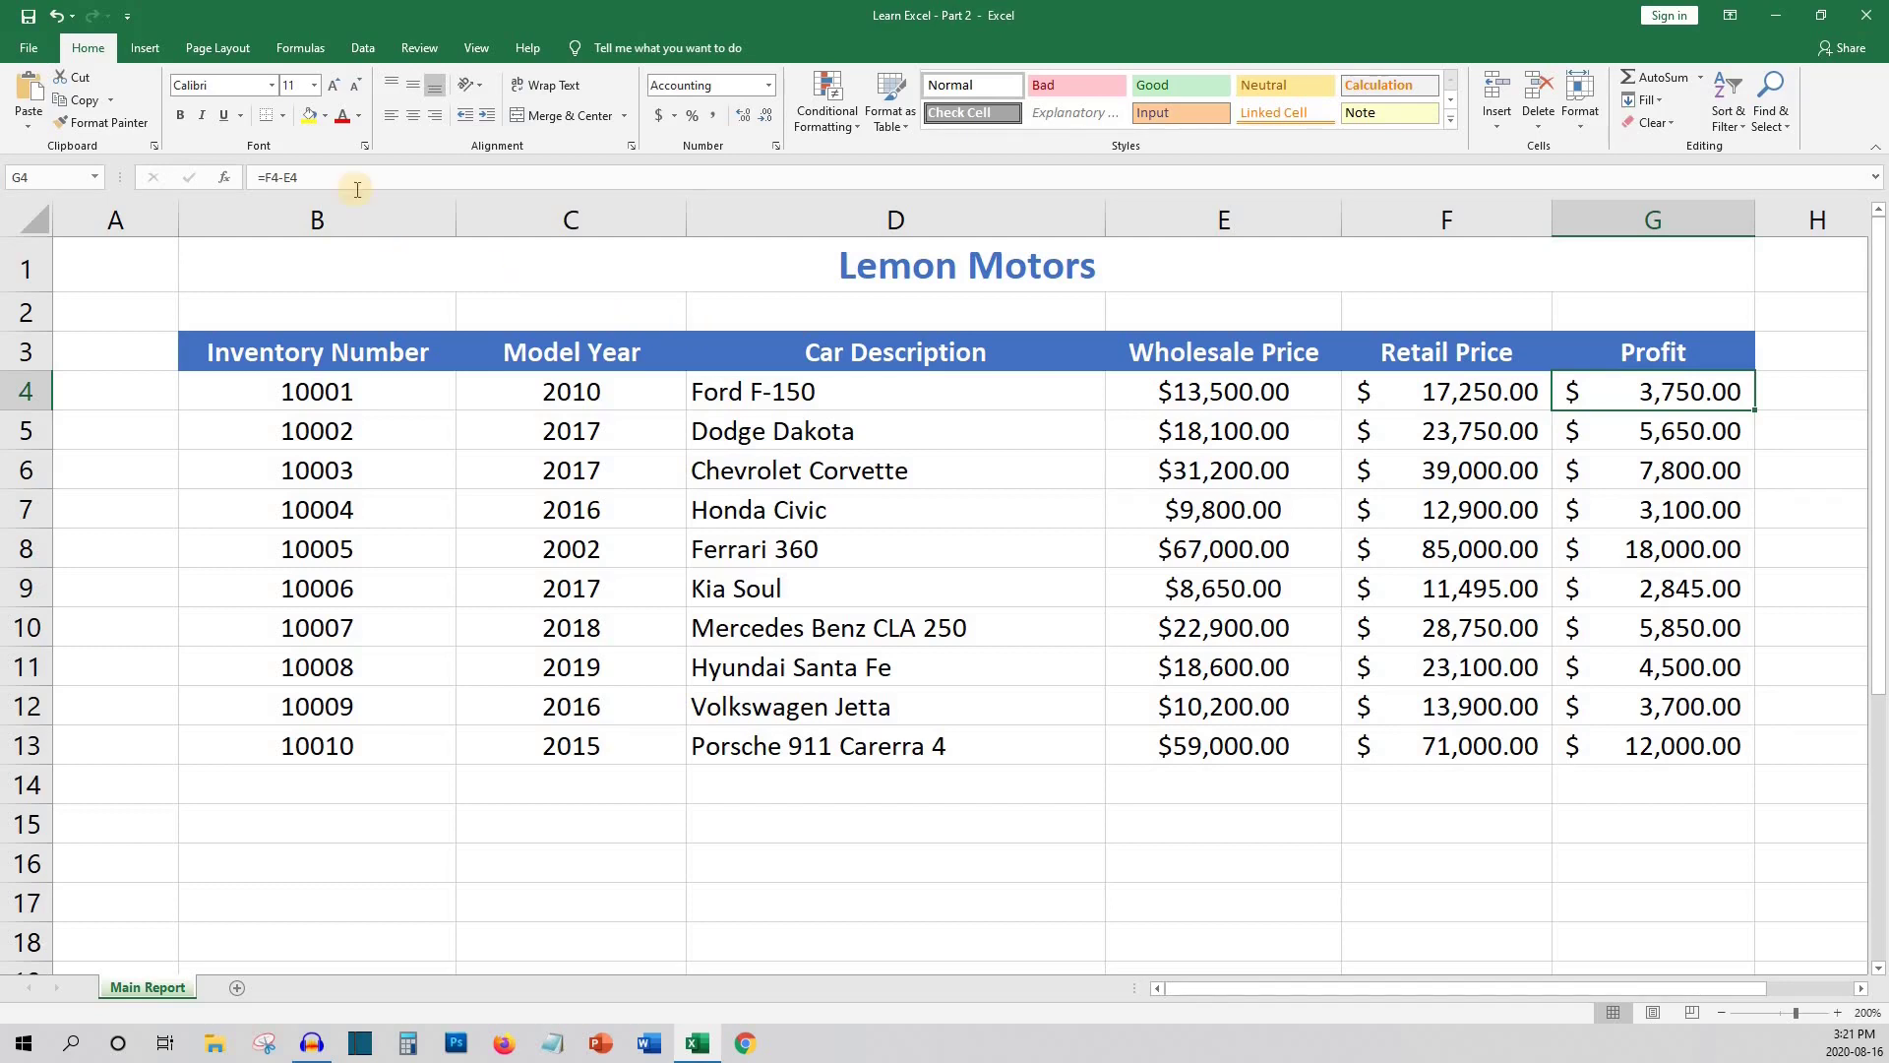
{"action": "left_click", "coordinate": [364, 45]}
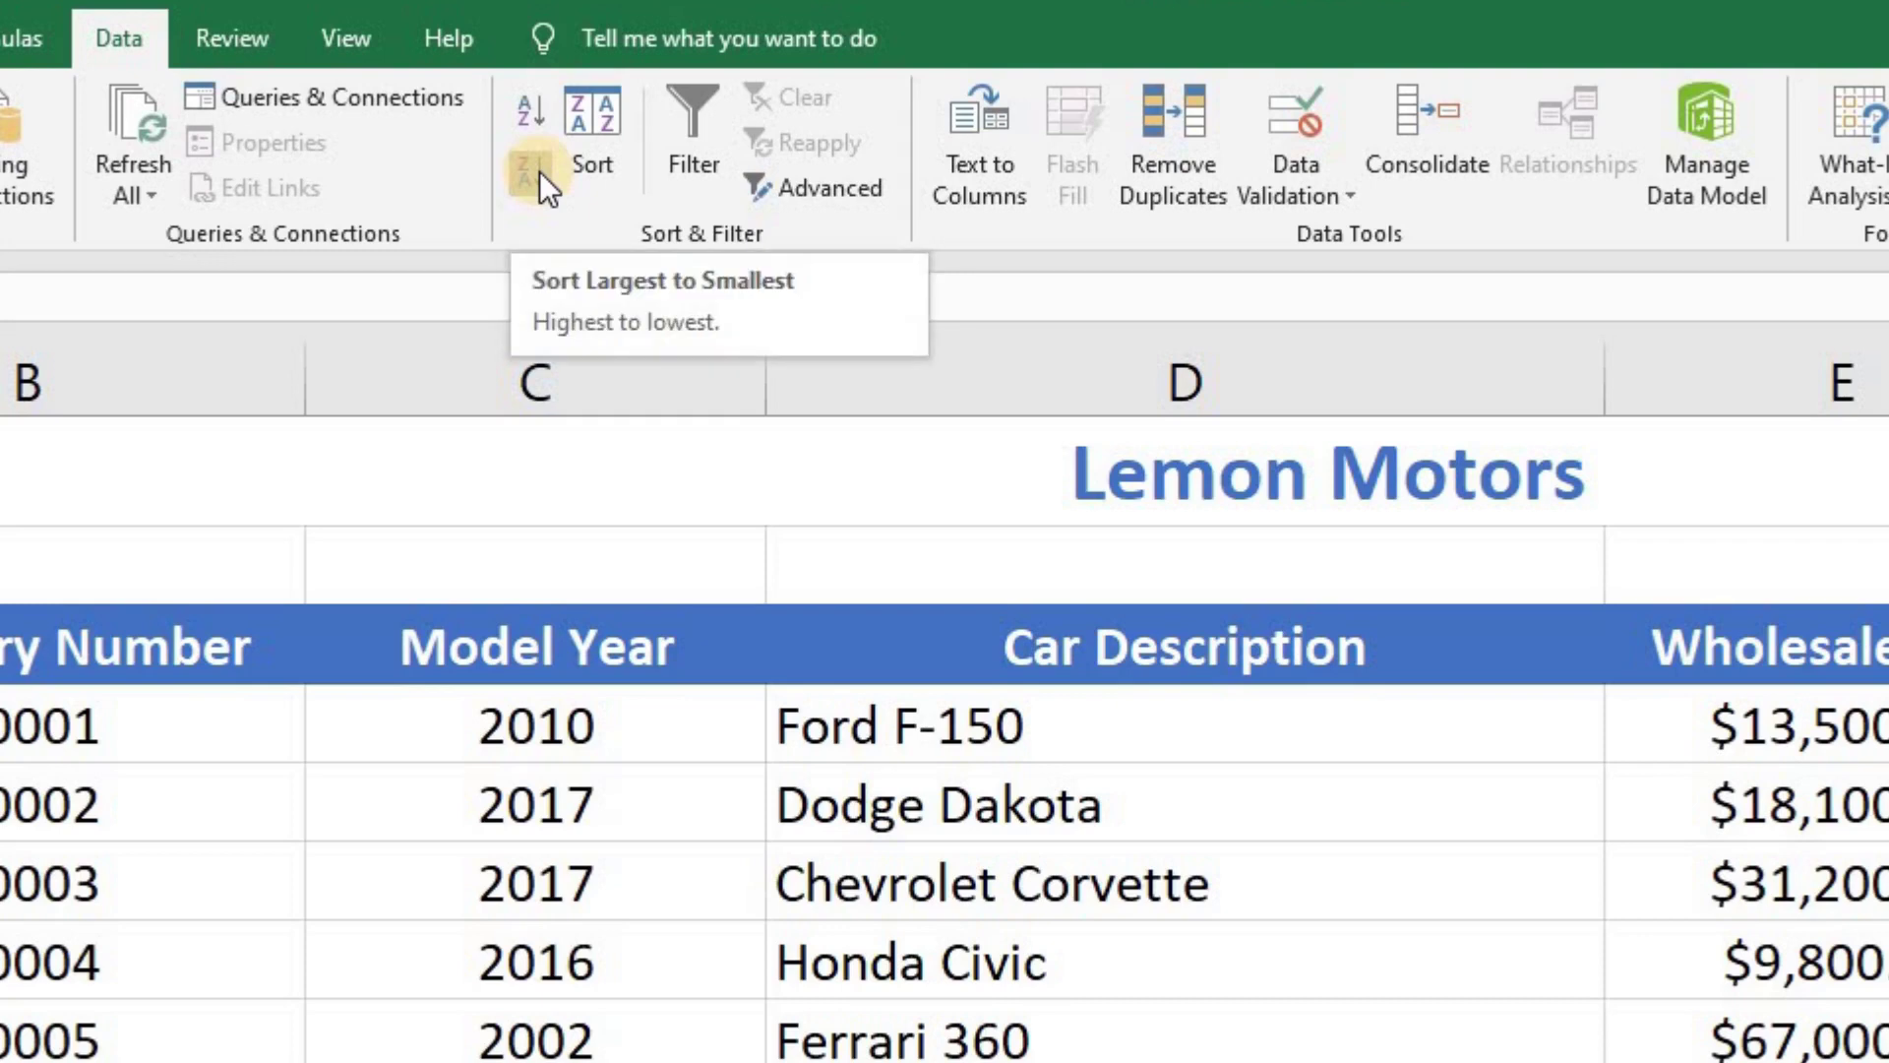
{"action": "left_click", "coordinate": [532, 171]}
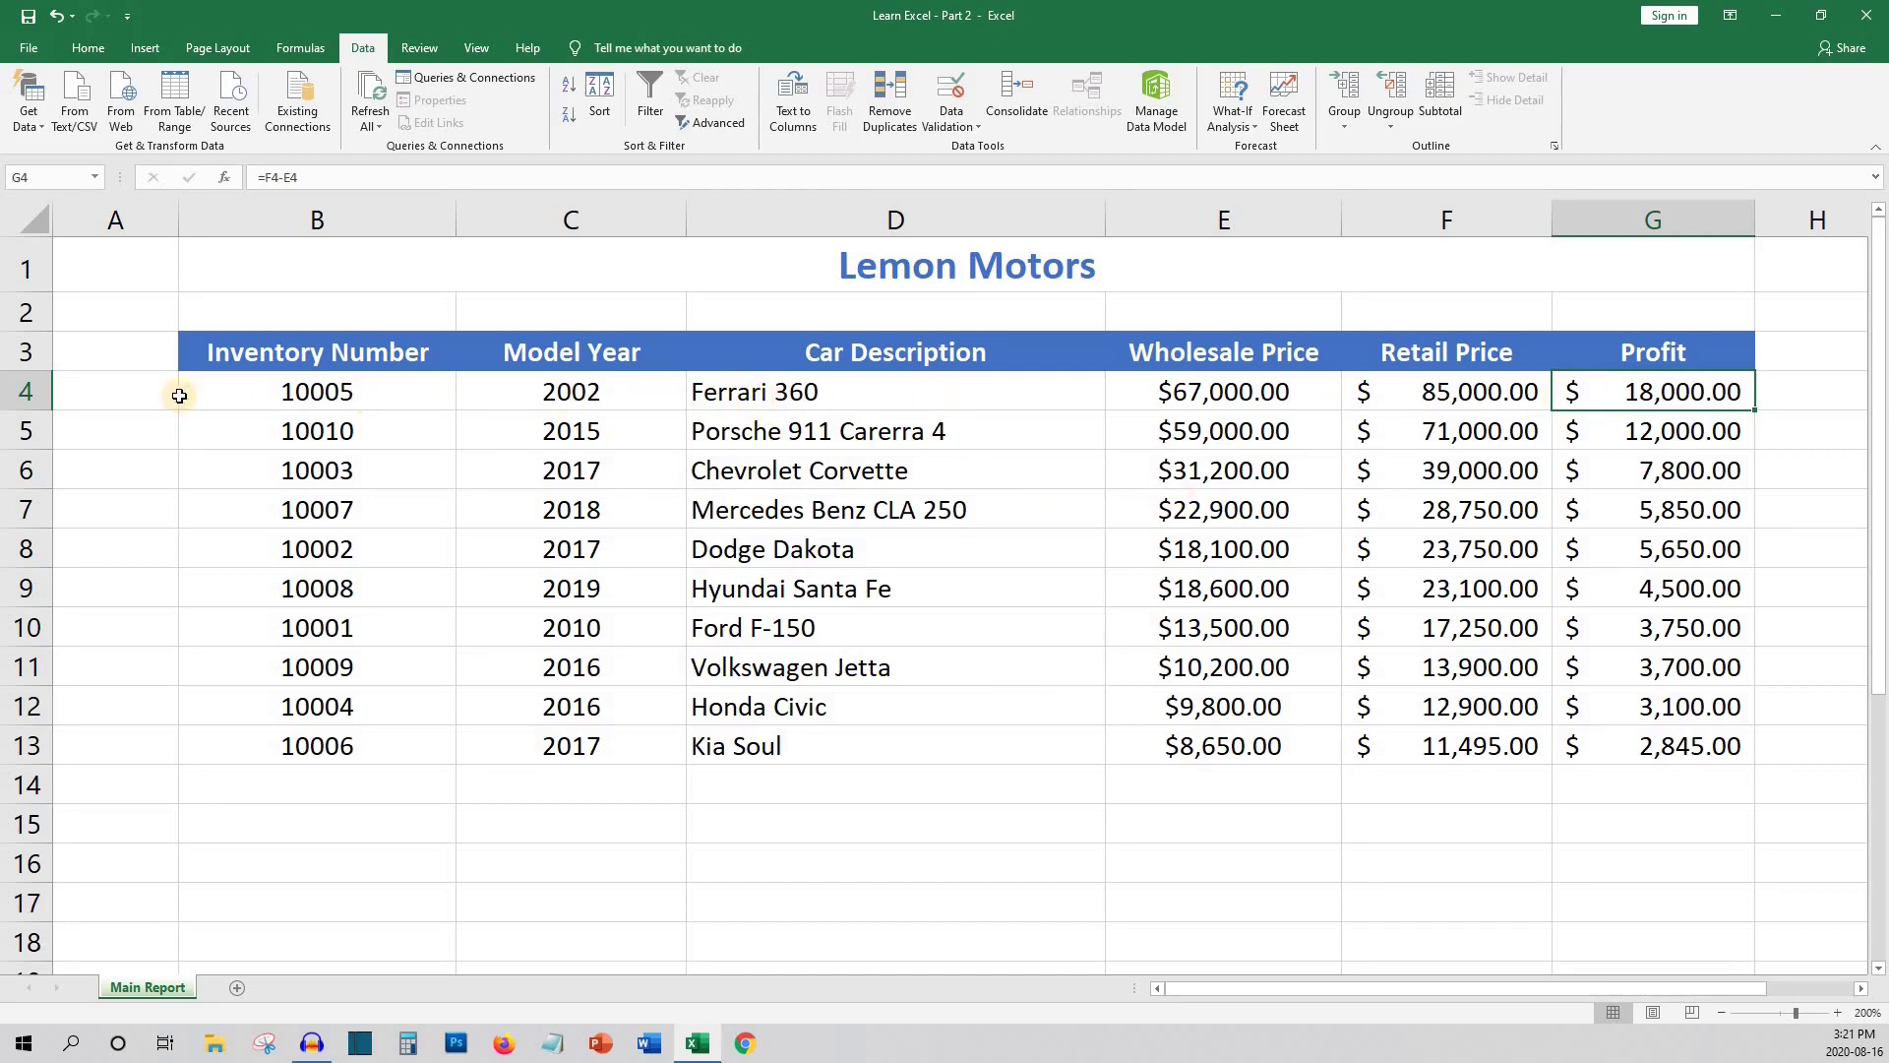
Sort the cars ascending by Model Year, then ascending by Inventory Number (10001 to 10010)
{"action": "left_click", "coordinate": [31, 392]}
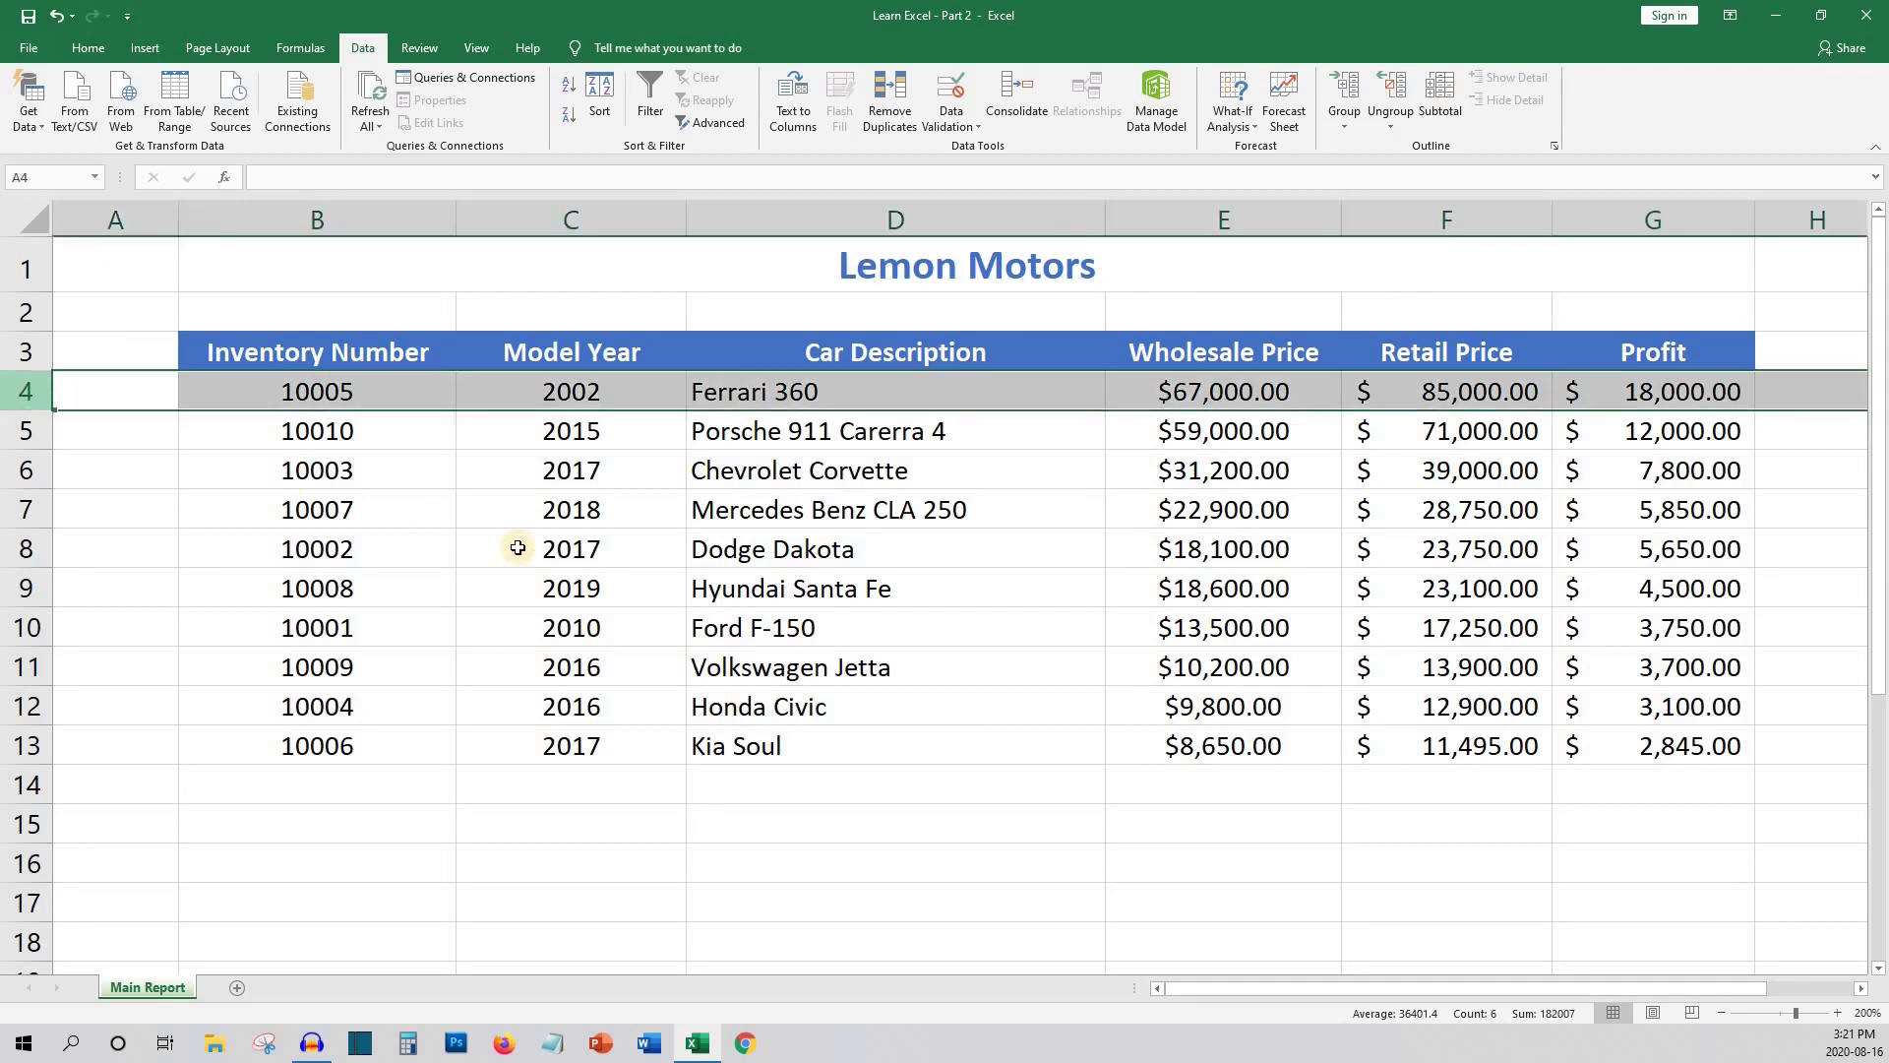
{"action": "left_click", "coordinate": [707, 557]}
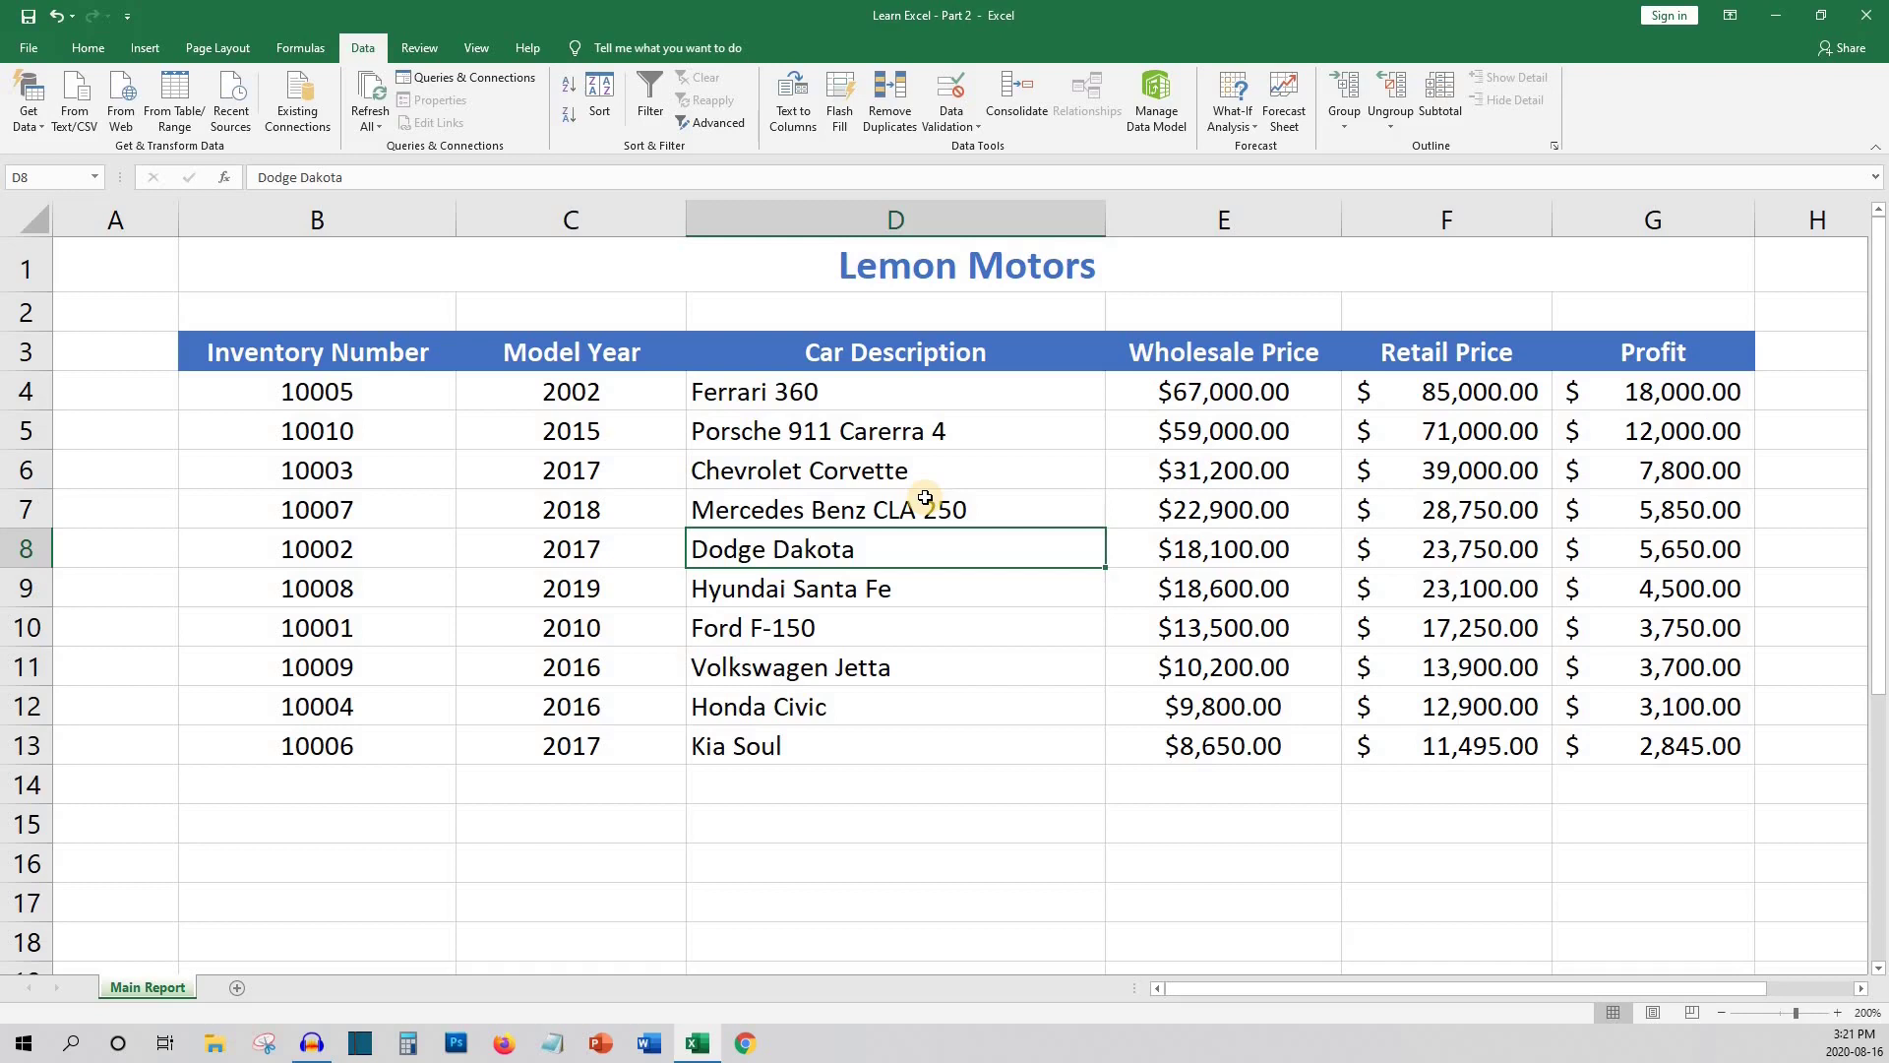
{"action": "left_click", "coordinate": [635, 393]}
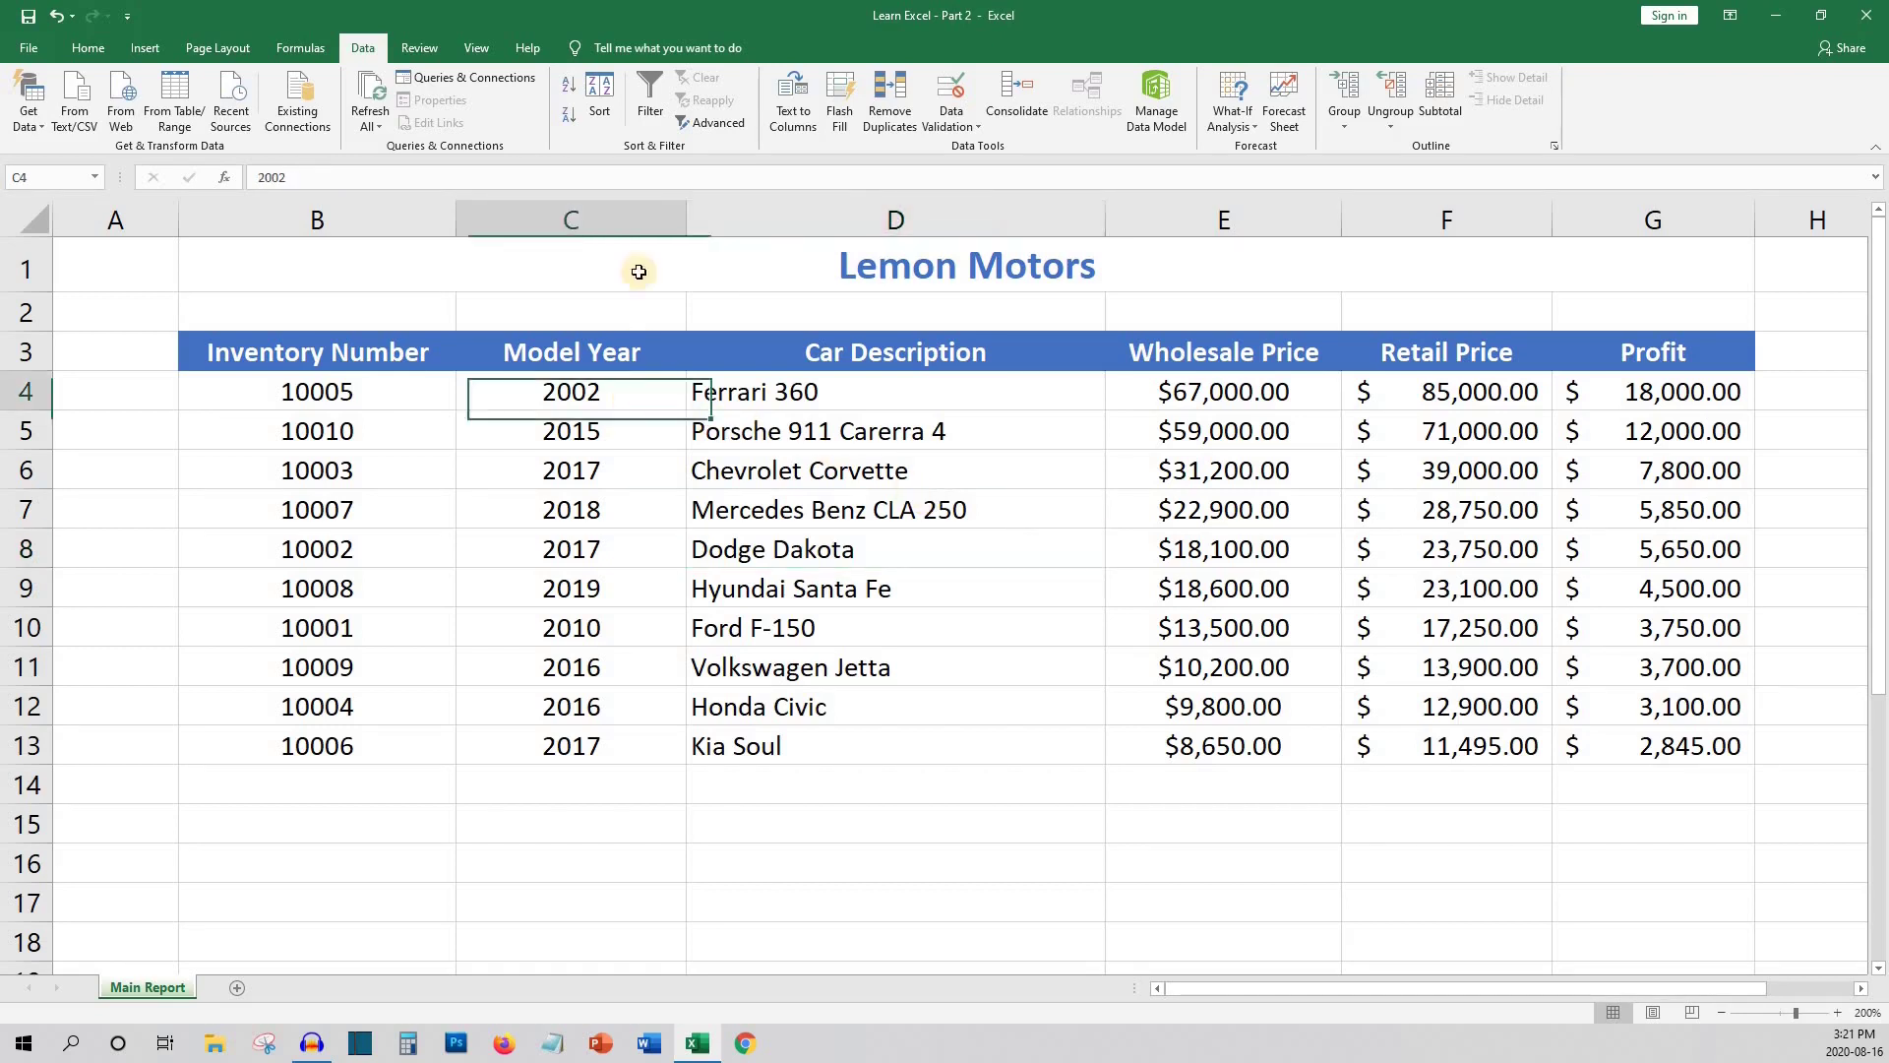
{"action": "left_click", "coordinate": [567, 86]}
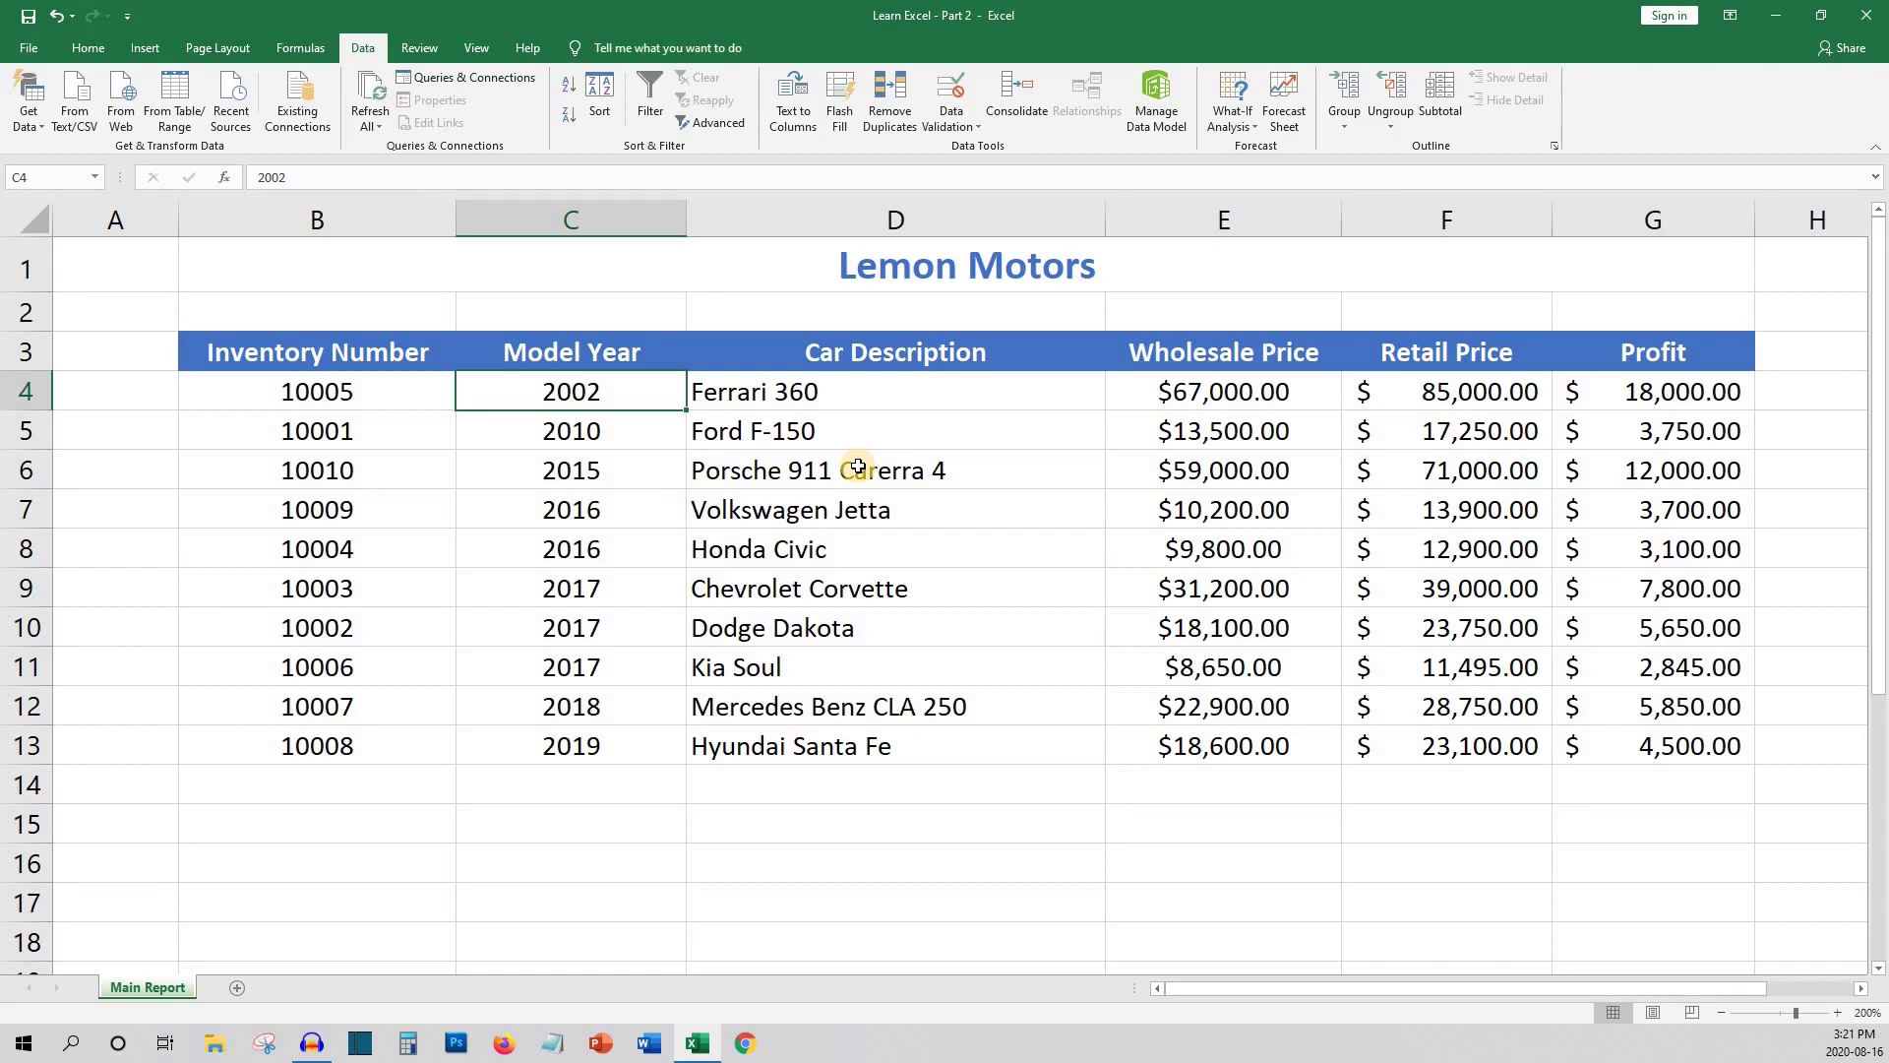
{"action": "left_click", "coordinate": [384, 394]}
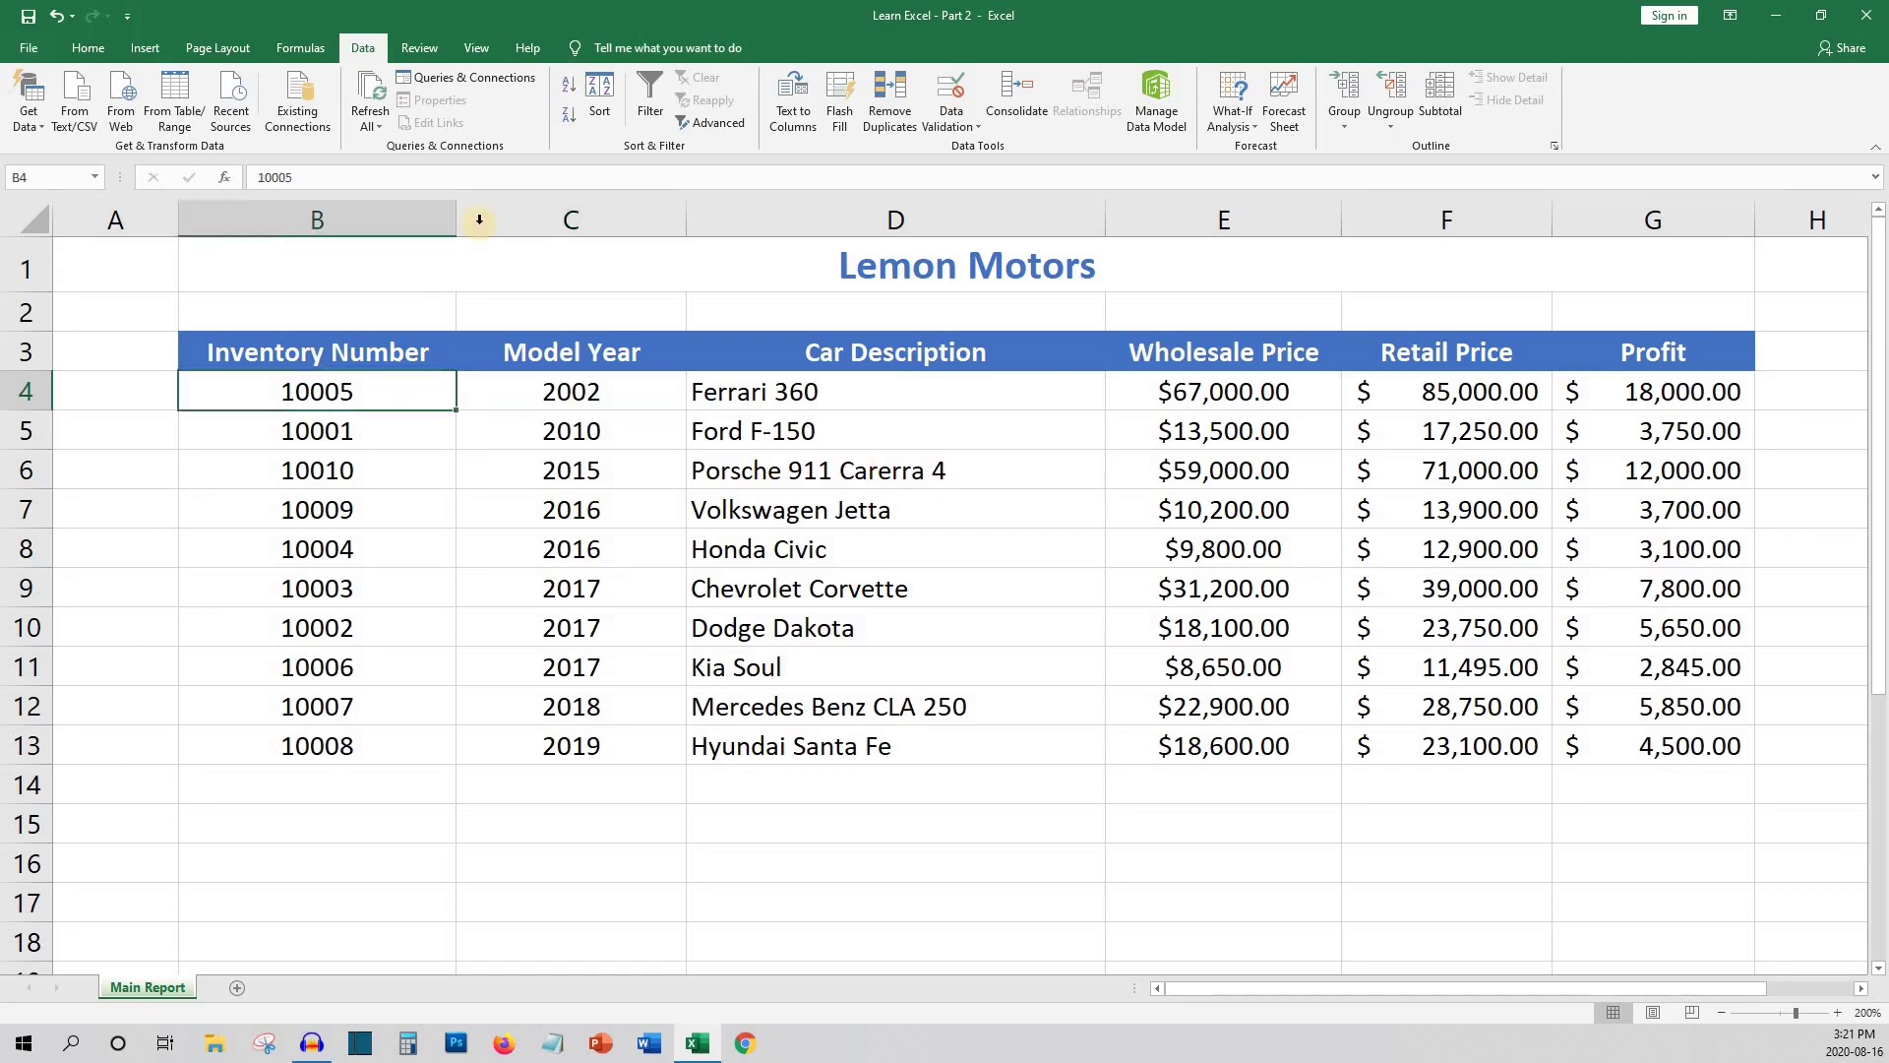
{"action": "left_click", "coordinate": [568, 87]}
{"action": "left_click", "coordinate": [918, 557]}
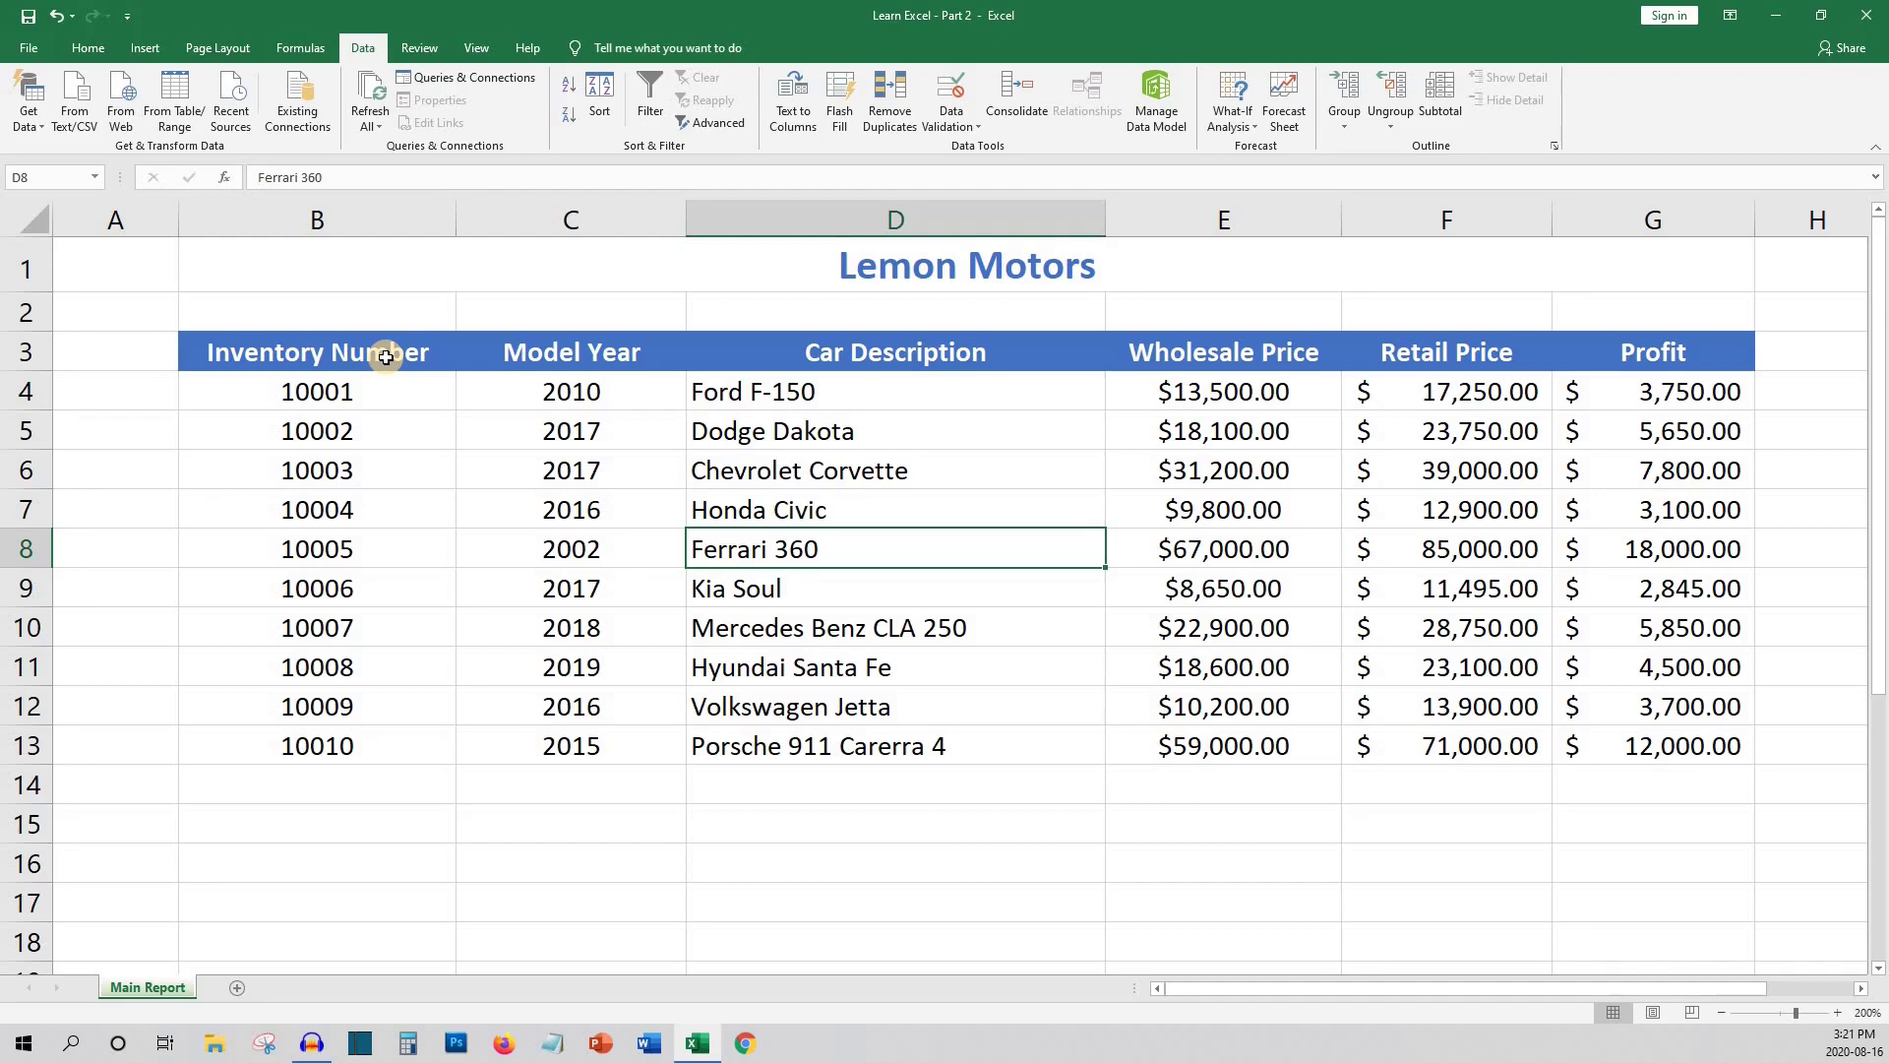
Turn on Filter for headings B3:G3 and check the Inventory Number, Model Year and Car Description dropdowns
{"action": "left_click_drag", "start_coordinate": [385, 357], "coordinate": [1574, 366]}
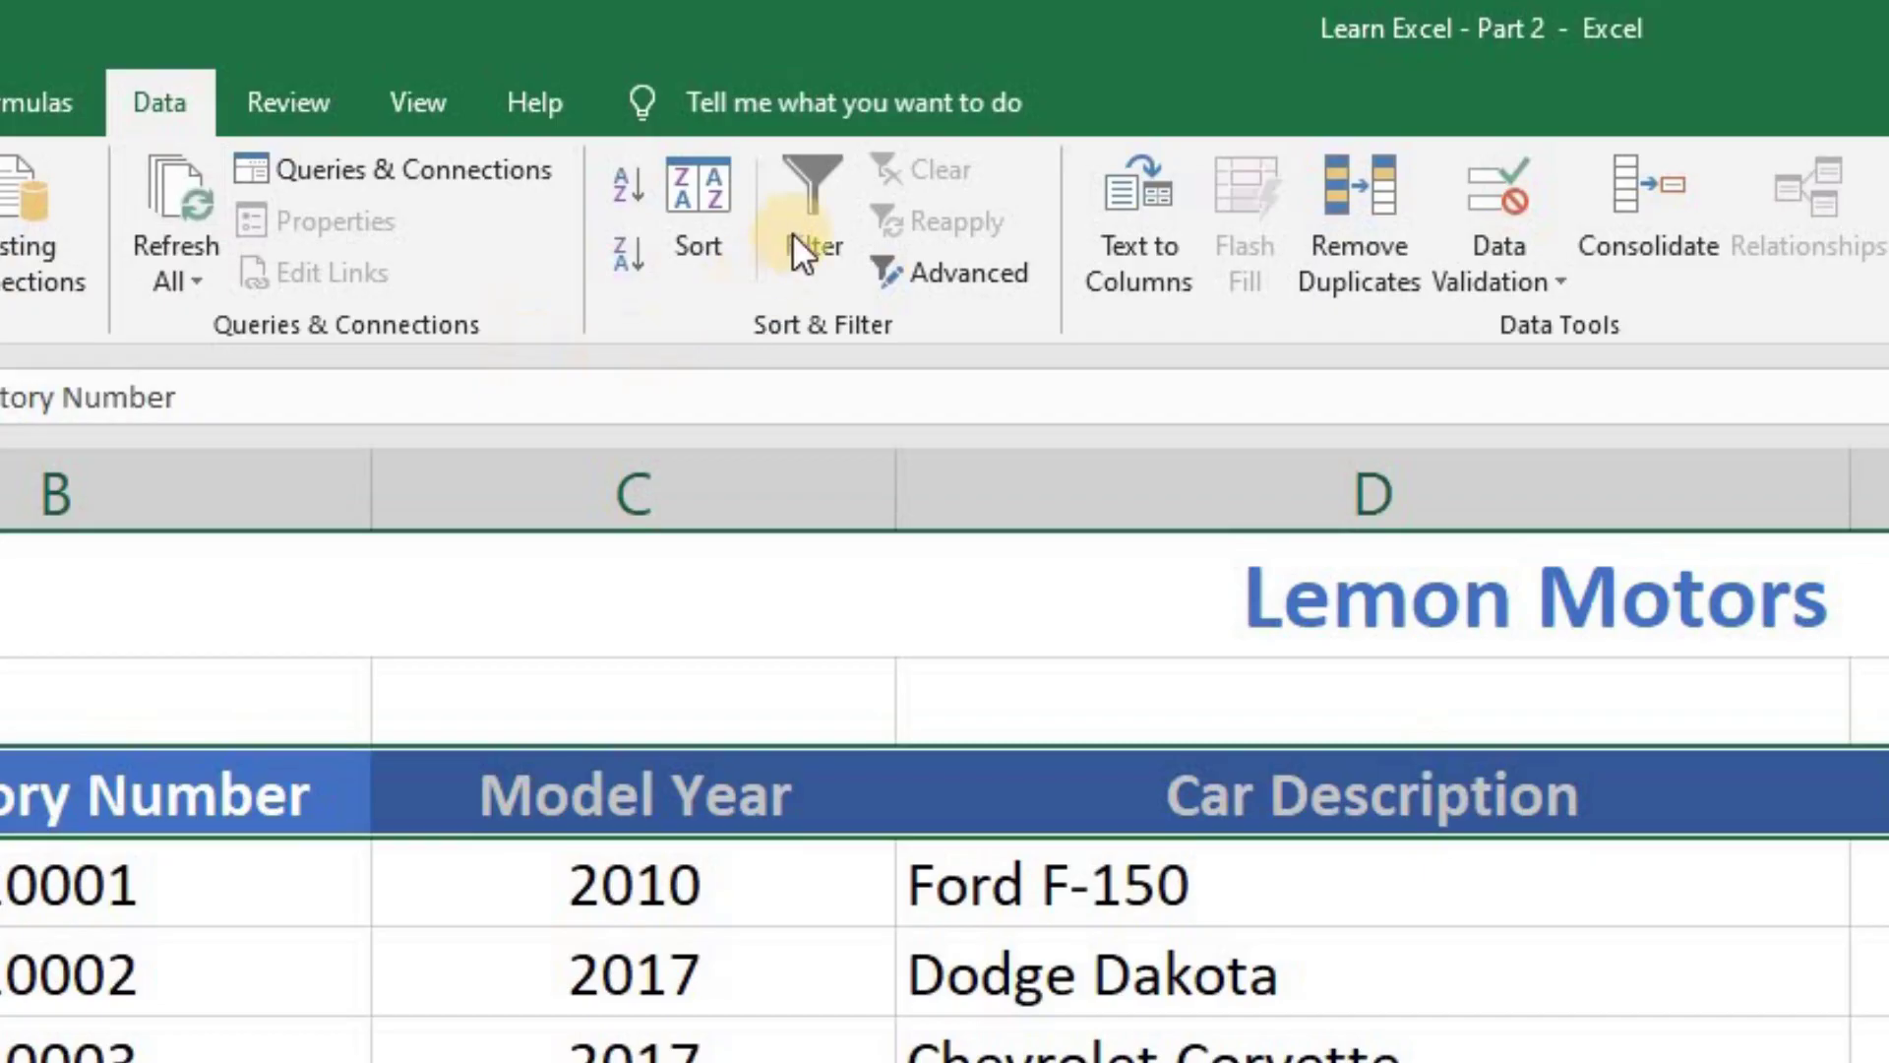
{"action": "left_click", "coordinate": [650, 88]}
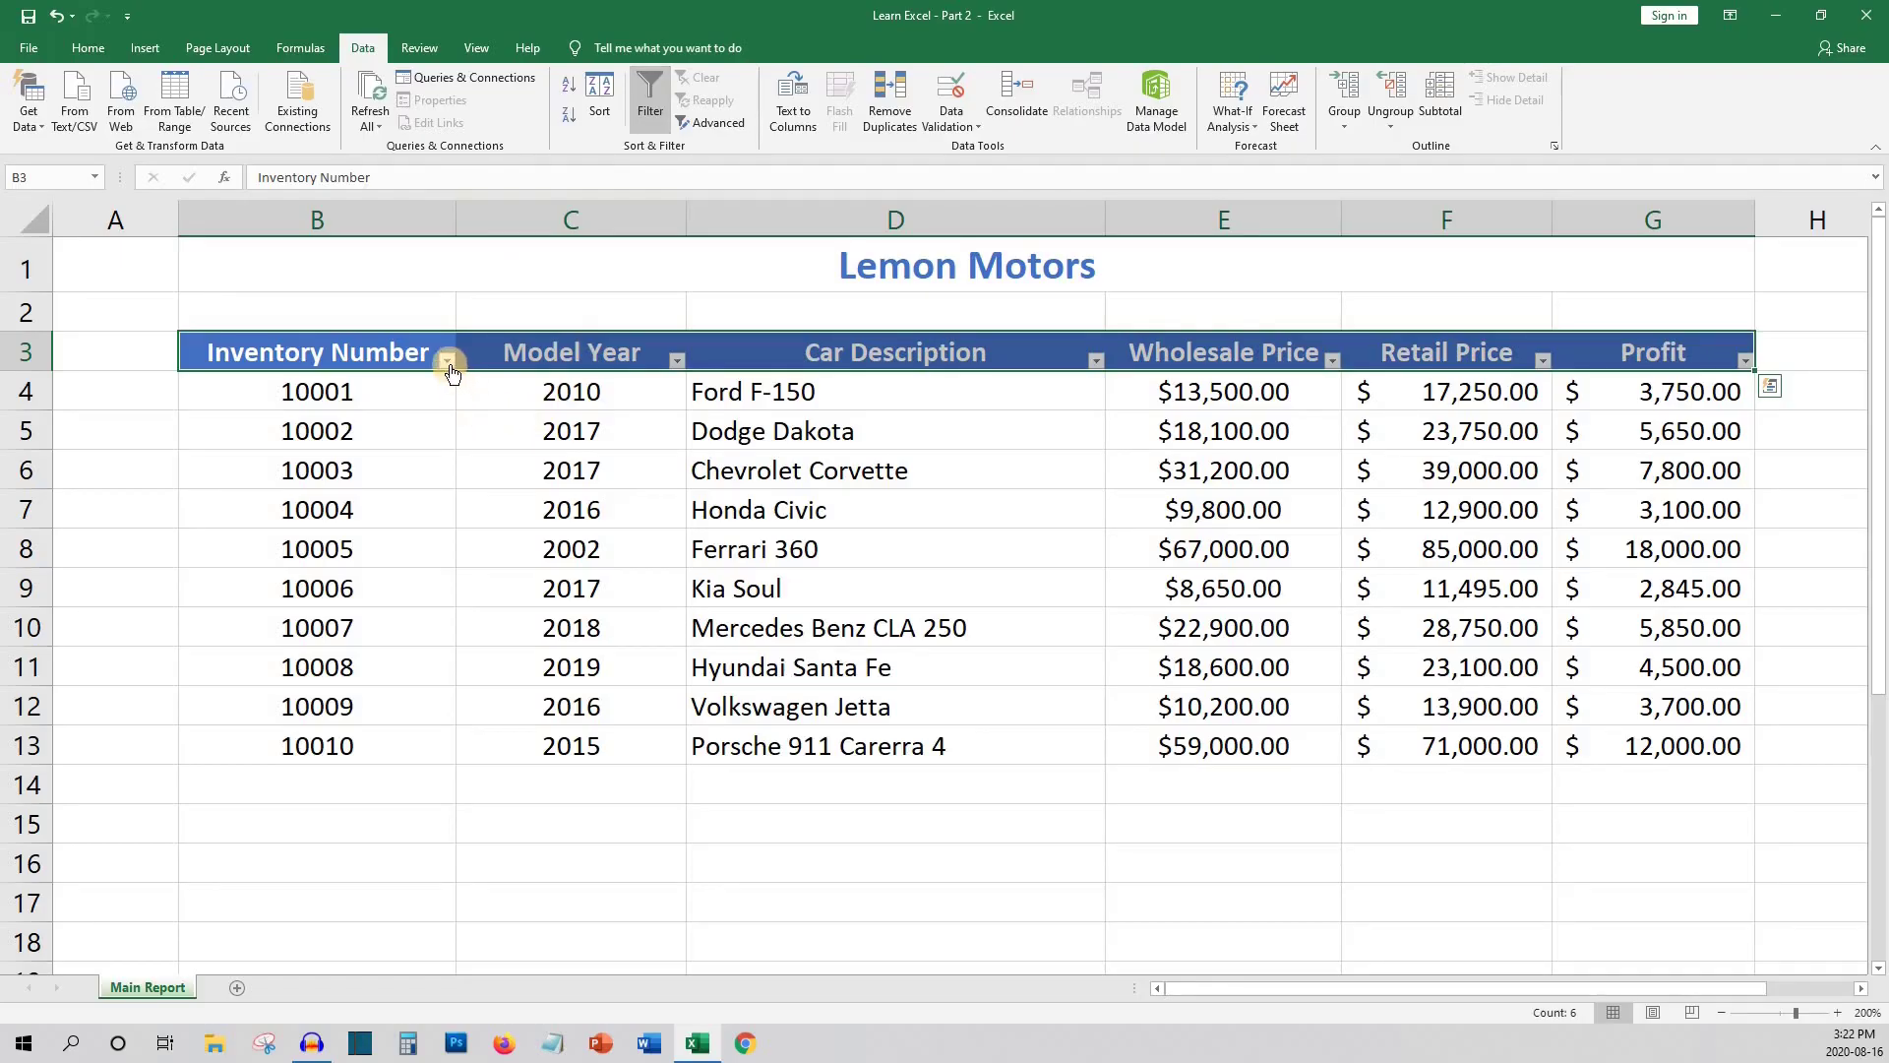
{"action": "left_click", "coordinate": [447, 361]}
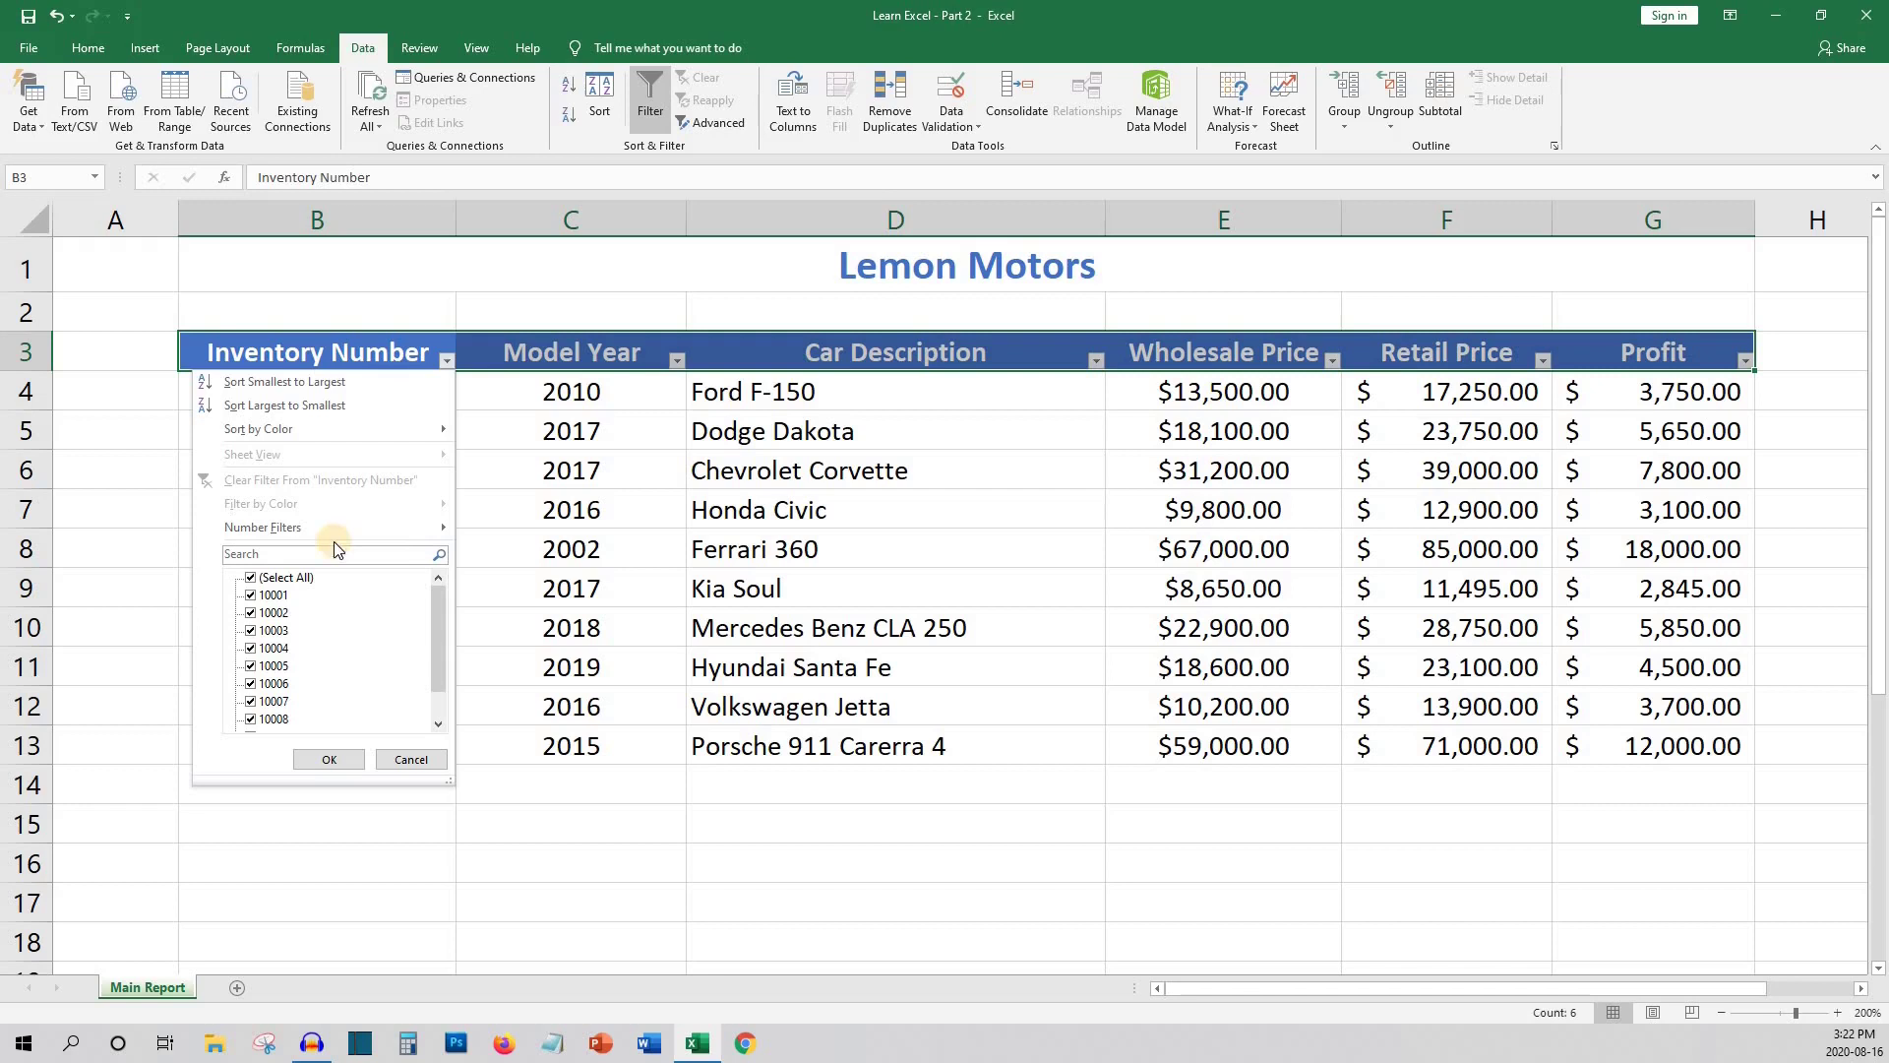
{"action": "left_click", "coordinate": [677, 360]}
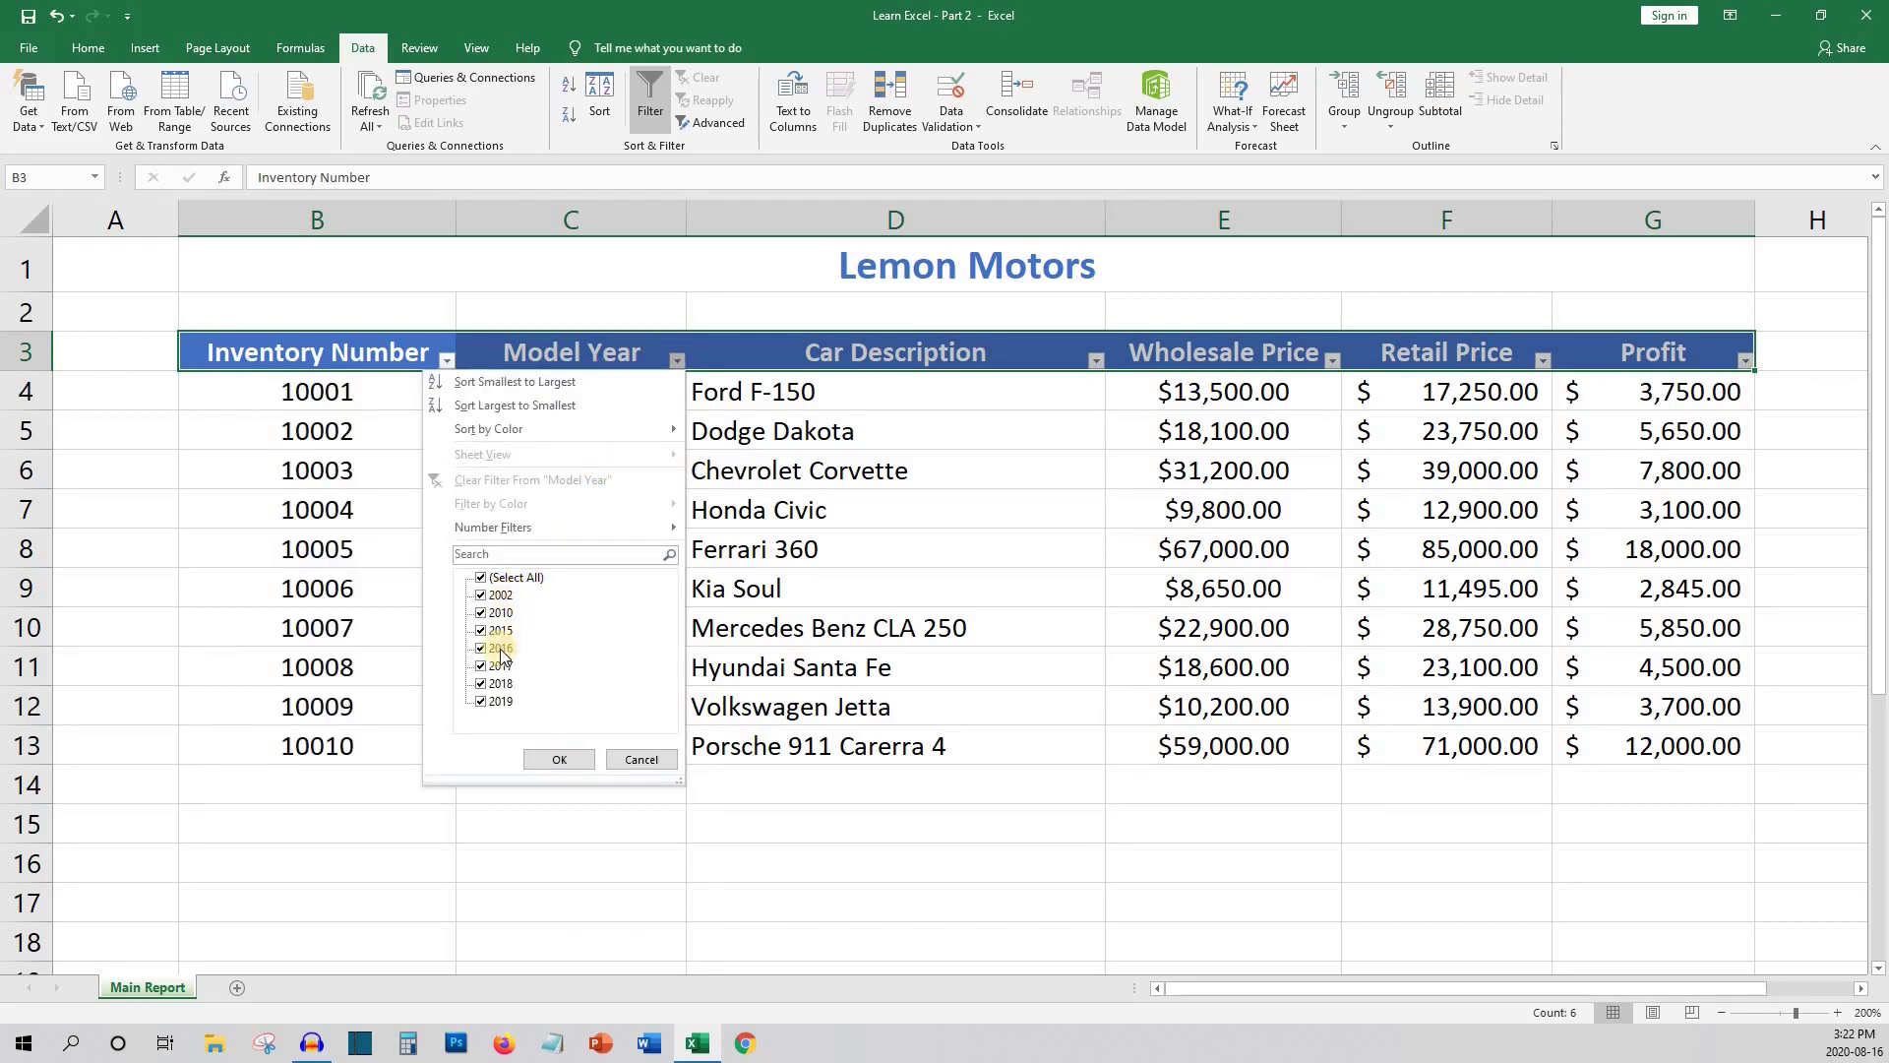
{"action": "left_click", "coordinate": [1095, 361]}
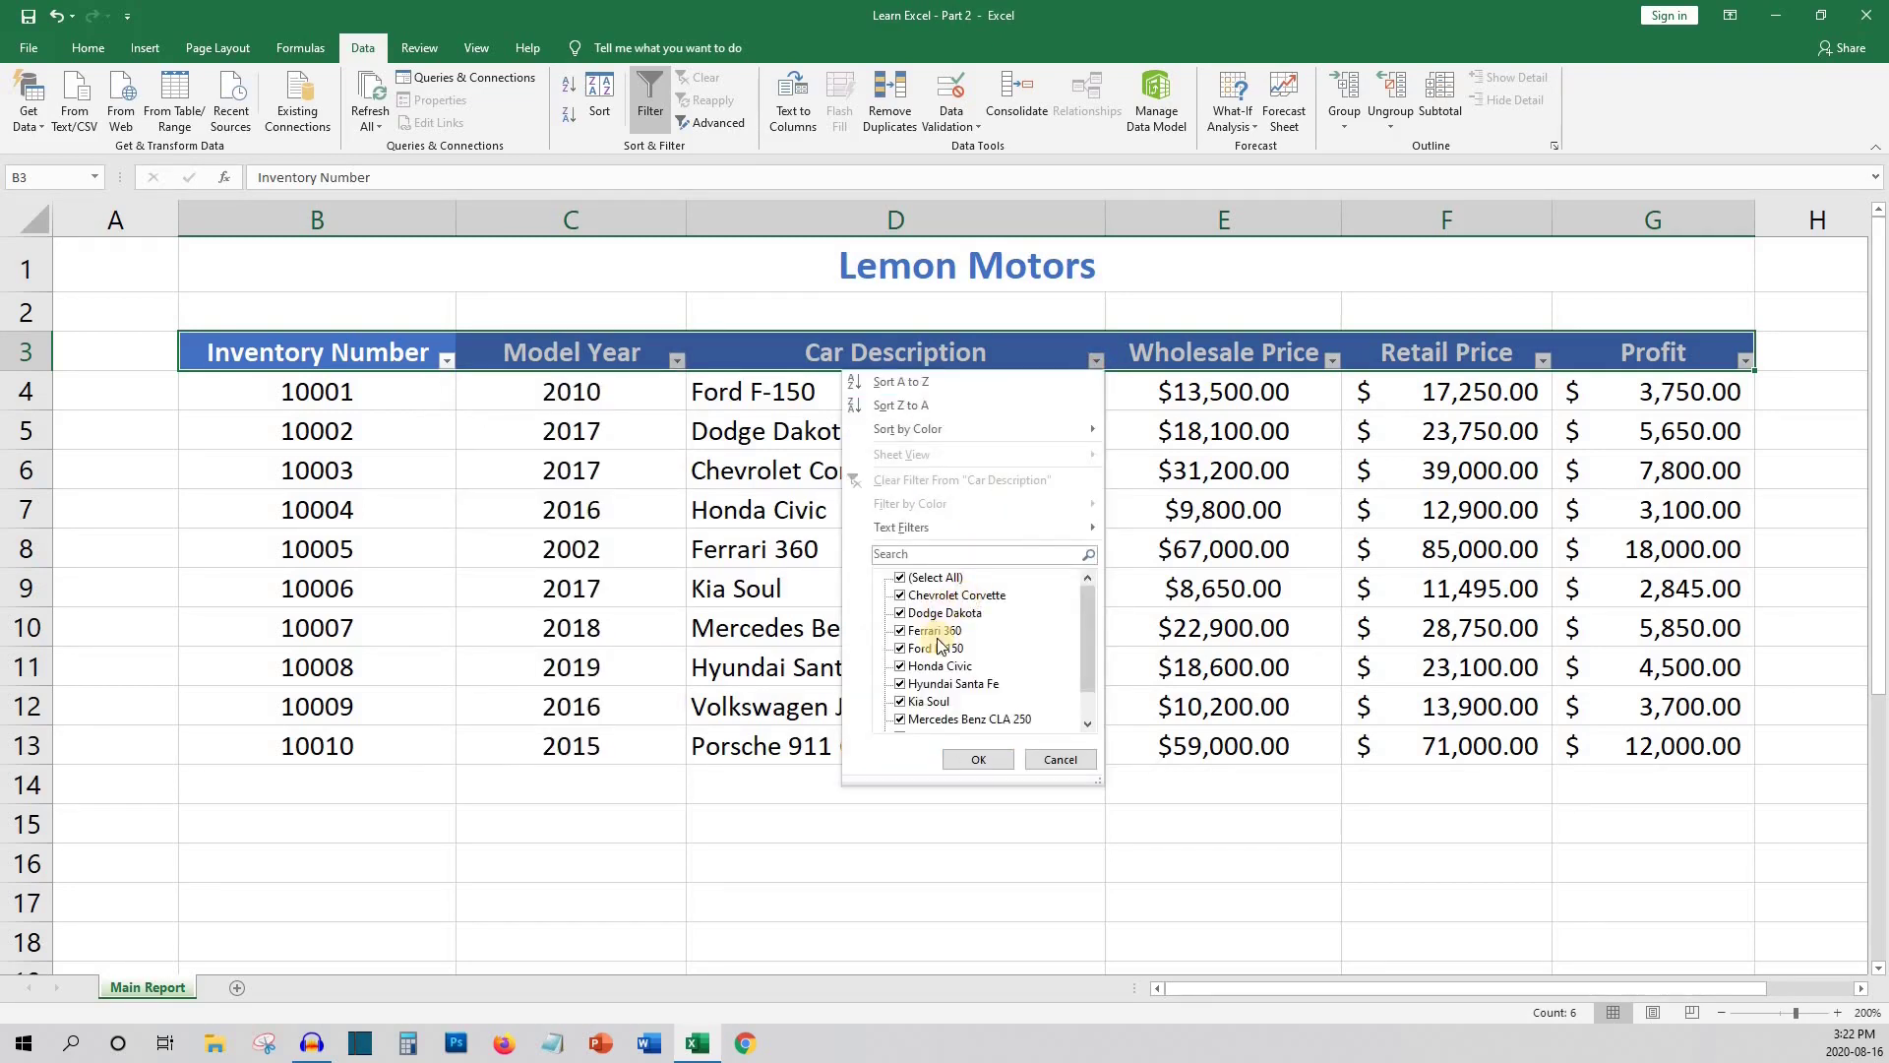
{"action": "left_click", "coordinate": [1060, 759]}
{"action": "left_click", "coordinate": [1053, 741]}
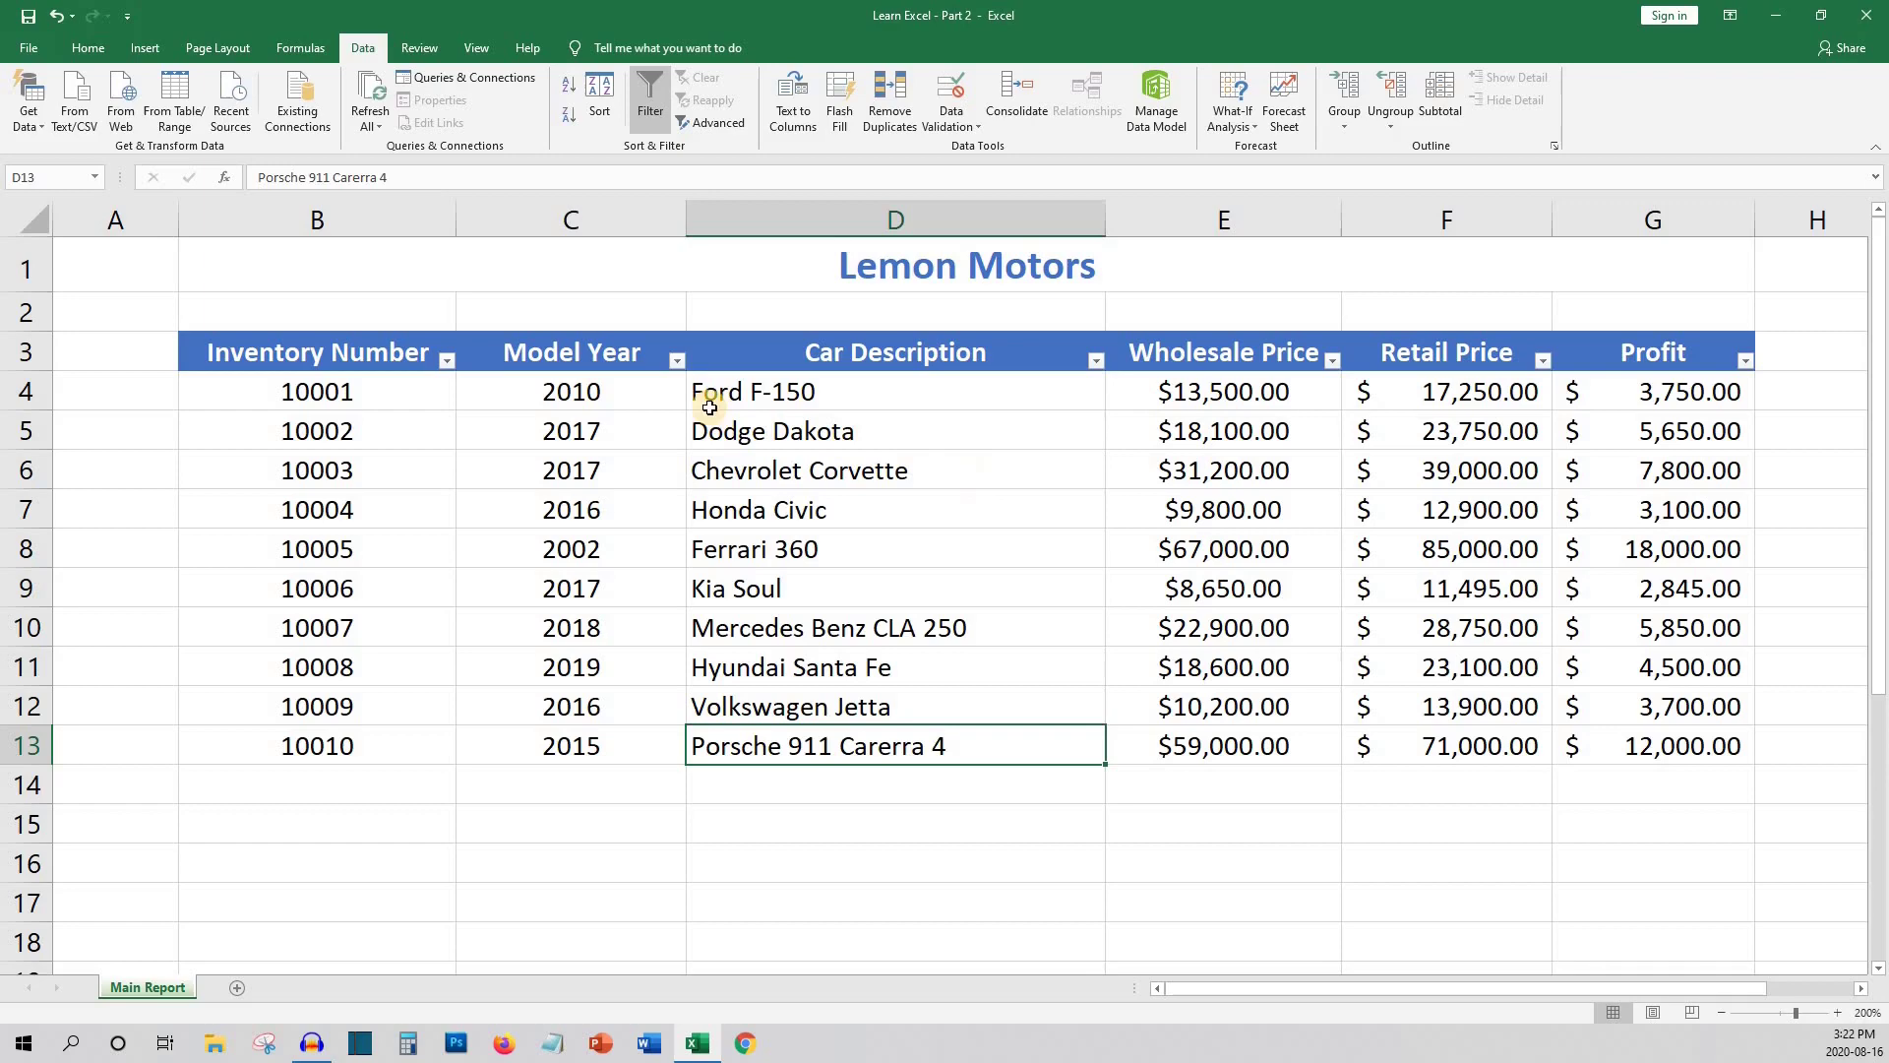
Filter Model Year to keep only 2017, 2018 and 2019 cars, leaving five listed
{"action": "left_click", "coordinate": [677, 360]}
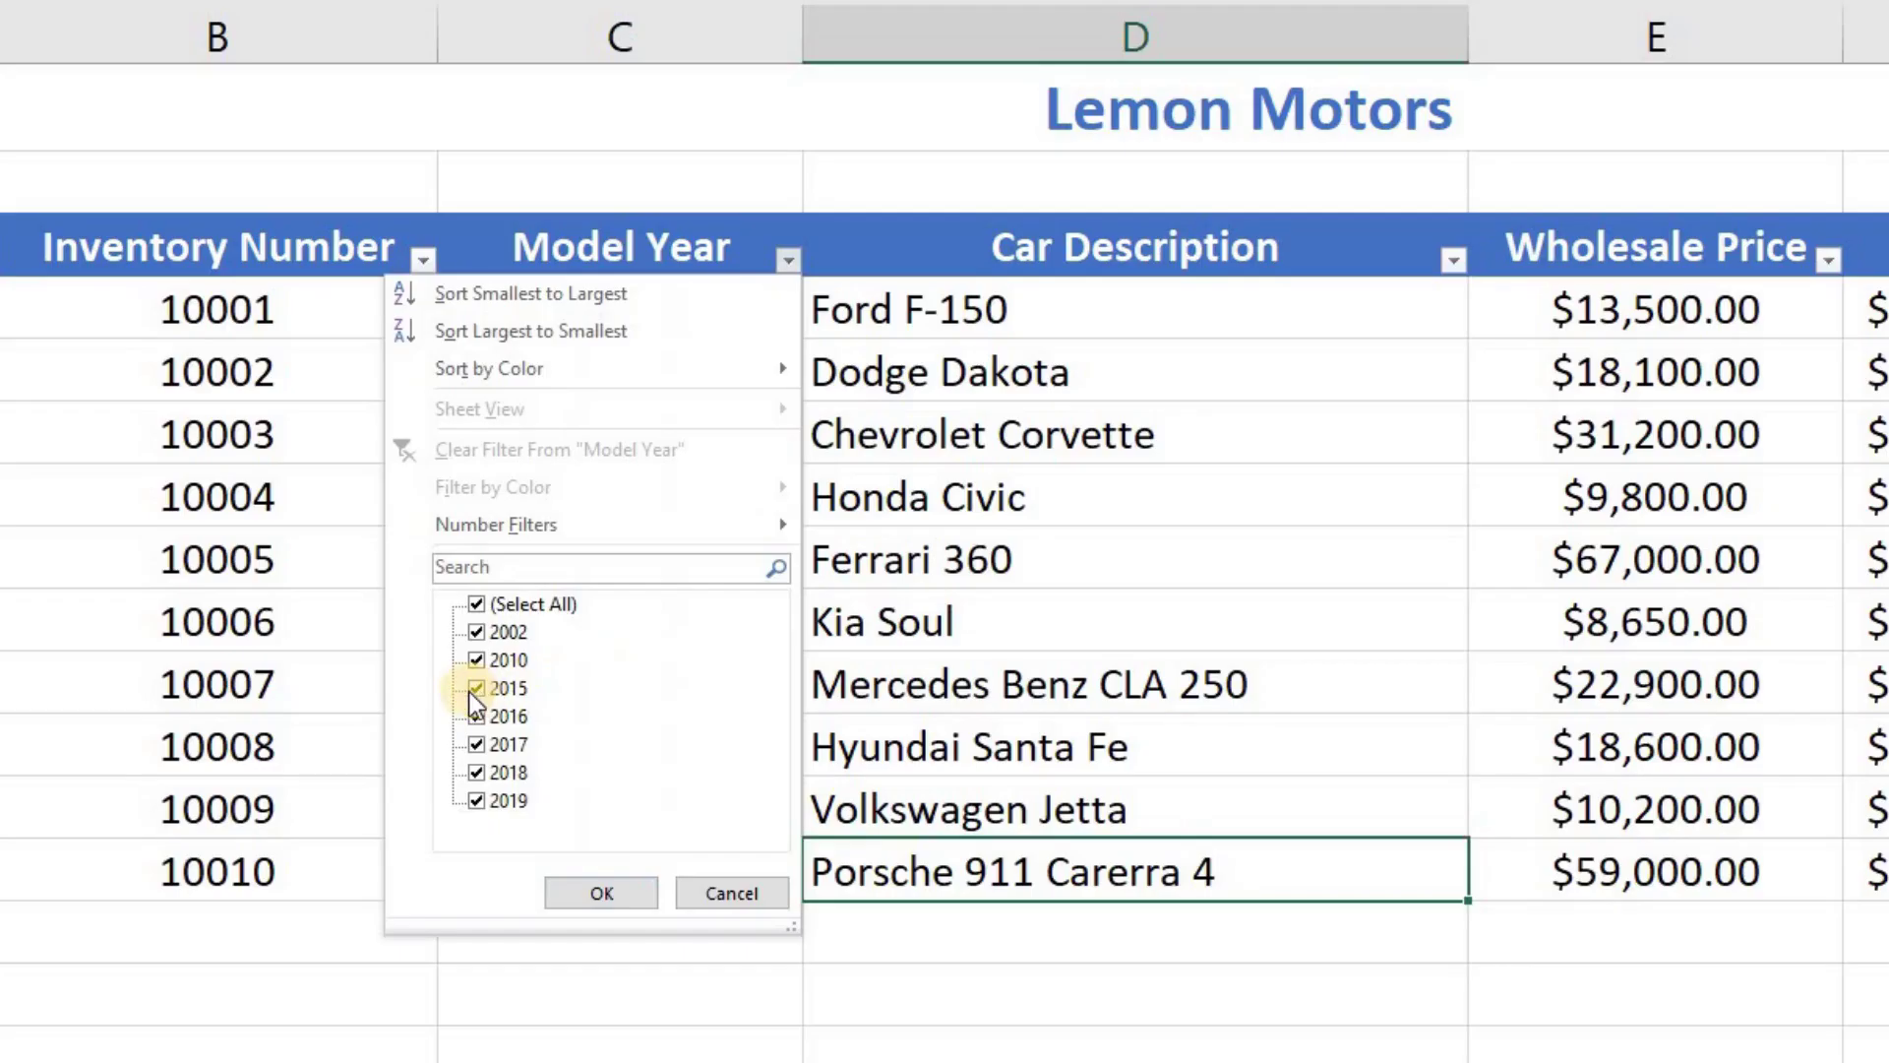
{"action": "left_click", "coordinate": [478, 714]}
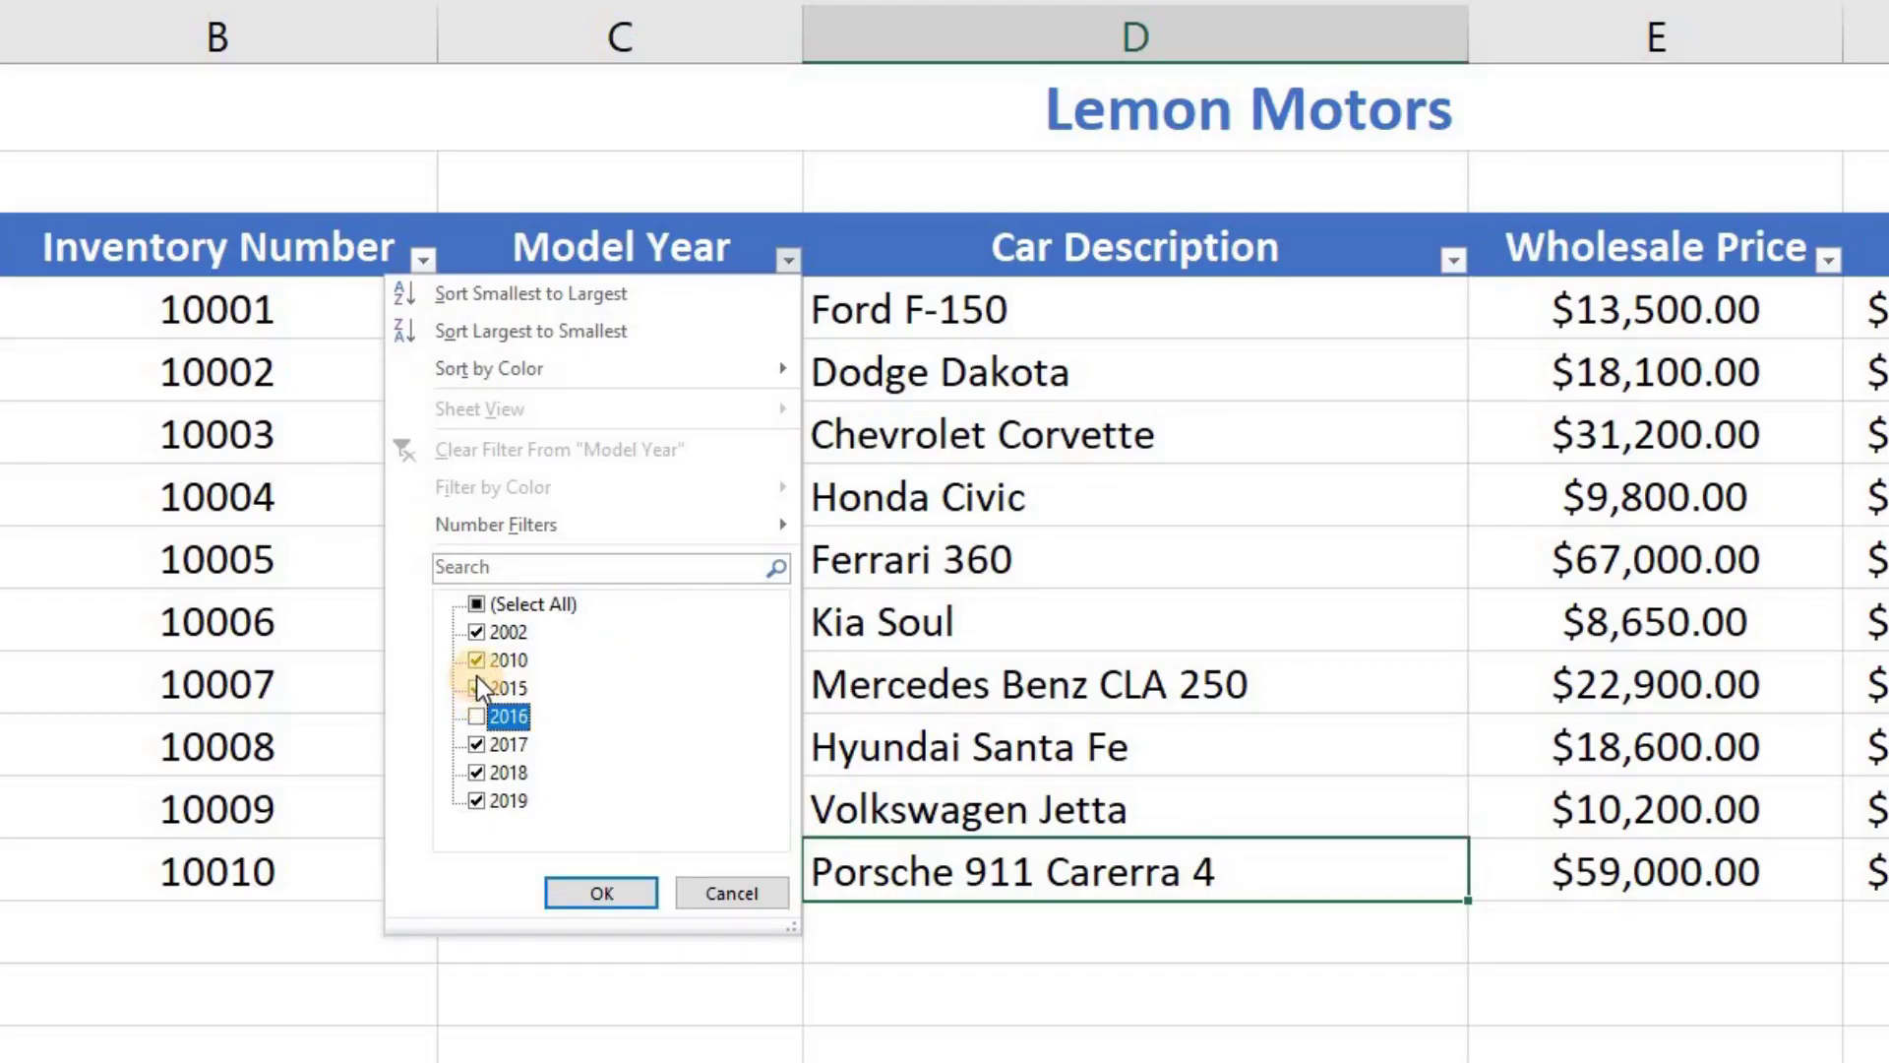
{"action": "left_click", "coordinate": [476, 658]}
{"action": "left_click", "coordinate": [477, 633]}
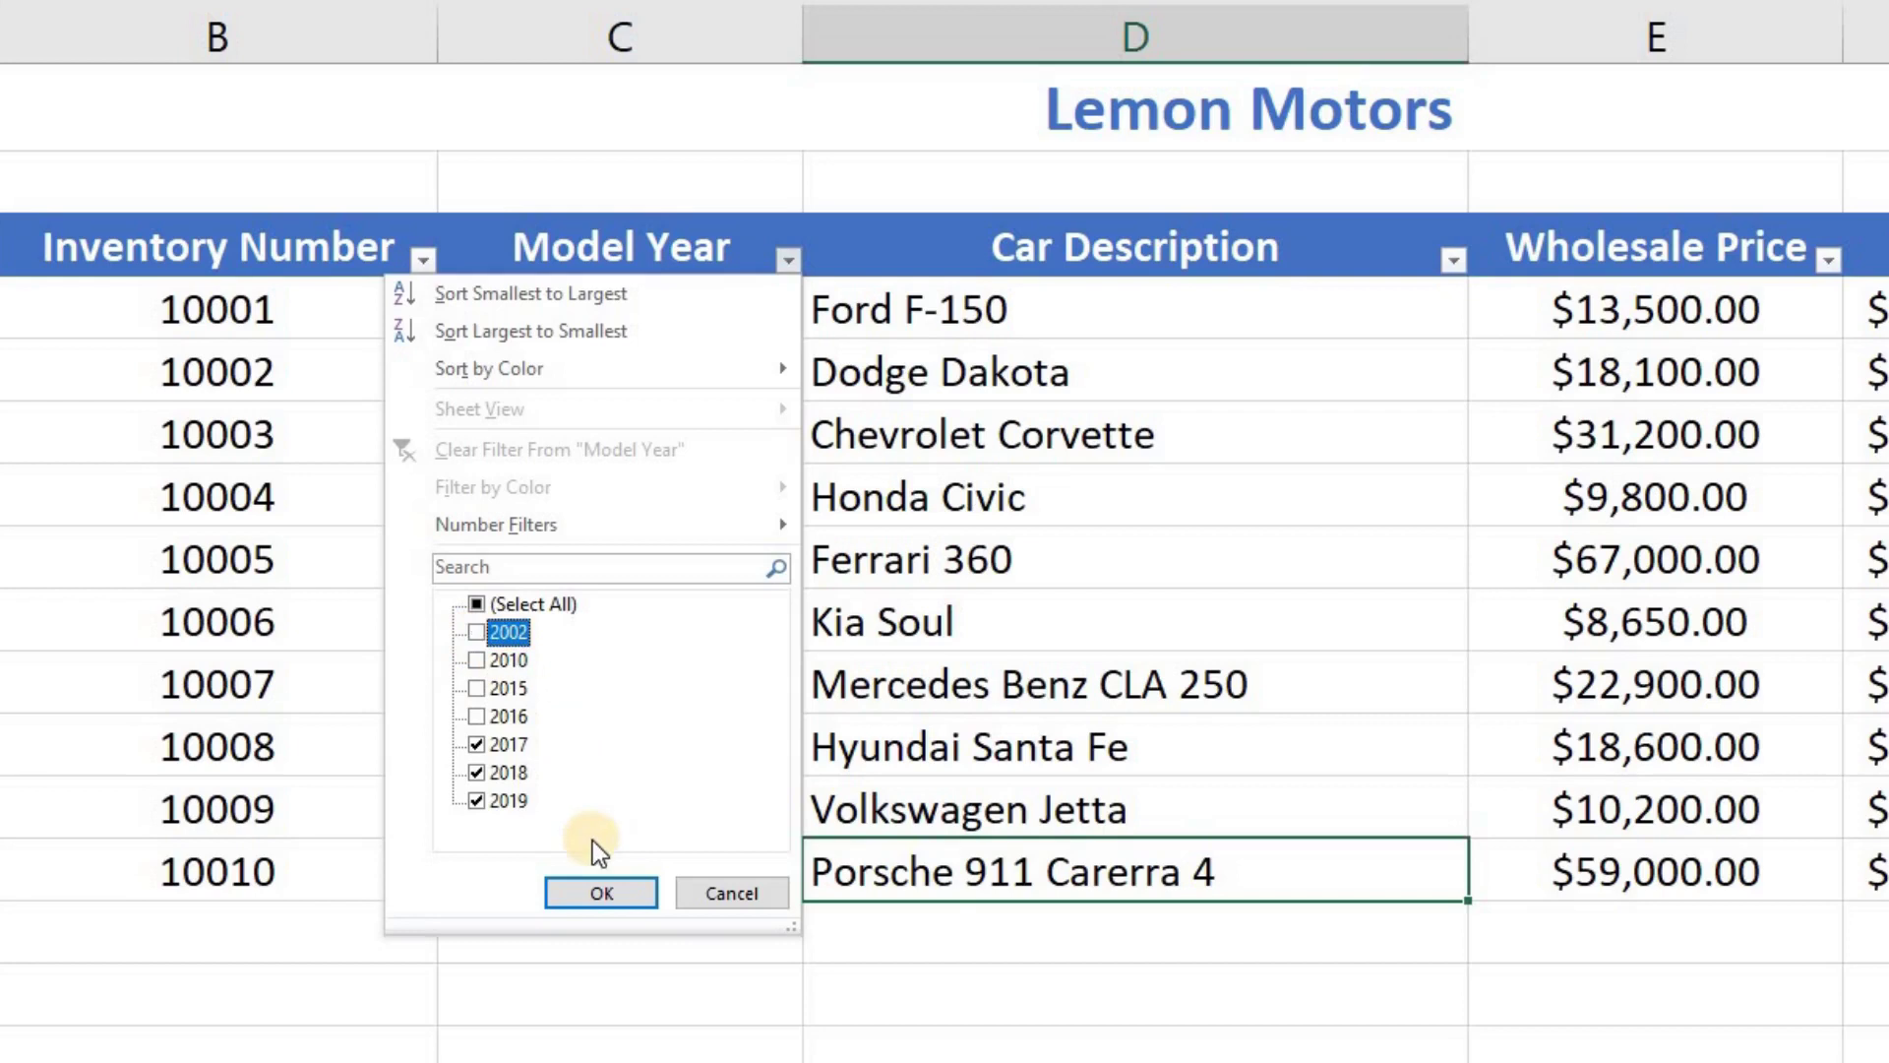
{"action": "left_click", "coordinate": [611, 890]}
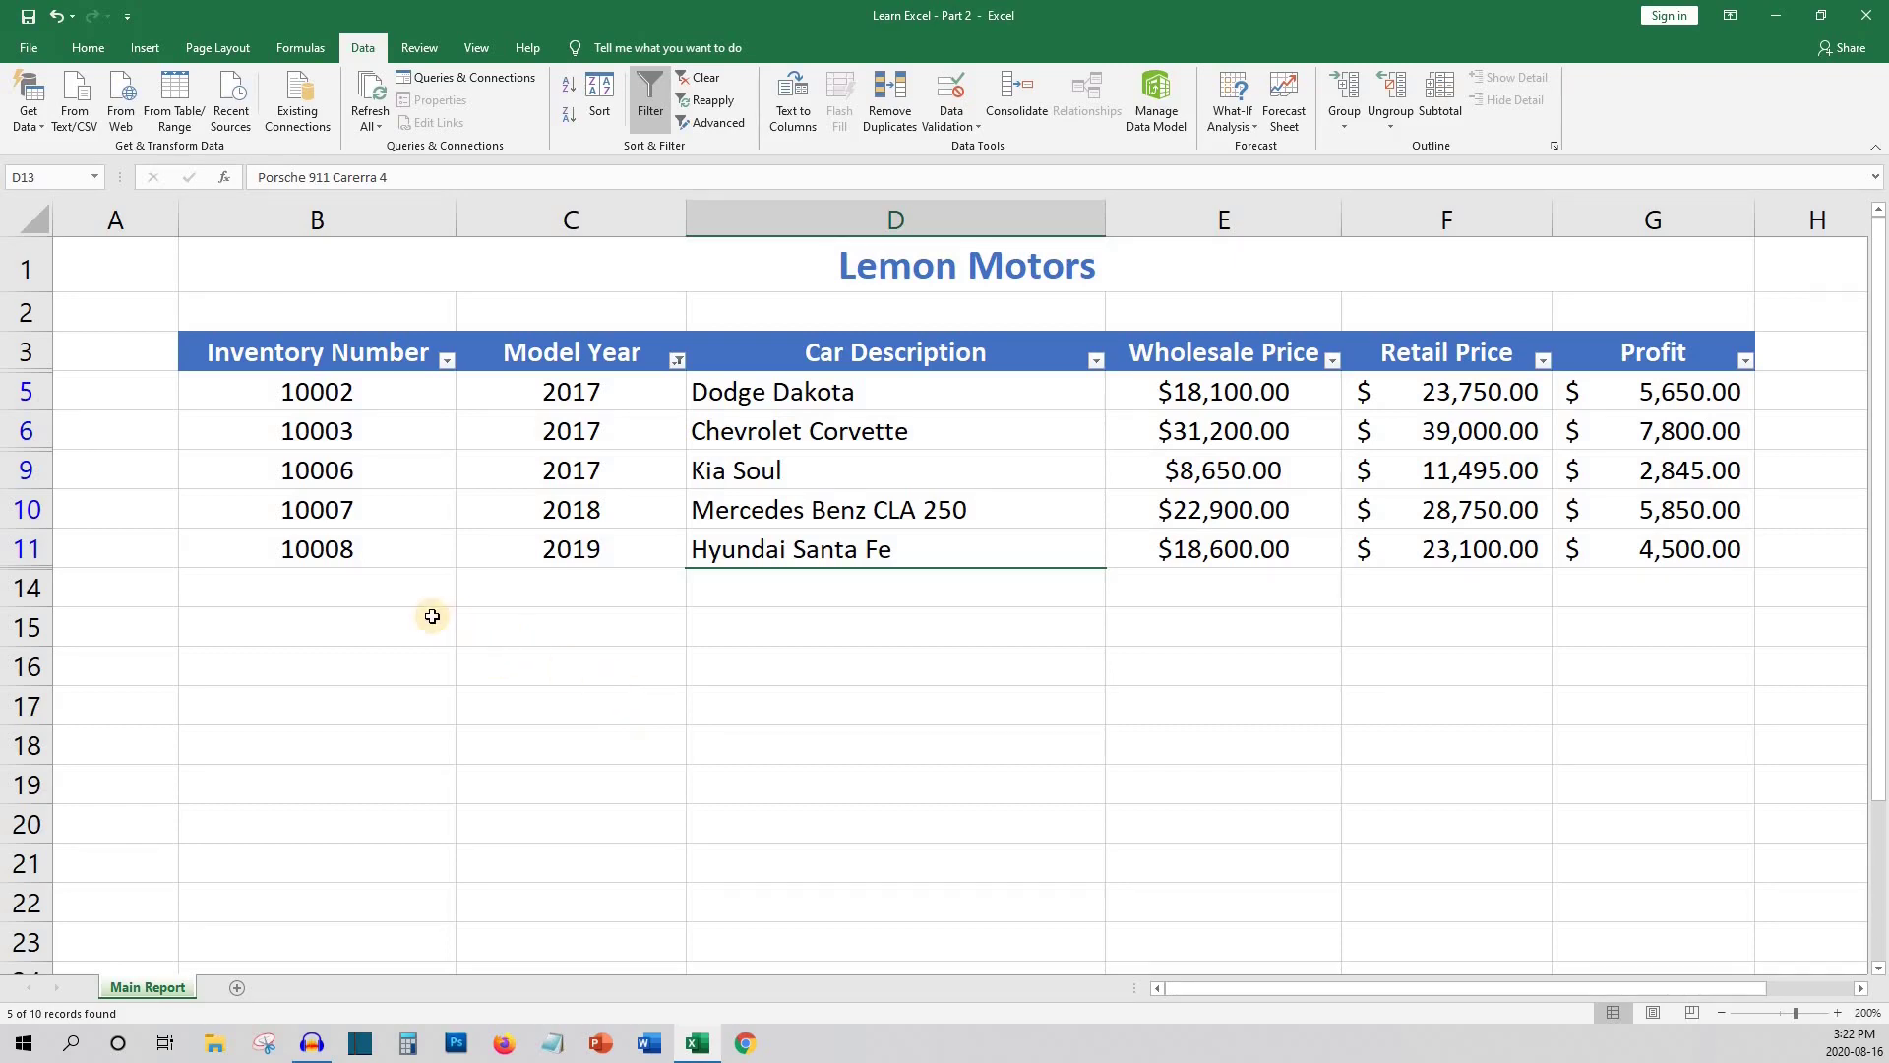
{"action": "left_click", "coordinate": [399, 618]}
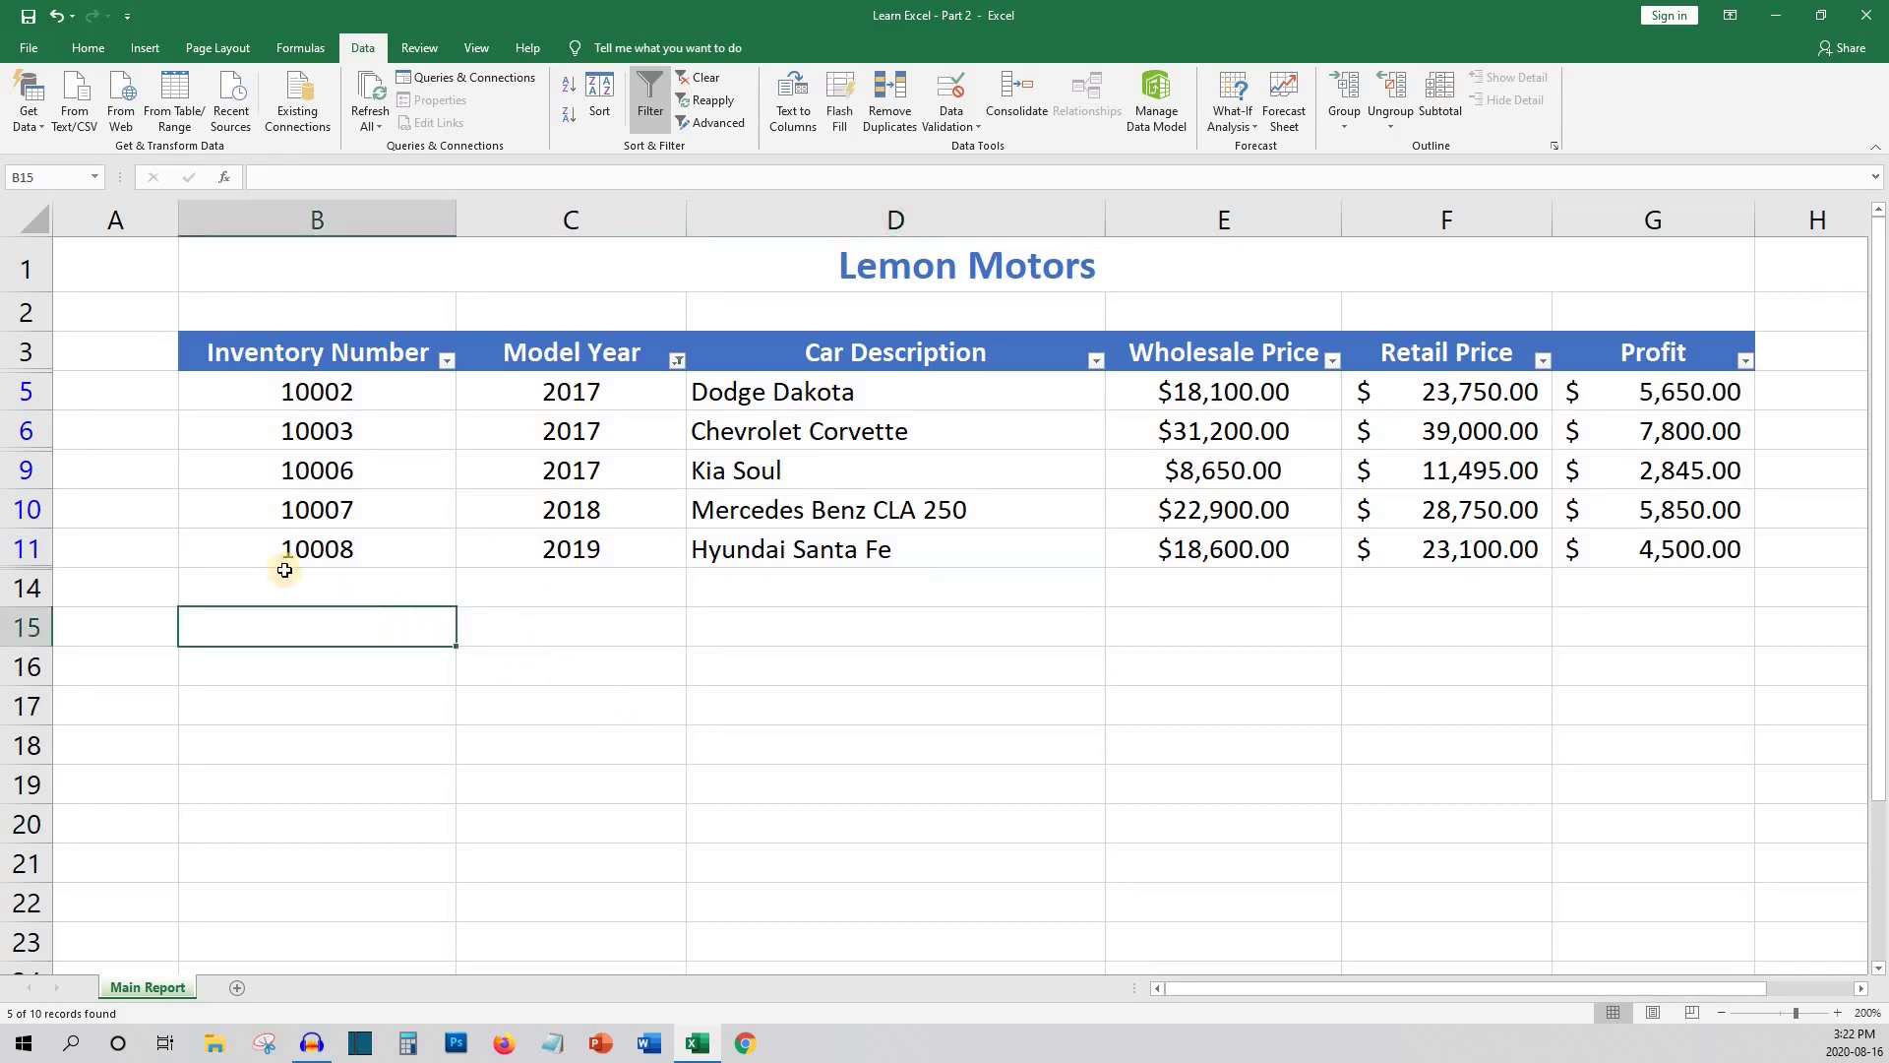
Check (Select All) in the Model Year filter so all ten cars show again
{"action": "left_click", "coordinate": [679, 361]}
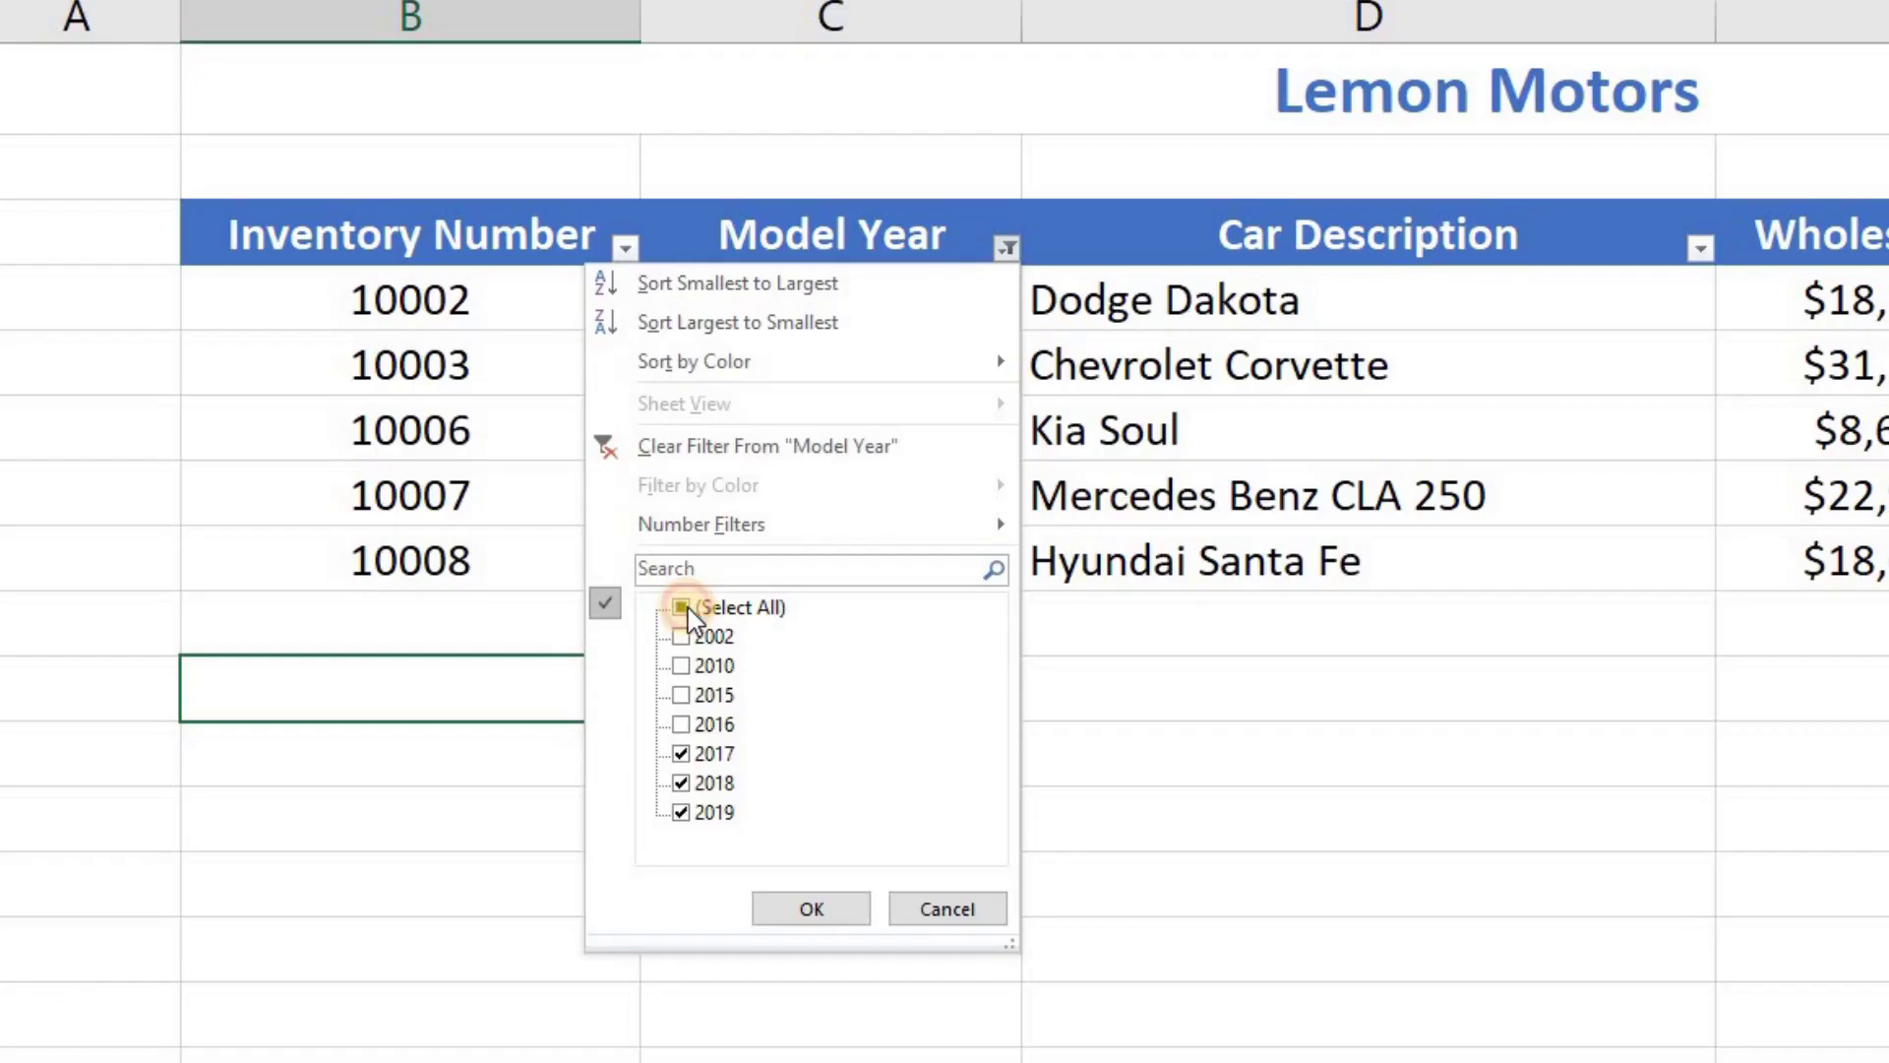
{"action": "left_click", "coordinate": [510, 579]}
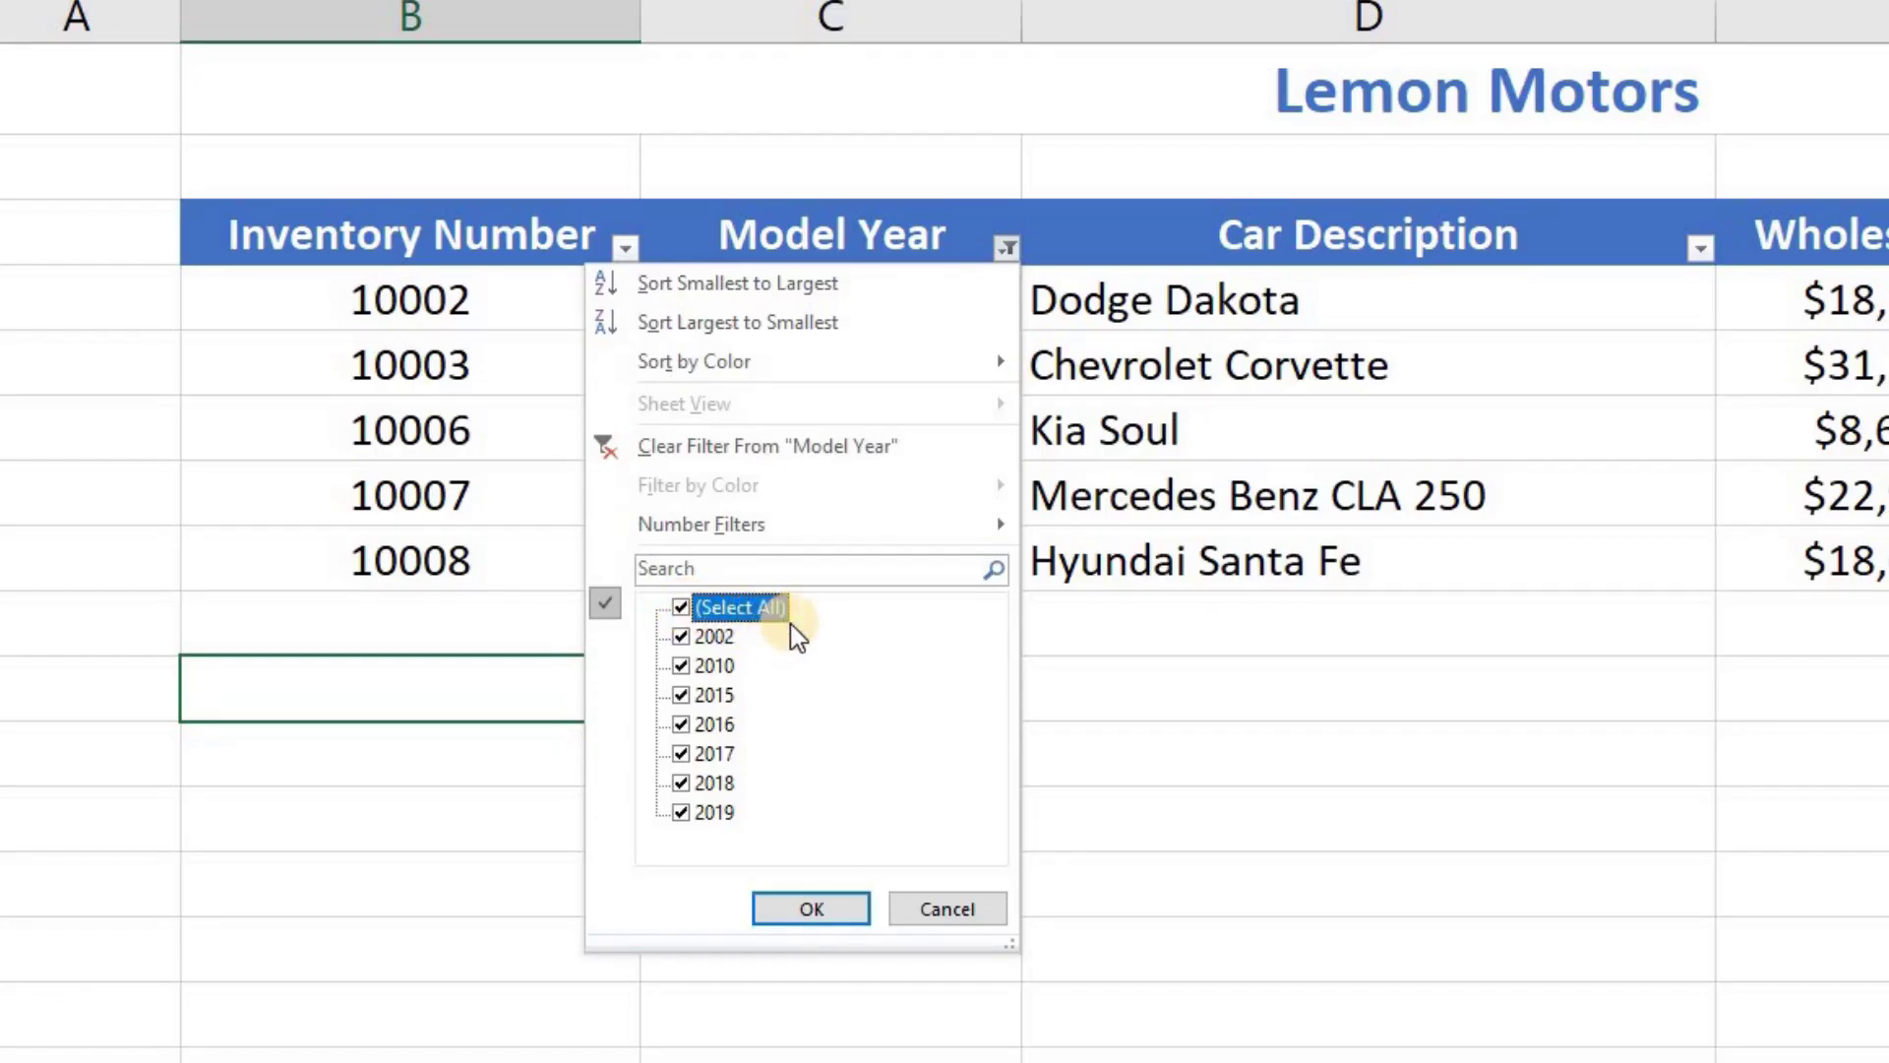
{"action": "left_click", "coordinate": [812, 907]}
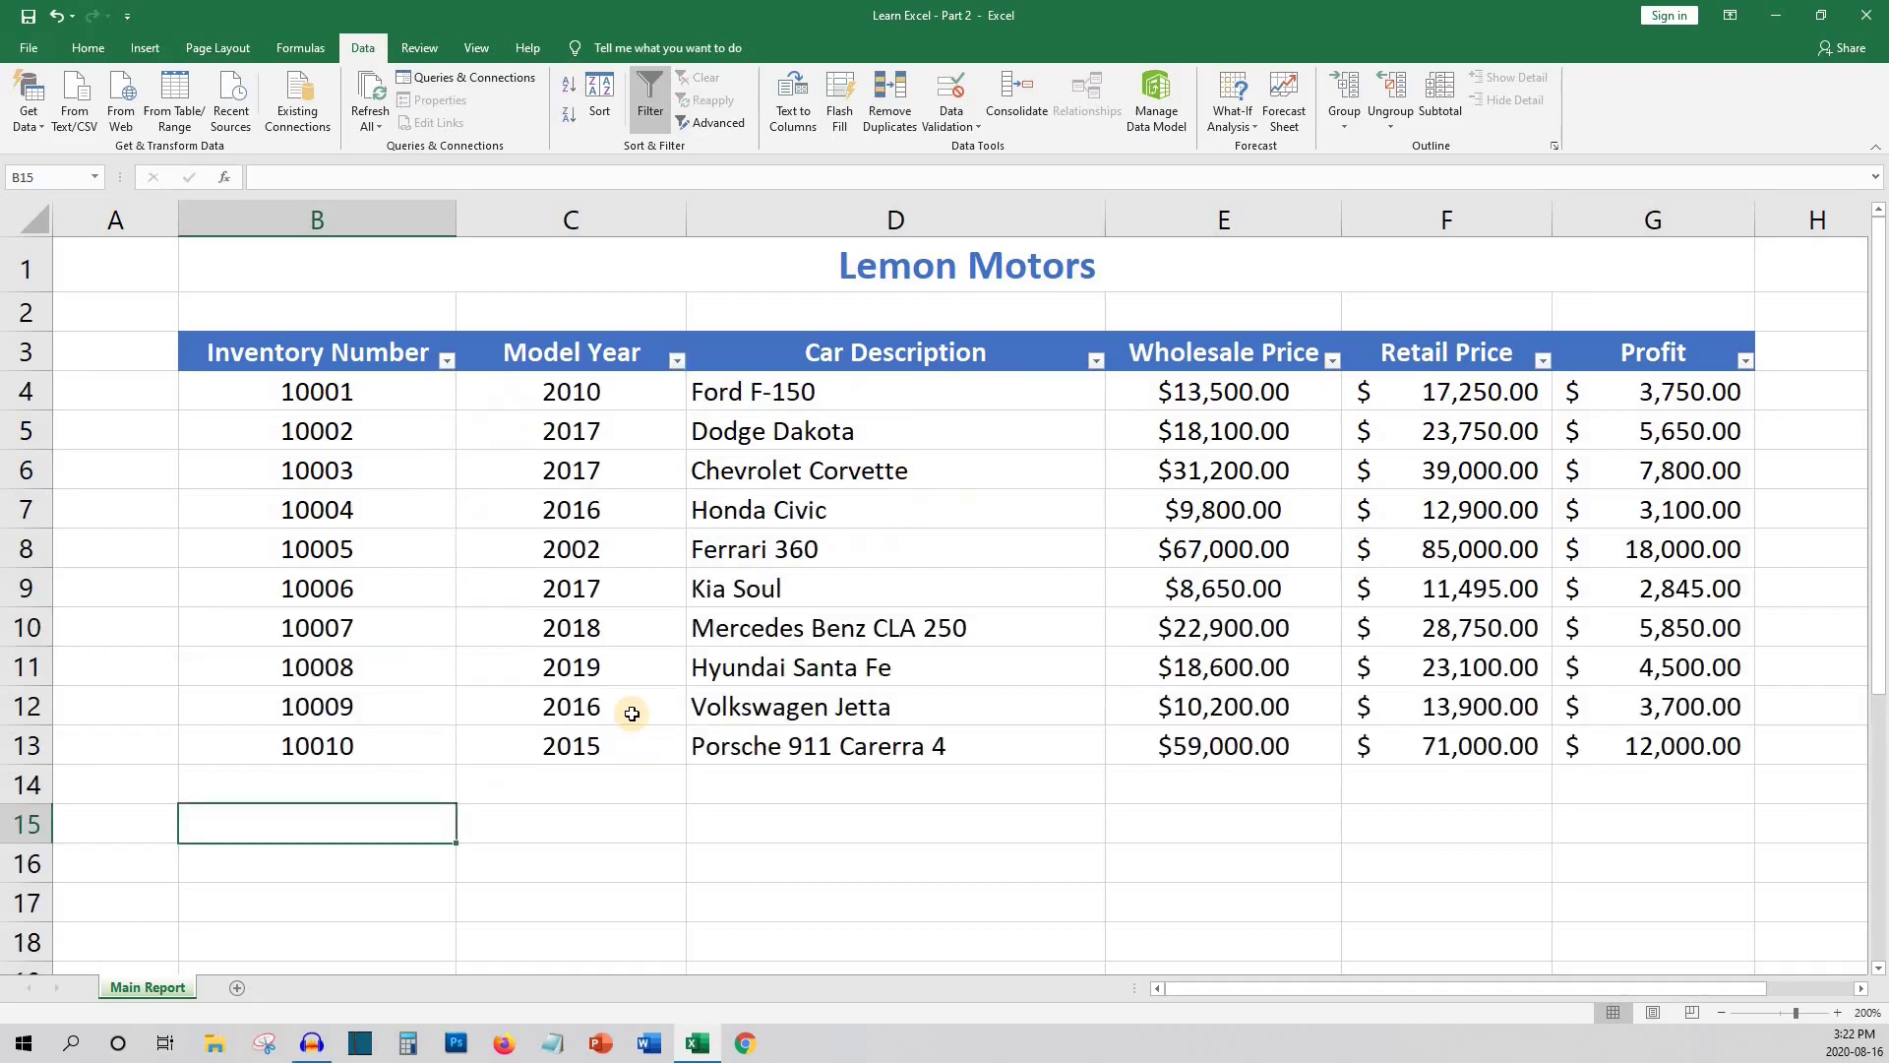
{"action": "left_click", "coordinate": [632, 714]}
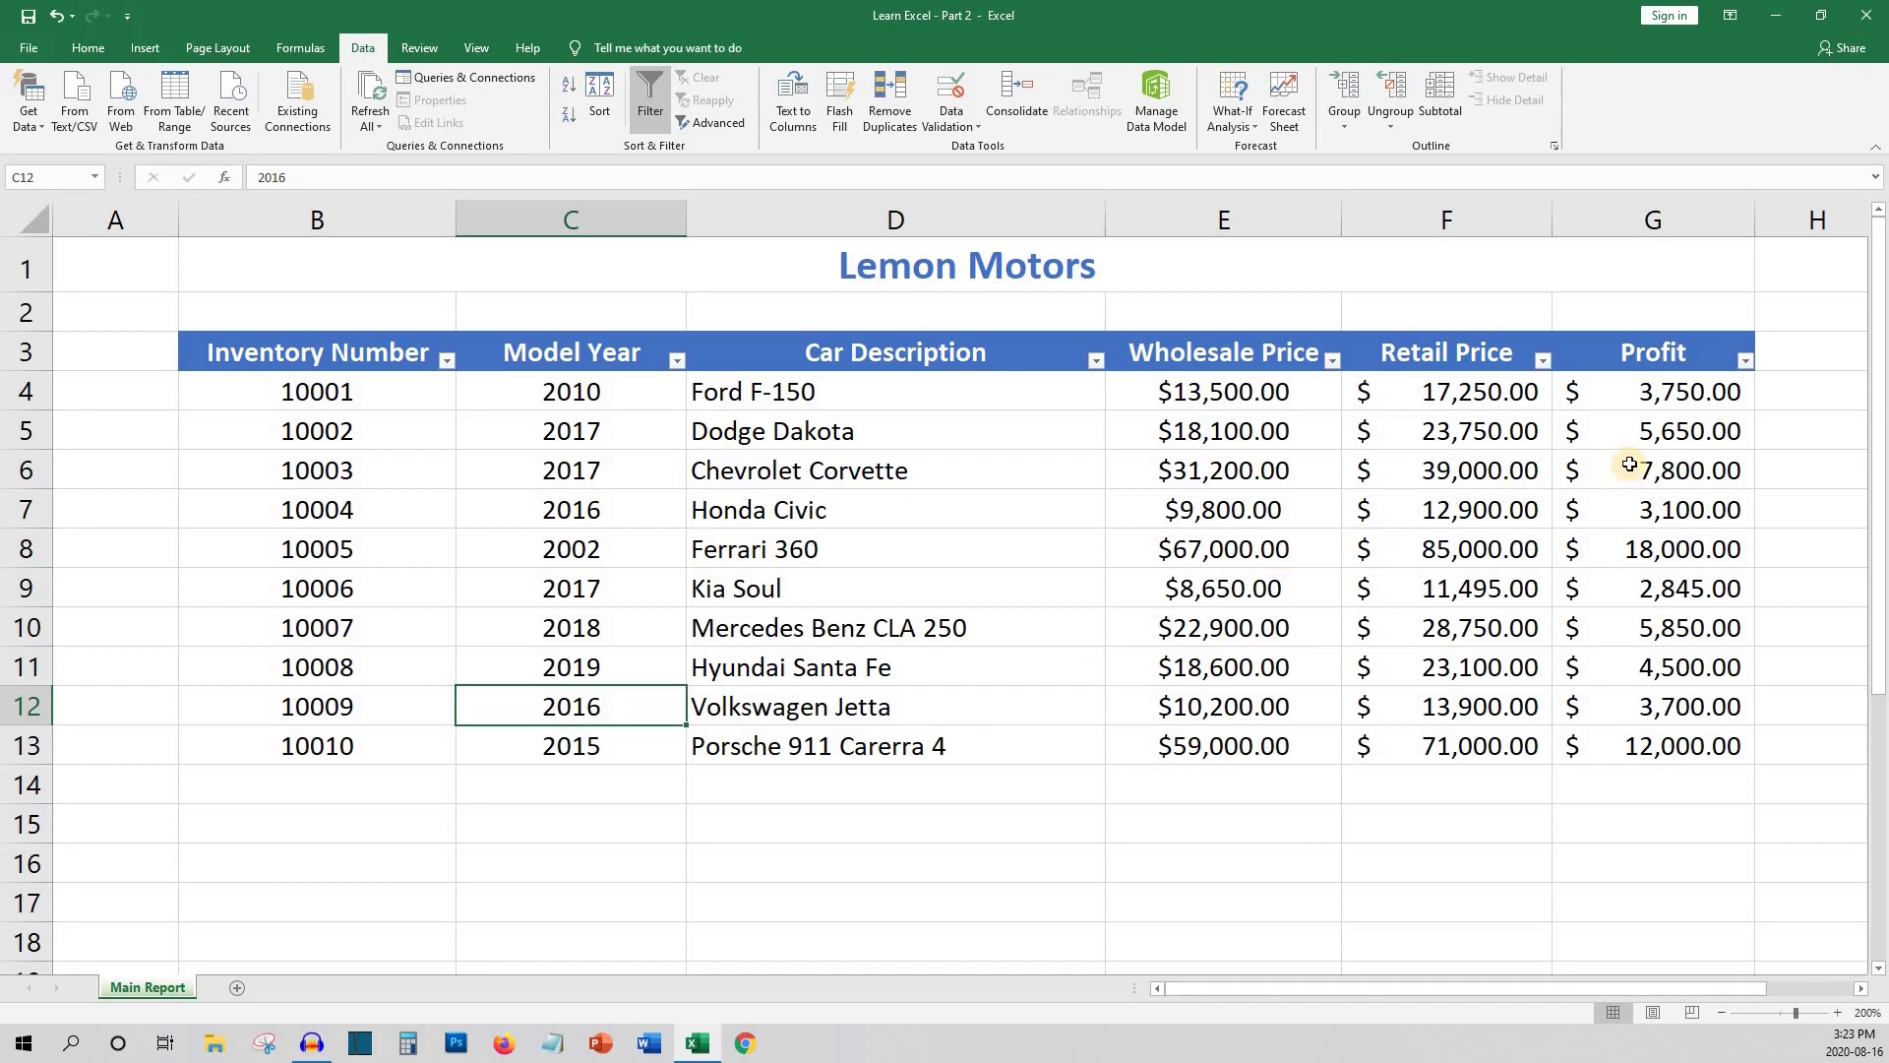
Filter the Profit column to show only cars with profit of at least 5000
{"action": "left_click", "coordinate": [1744, 362]}
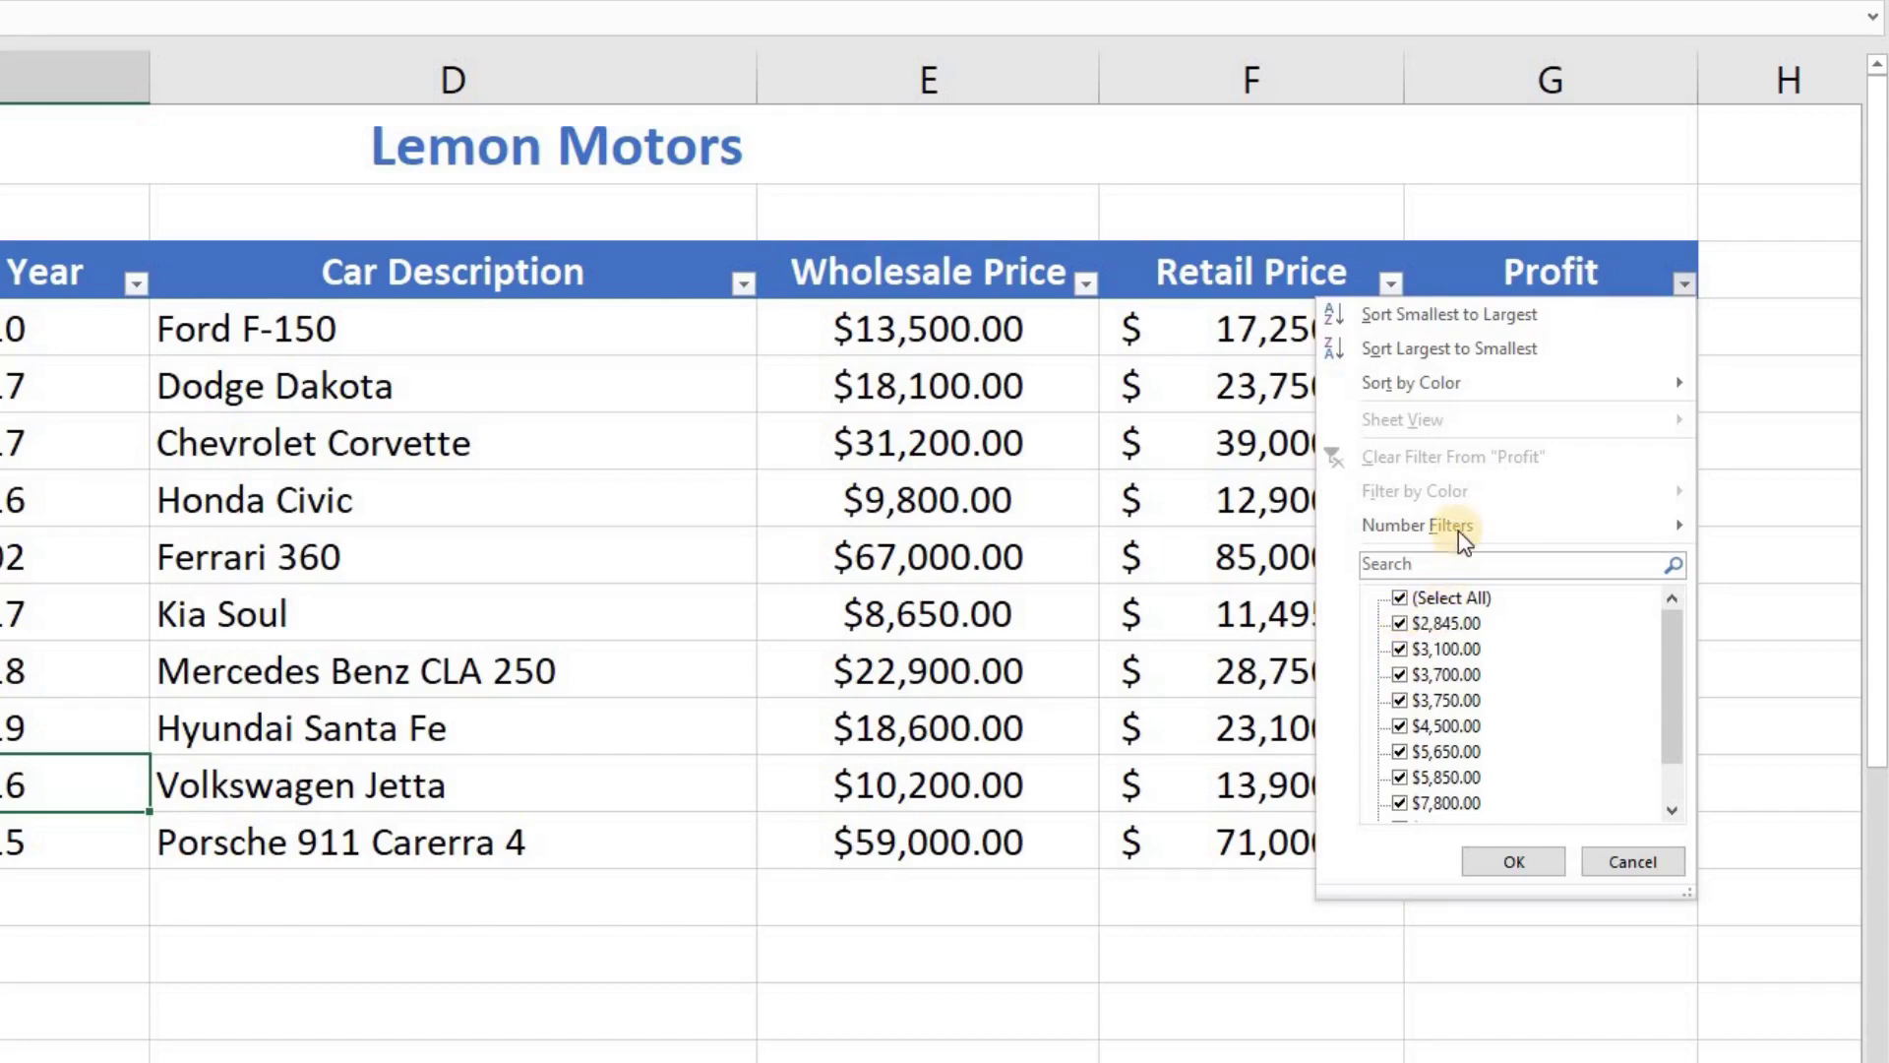
{"action": "mouse_move", "coordinate": [1461, 529]}
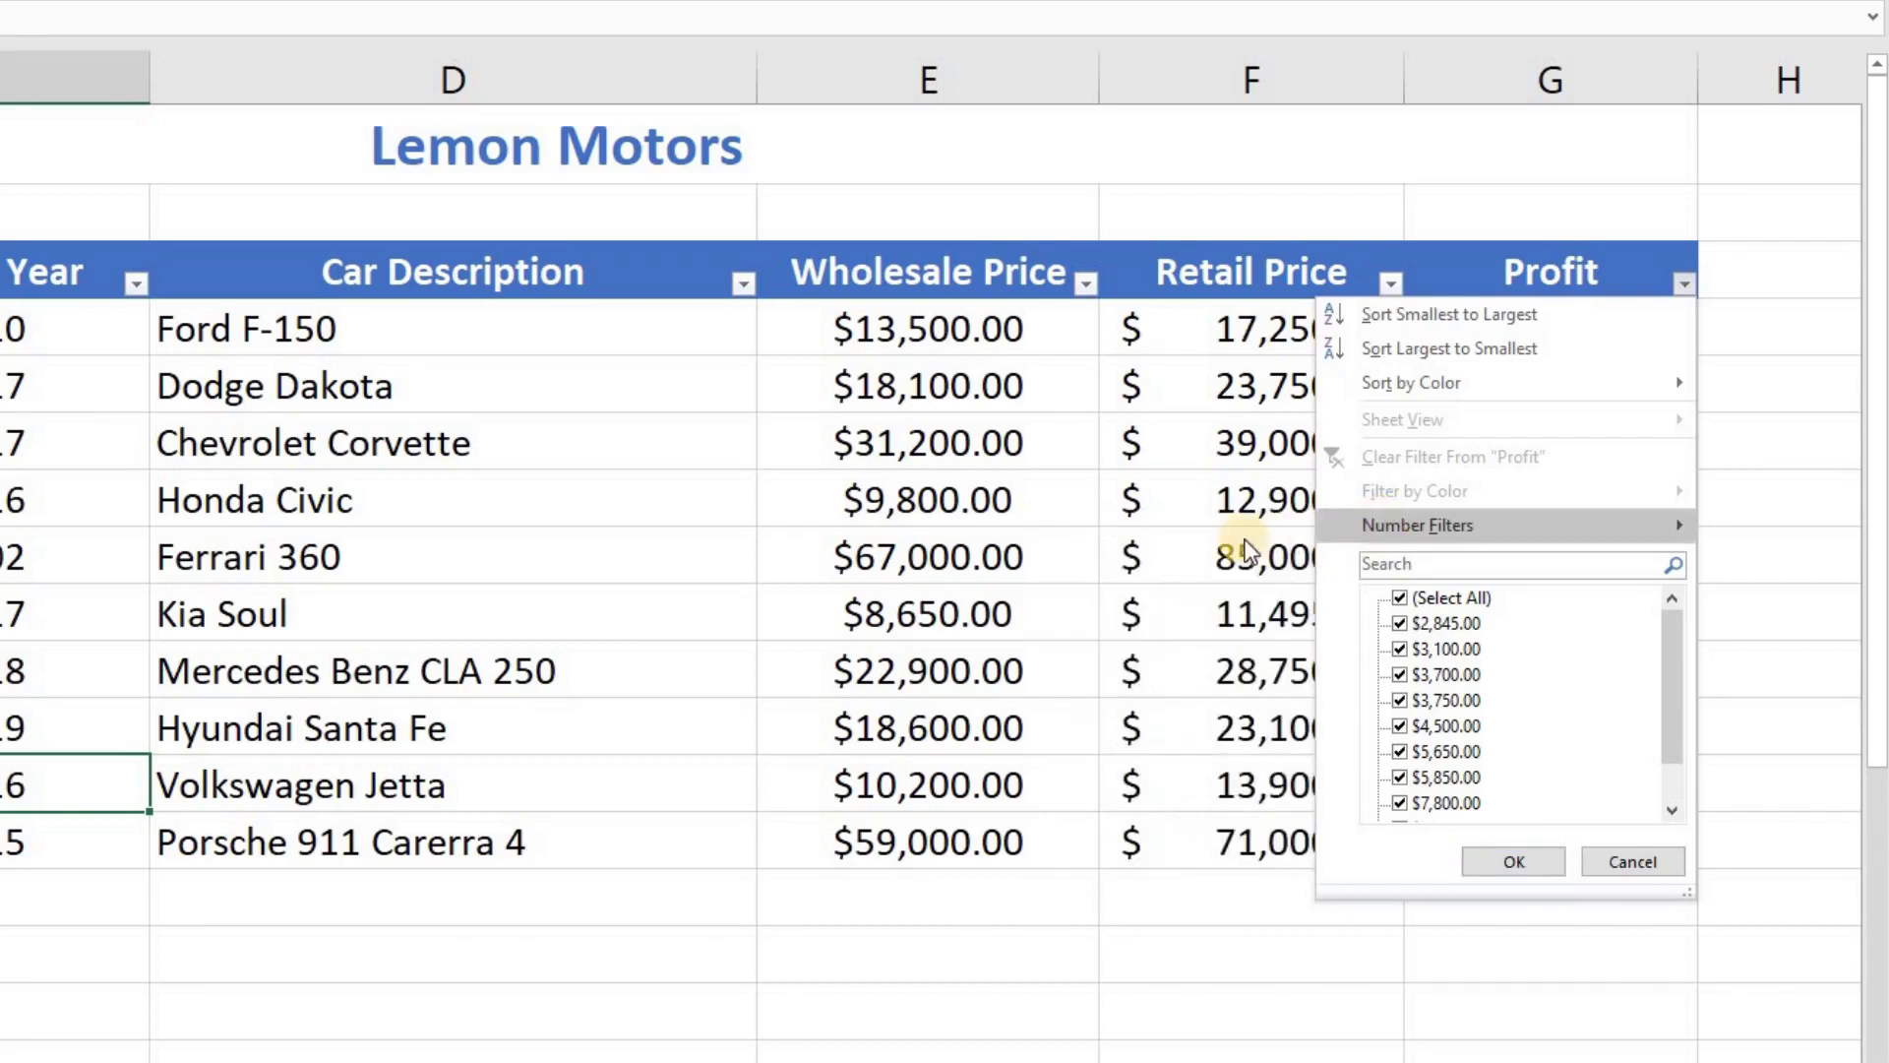
{"action": "left_click", "coordinate": [1185, 633]}
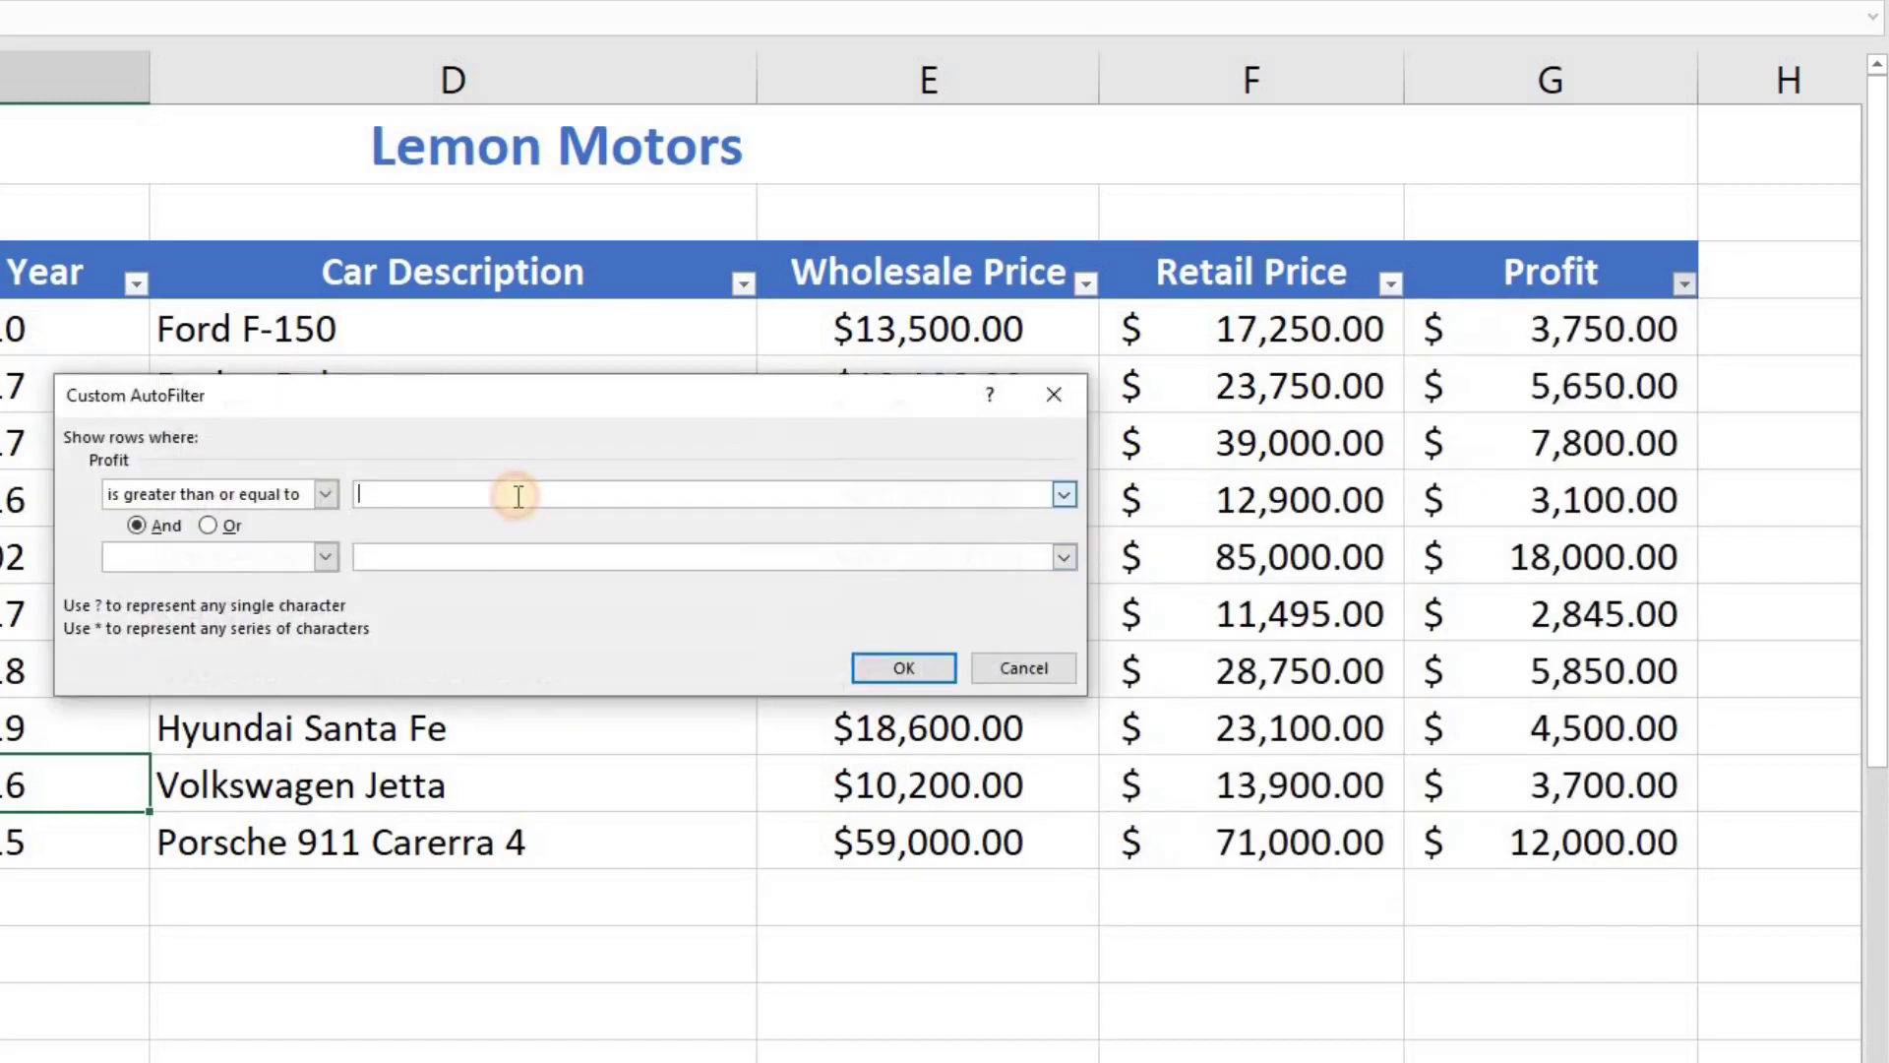
{"action": "type", "text": "5000"}
{"action": "left_click", "coordinate": [903, 669]}
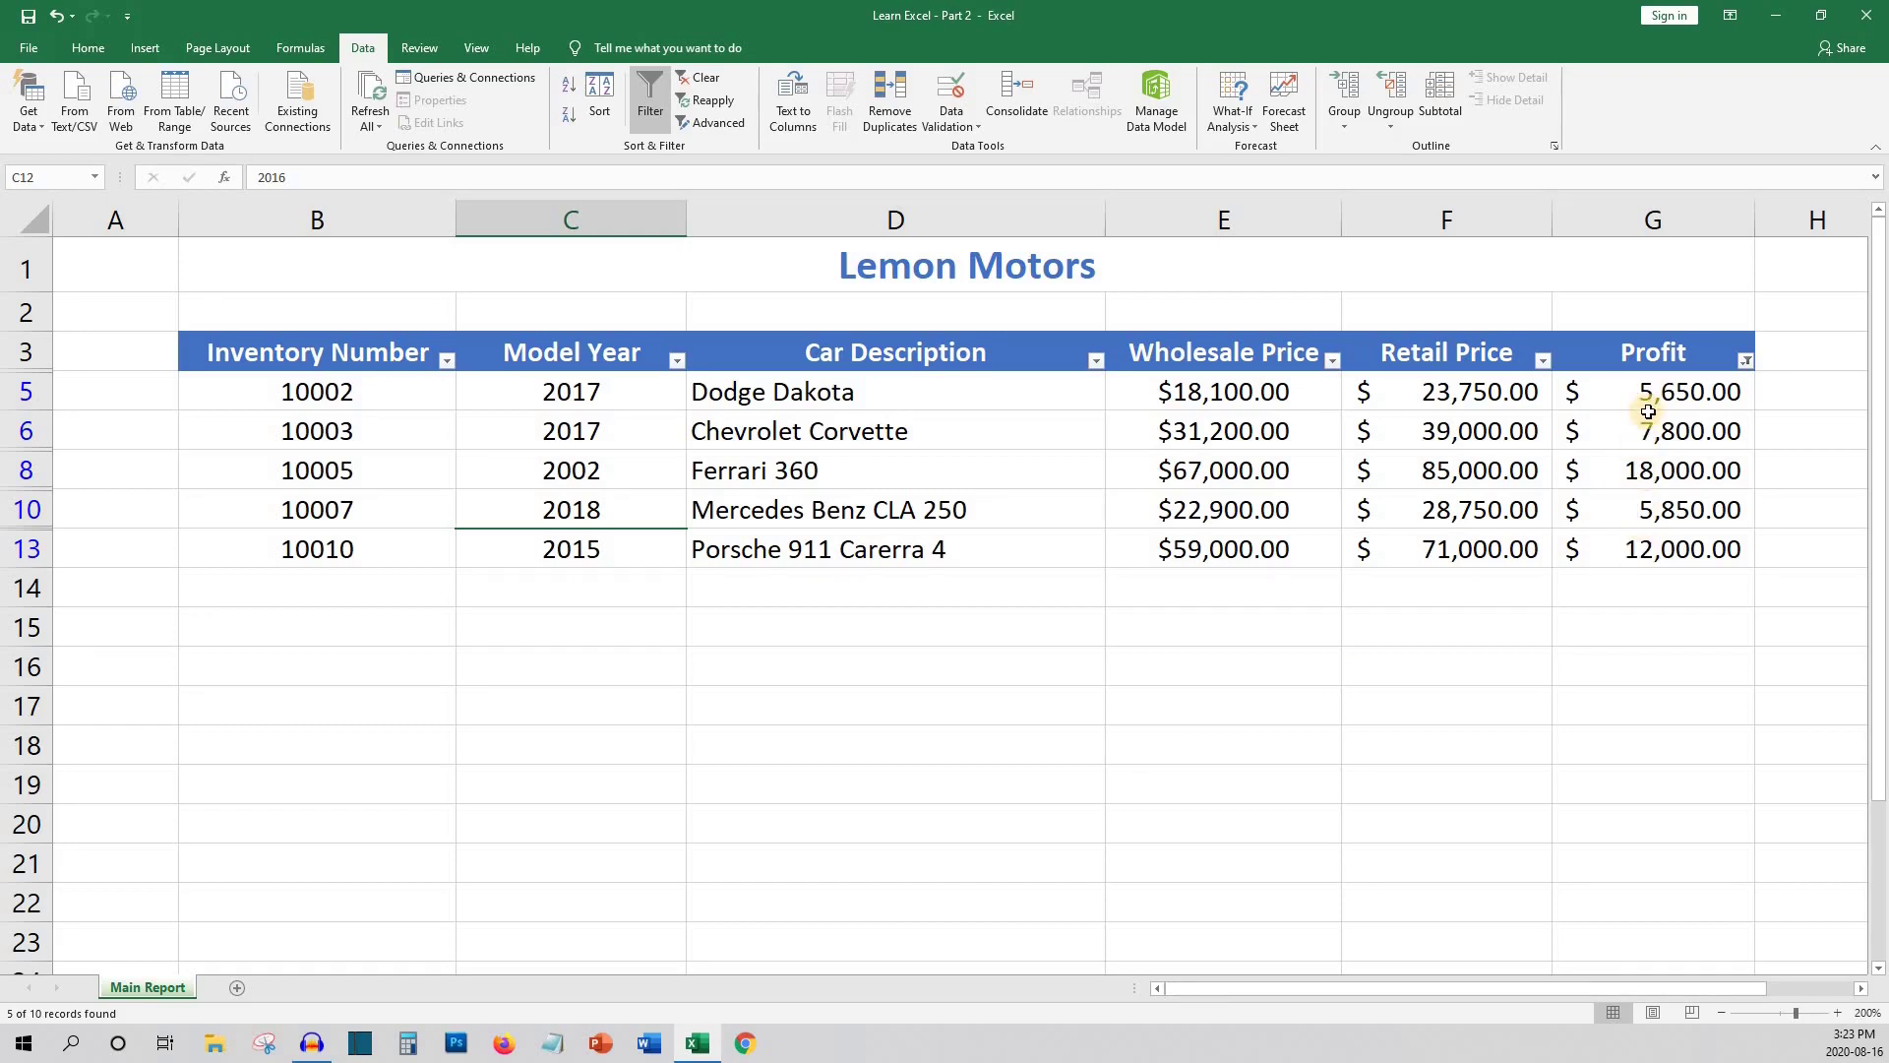
Reselect all values in the Profit filter so all ten cars are listed
{"action": "left_click", "coordinate": [1744, 361]}
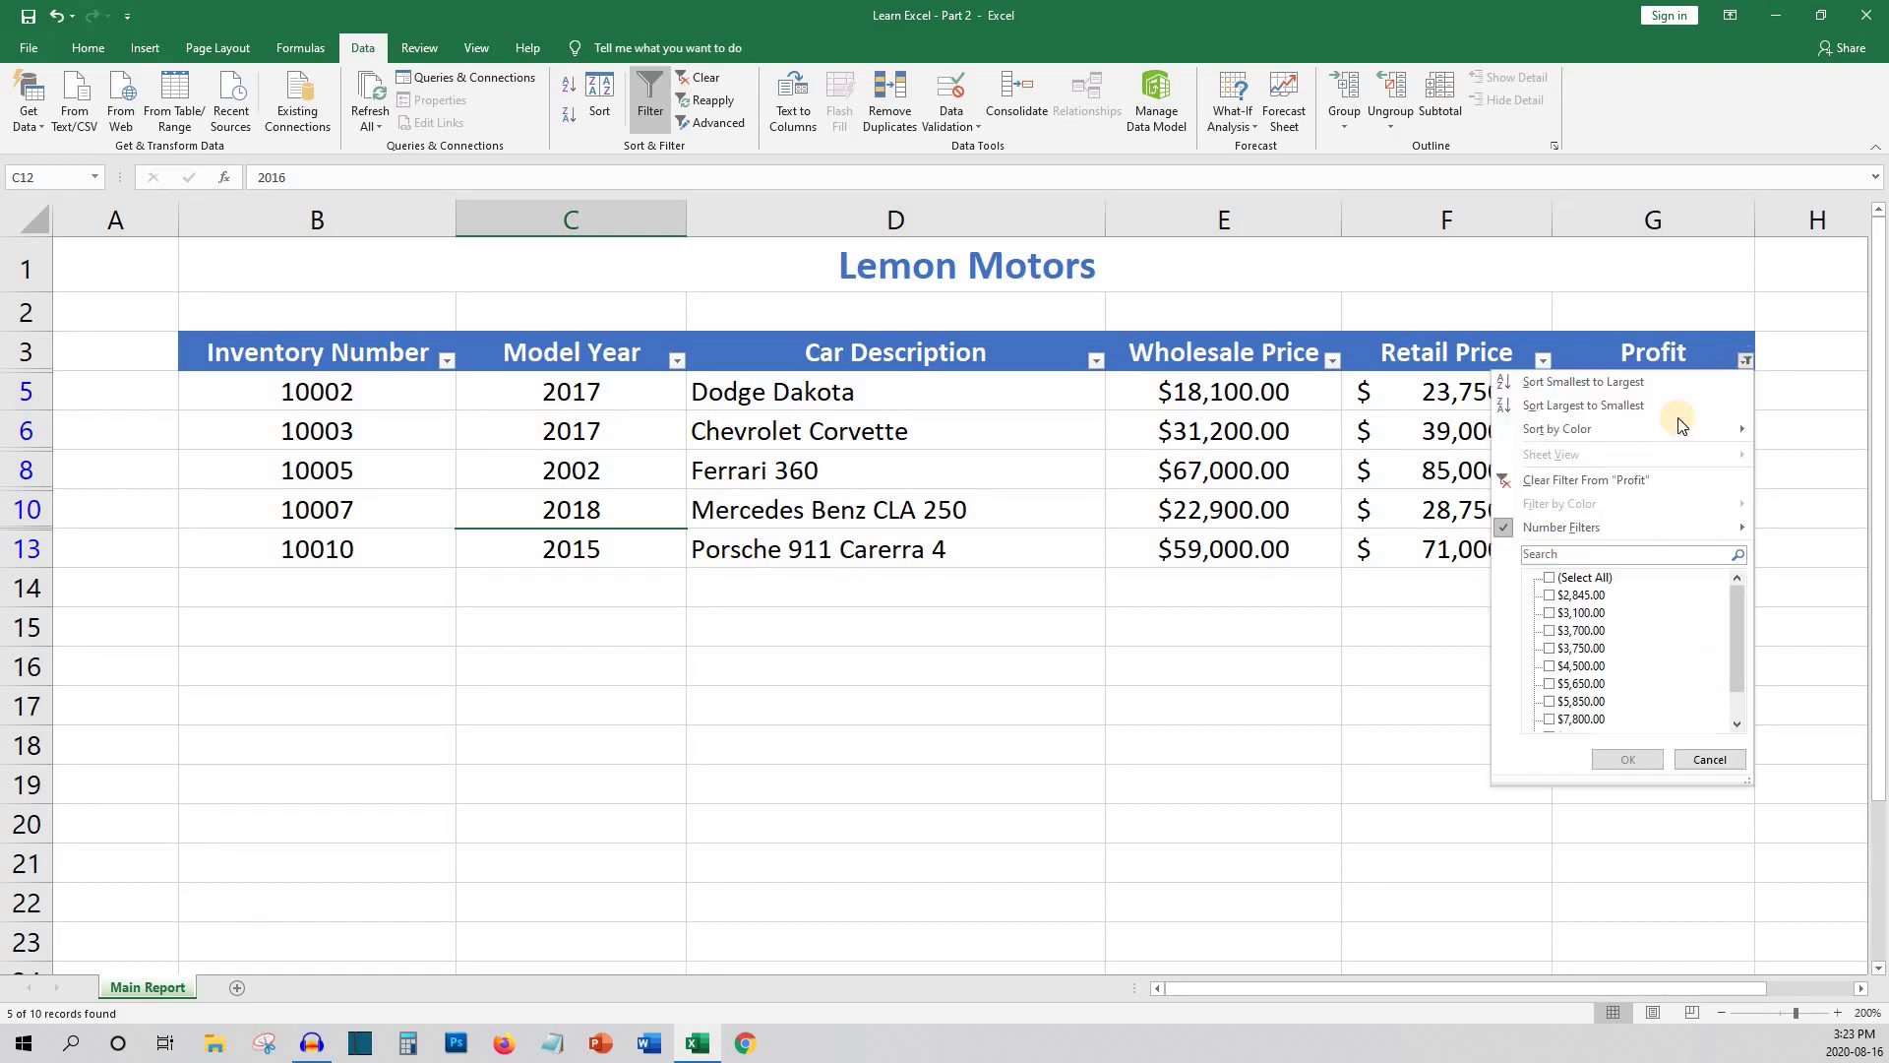
{"action": "left_click", "coordinate": [1551, 579]}
{"action": "left_click", "coordinate": [1628, 759]}
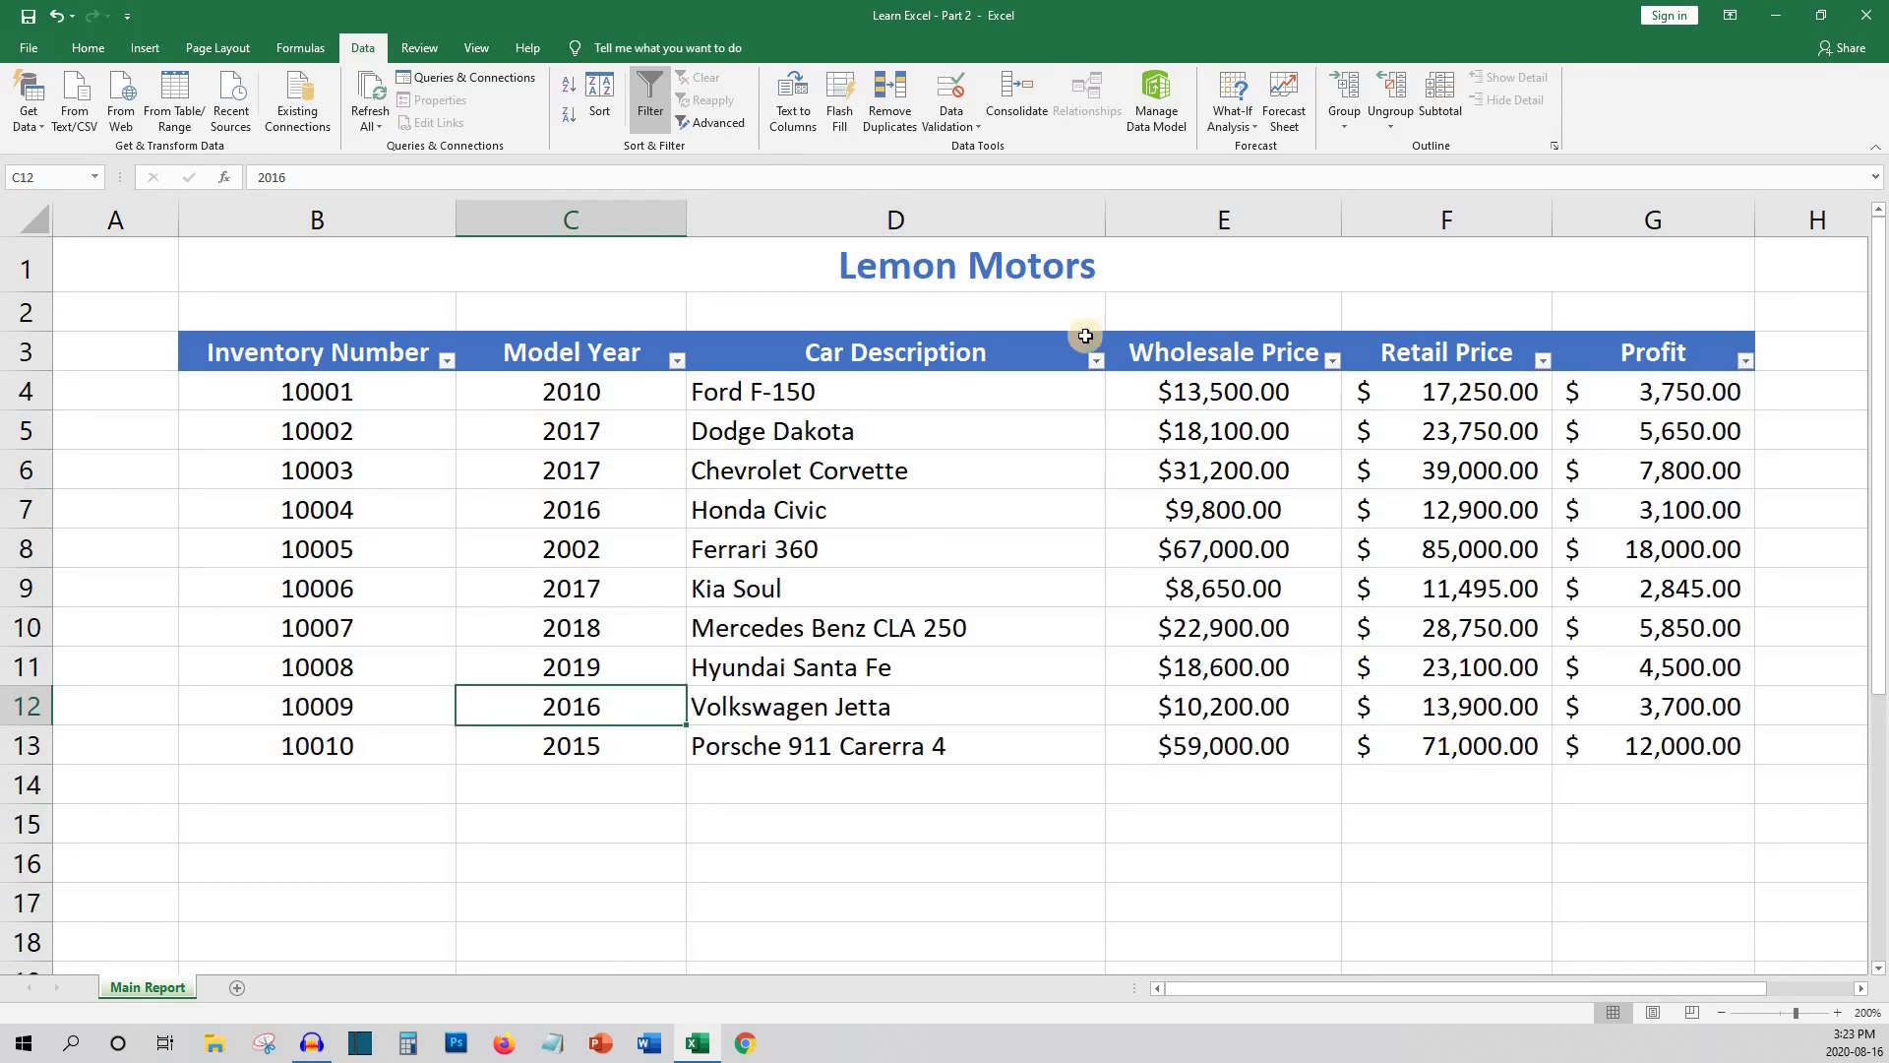
{"action": "left_click", "coordinate": [649, 98]}
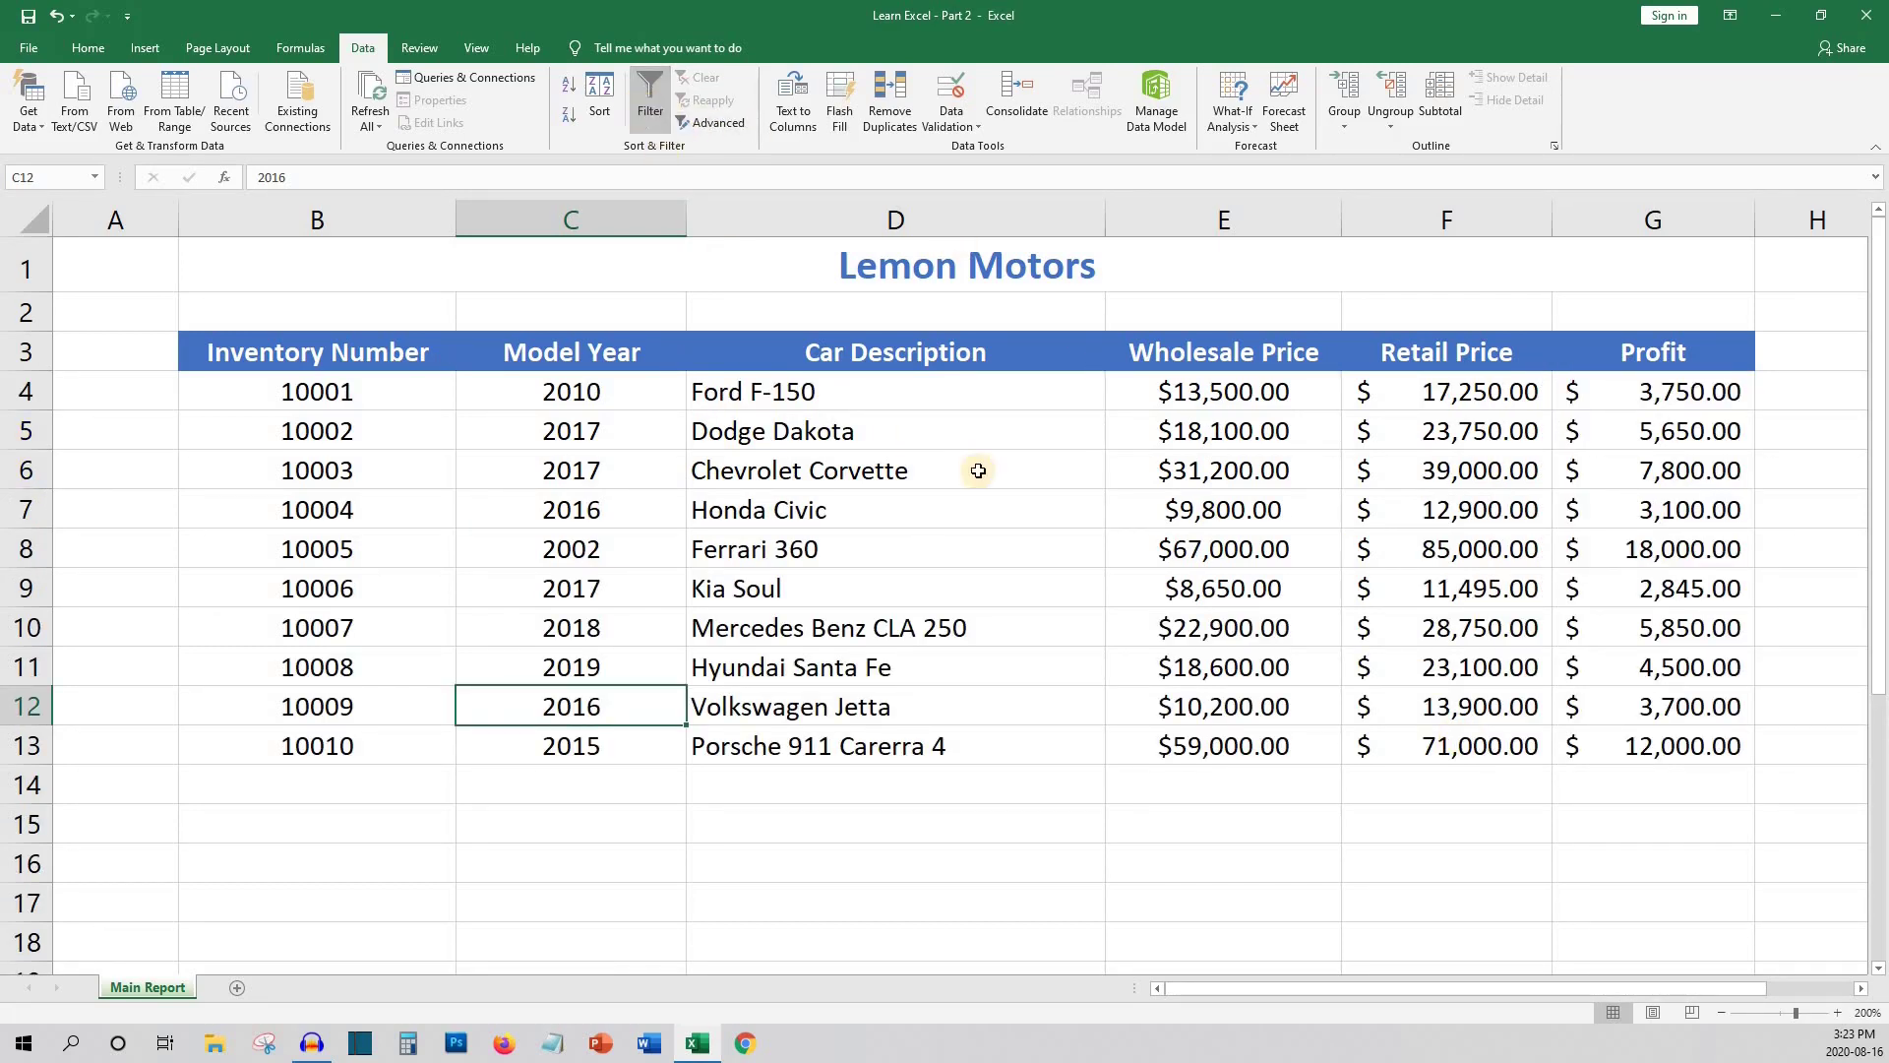
{"action": "left_click", "coordinate": [1045, 514]}
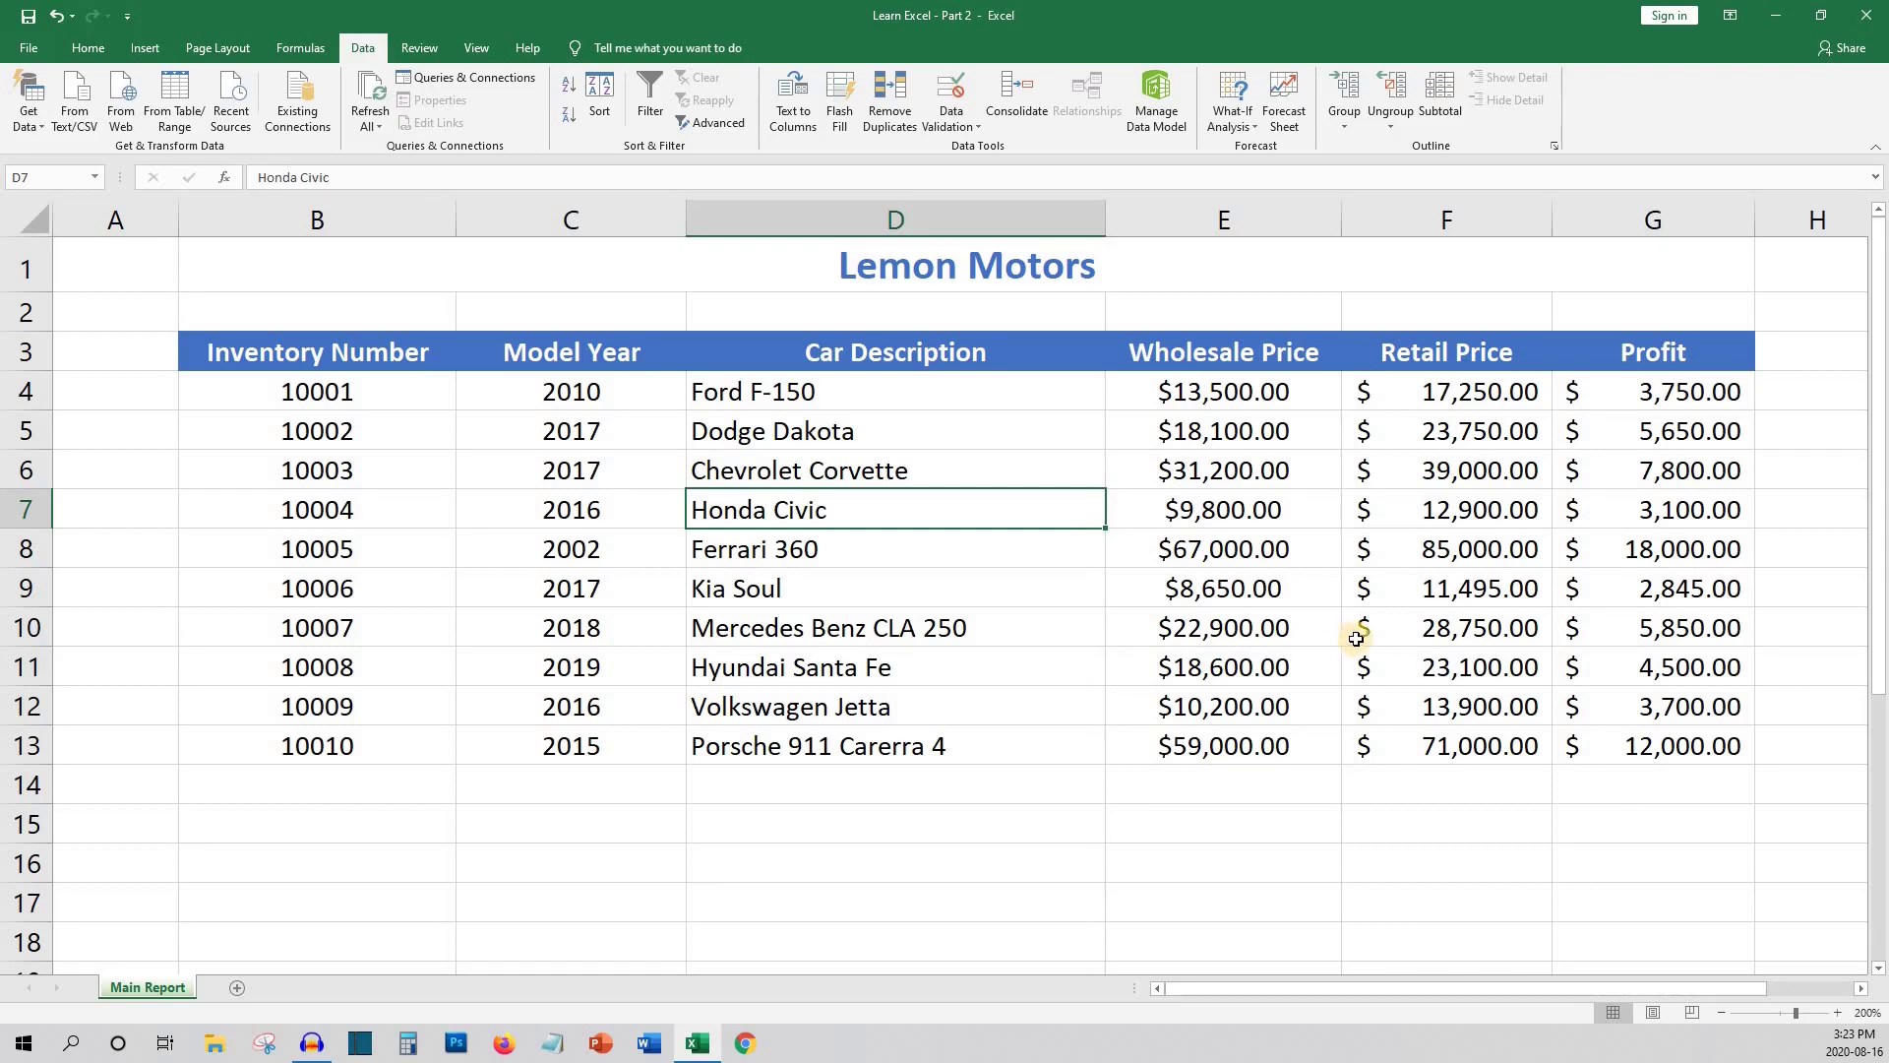
{"action": "left_click", "coordinate": [1606, 394]}
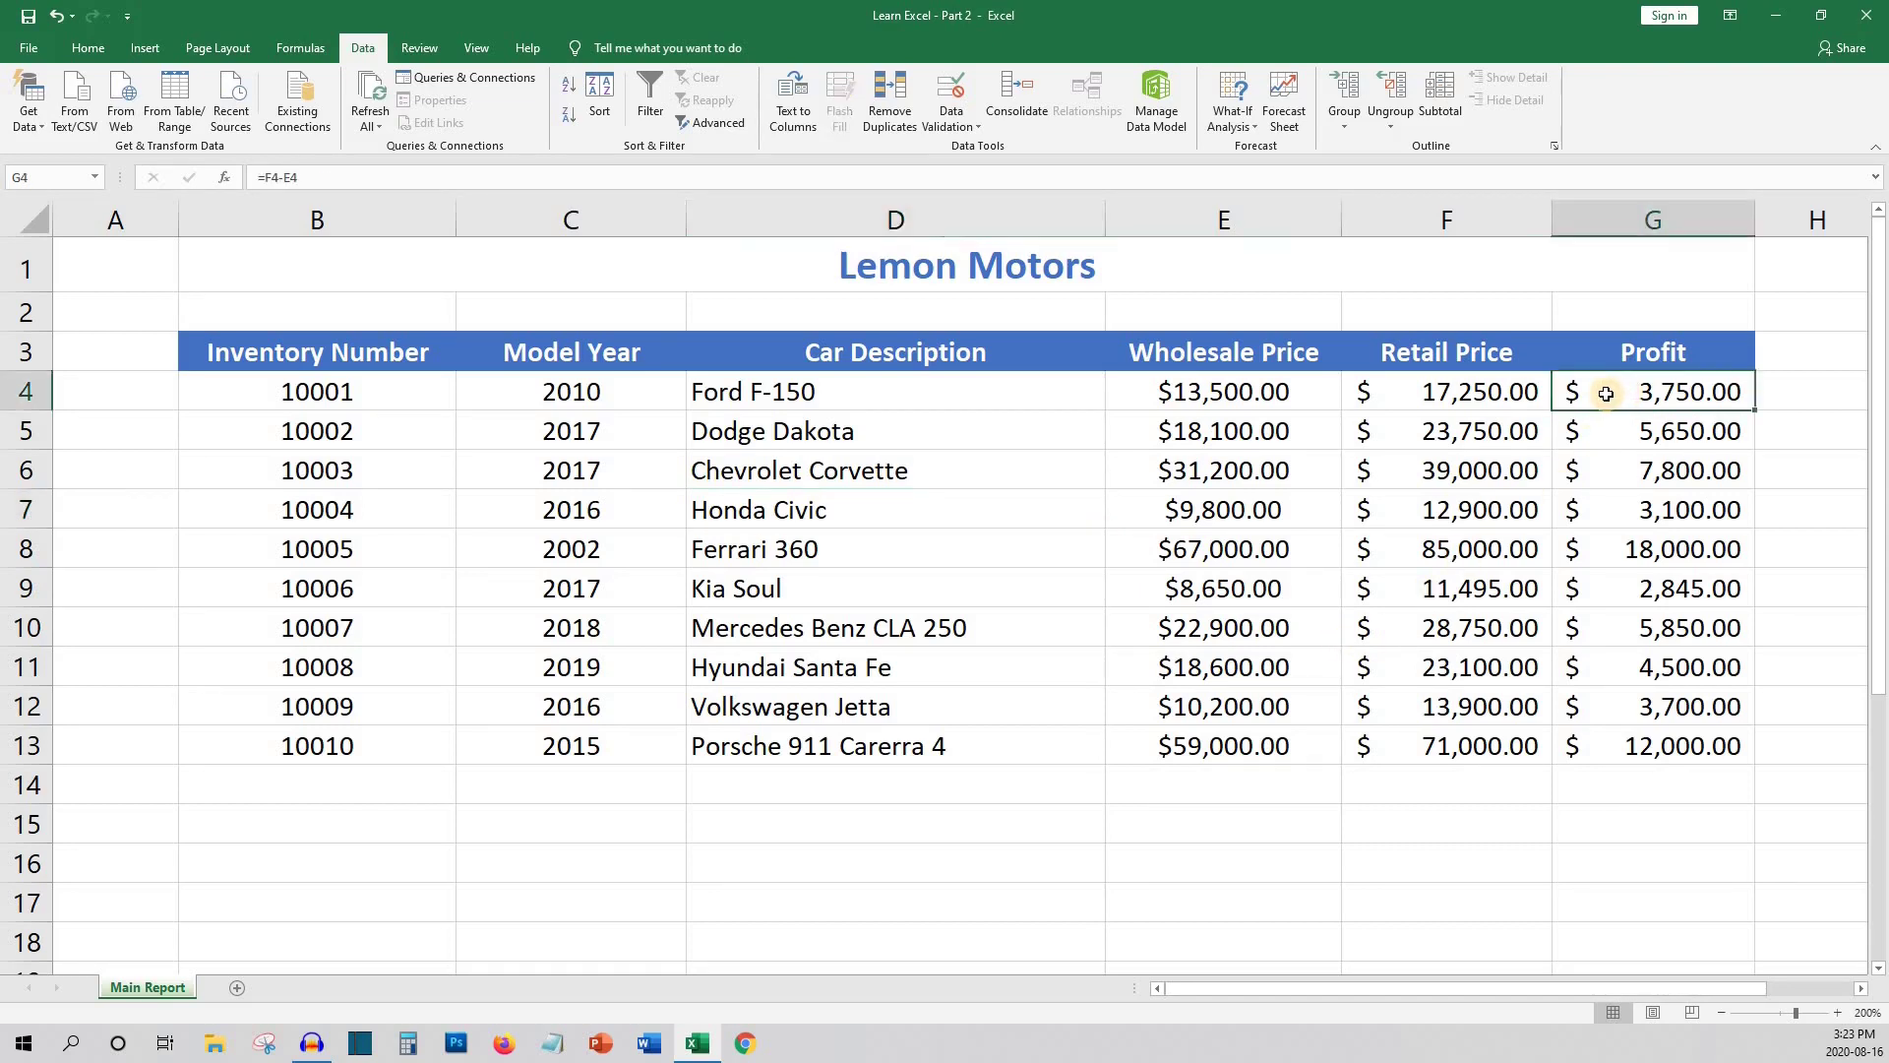
{"action": "left_click", "coordinate": [1292, 394]}
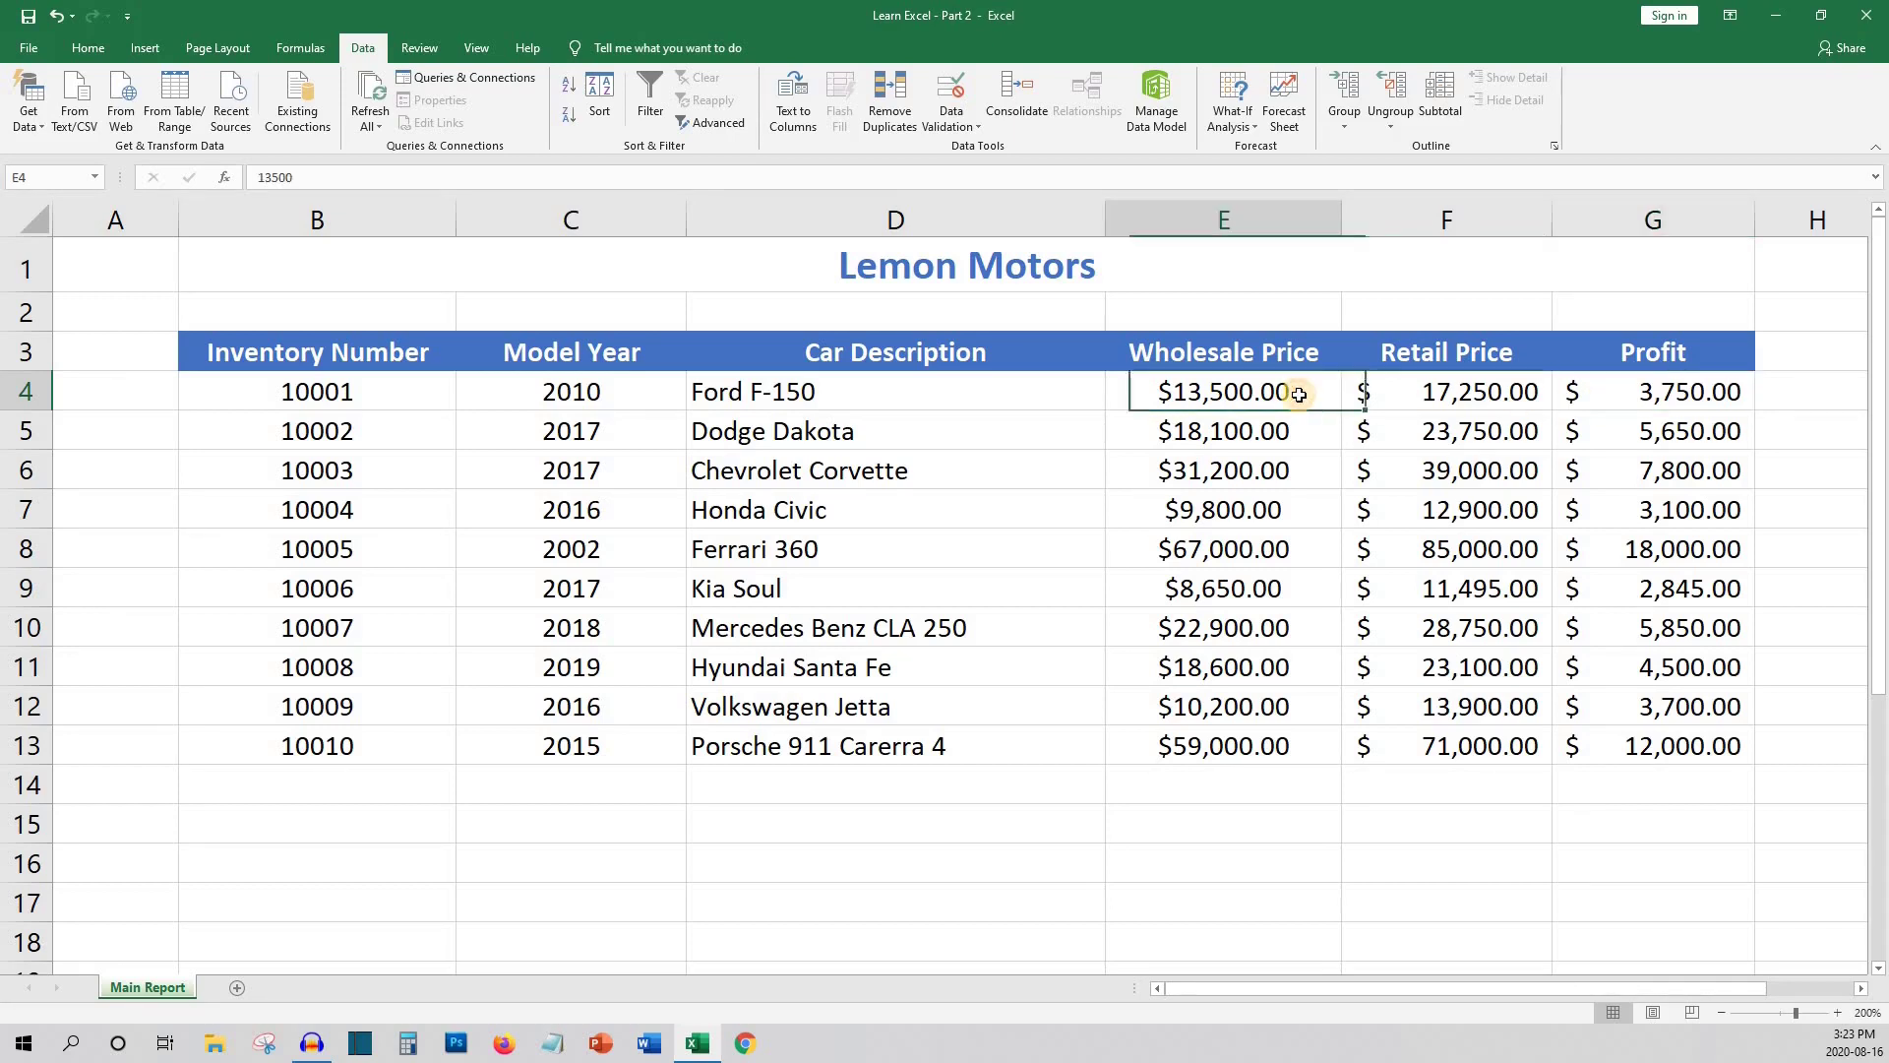
{"action": "left_click", "coordinate": [1437, 394]}
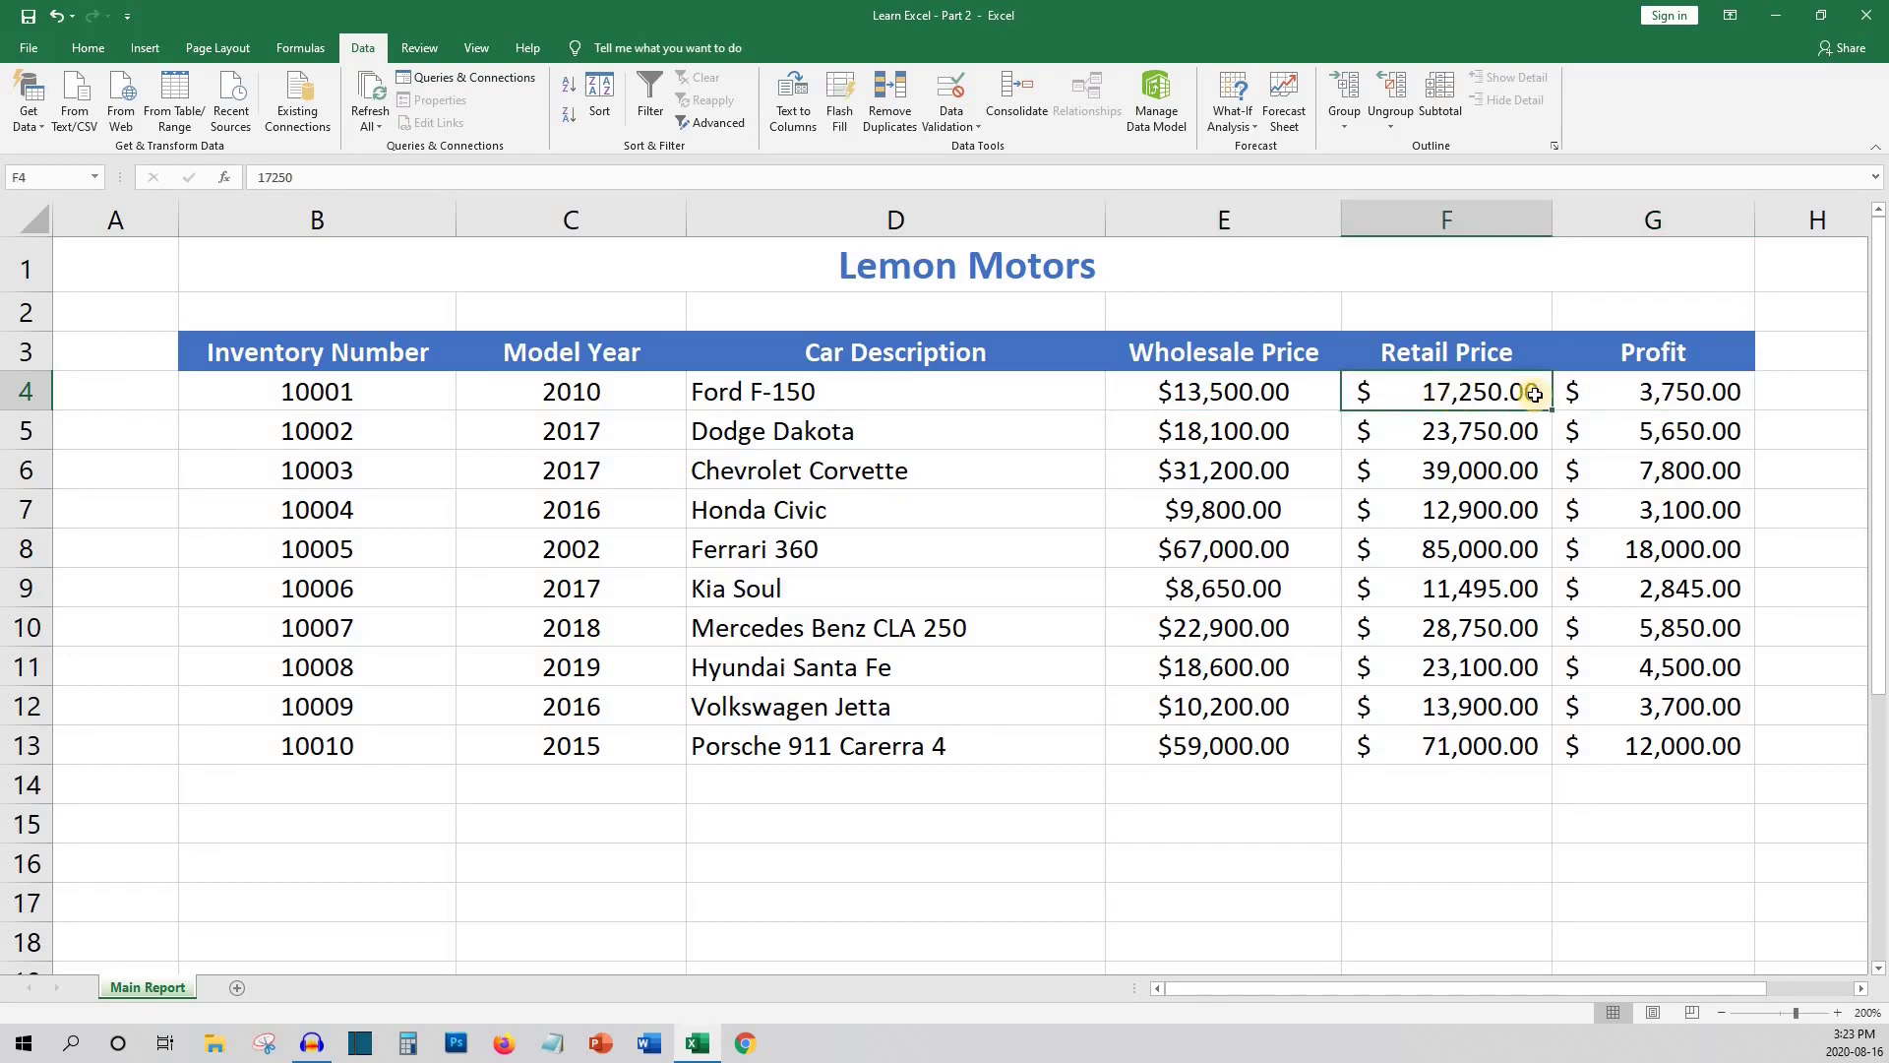
{"action": "left_click", "coordinate": [1640, 394]}
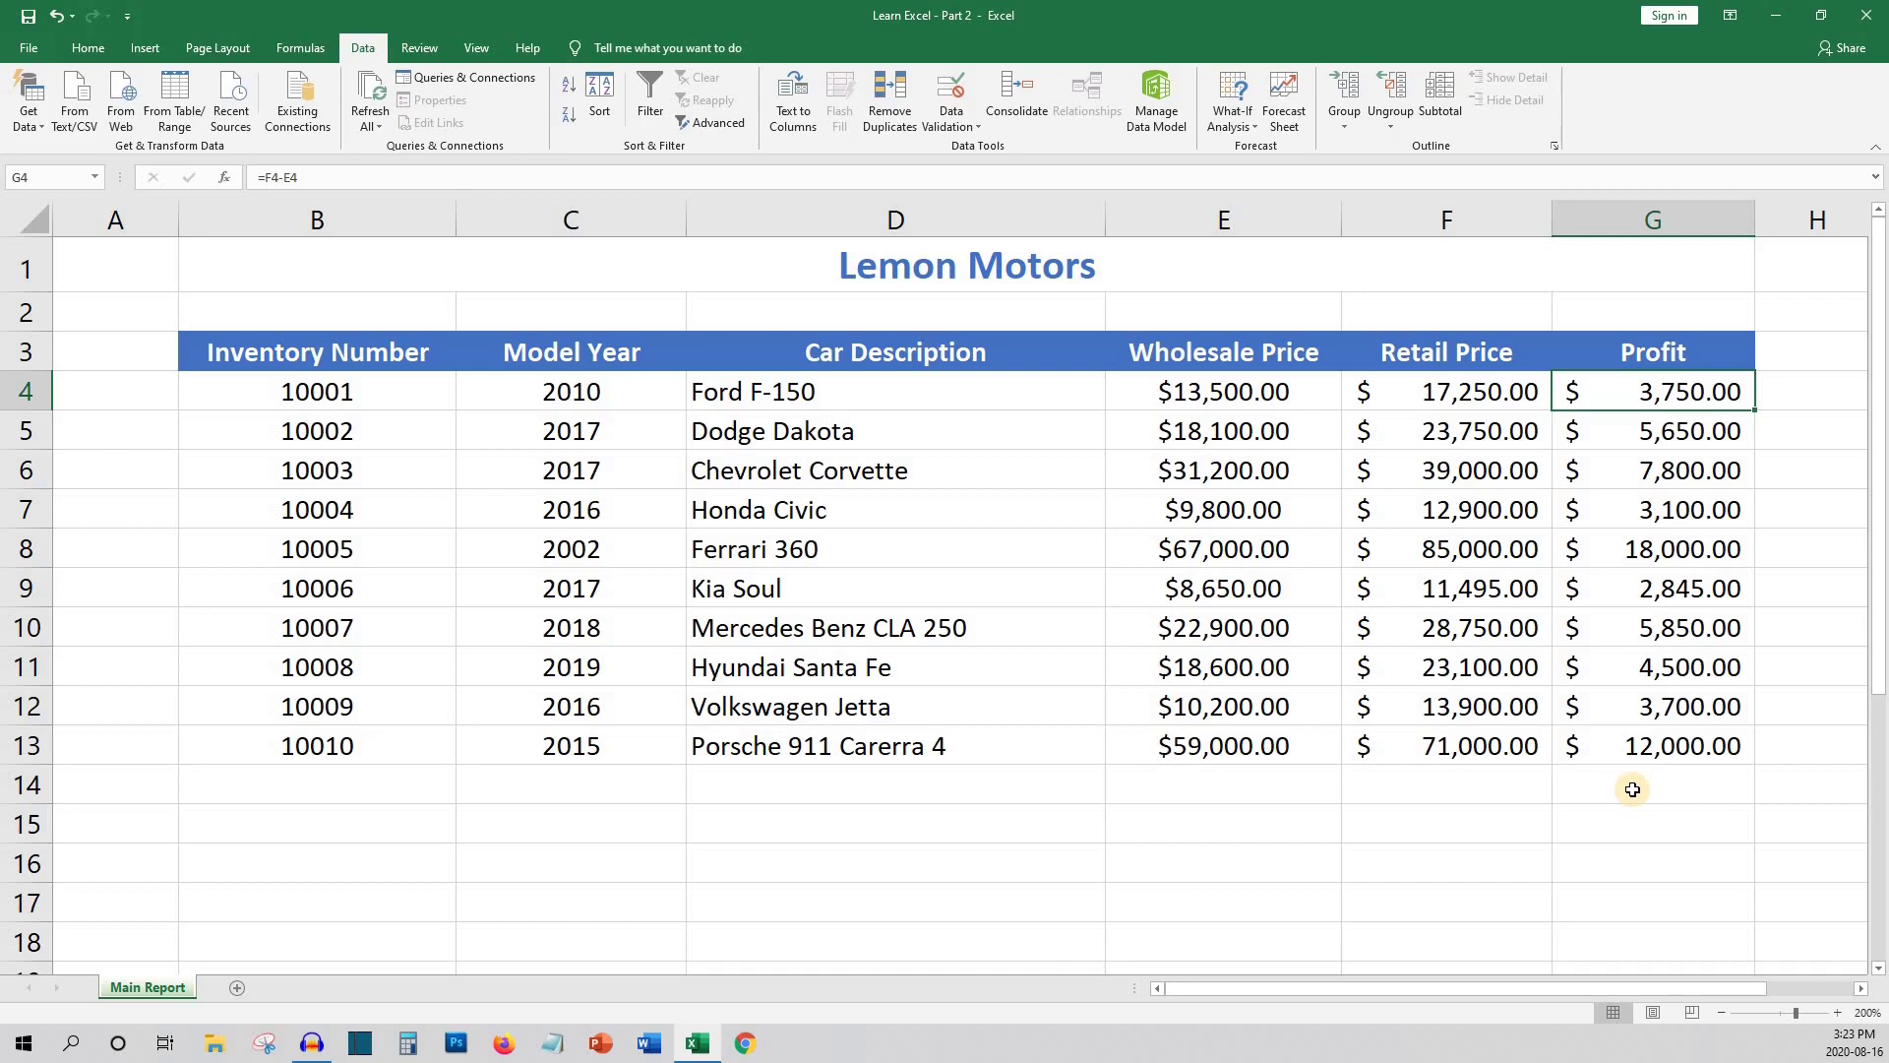
{"action": "left_click", "coordinate": [1512, 779]}
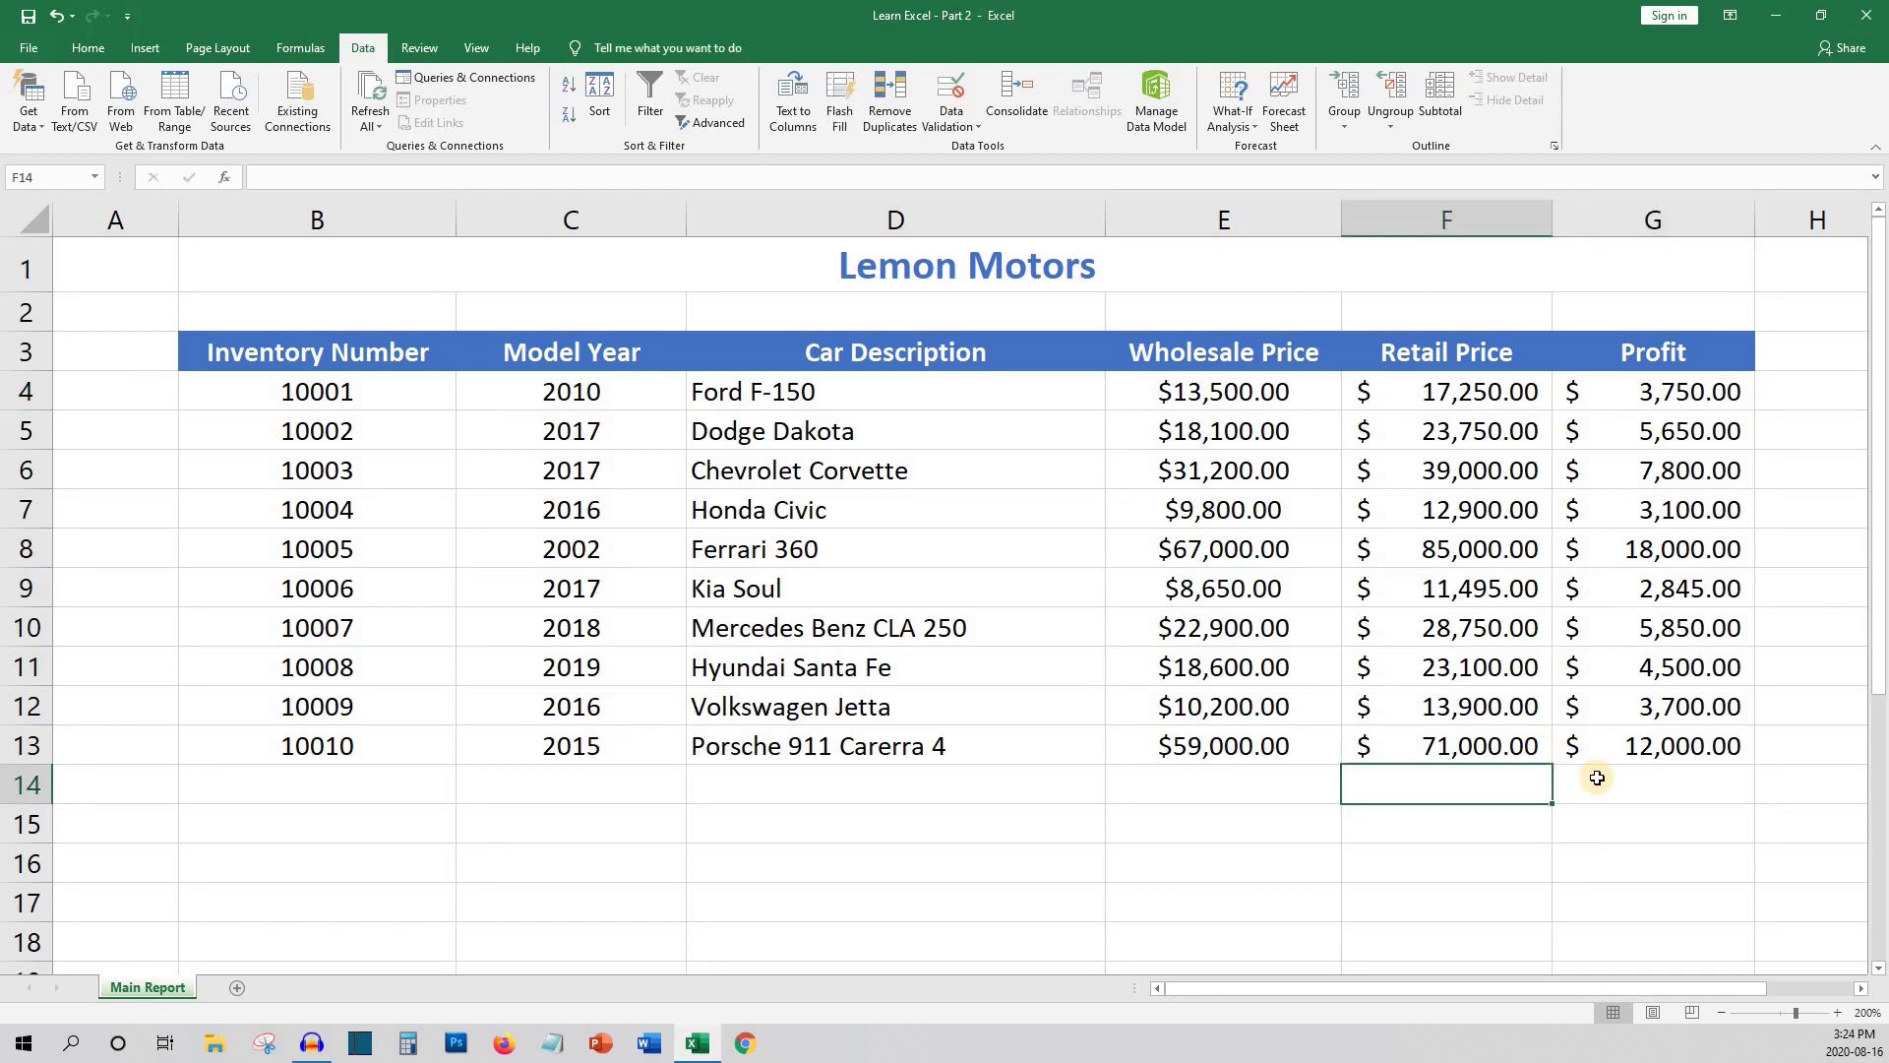
Type 'Total Profit' in F14 and enter =3750+5650+7800 in G14
{"action": "type", "text": "Total Profit"}
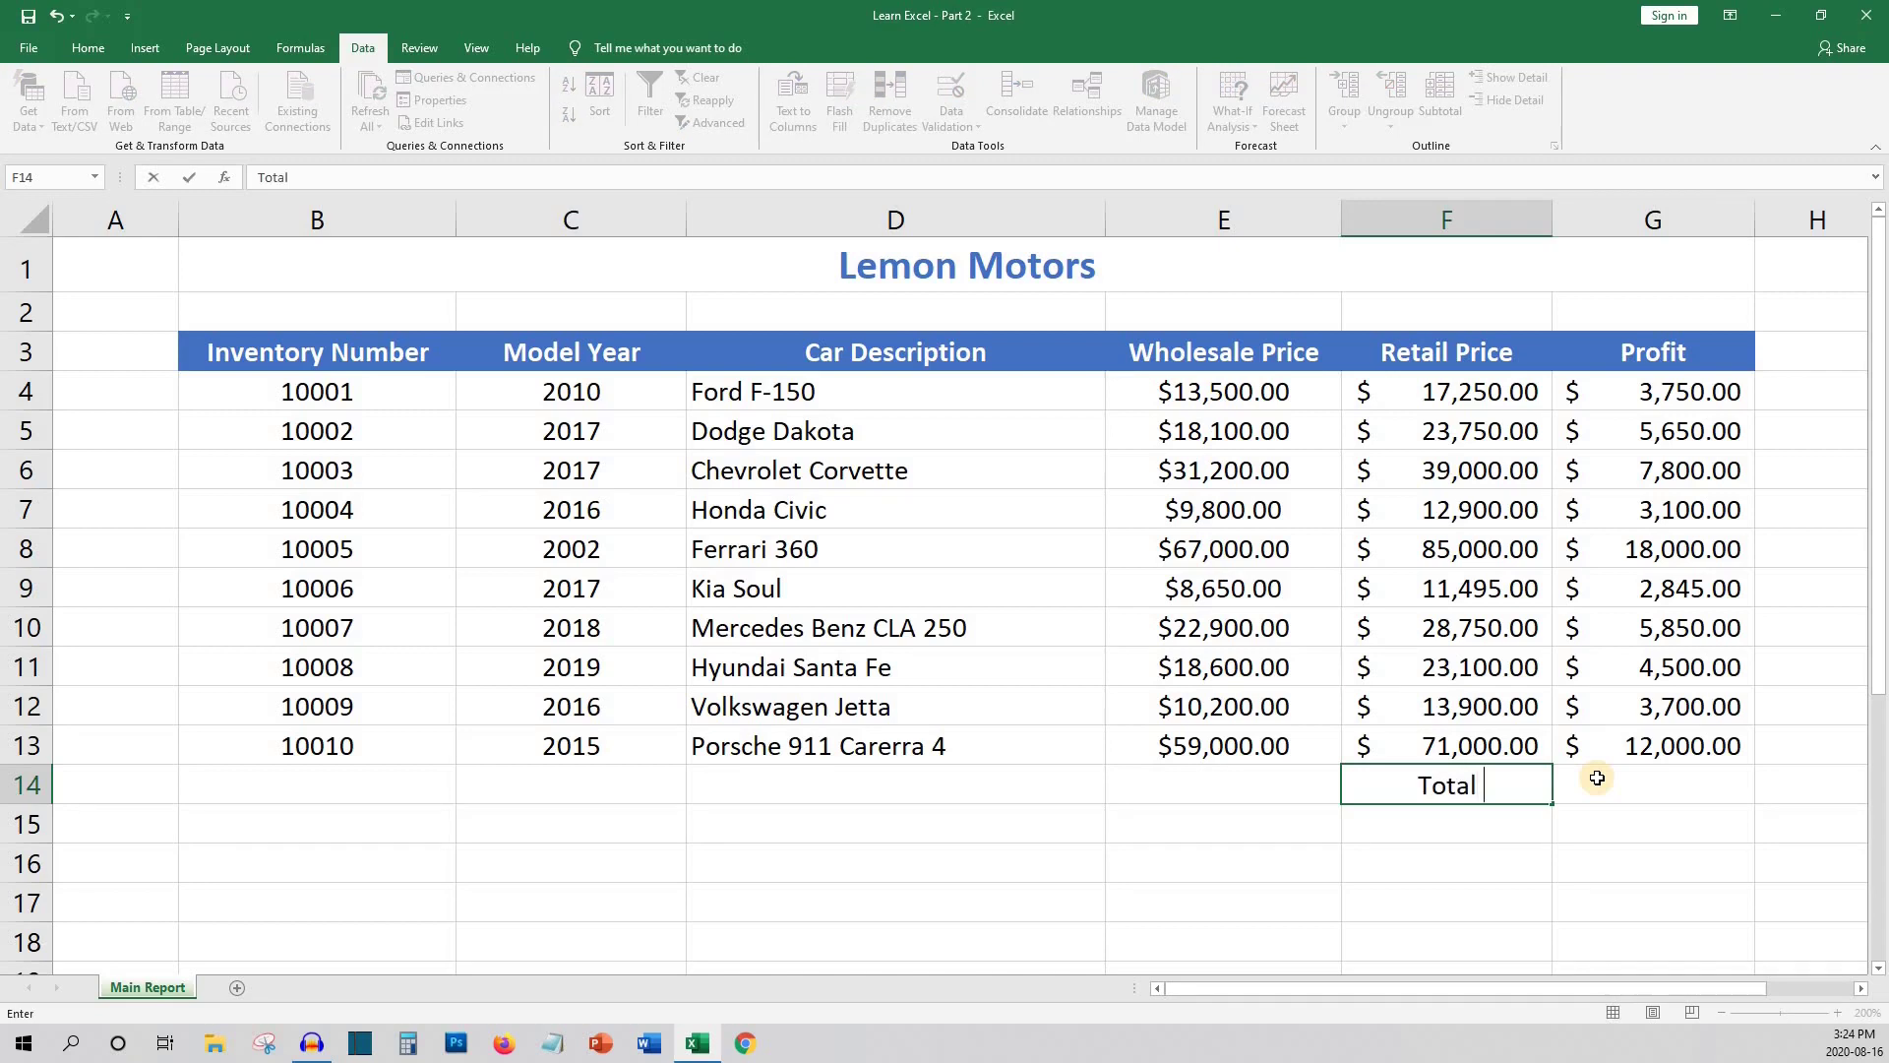
{"action": "left_click", "coordinate": [1597, 778]}
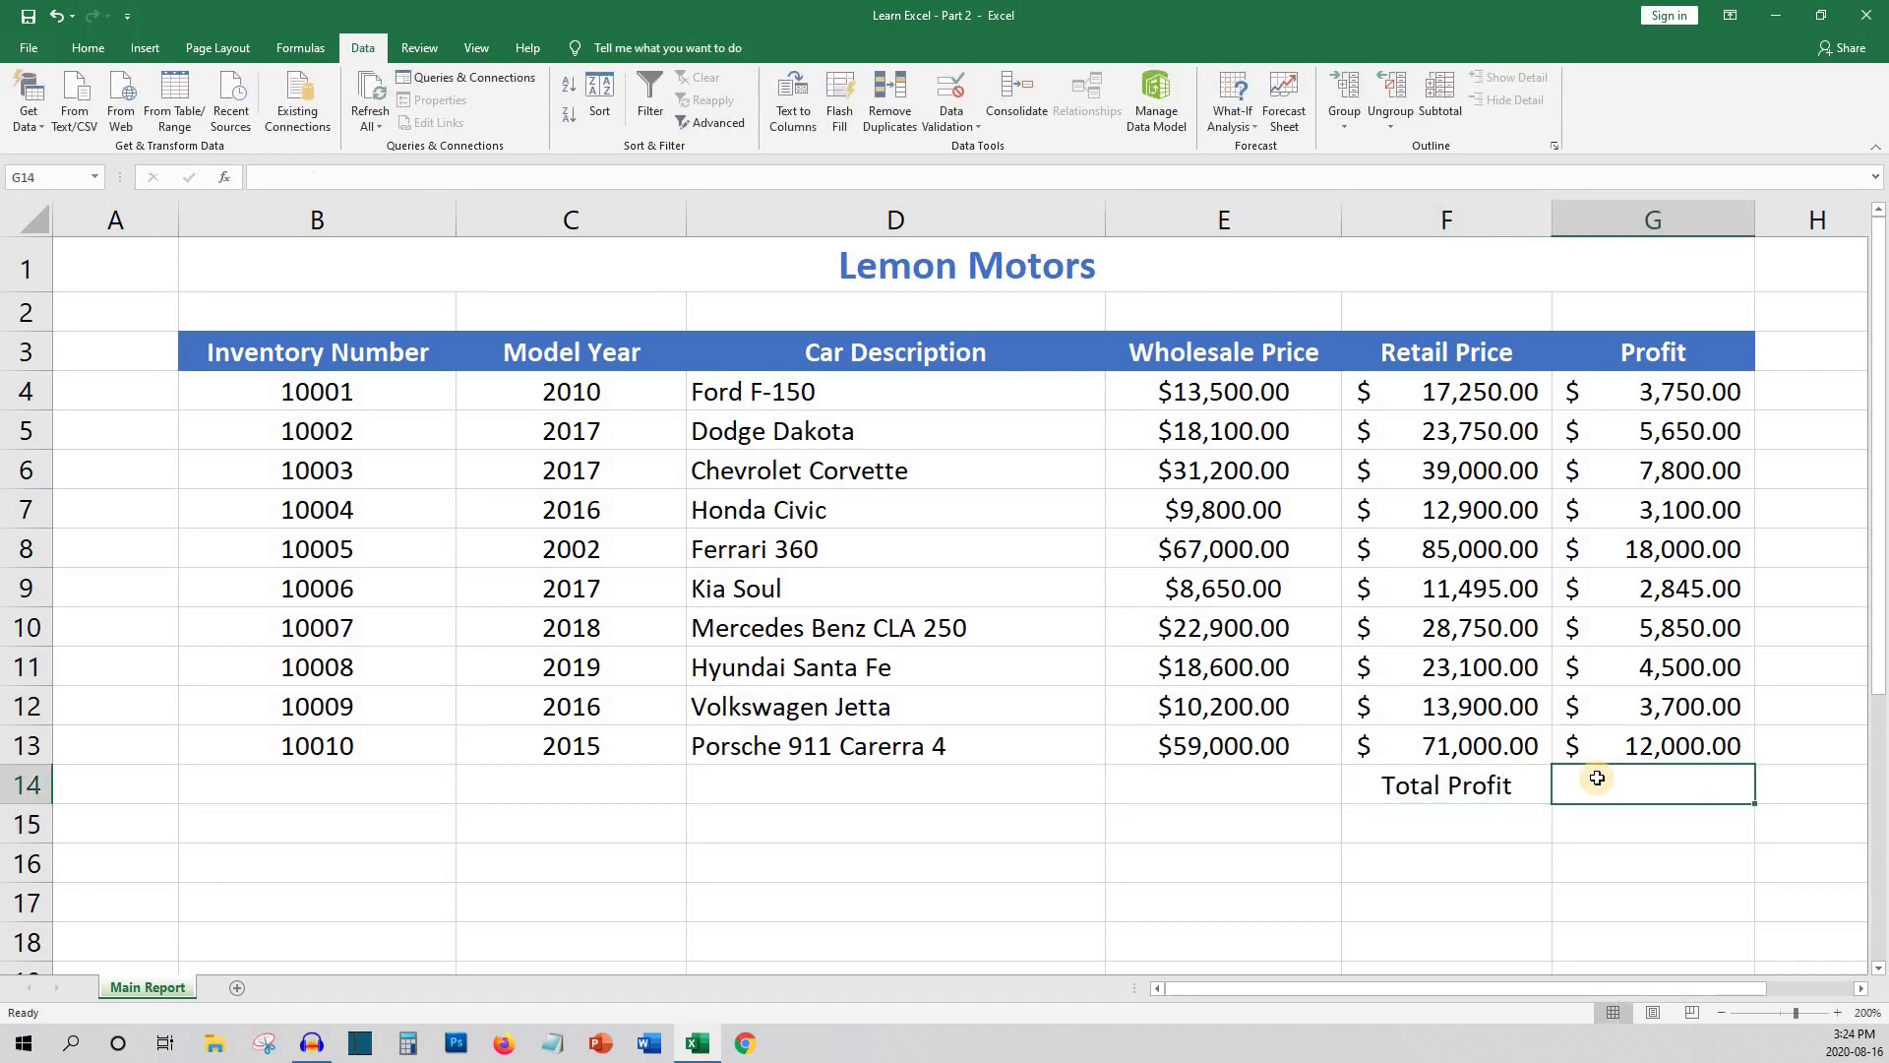
{"action": "type", "text": "="}
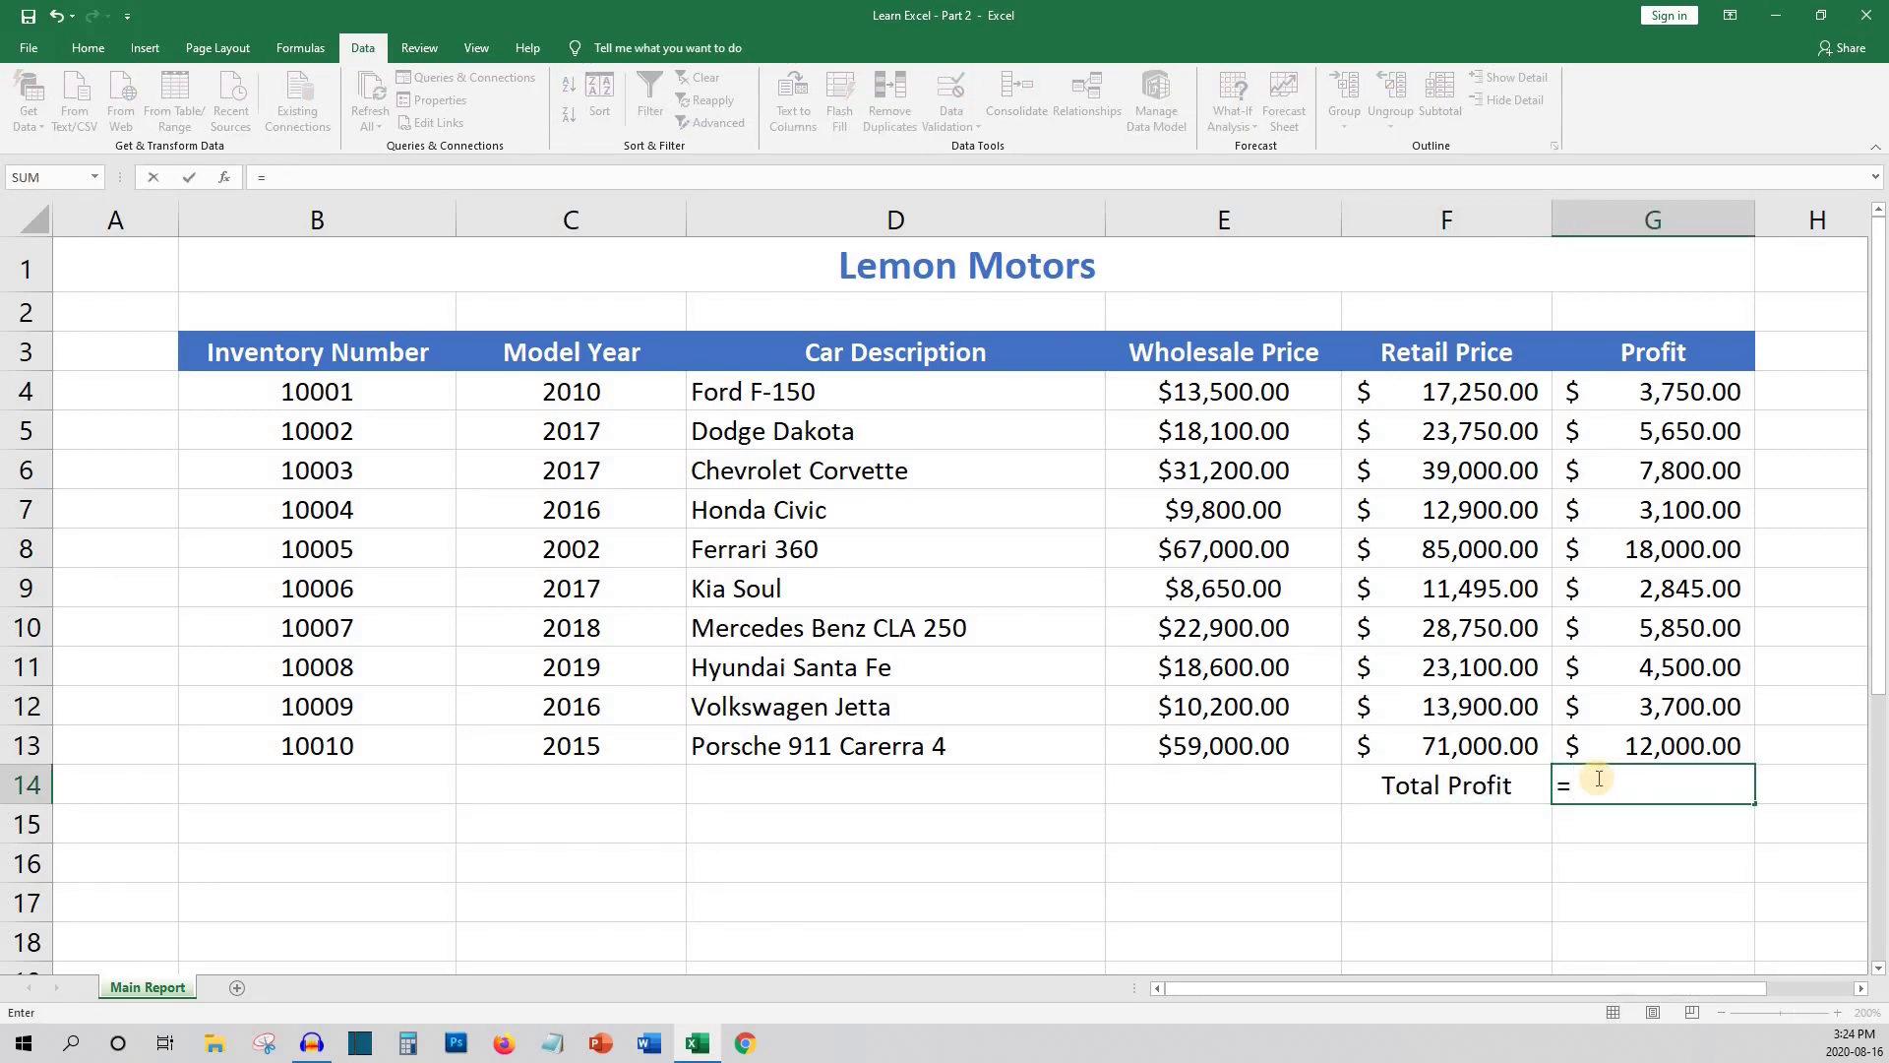
{"action": "type", "text": "3750+5650+7800"}
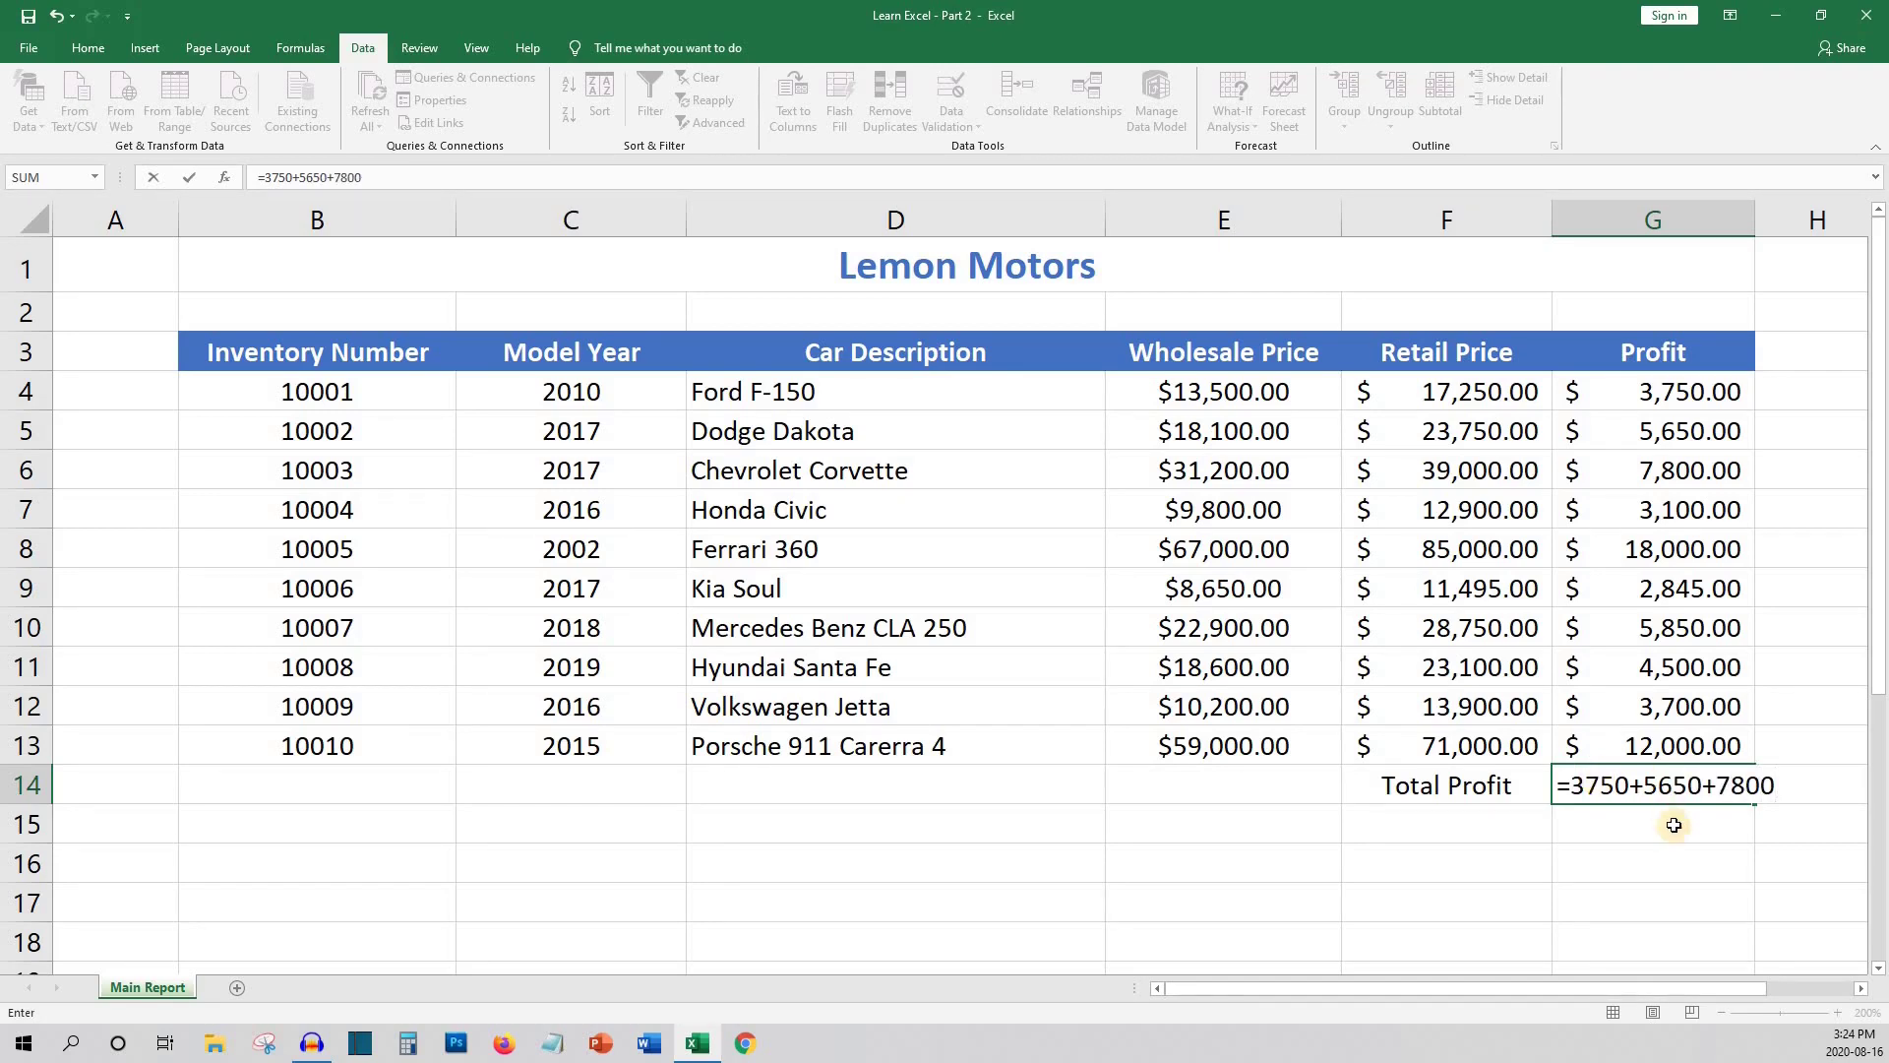
{"action": "key", "text": "Return"}
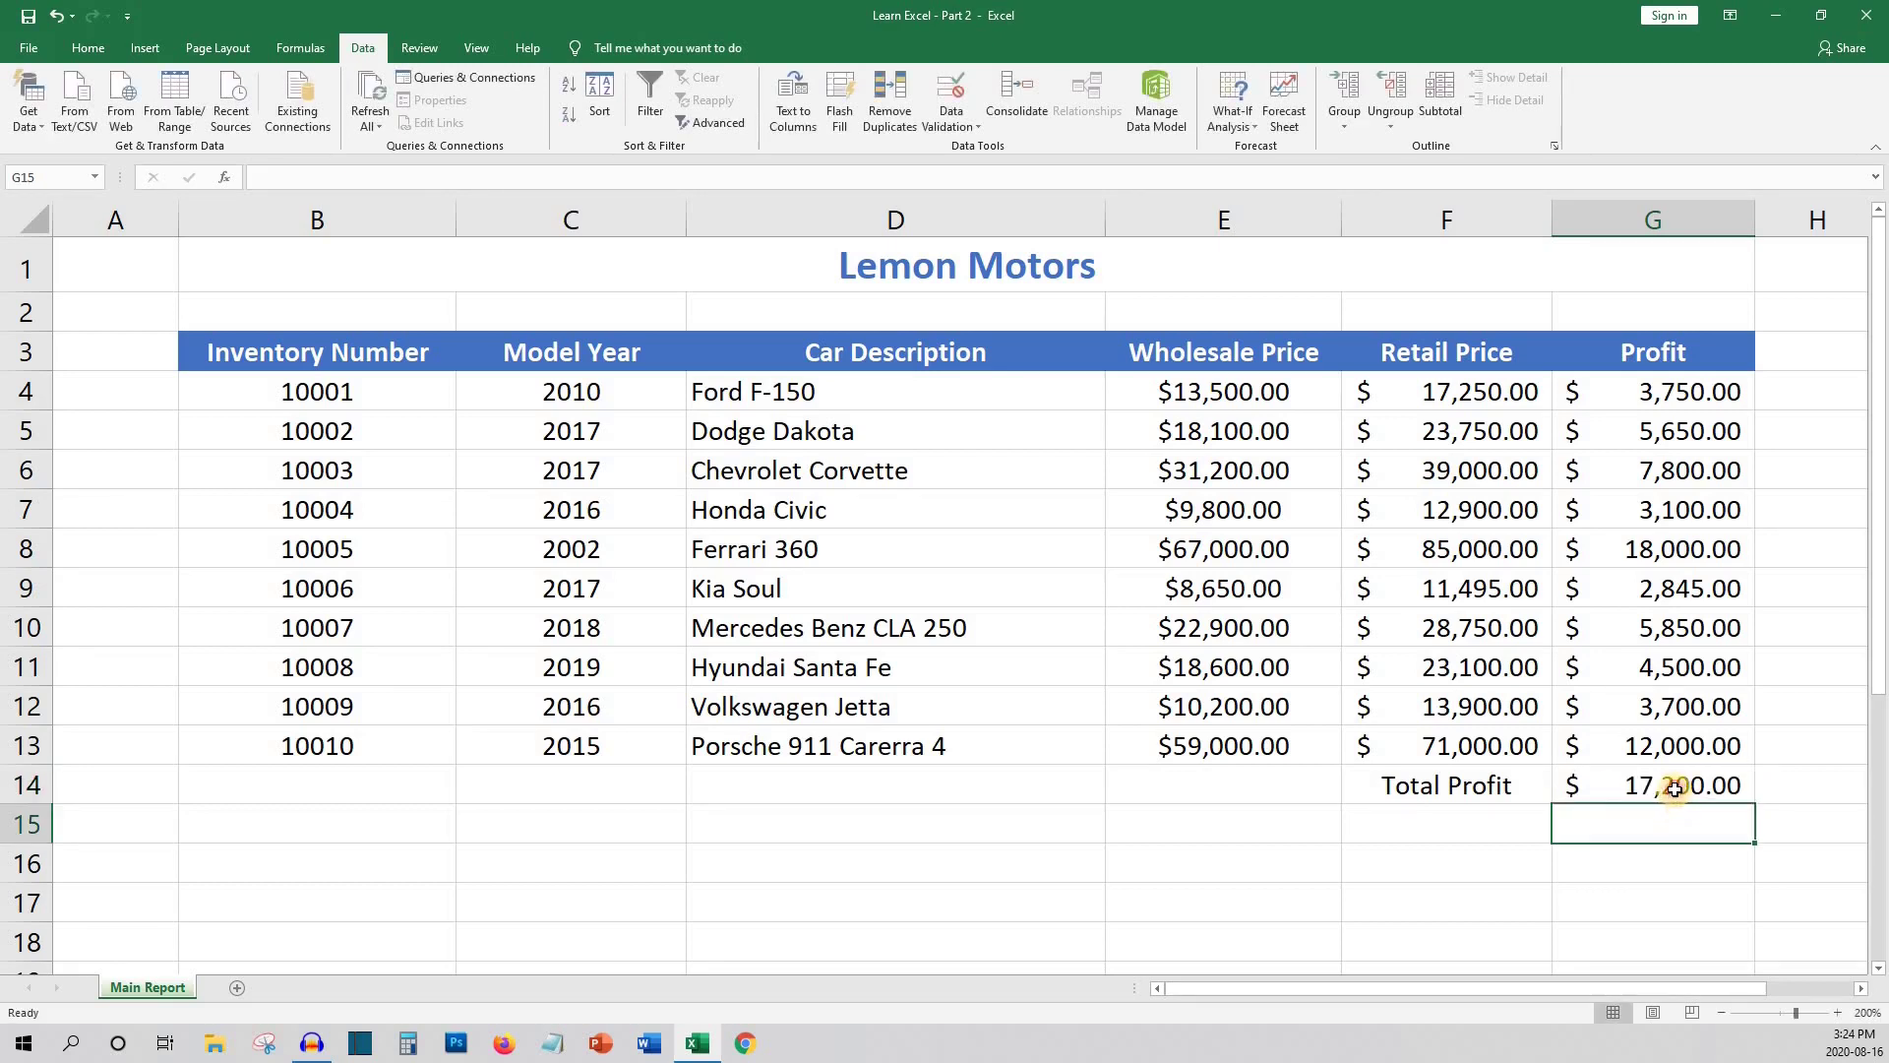
{"action": "left_click", "coordinate": [1675, 787]}
Replace G14 with =SUM(G4:G13), then re-enter it by dragging across G4 to G13
{"action": "key", "text": "Delete"}
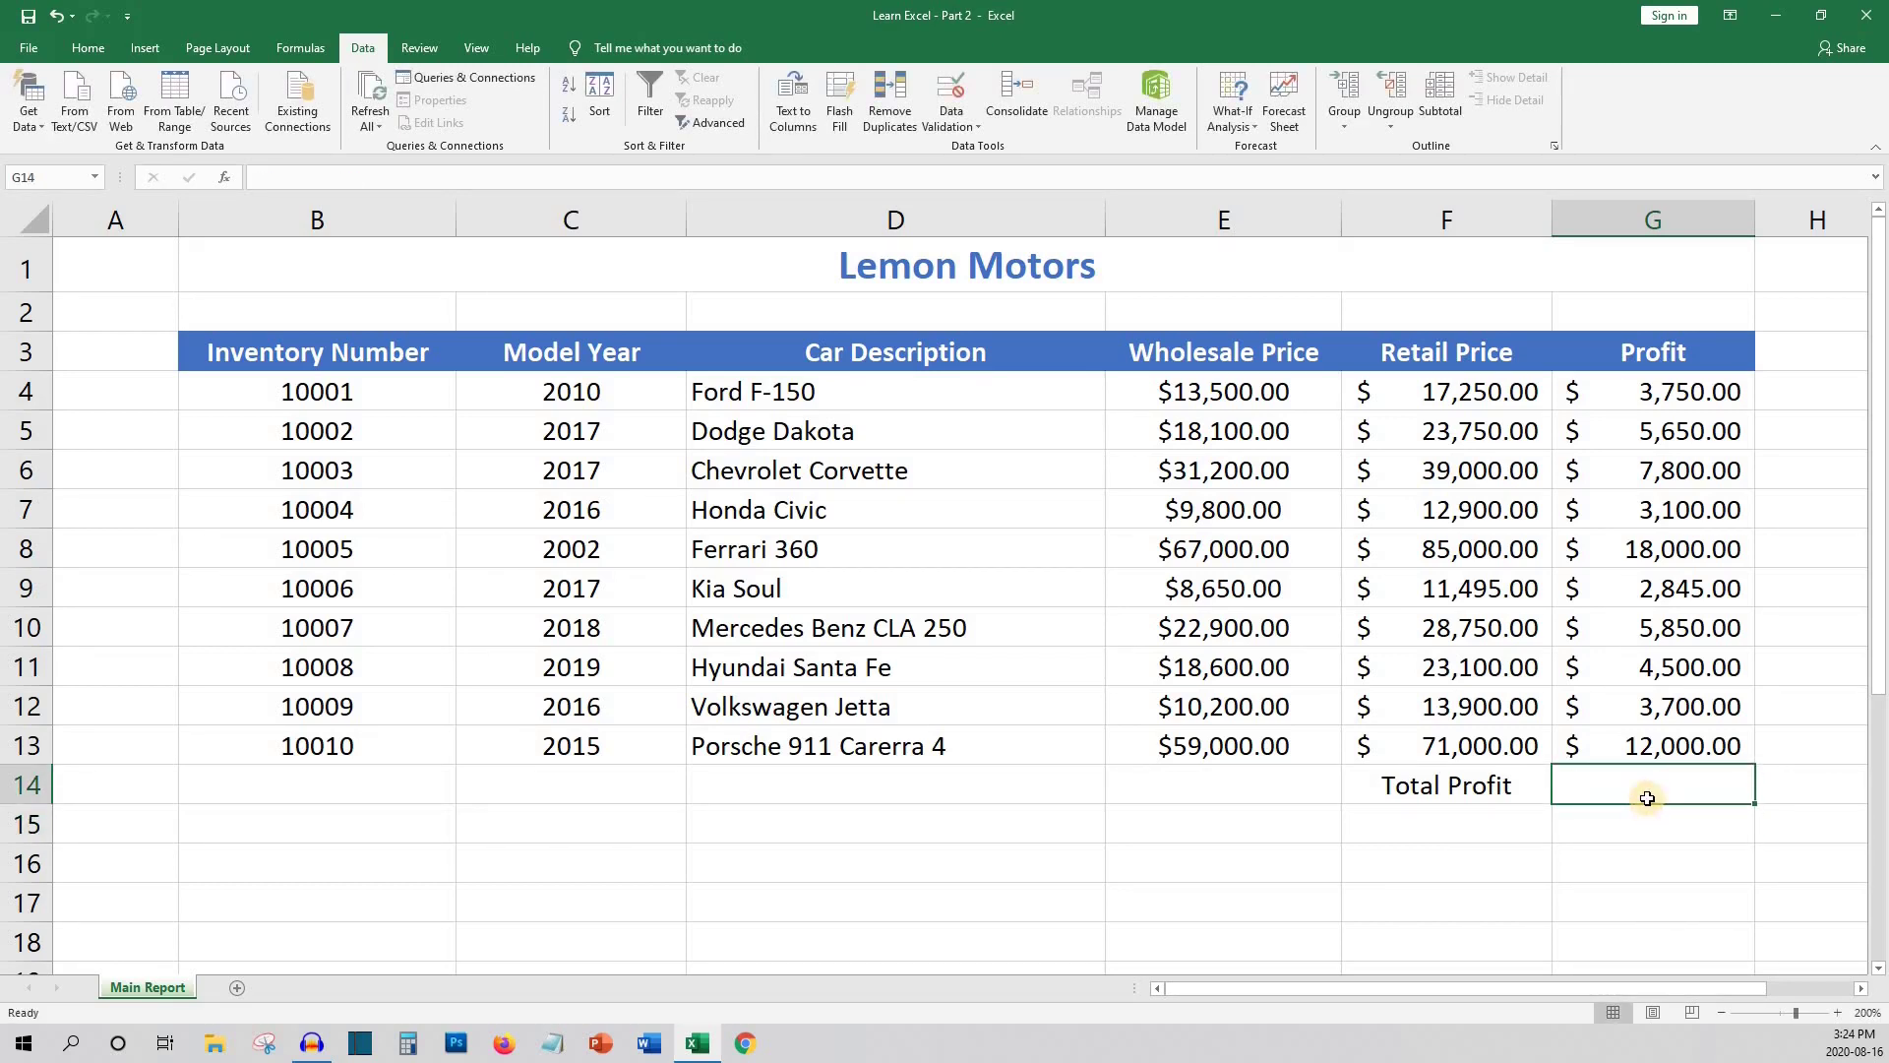
{"action": "type", "text": "="}
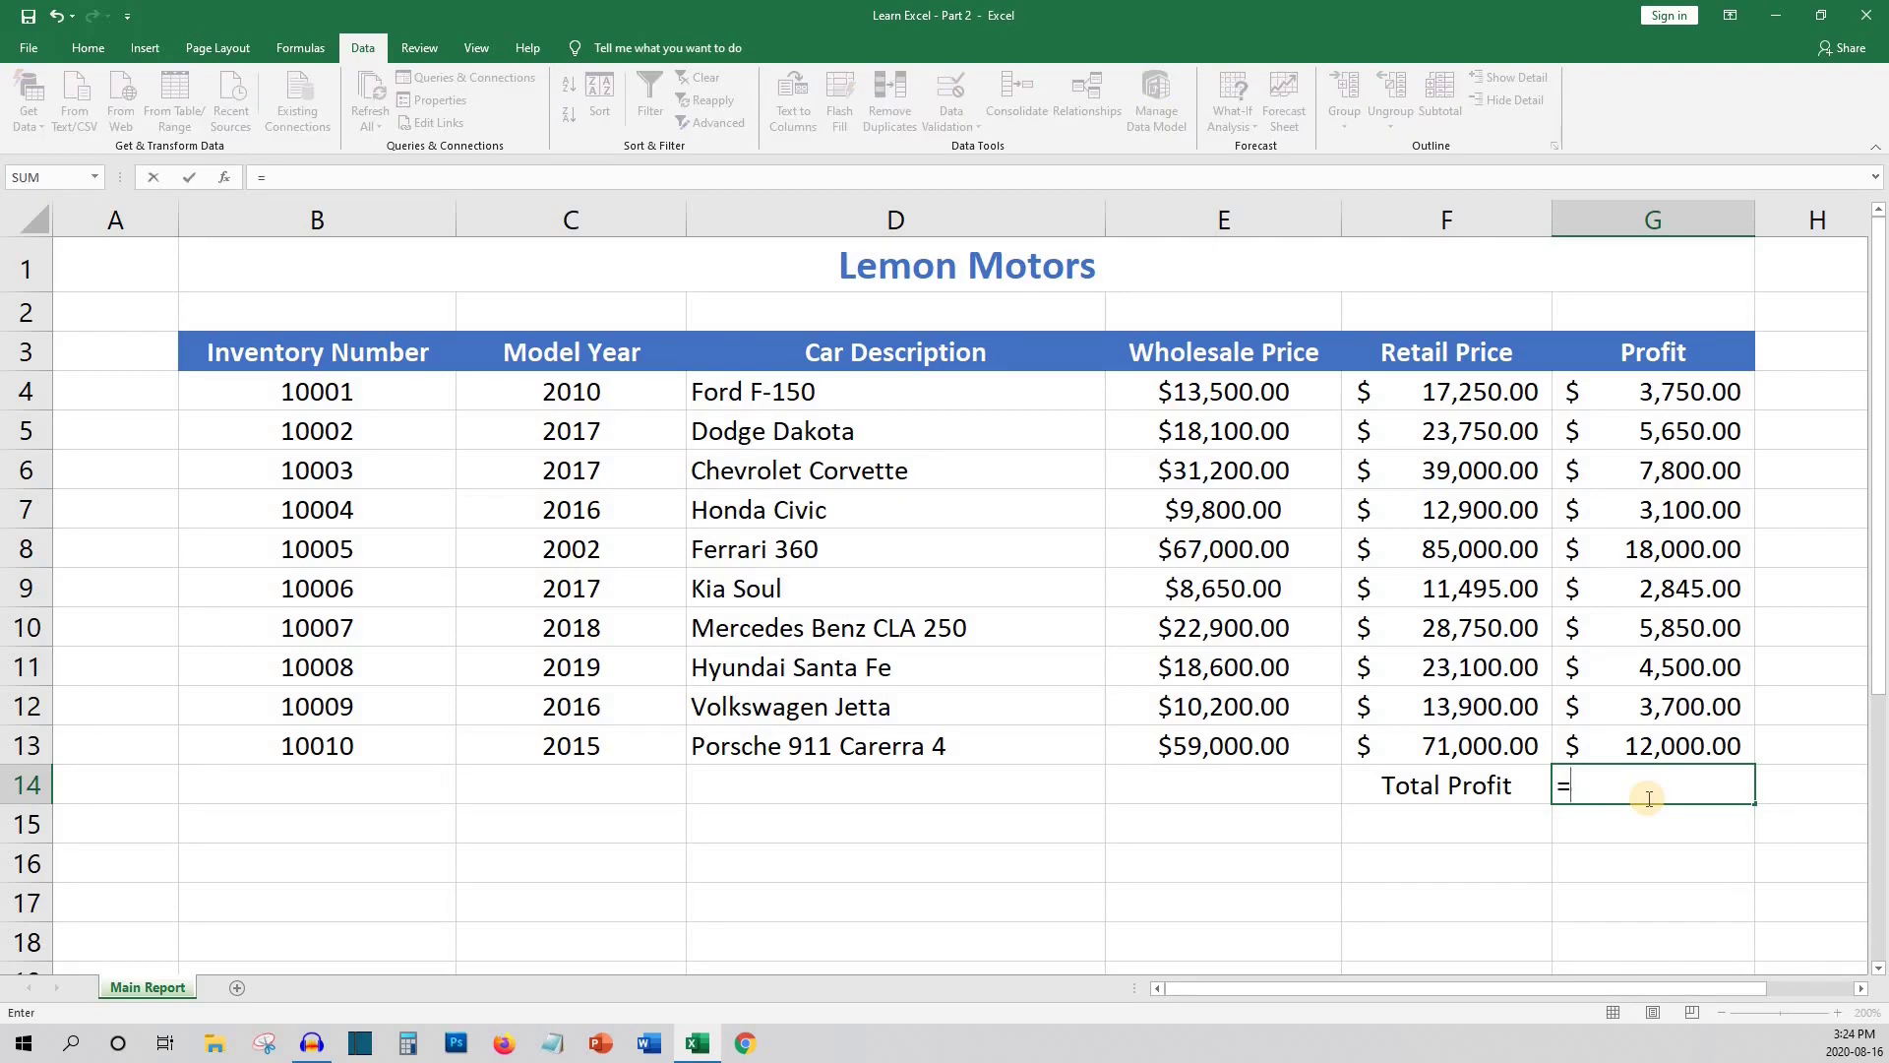
{"action": "type", "text": "SUM("}
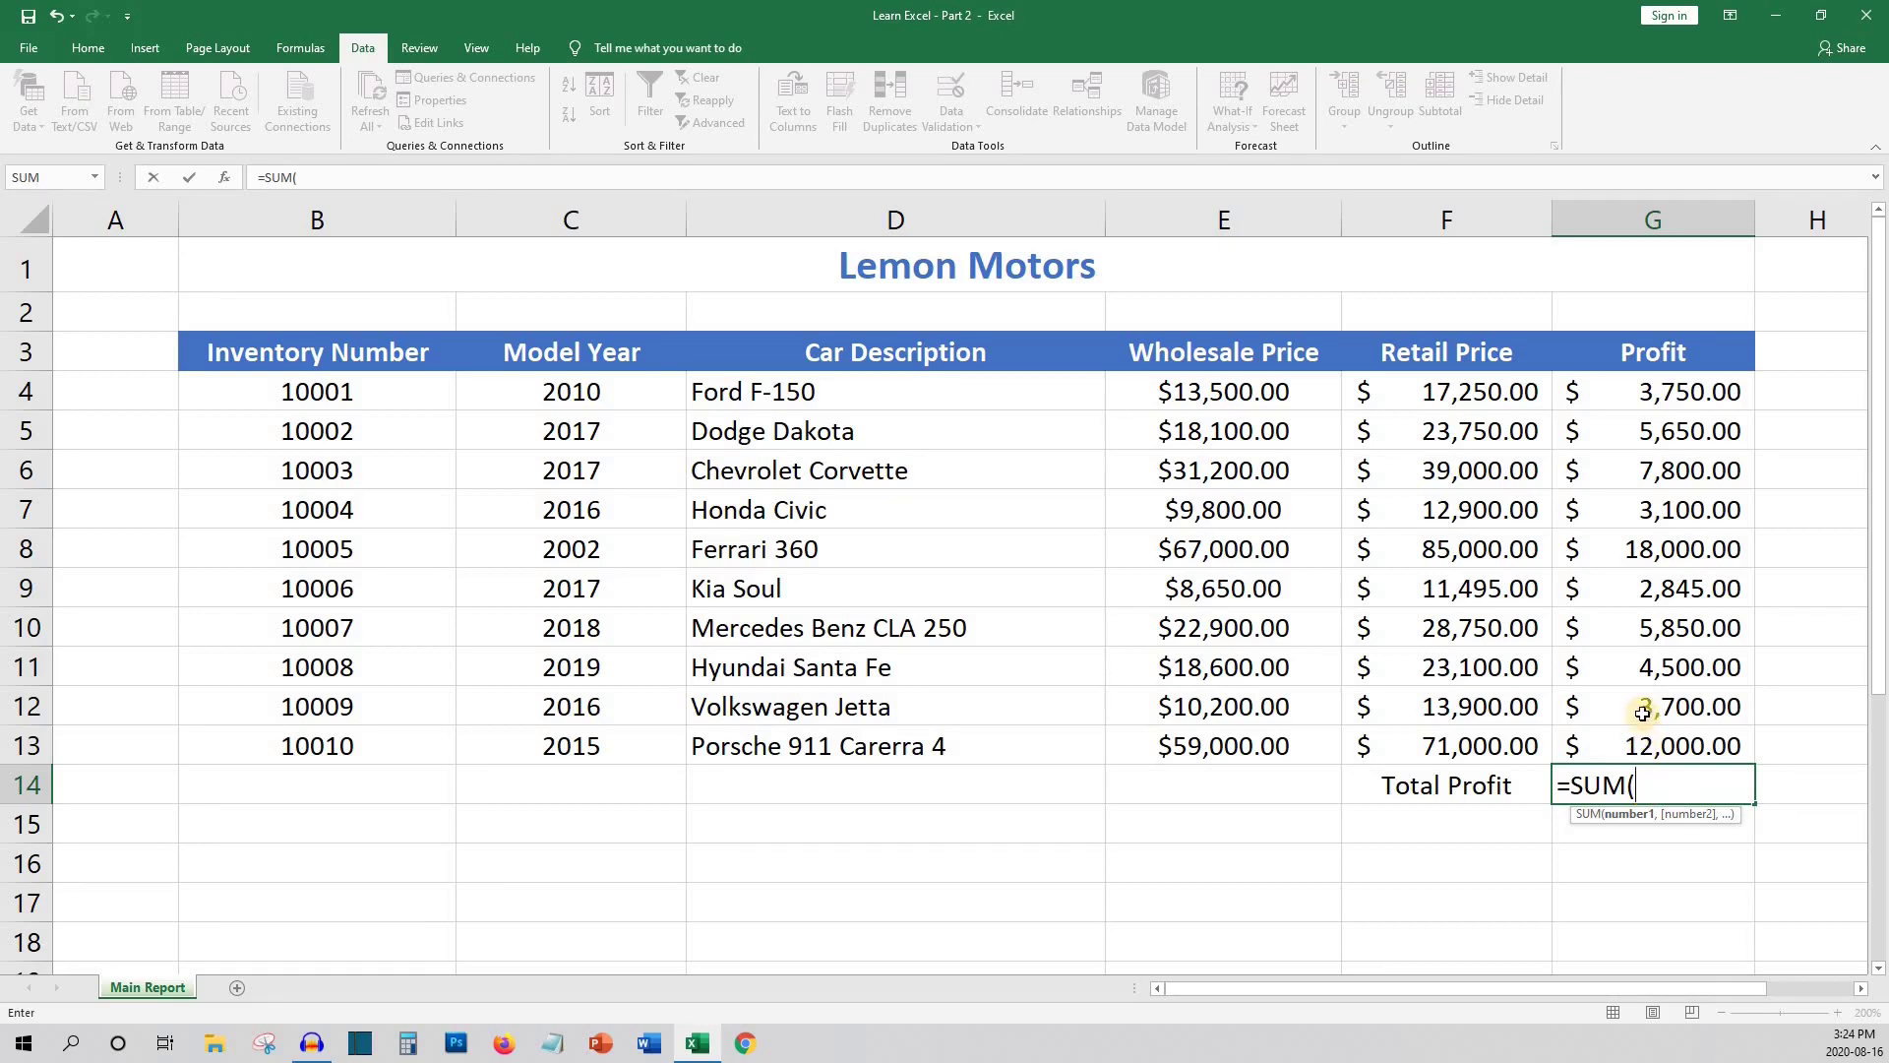
{"action": "type", "text": "G4"}
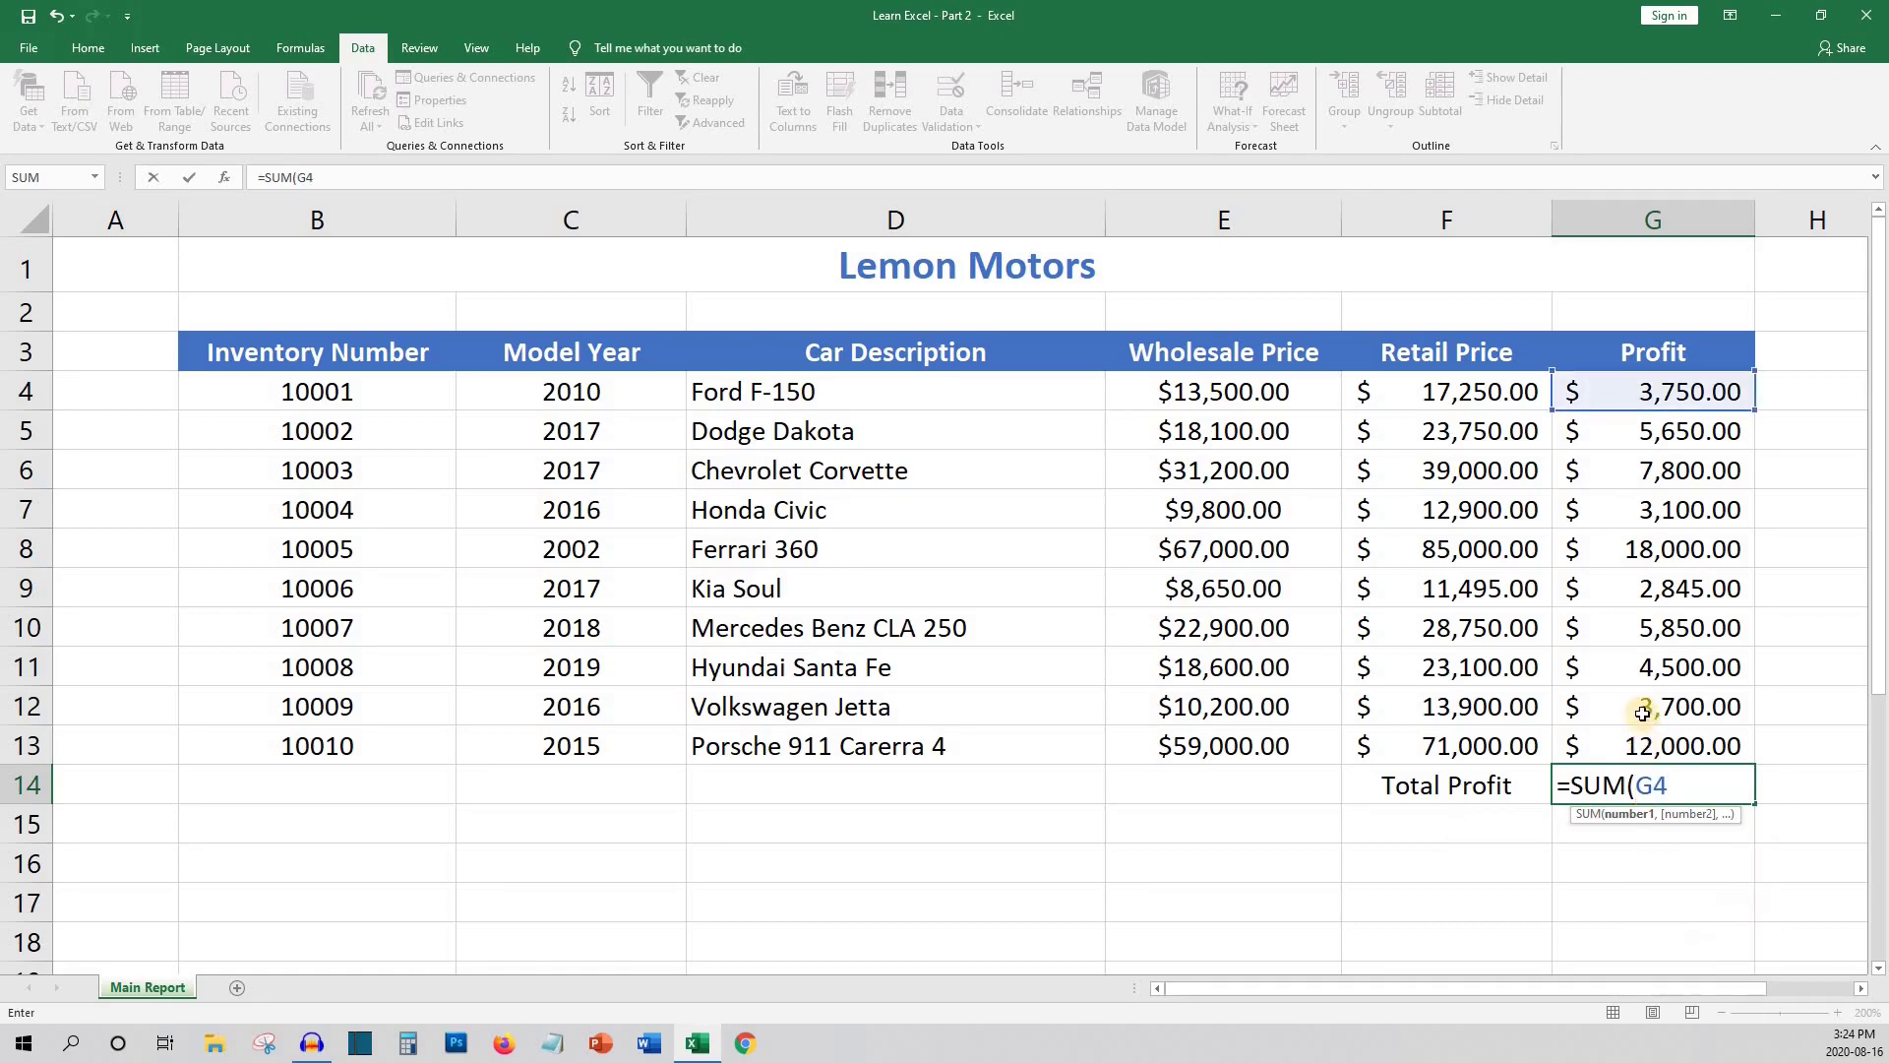
{"action": "type", "text": ":g13)"}
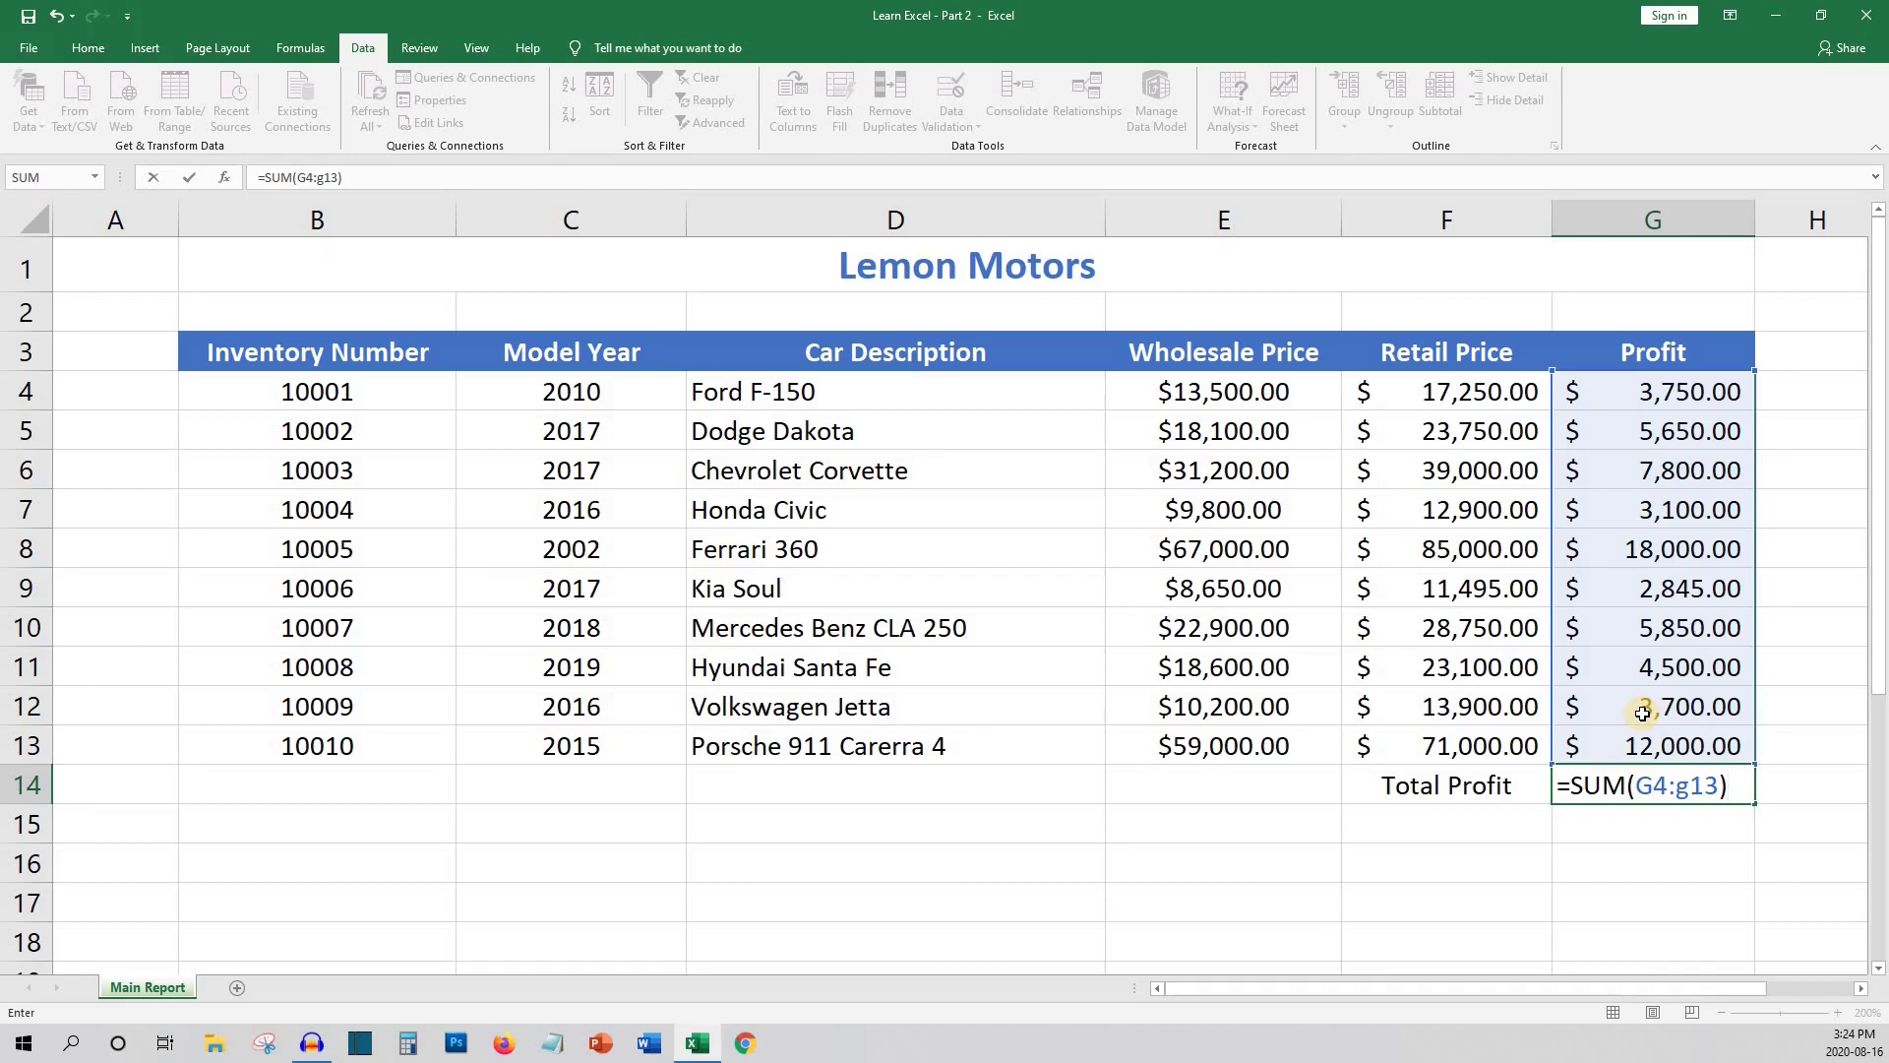
{"action": "key", "text": "Return"}
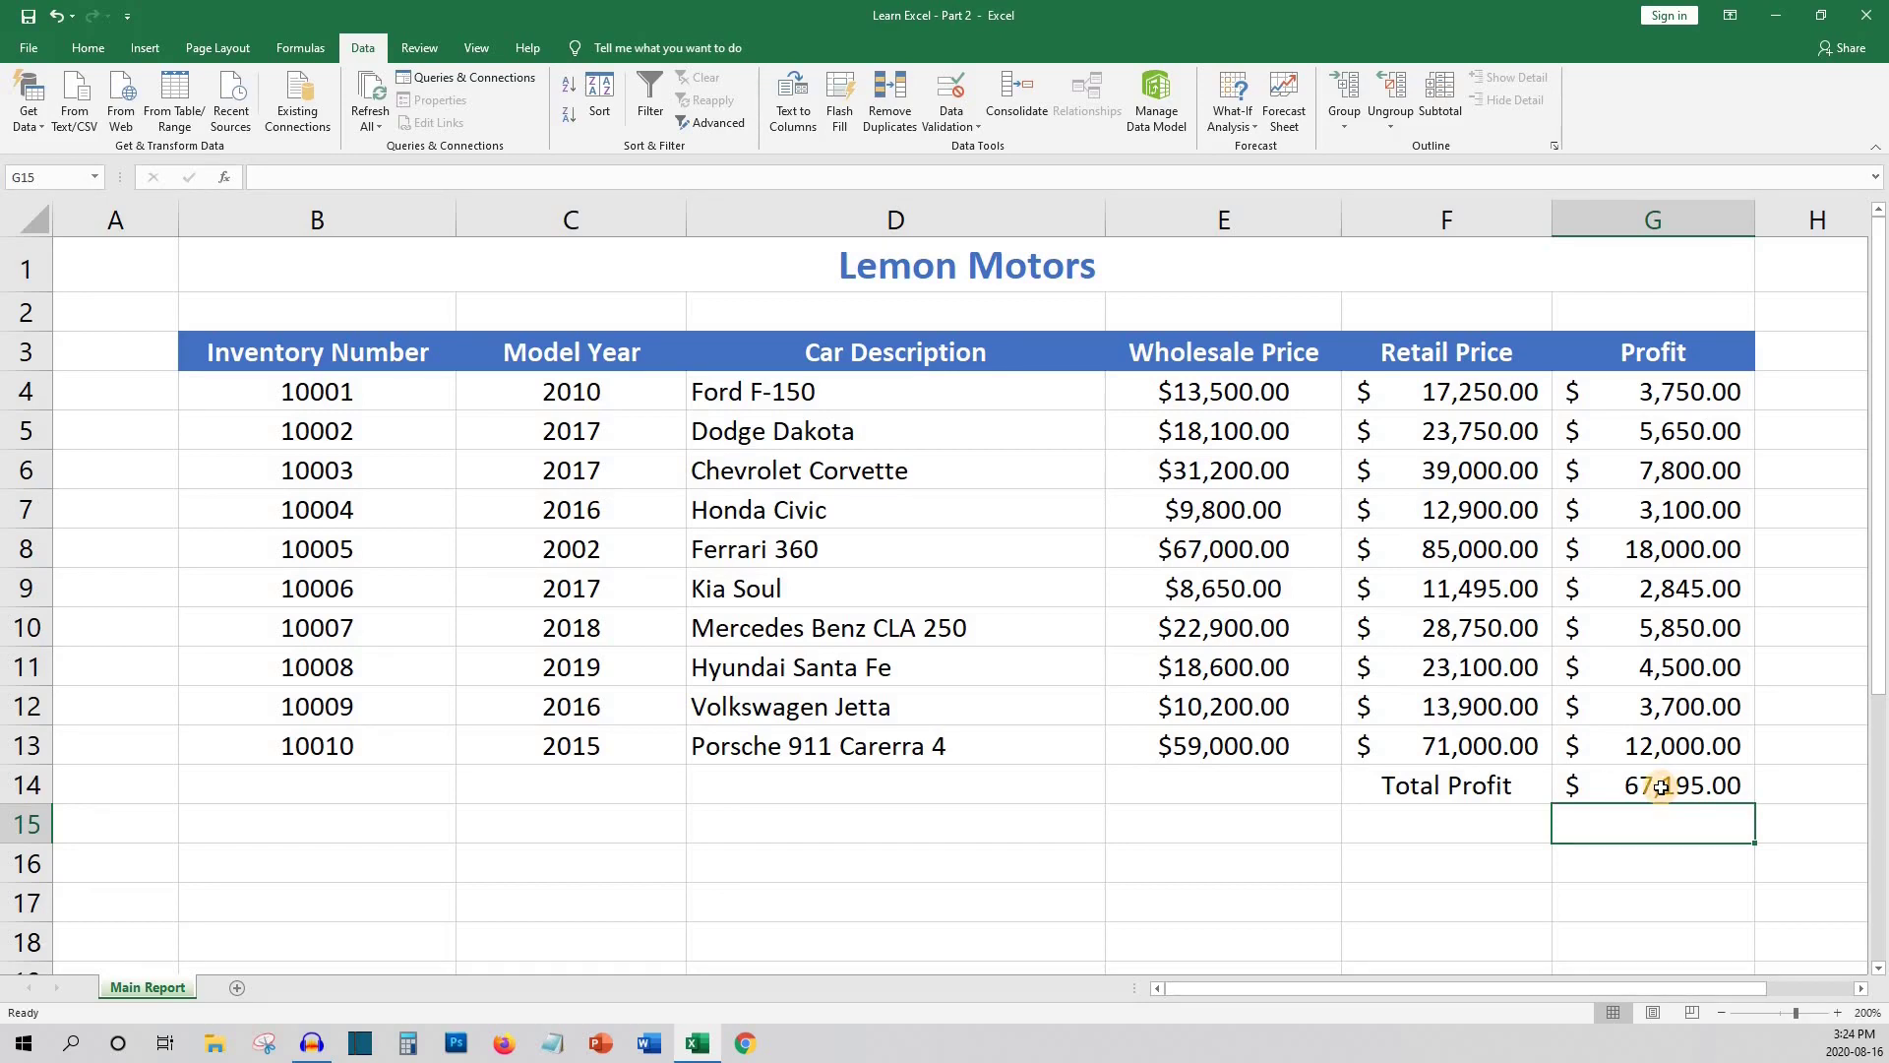
{"action": "left_click", "coordinate": [1661, 787]}
{"action": "type", "text": "=SUM("}
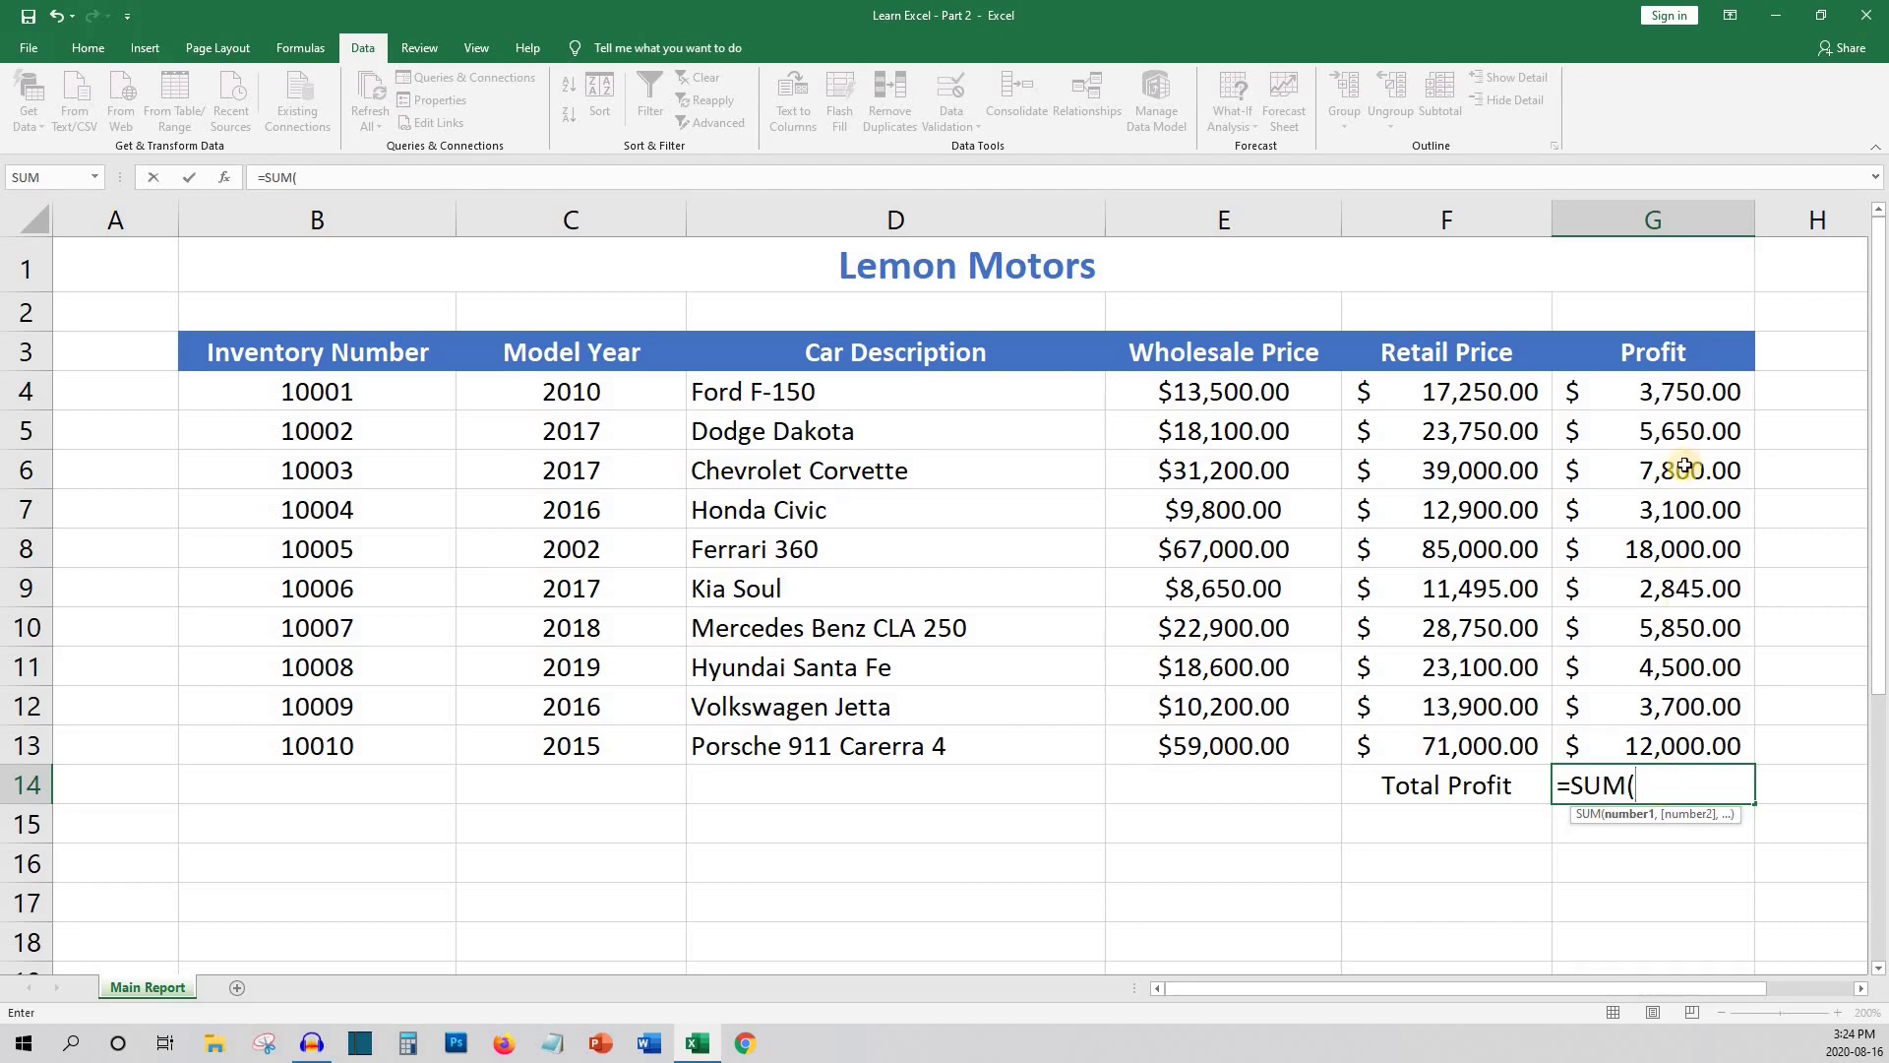
{"action": "left_click_drag", "start_coordinate": [1678, 394], "coordinate": [1675, 734]}
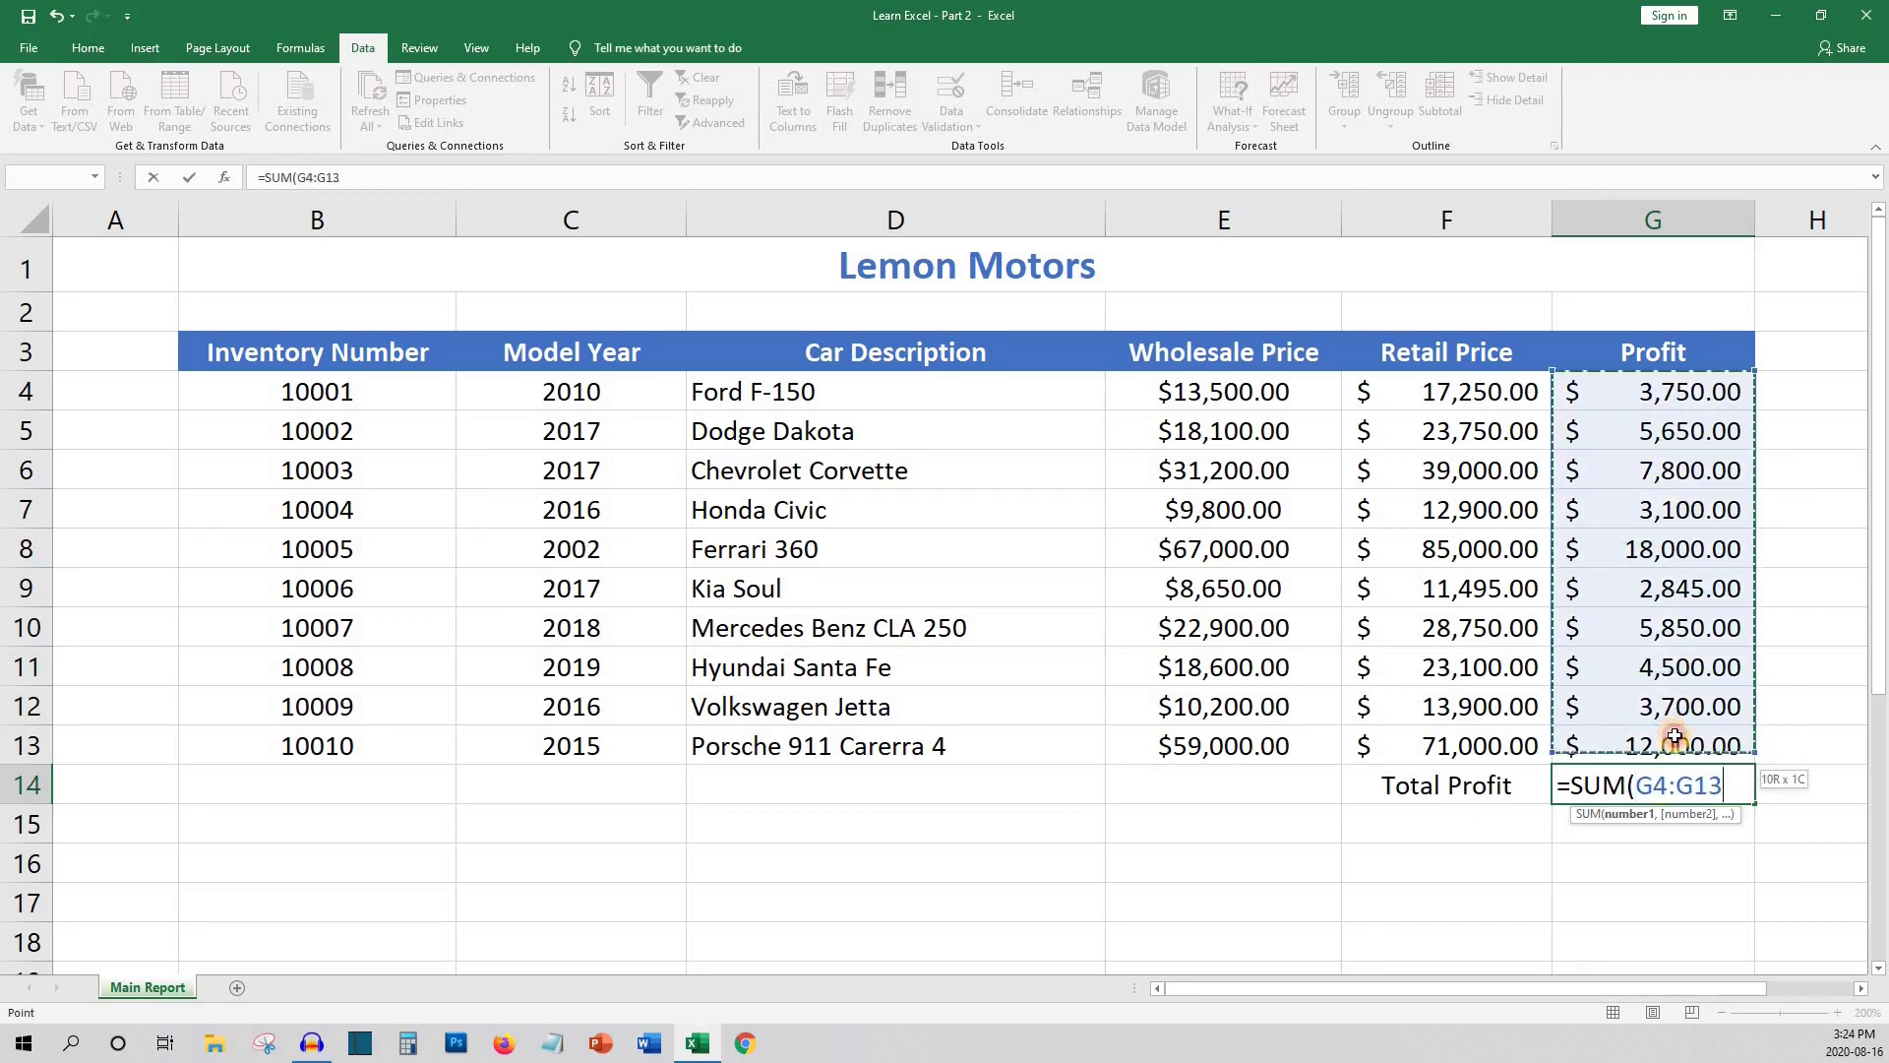
{"action": "key", "text": "Return"}
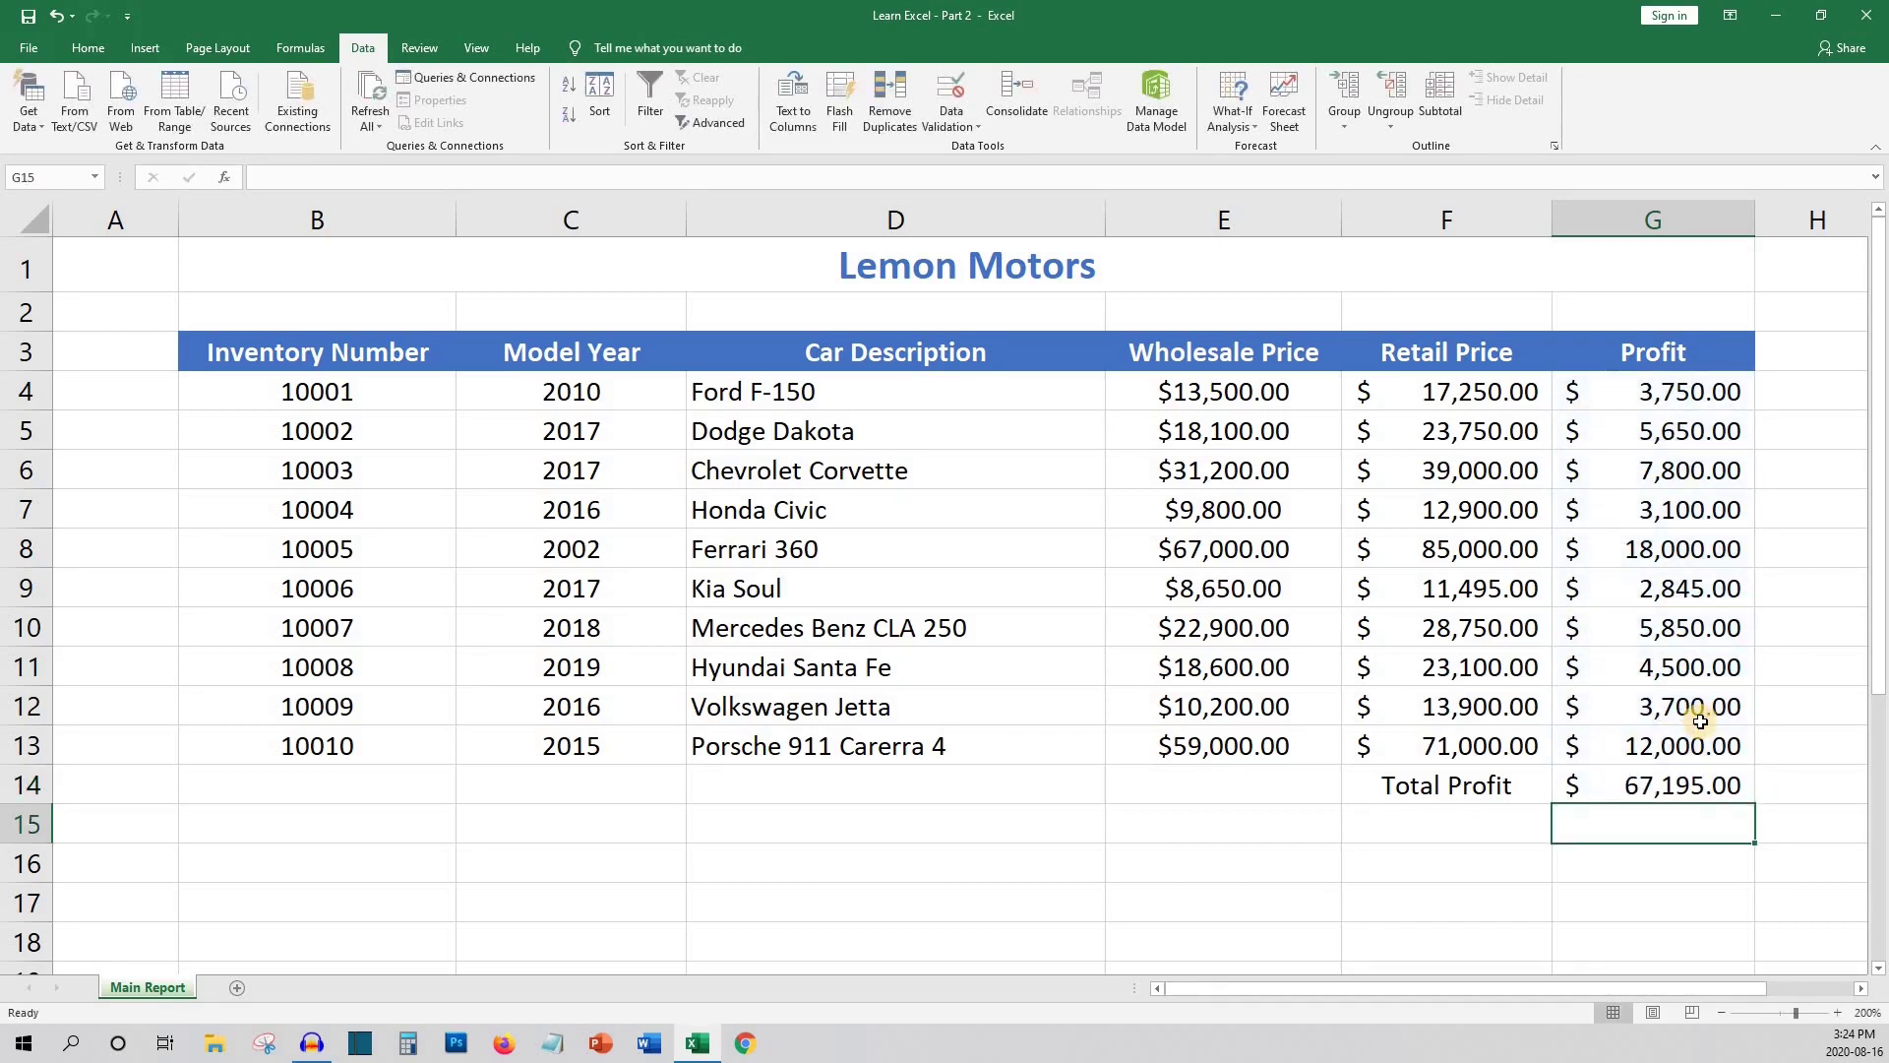
Rebuild the G14 total with AutoSum, then select G4:G13 to confirm the $67,195.00 sum
{"action": "left_click", "coordinate": [1686, 779]}
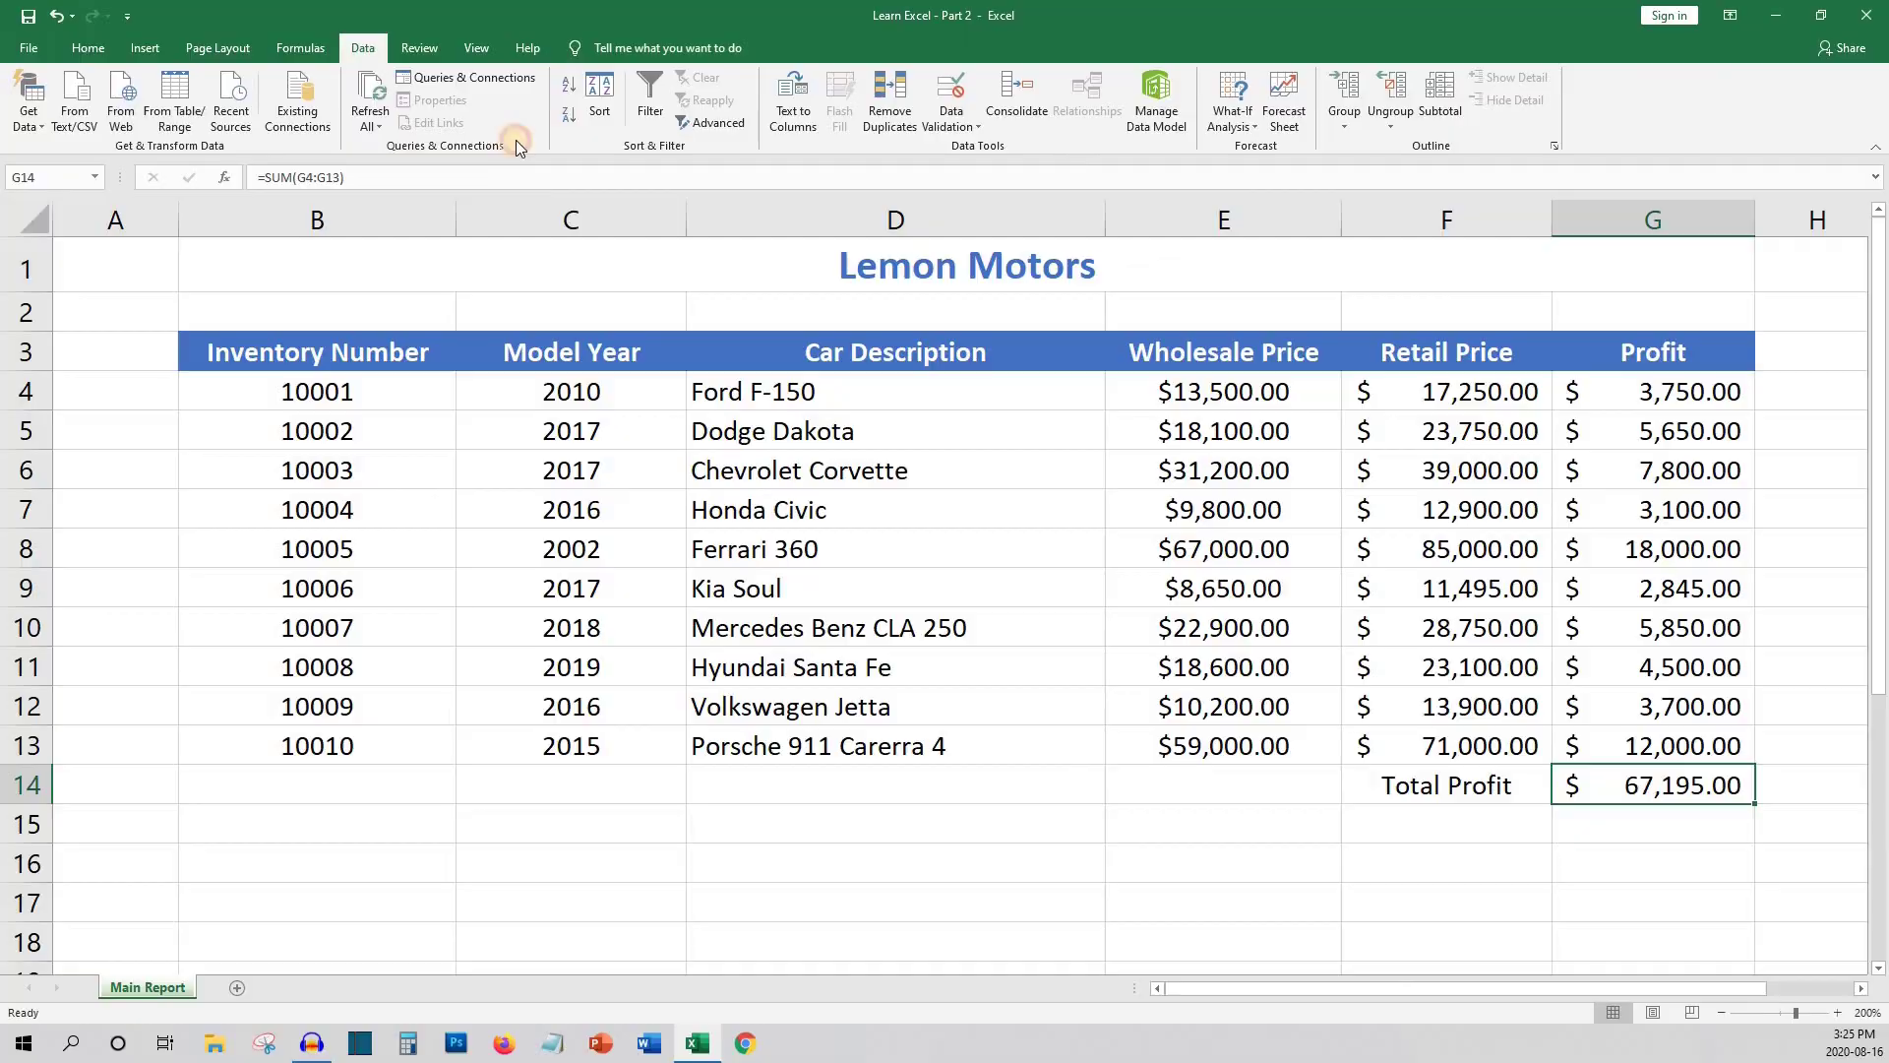
{"action": "left_click", "coordinate": [89, 48]}
{"action": "left_click", "coordinate": [1705, 59]}
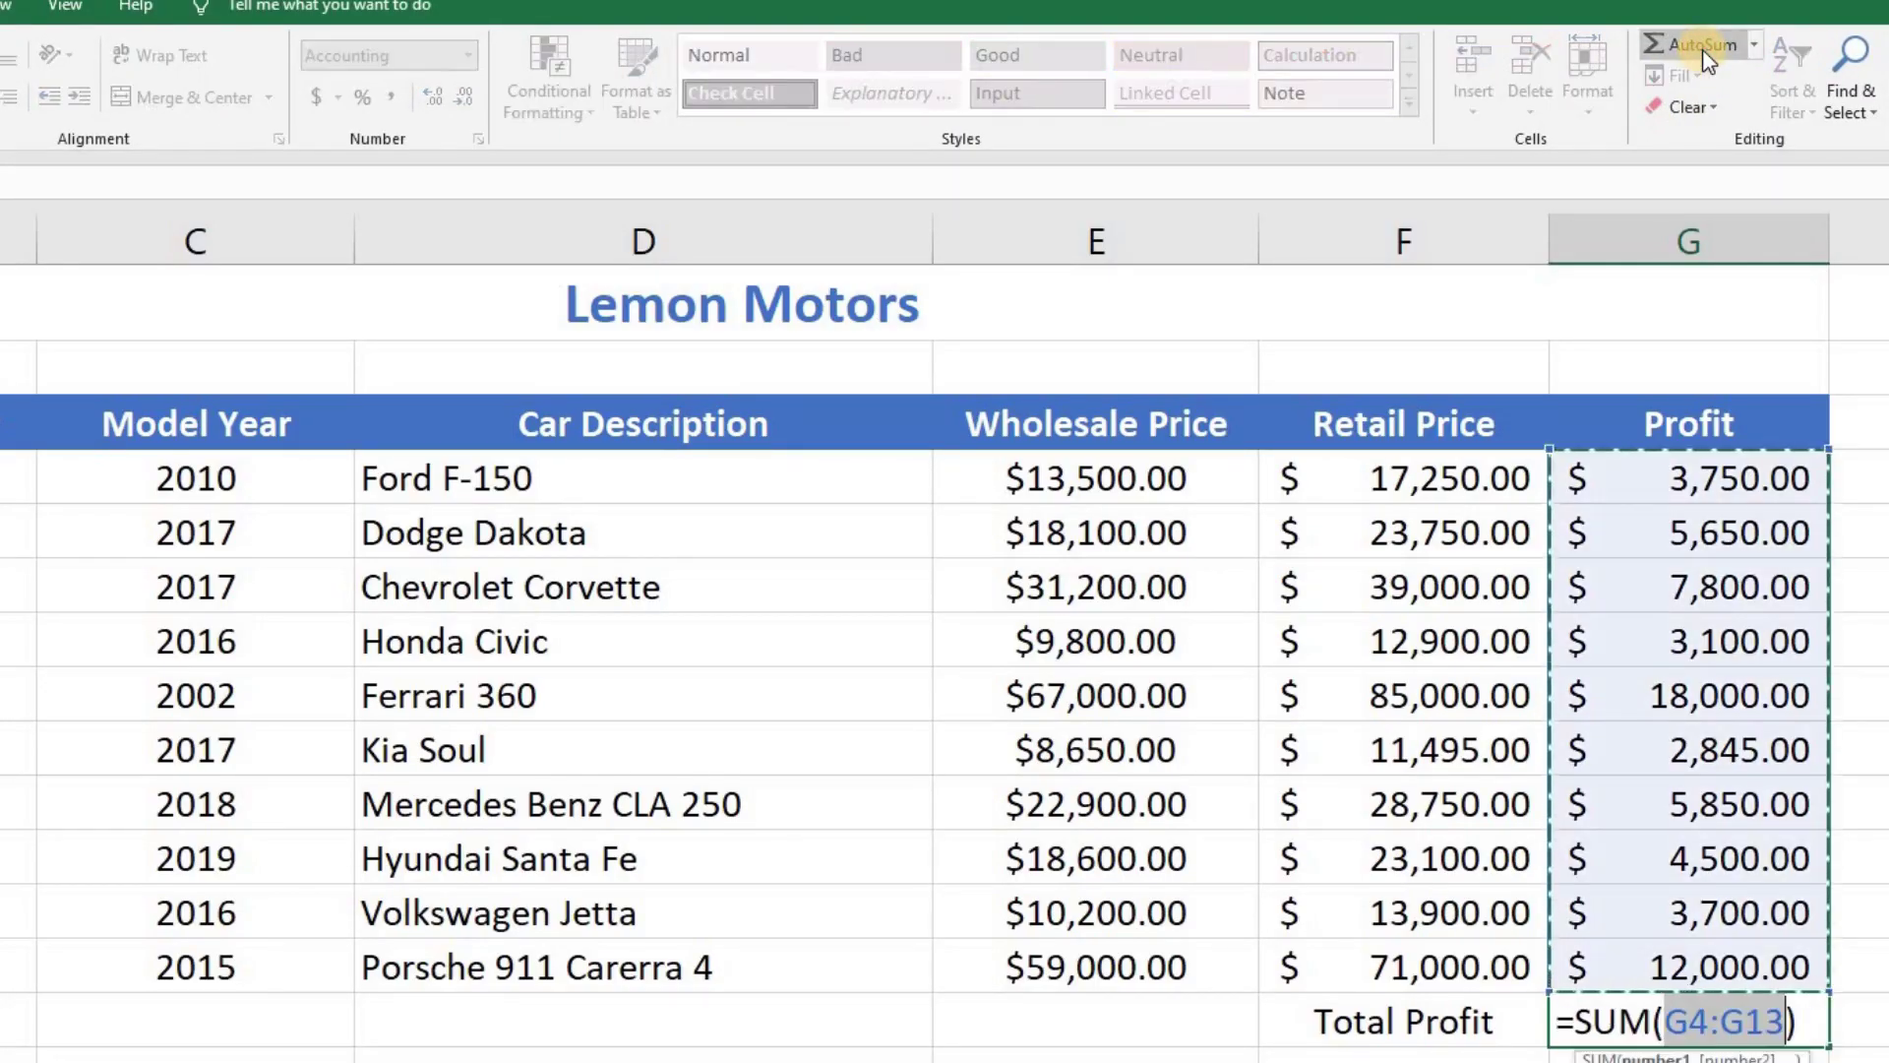
{"action": "key", "text": "Return"}
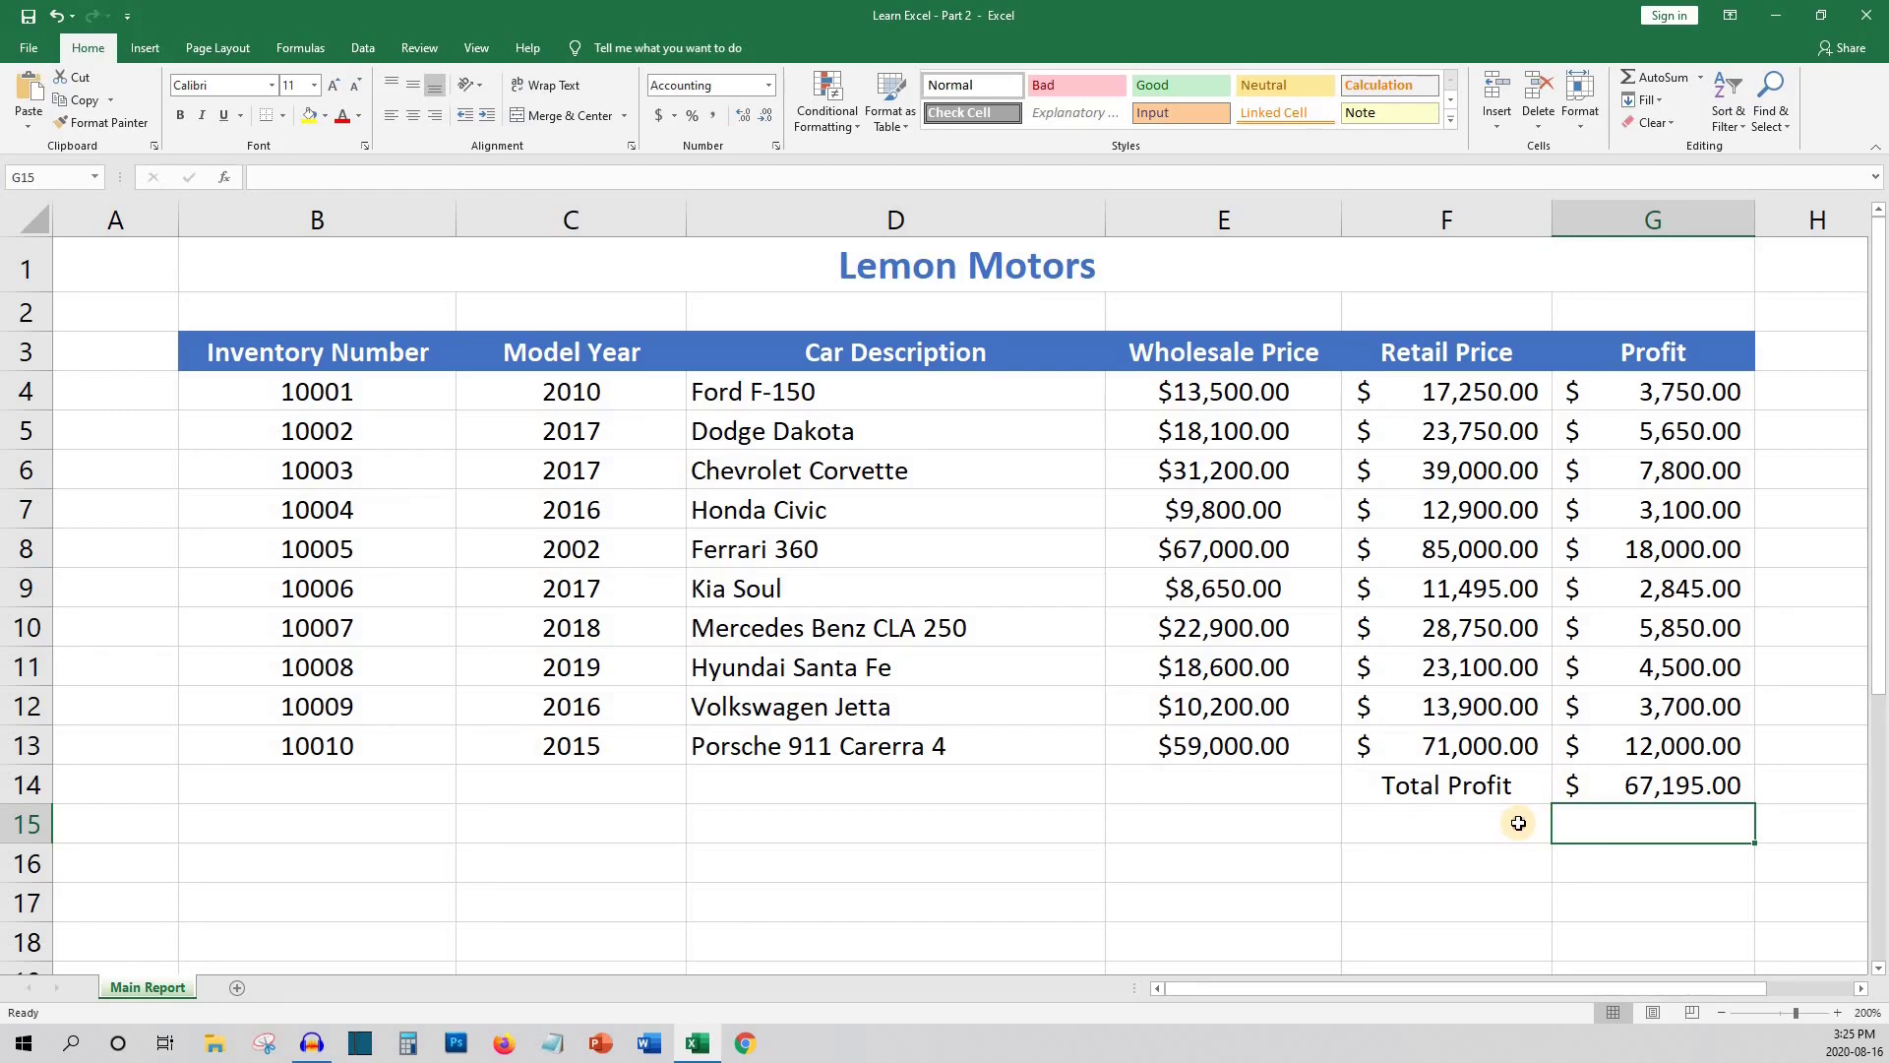
{"action": "left_click", "coordinate": [1518, 823]}
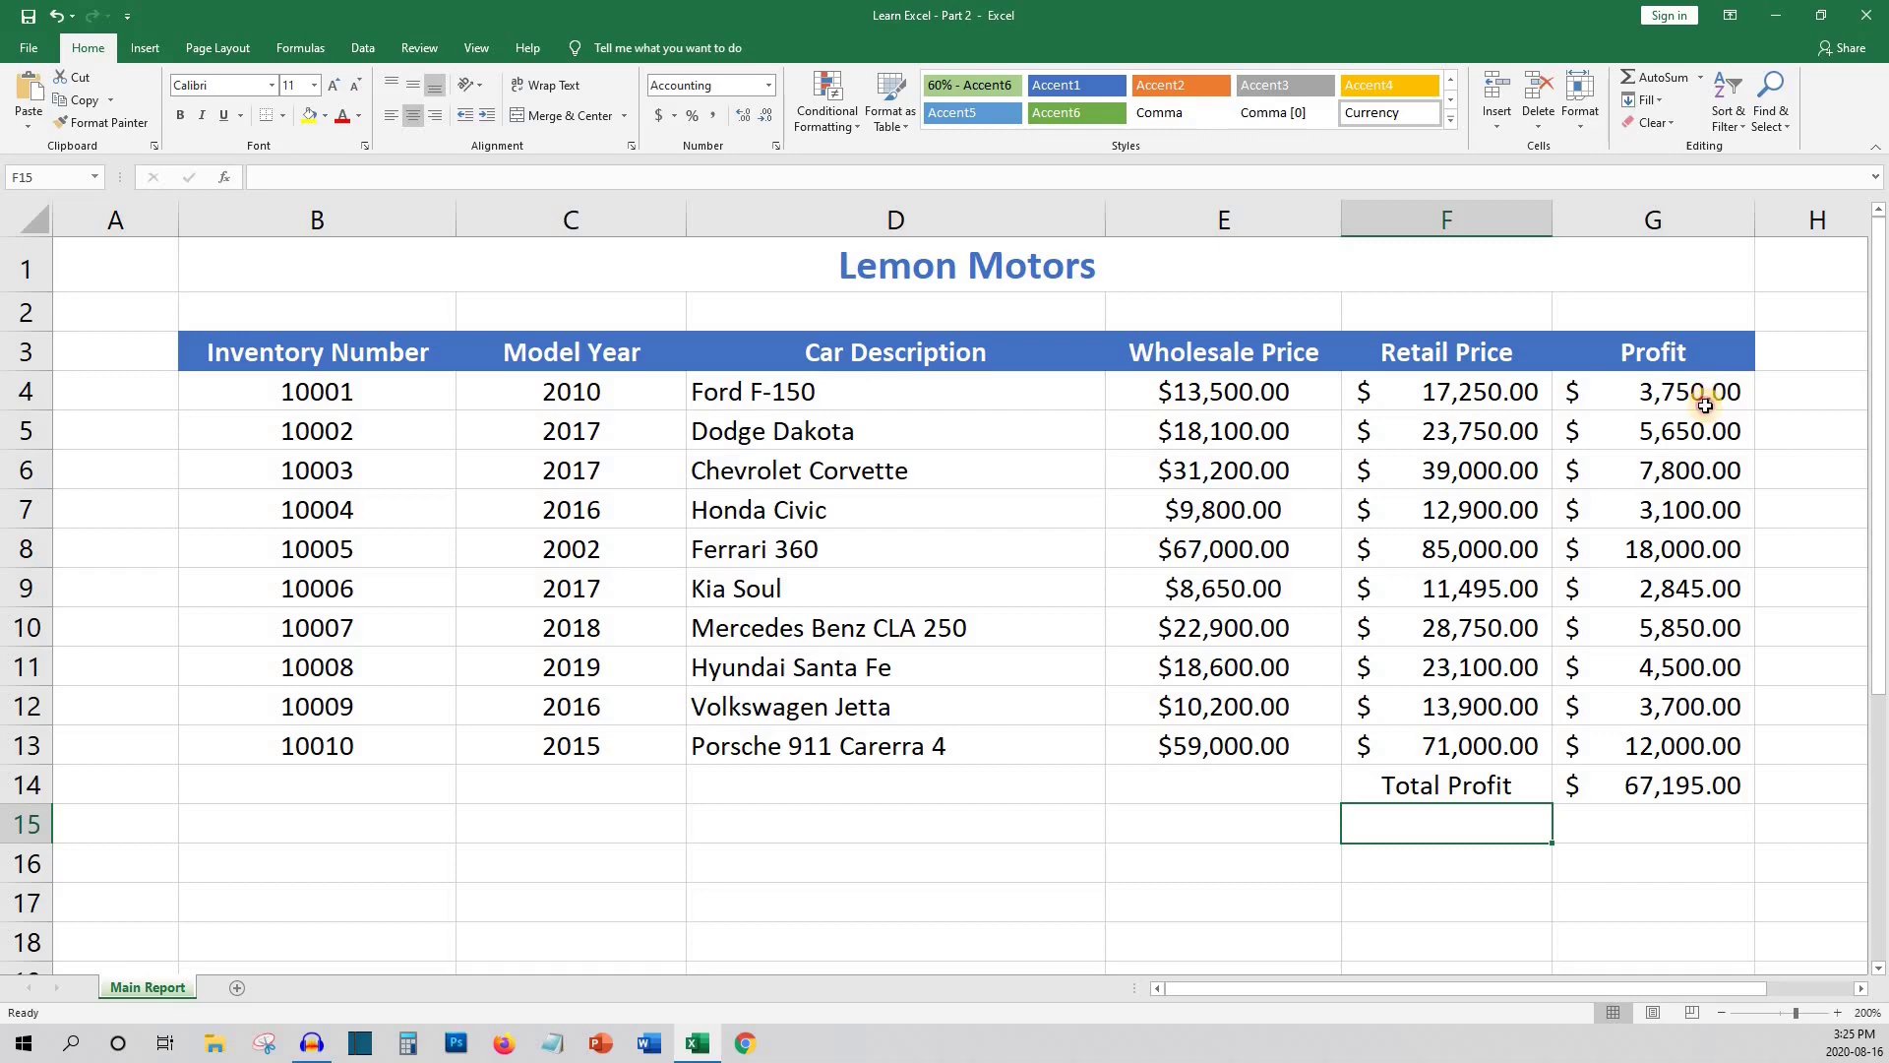
{"action": "left_click_drag", "start_coordinate": [1706, 393], "coordinate": [1686, 742]}
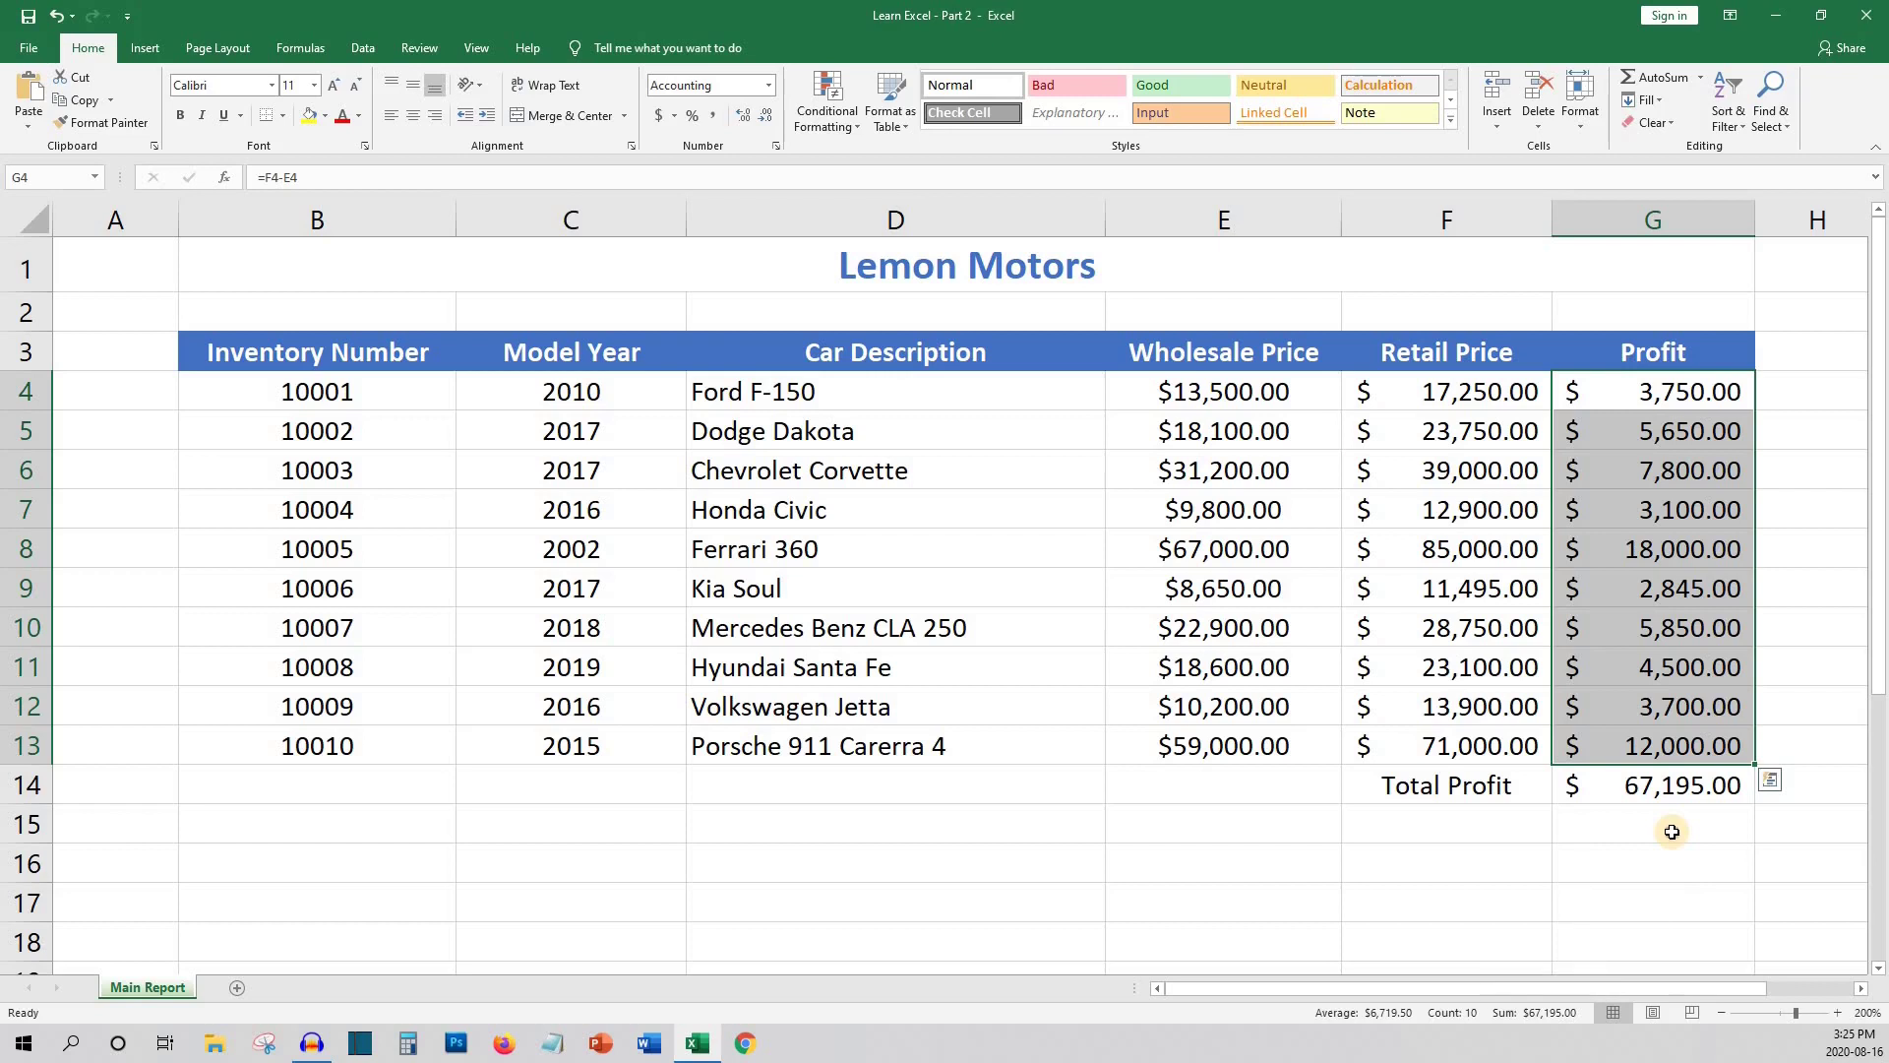
Label cell F15 'Average Profit'
{"action": "left_click", "coordinate": [1820, 443]}
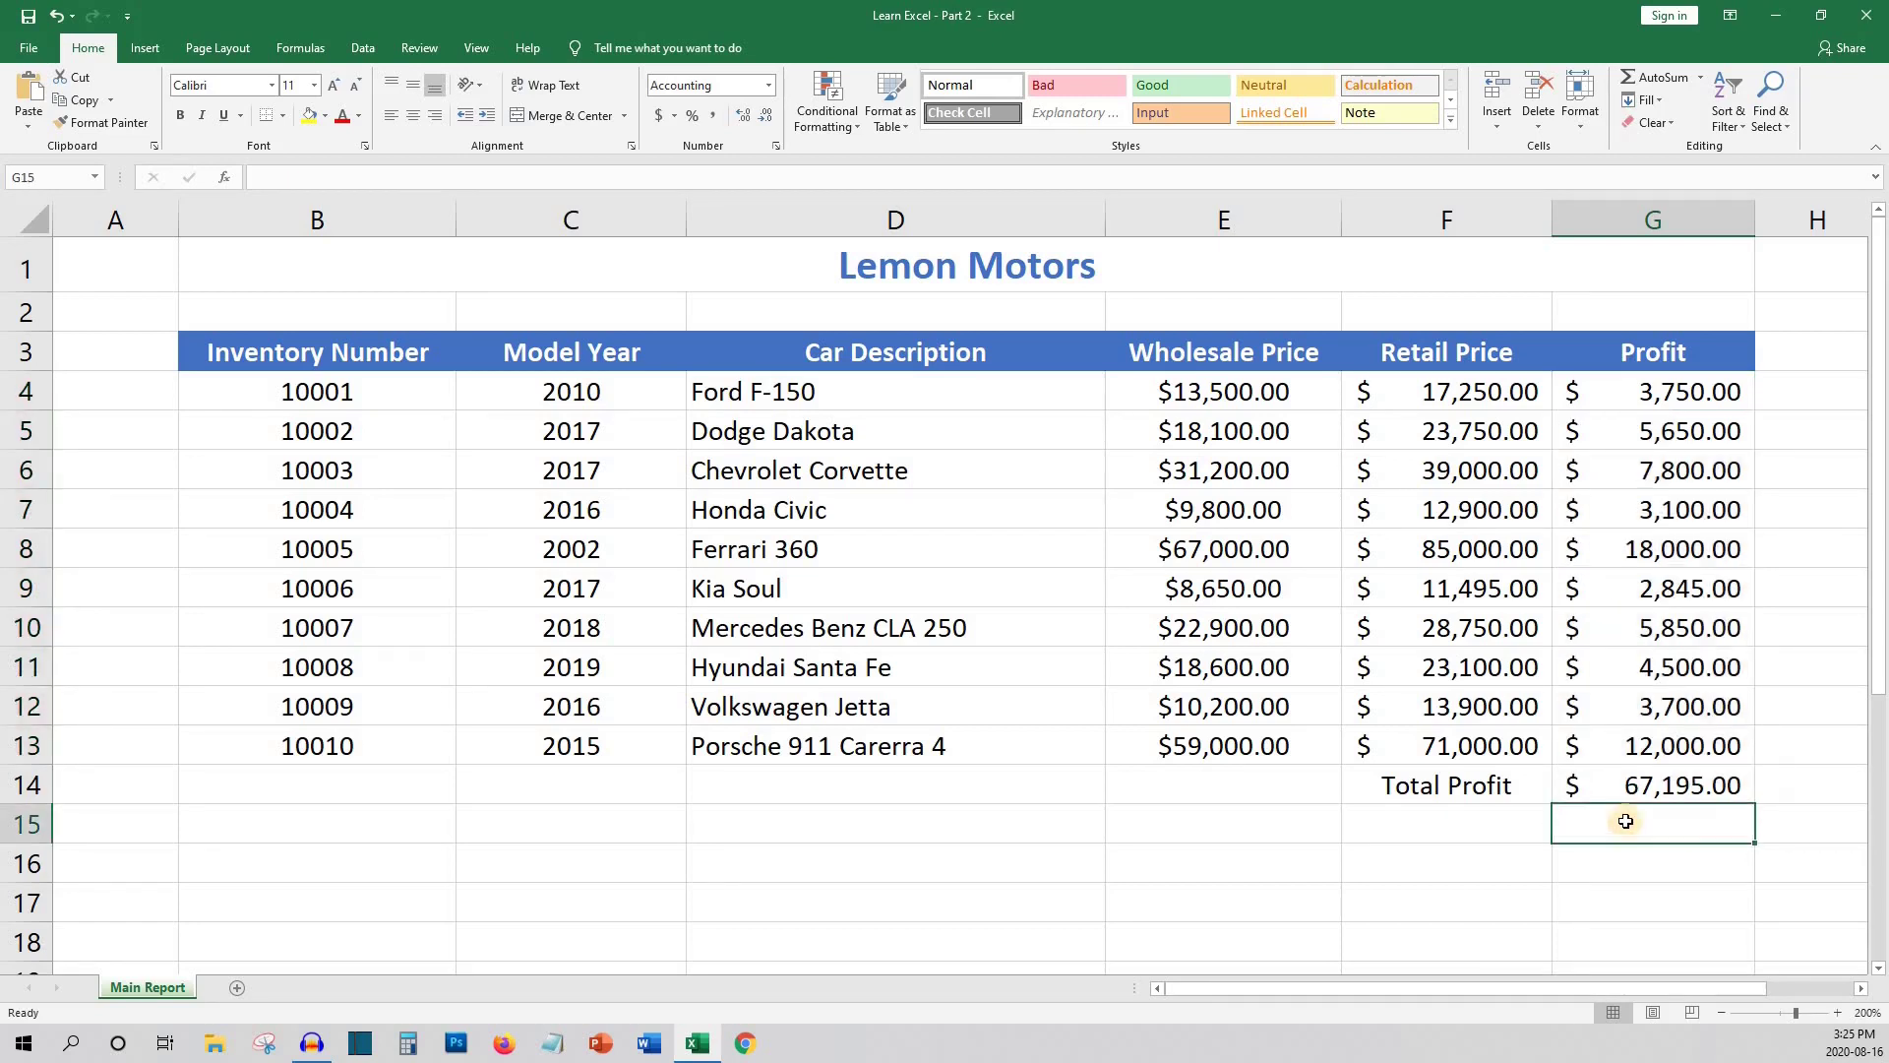
{"action": "left_click", "coordinate": [1526, 824]}
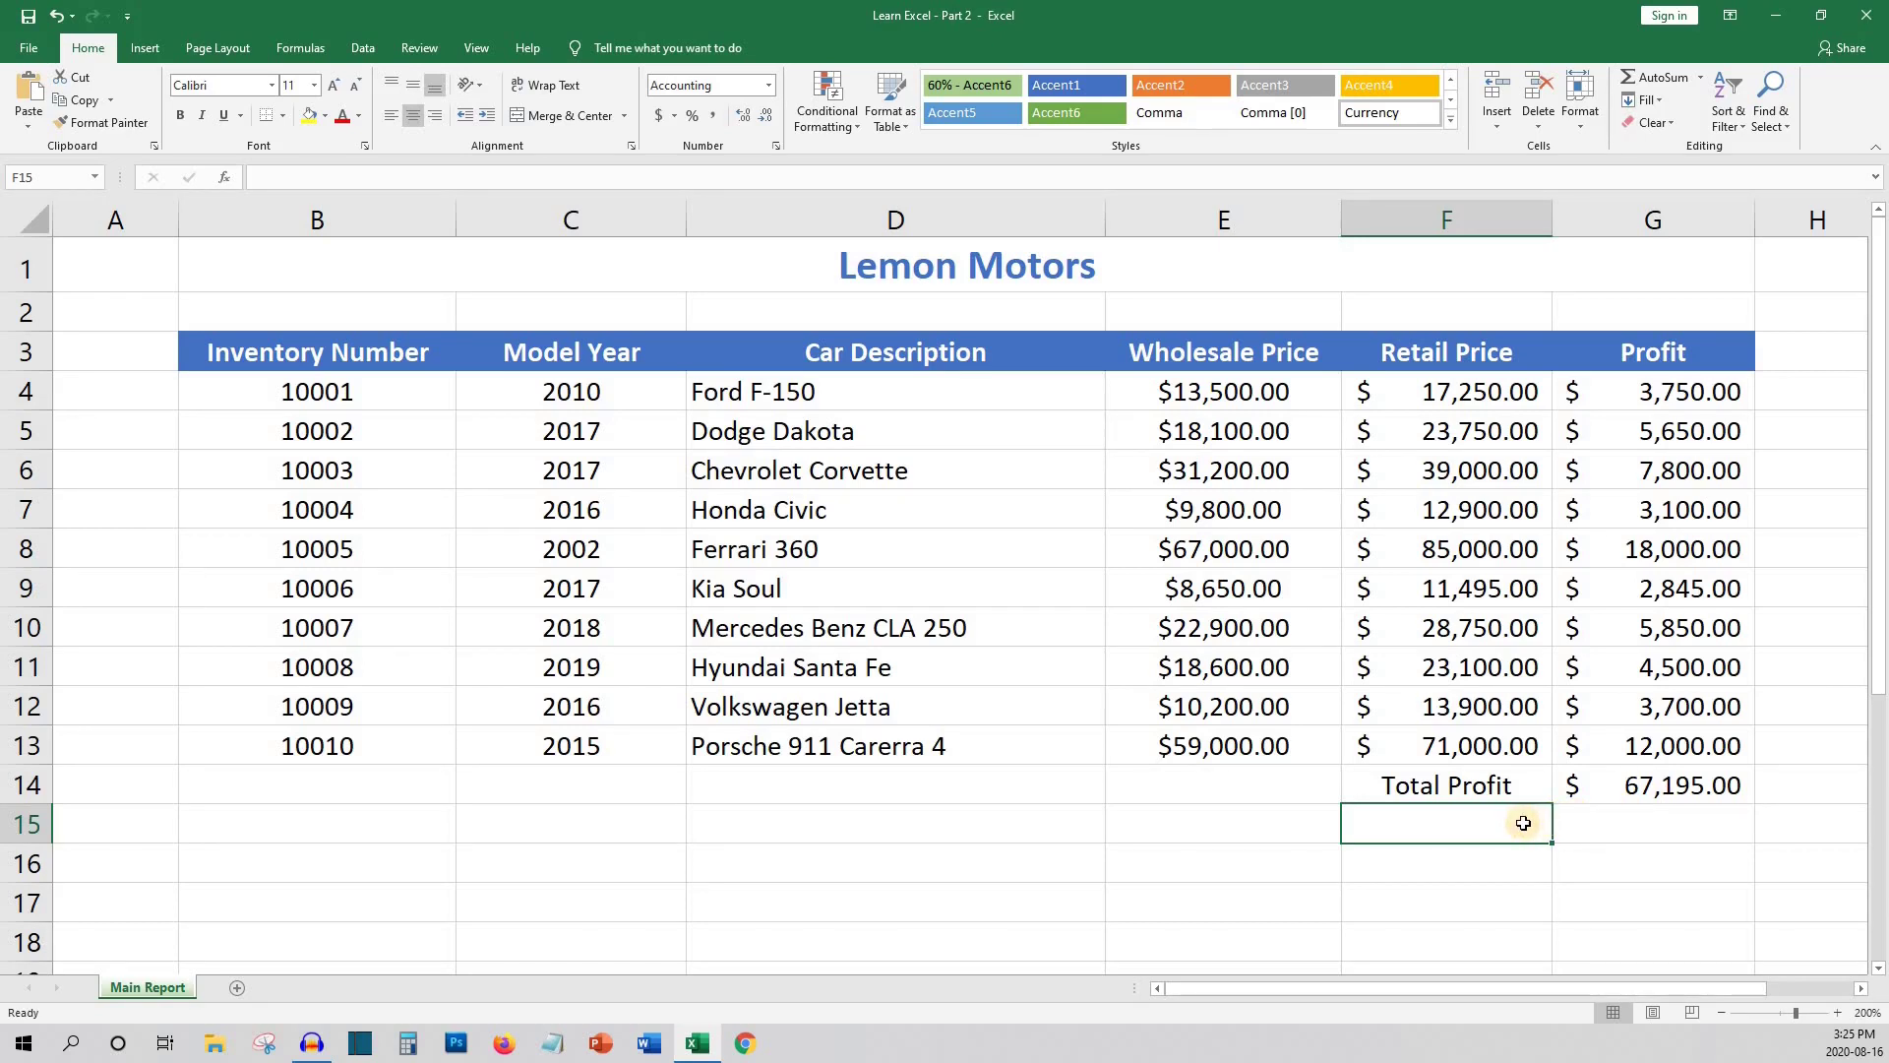
{"action": "type", "text": "Aveag"}
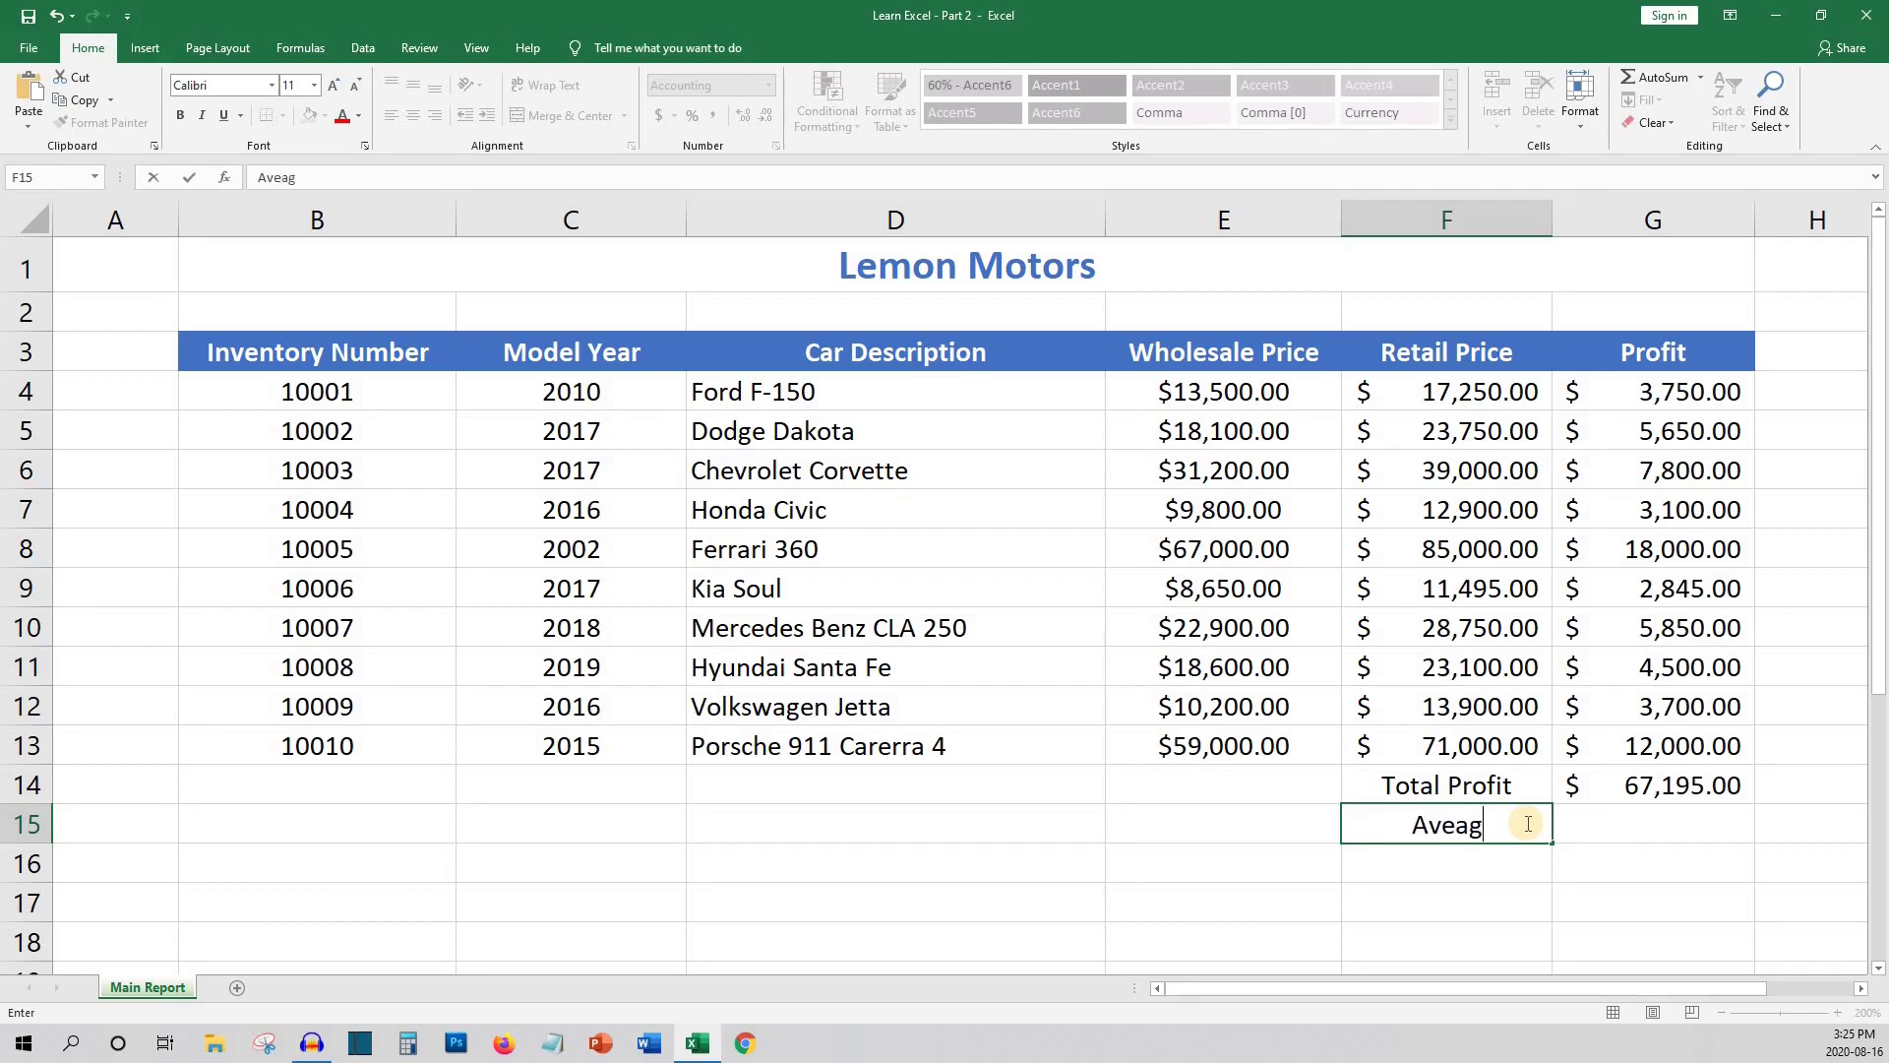
{"action": "key", "text": "BackSpace"}
{"action": "key", "text": "BackSpace"}
{"action": "type", "text": "r"}
{"action": "type", "text": "ag"}
{"action": "key", "text": "BackSpace"}
{"action": "type", "text": "ge Profit"}
{"action": "key", "text": "Tab"}
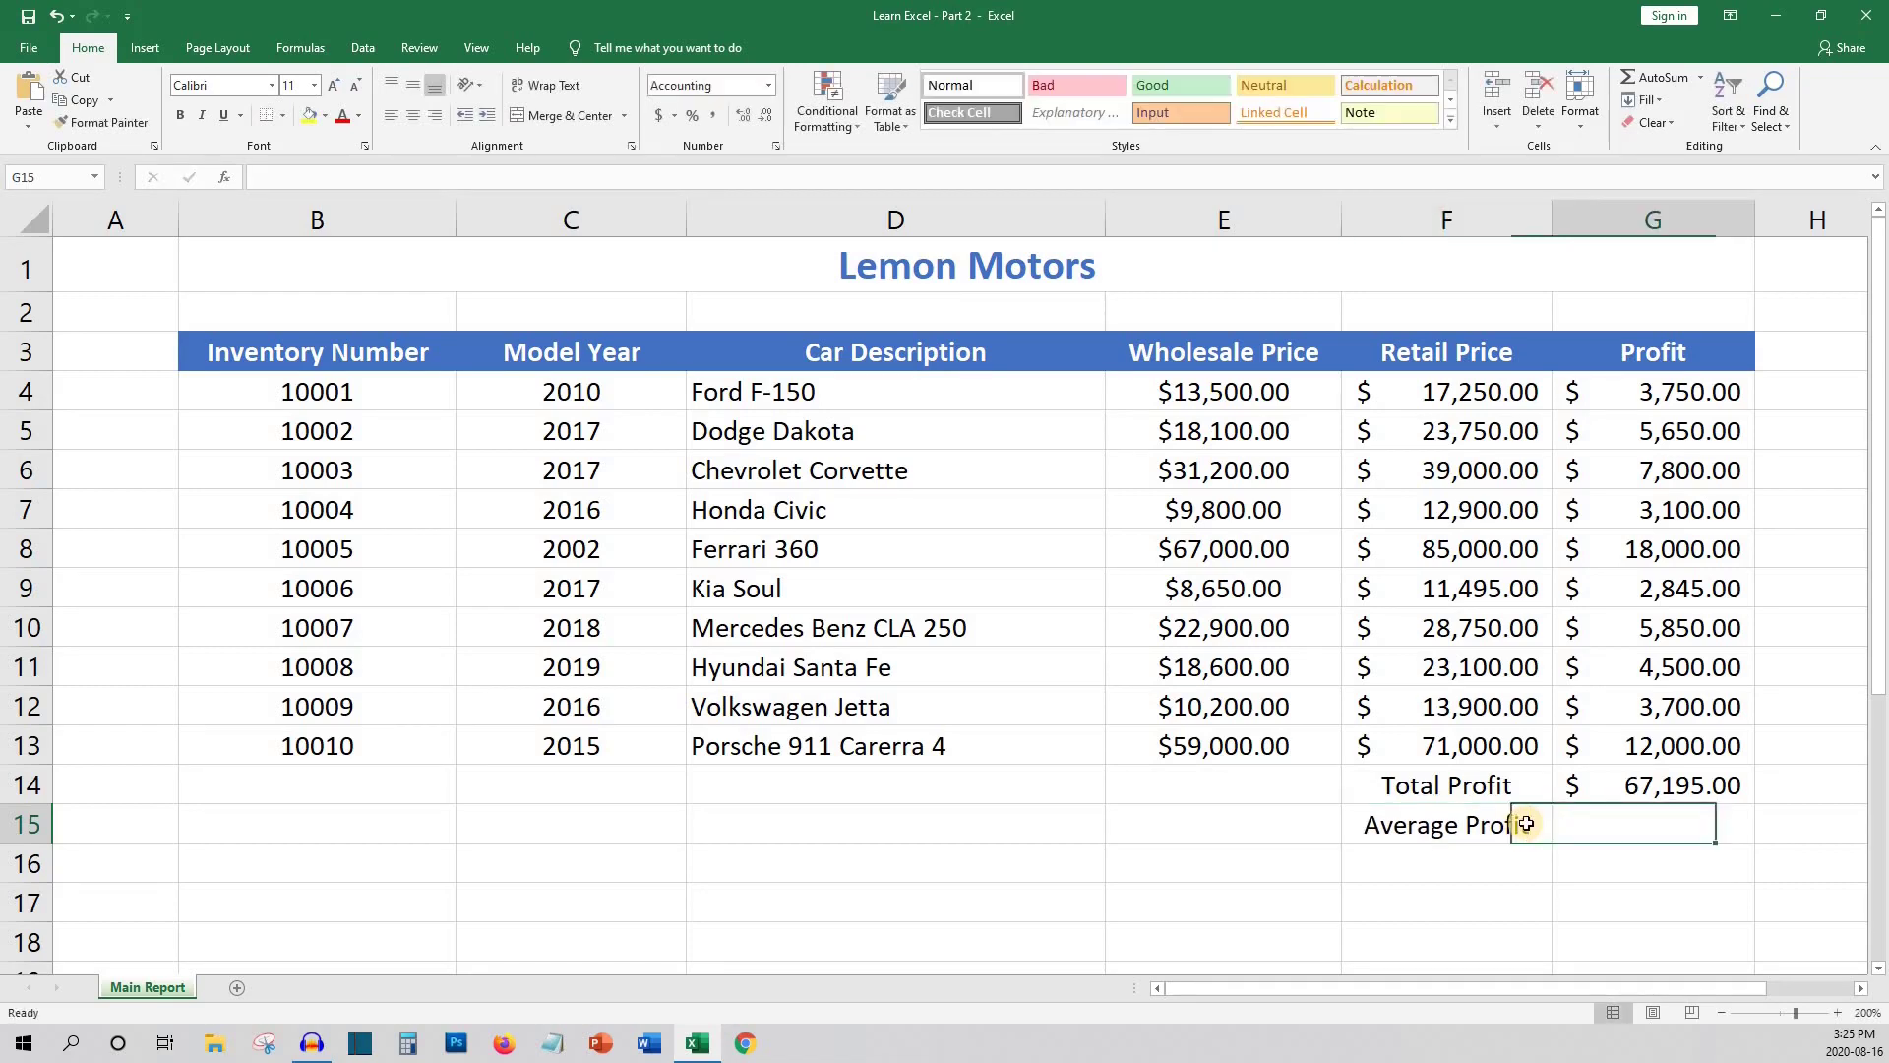
Enter =AVERAGE(G4:G13) in G15, giving $6,719.50
{"action": "type", "text": "=AVERA"}
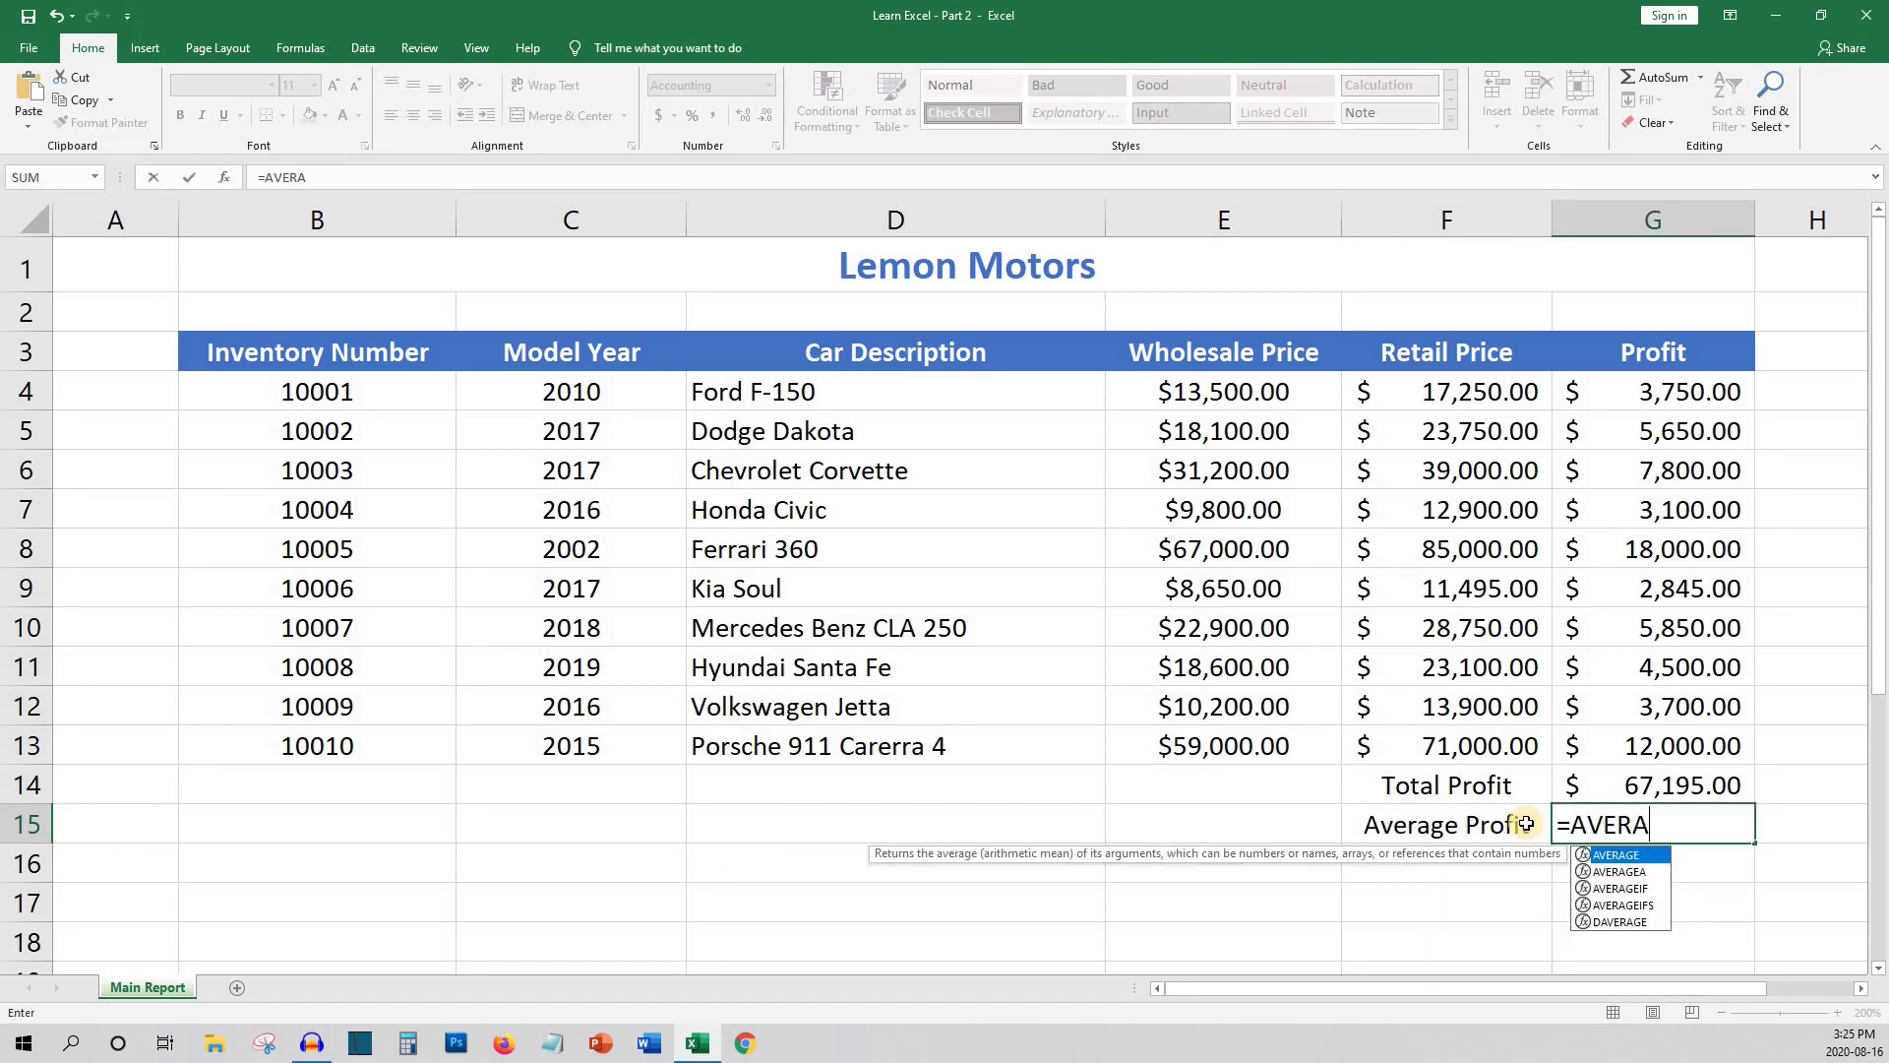
{"action": "key", "text": "Tab"}
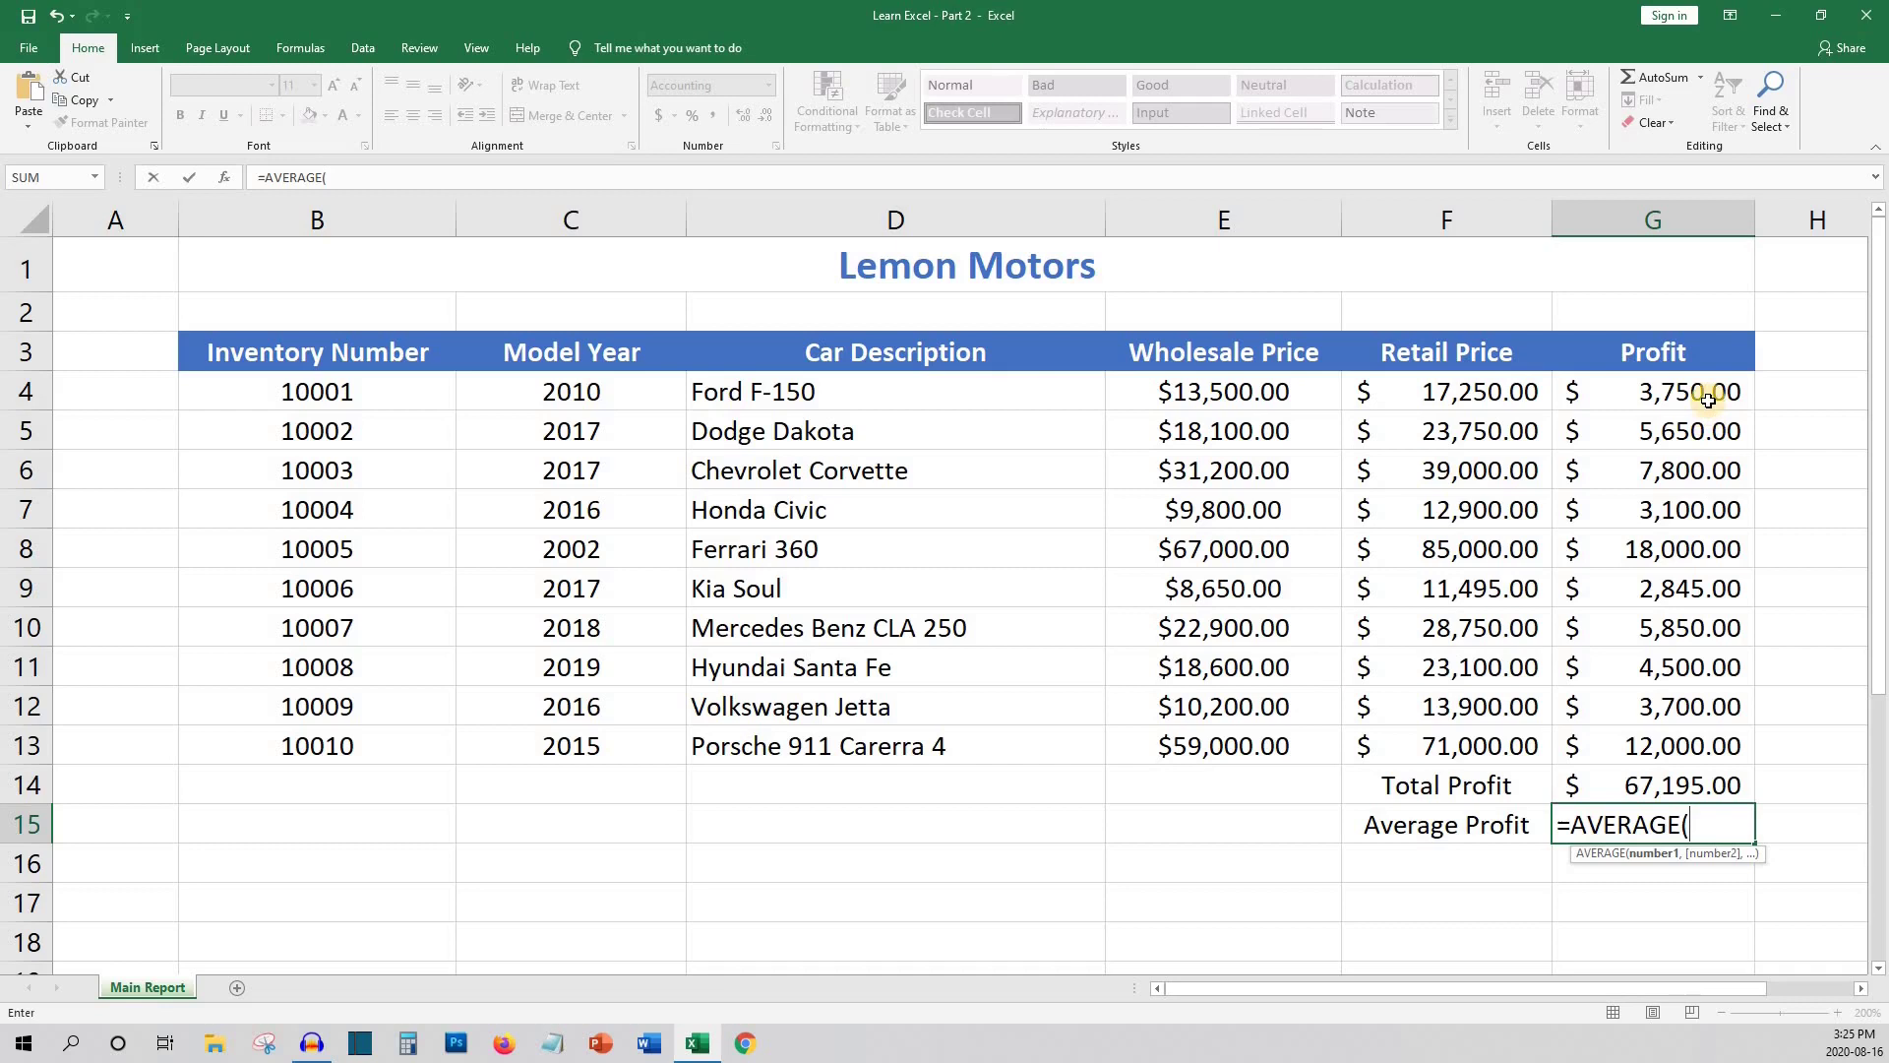
{"action": "left_click_drag", "start_coordinate": [1708, 400], "coordinate": [1702, 740]}
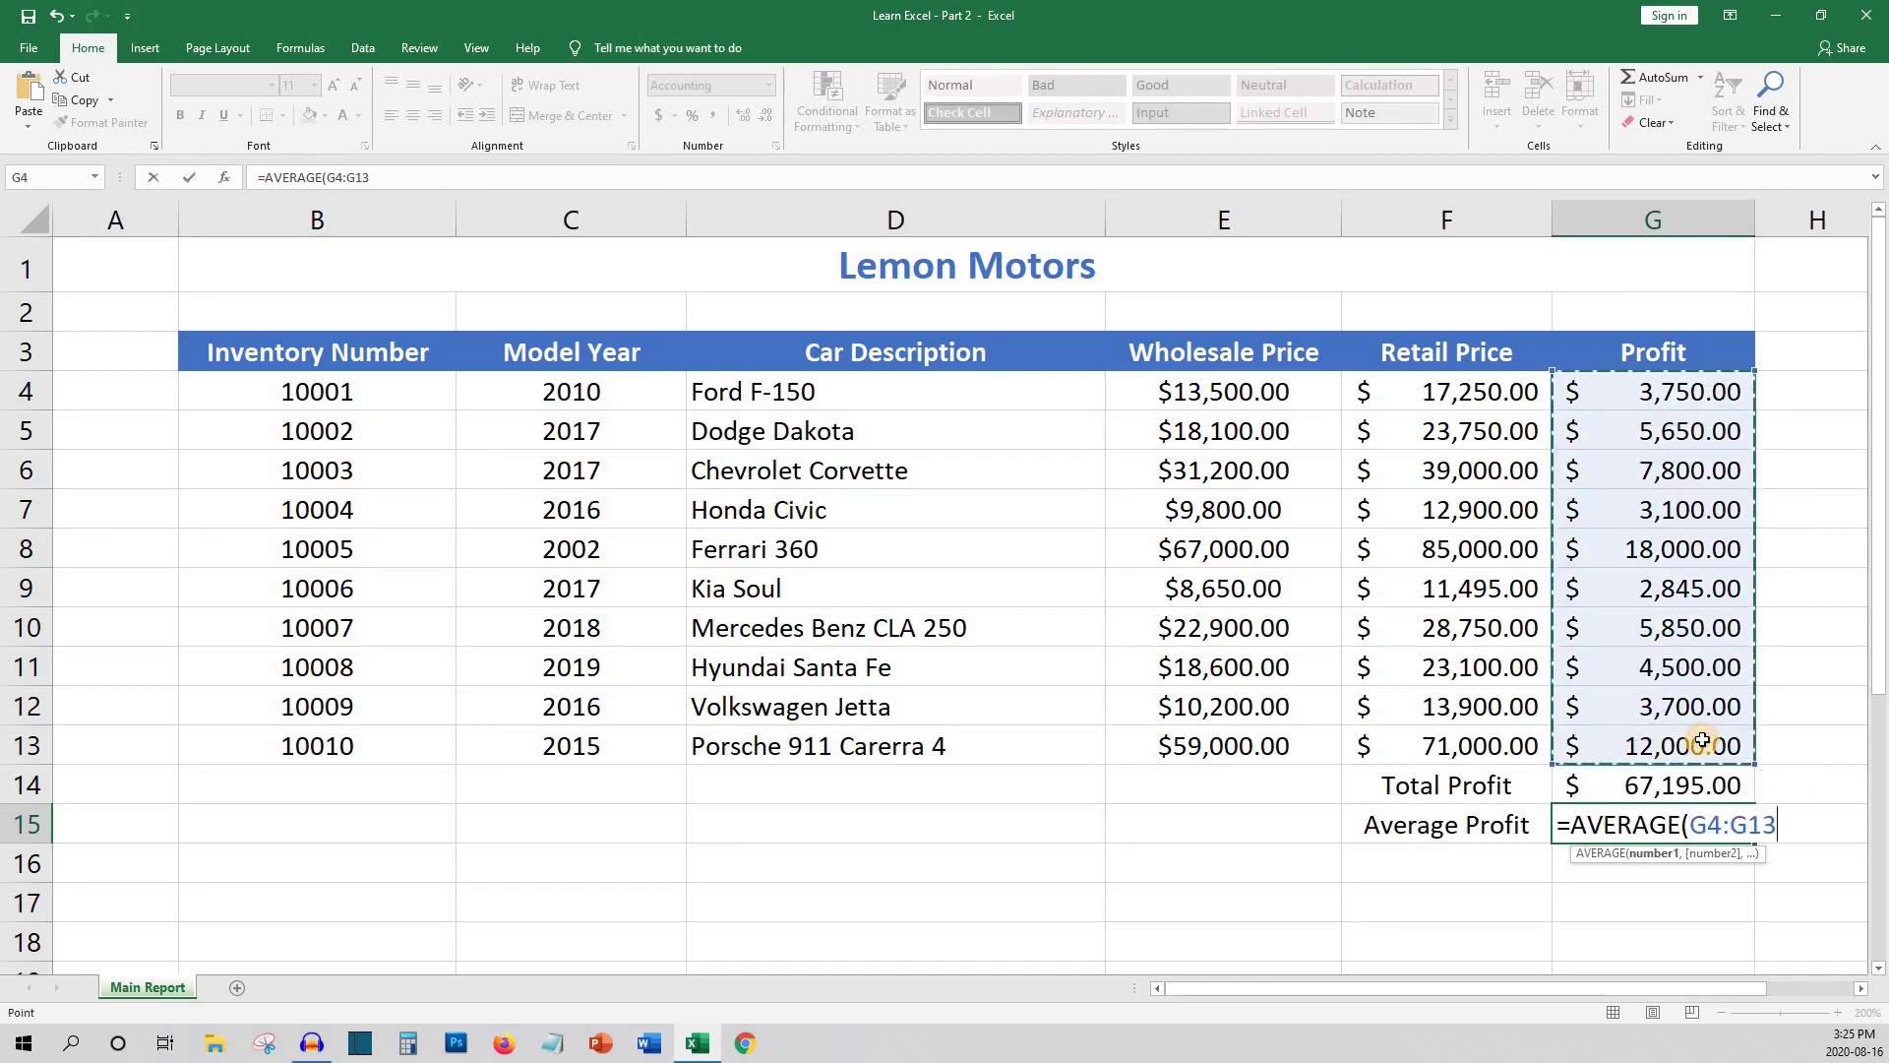
{"action": "key", "text": "Return"}
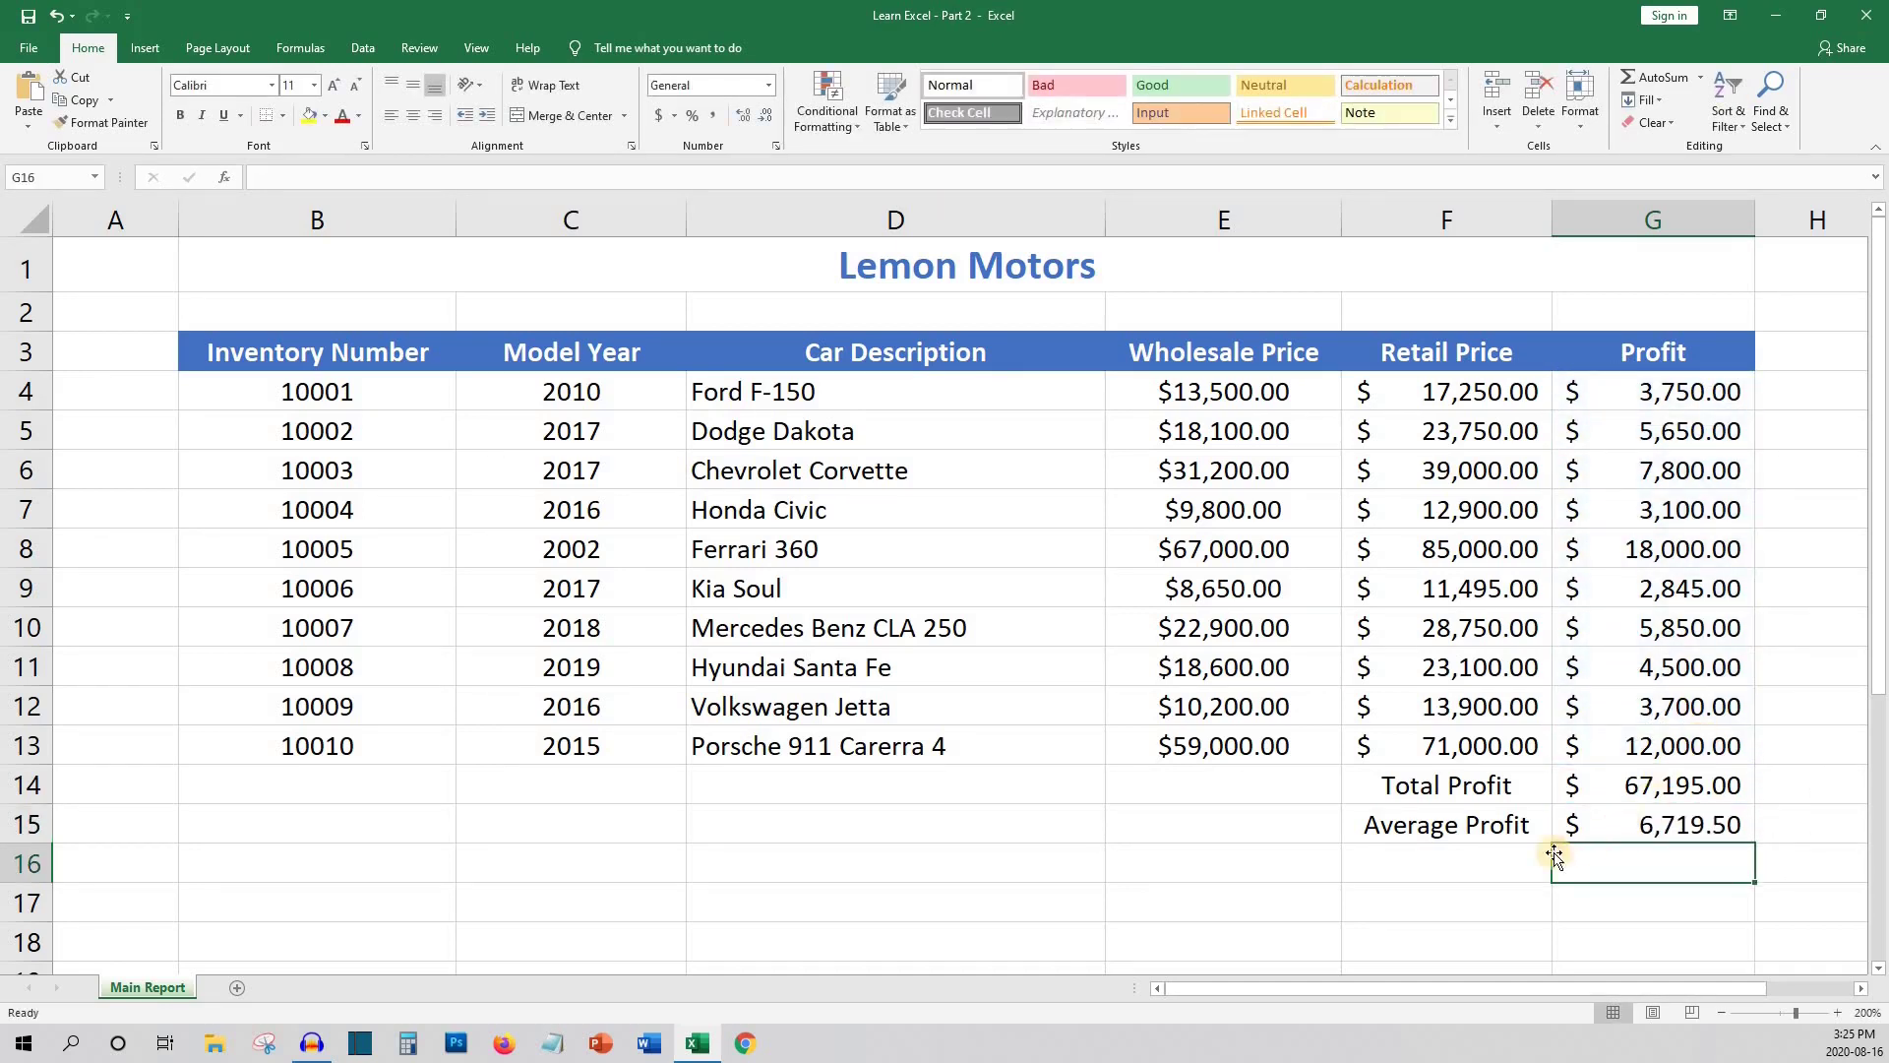
Label F16 'Max Profit Car' and enter =MAX(G4:G13) in G16, giving $18,000.00
{"action": "left_click", "coordinate": [1497, 859]}
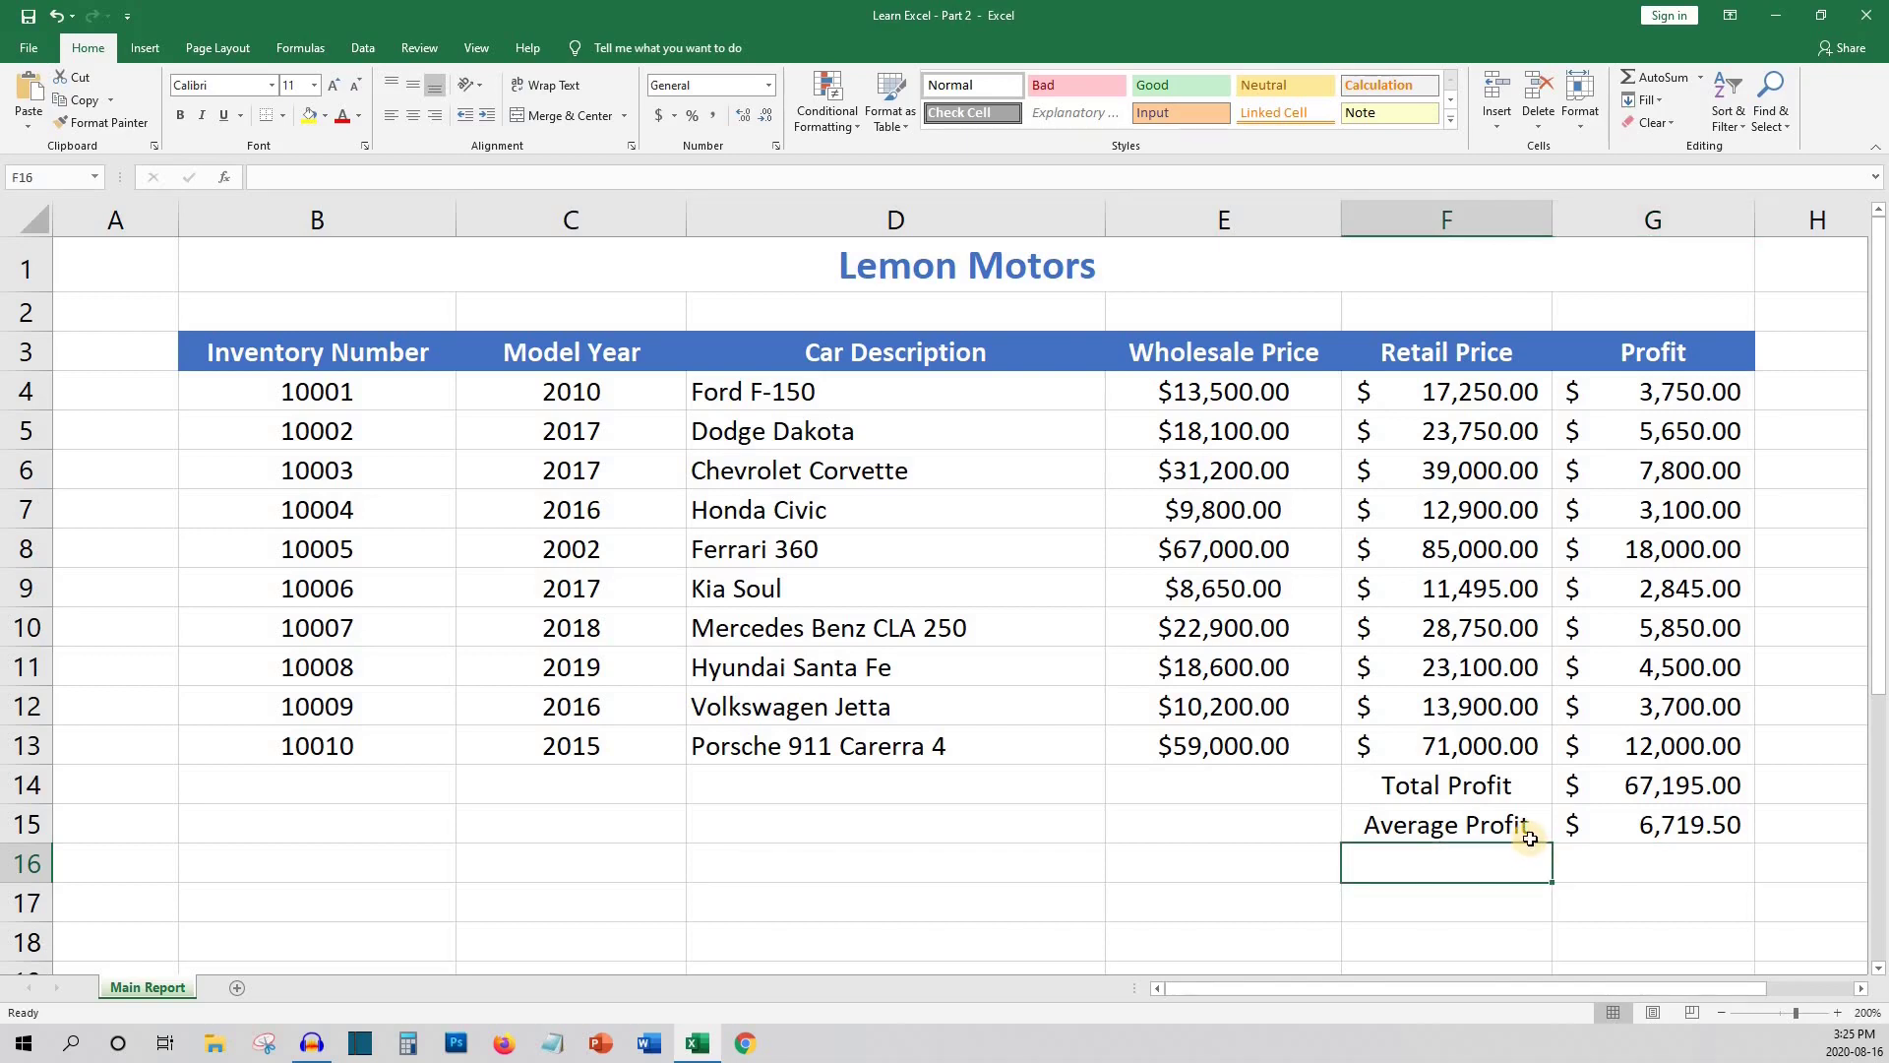
{"action": "type", "text": "Max P"}
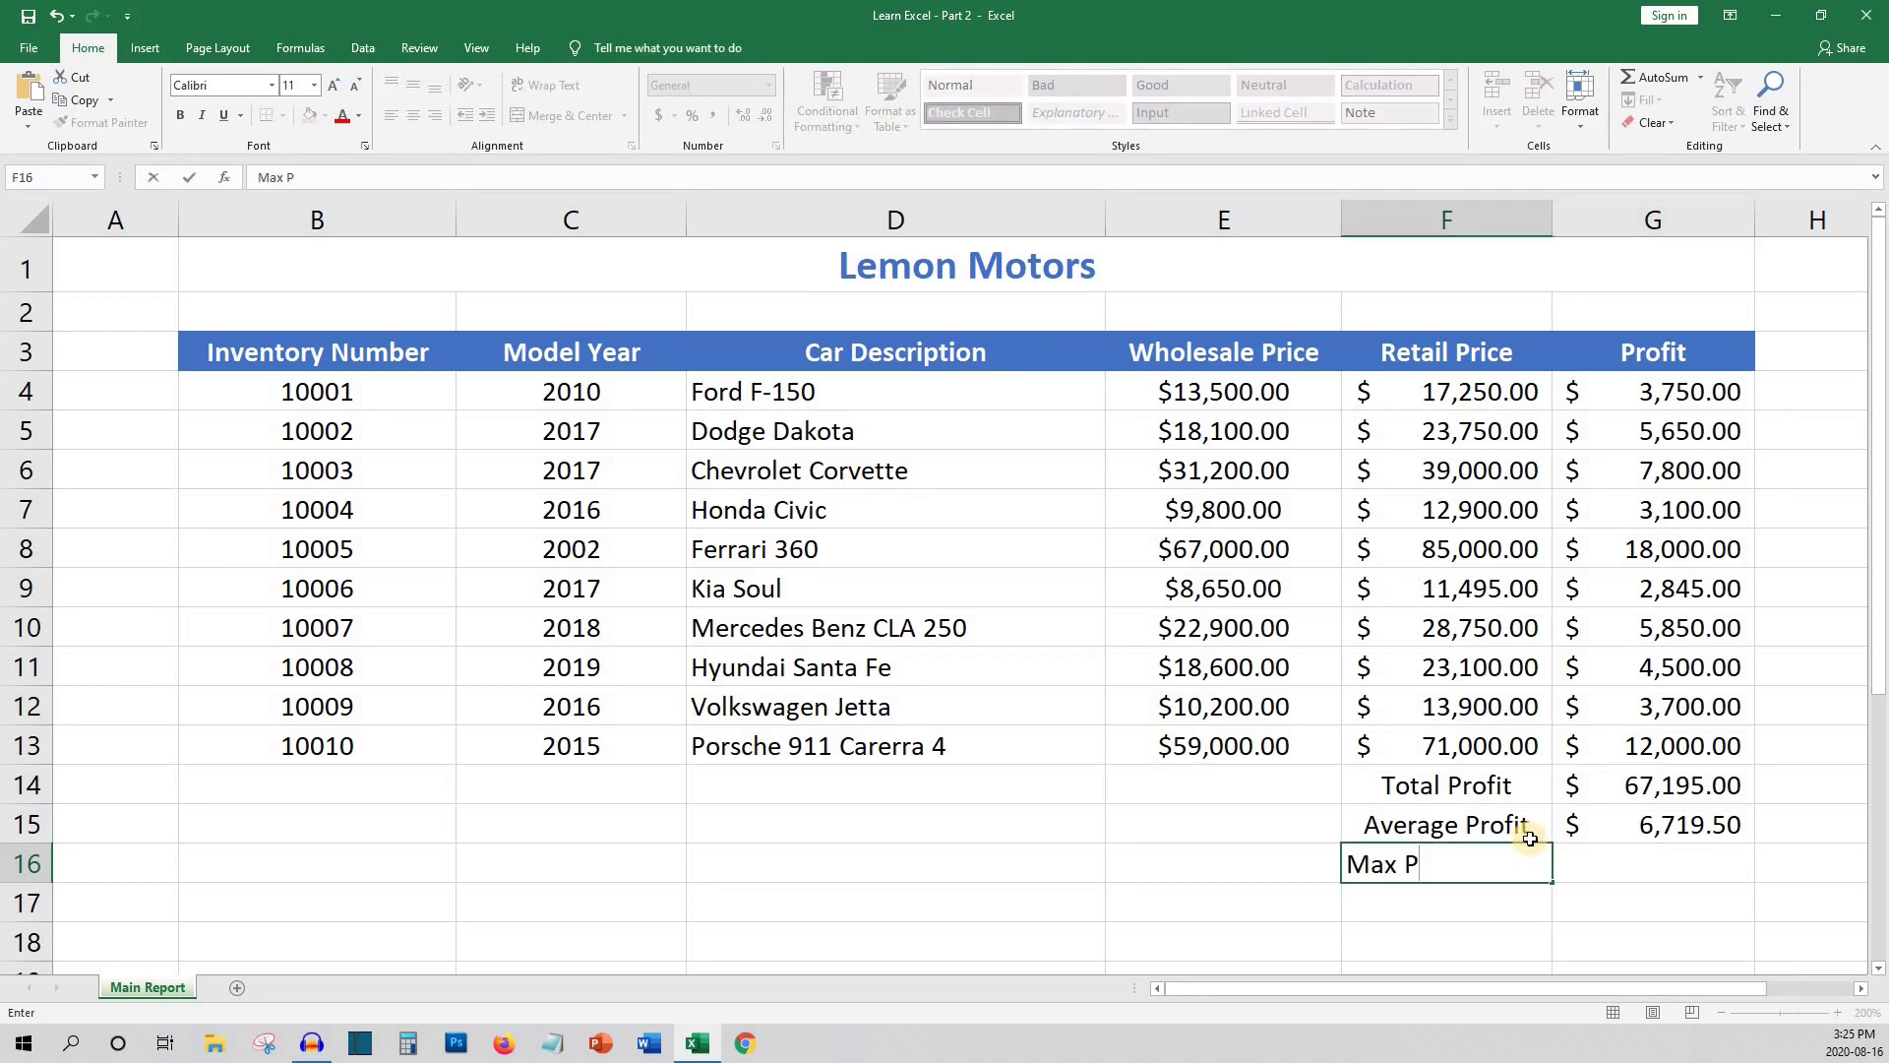
{"action": "type", "text": "rofit Car"}
{"action": "key", "text": "Tab"}
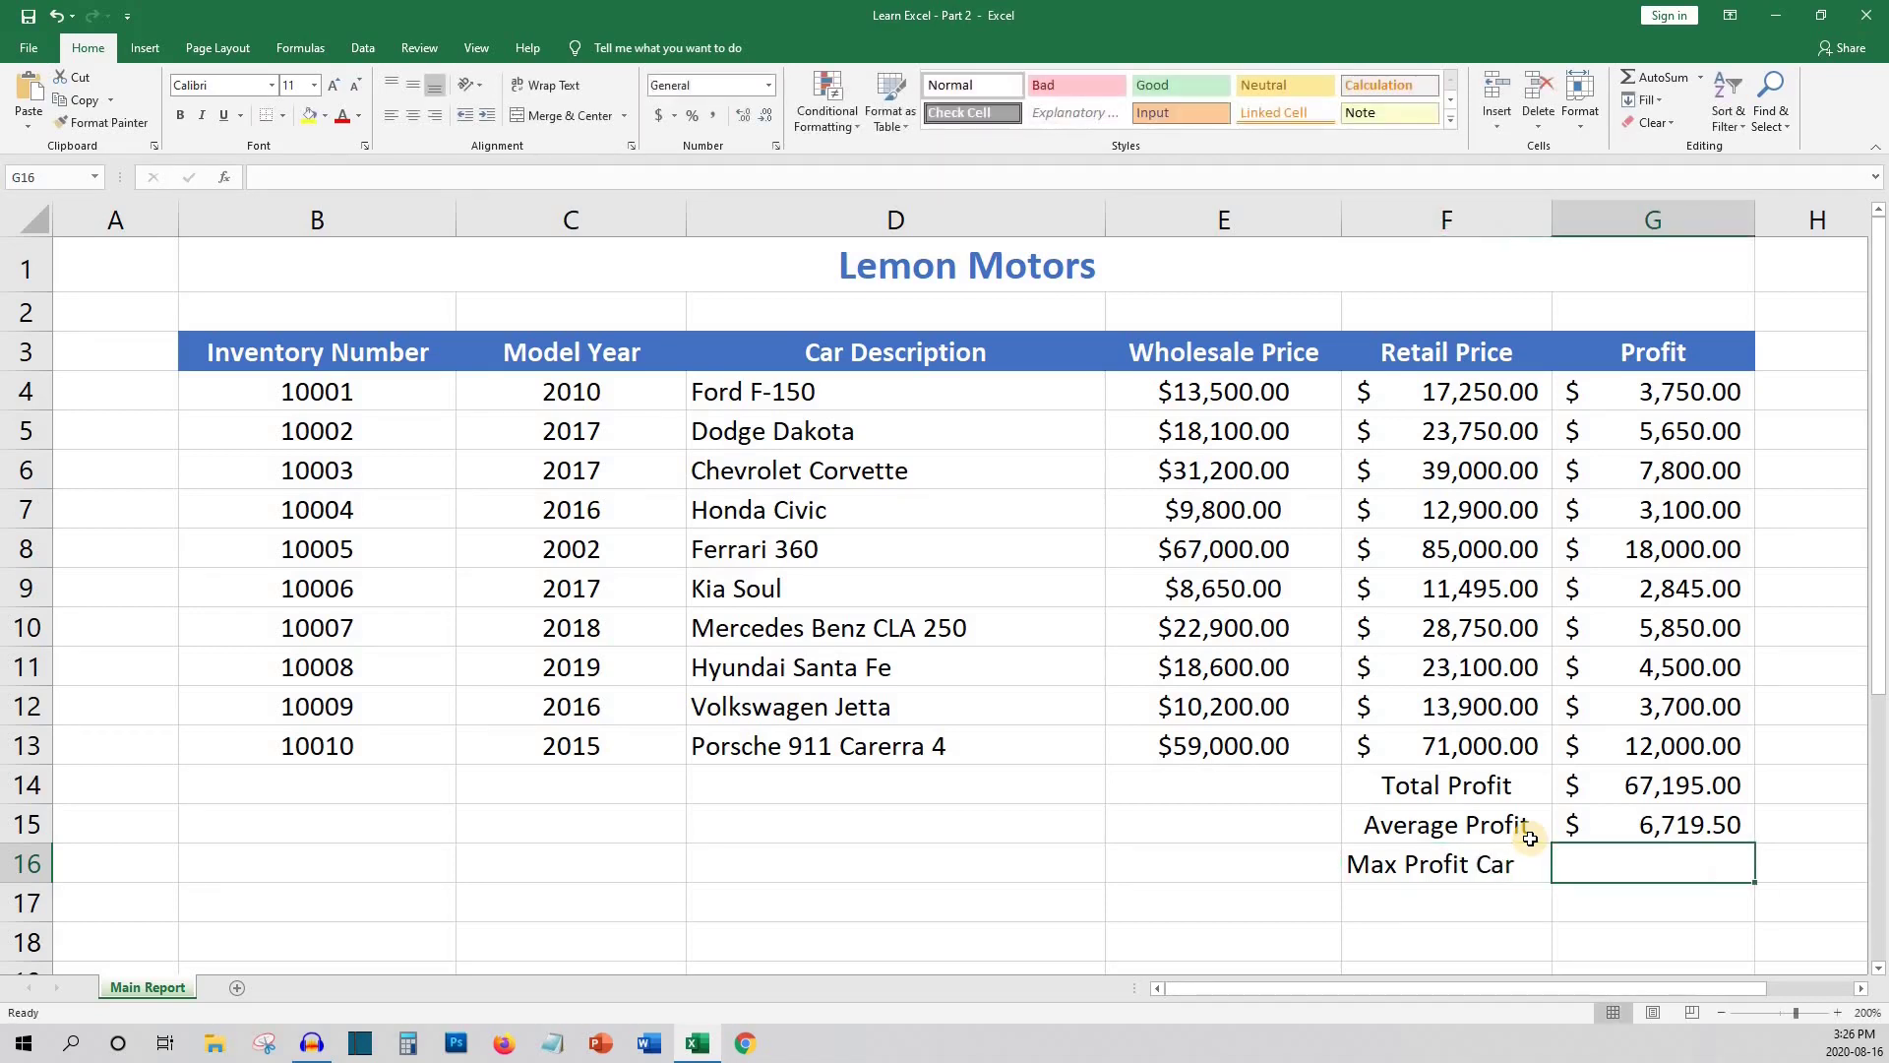
{"action": "type", "text": "=MAX("}
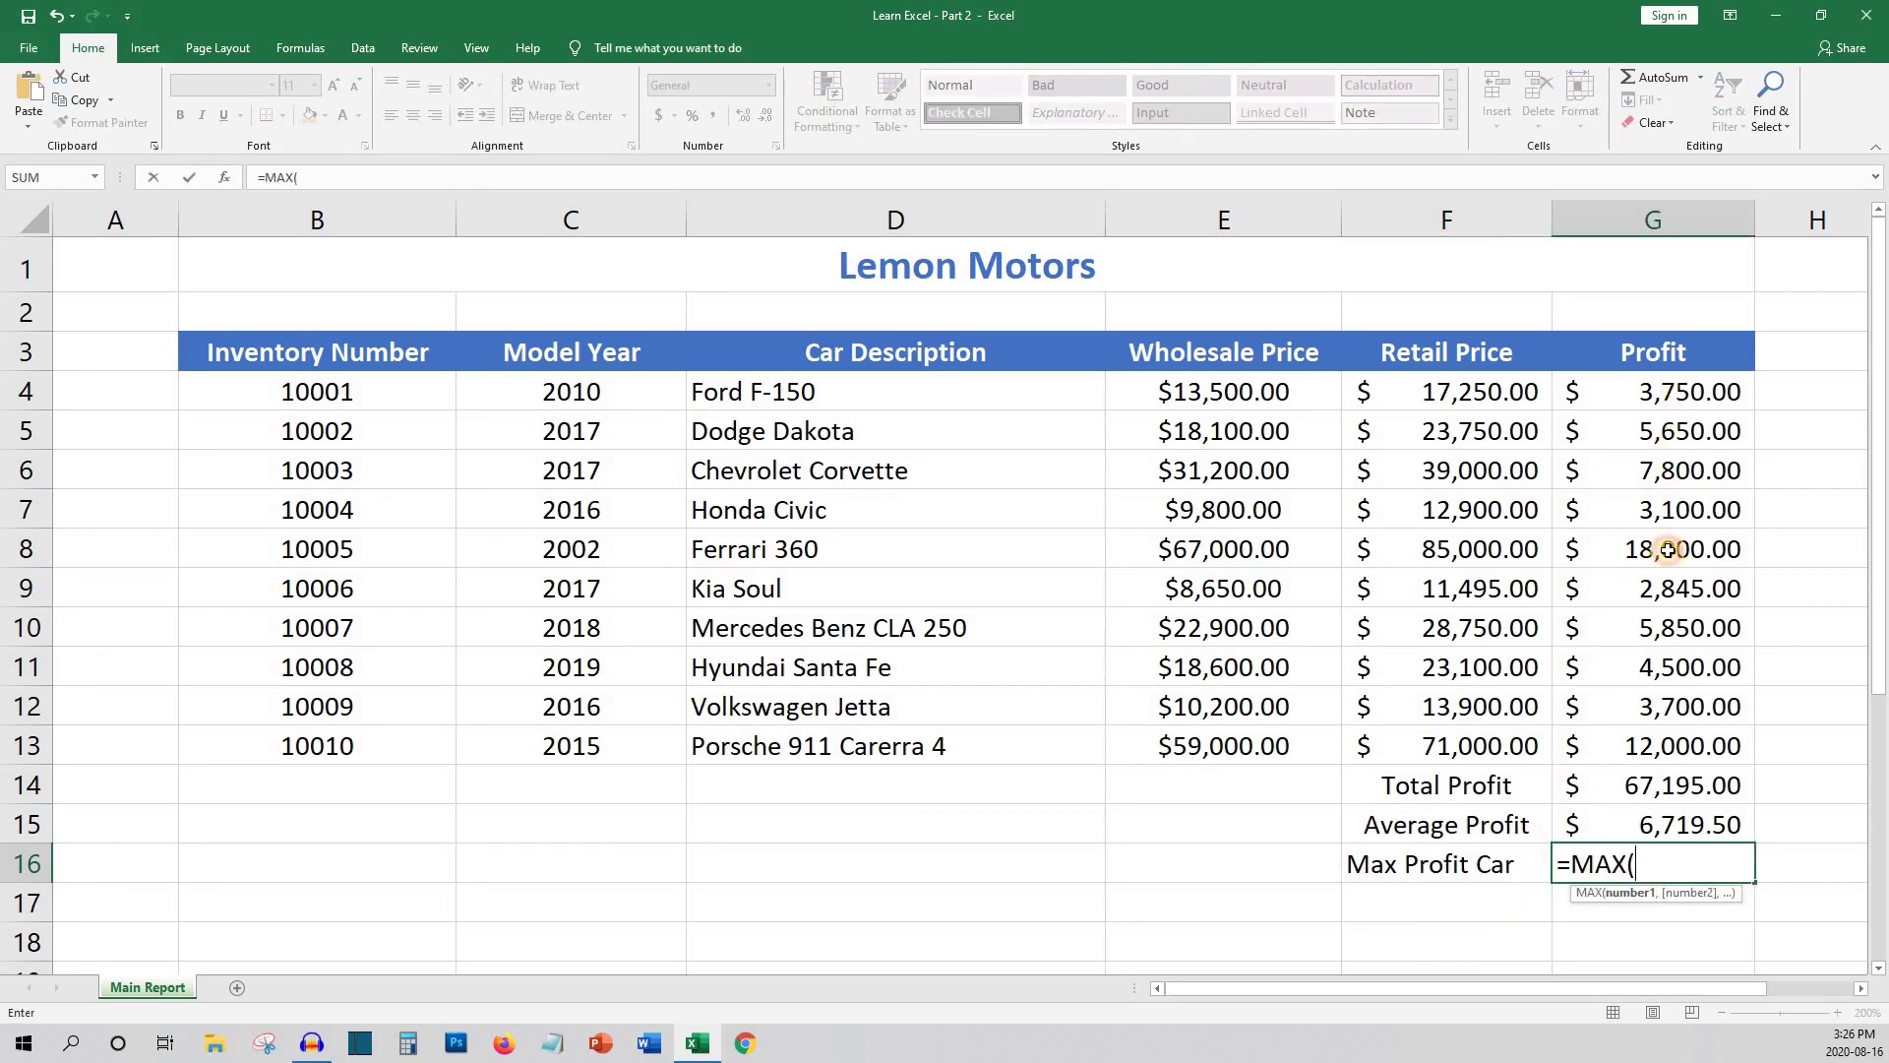
{"action": "left_click_drag", "start_coordinate": [1673, 391], "coordinate": [1668, 734]}
{"action": "key", "text": "Return"}
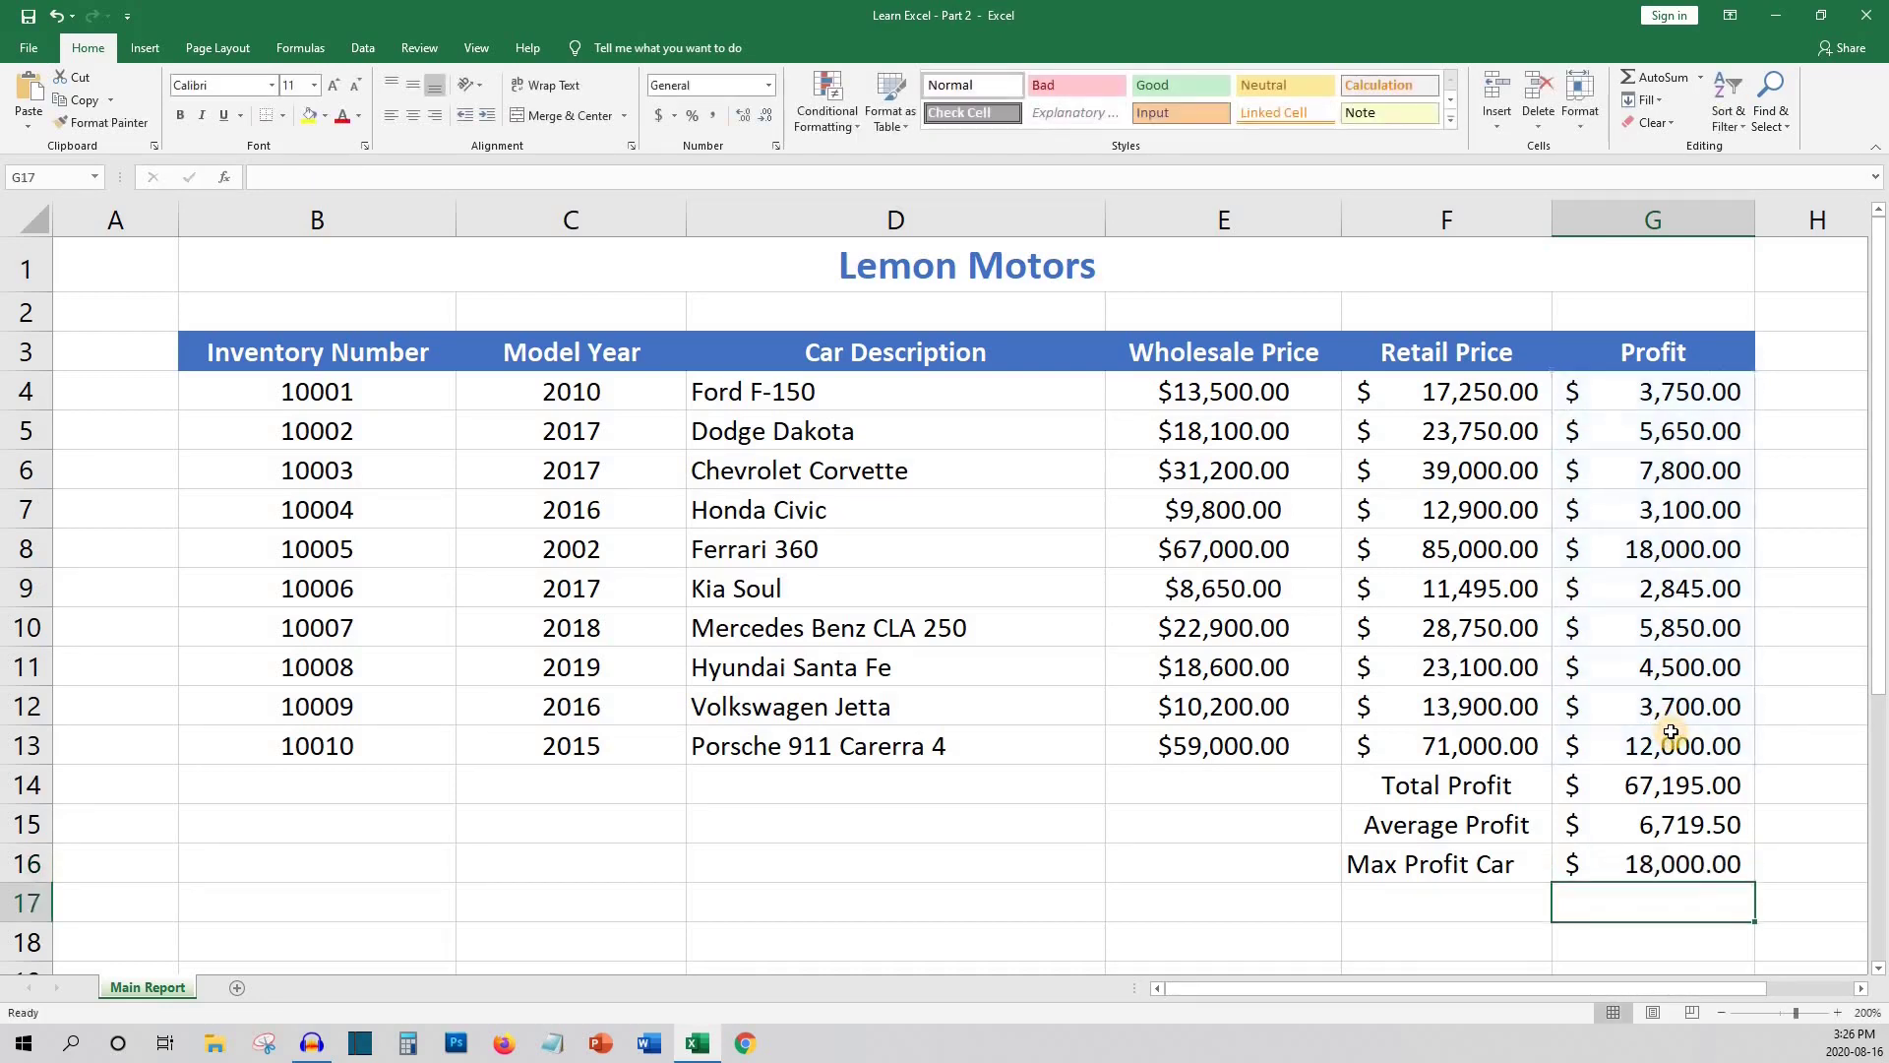
Label F17 'Min Profit Car' and enter =MIN(G4:G13) in G17, giving $2,845.00
{"action": "left_click", "coordinate": [1507, 898]}
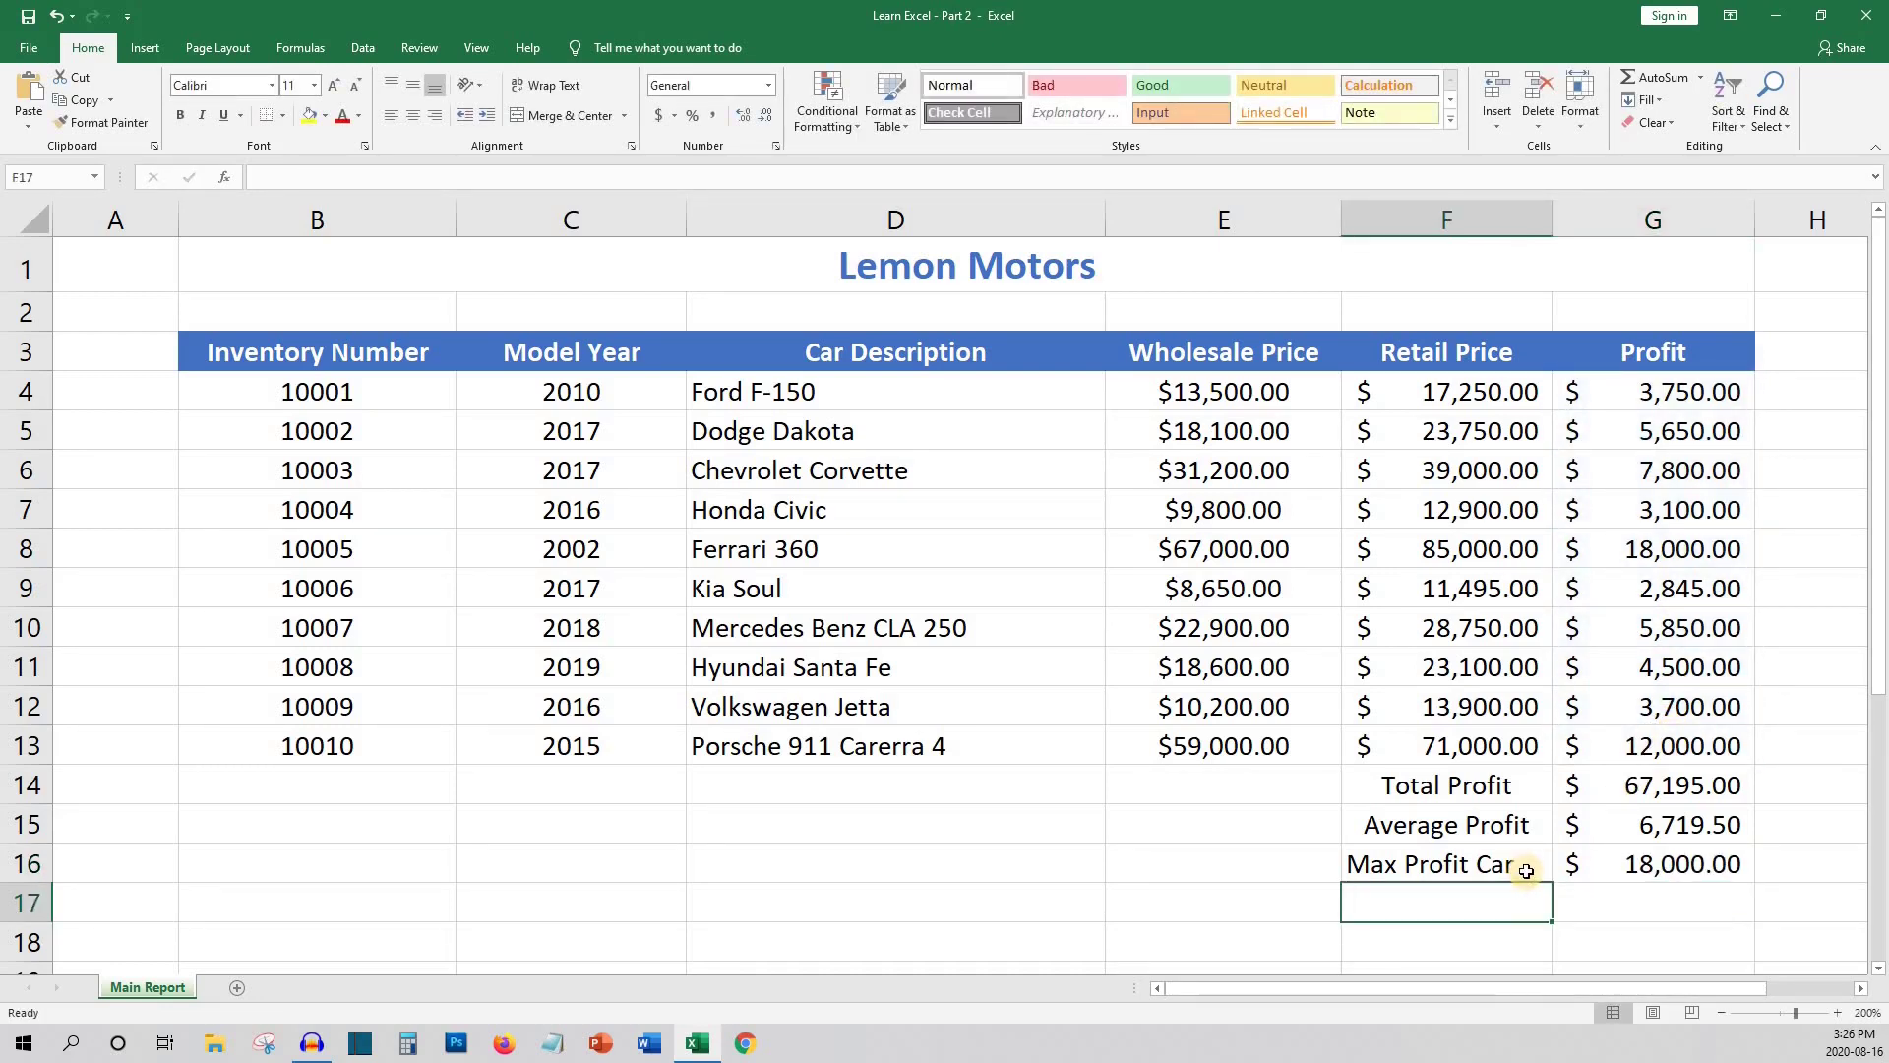
{"action": "type", "text": "Min Prof"}
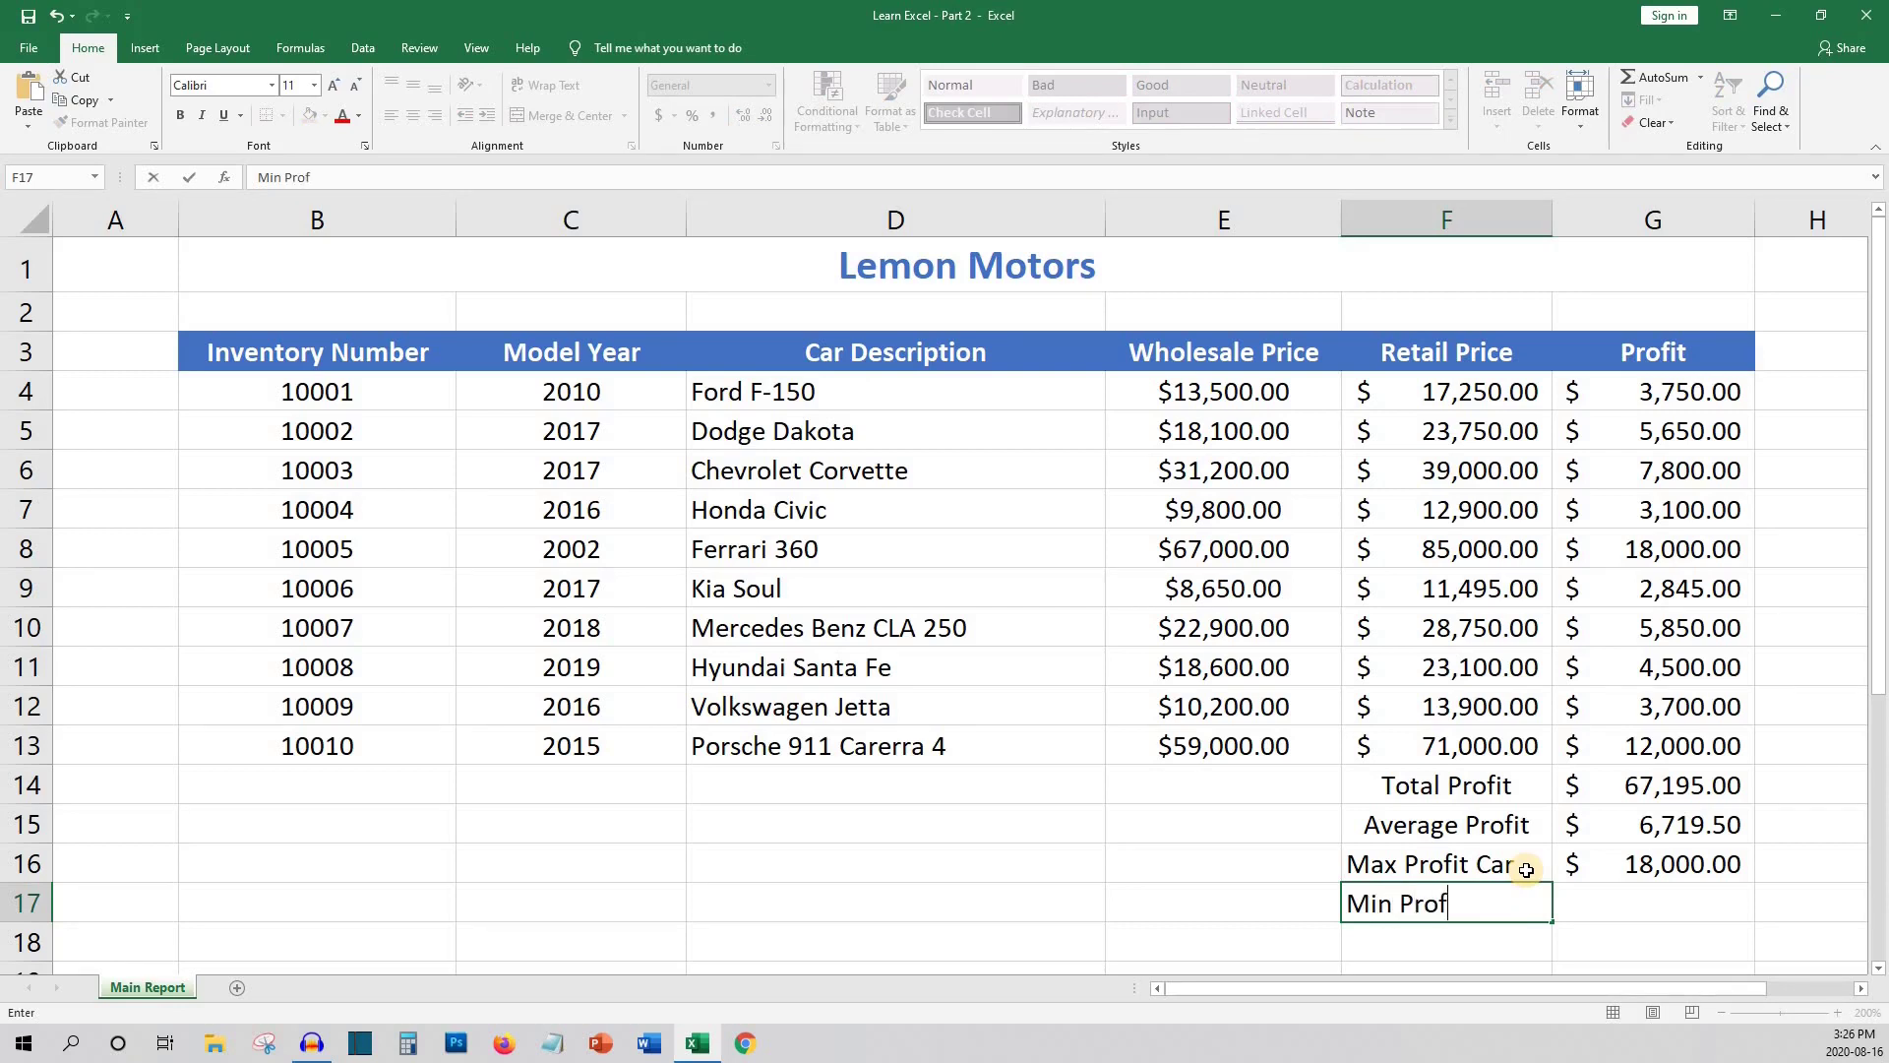
{"action": "type", "text": "it Car"}
{"action": "key", "text": "Tab"}
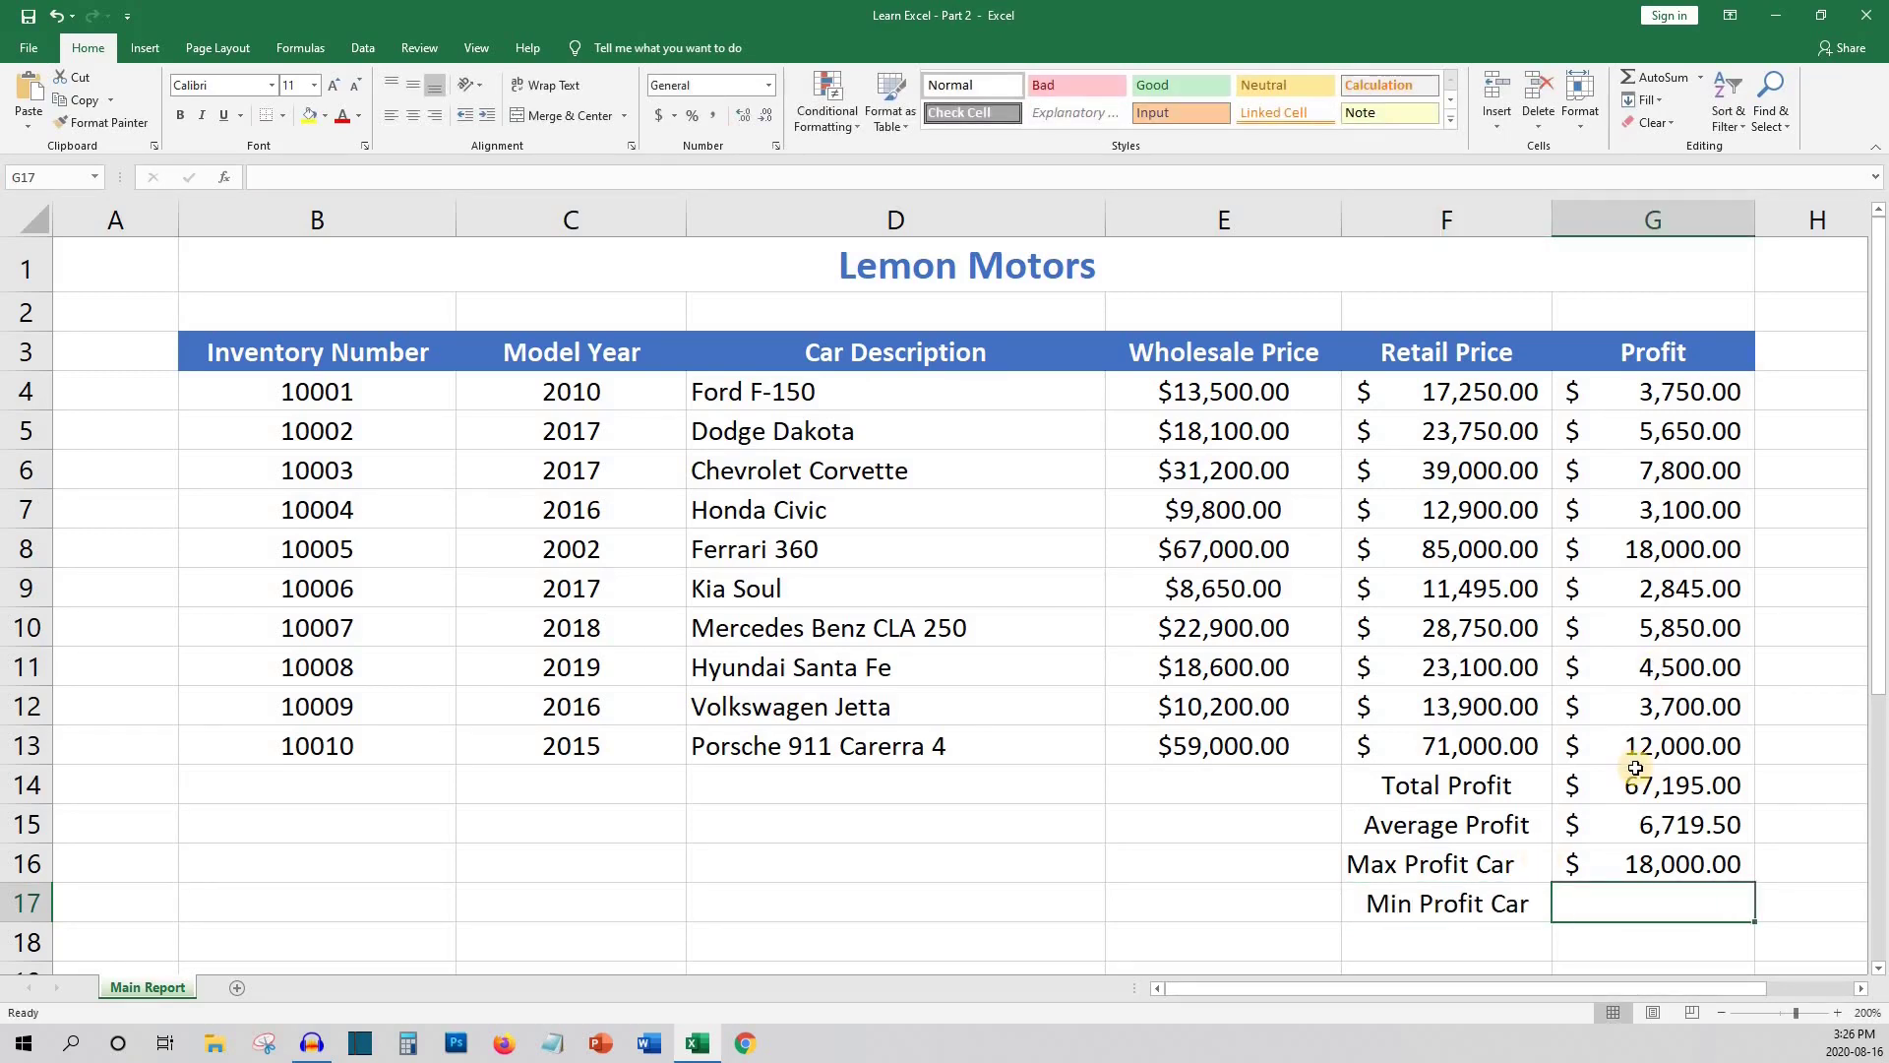
{"action": "type", "text": "=MIN("}
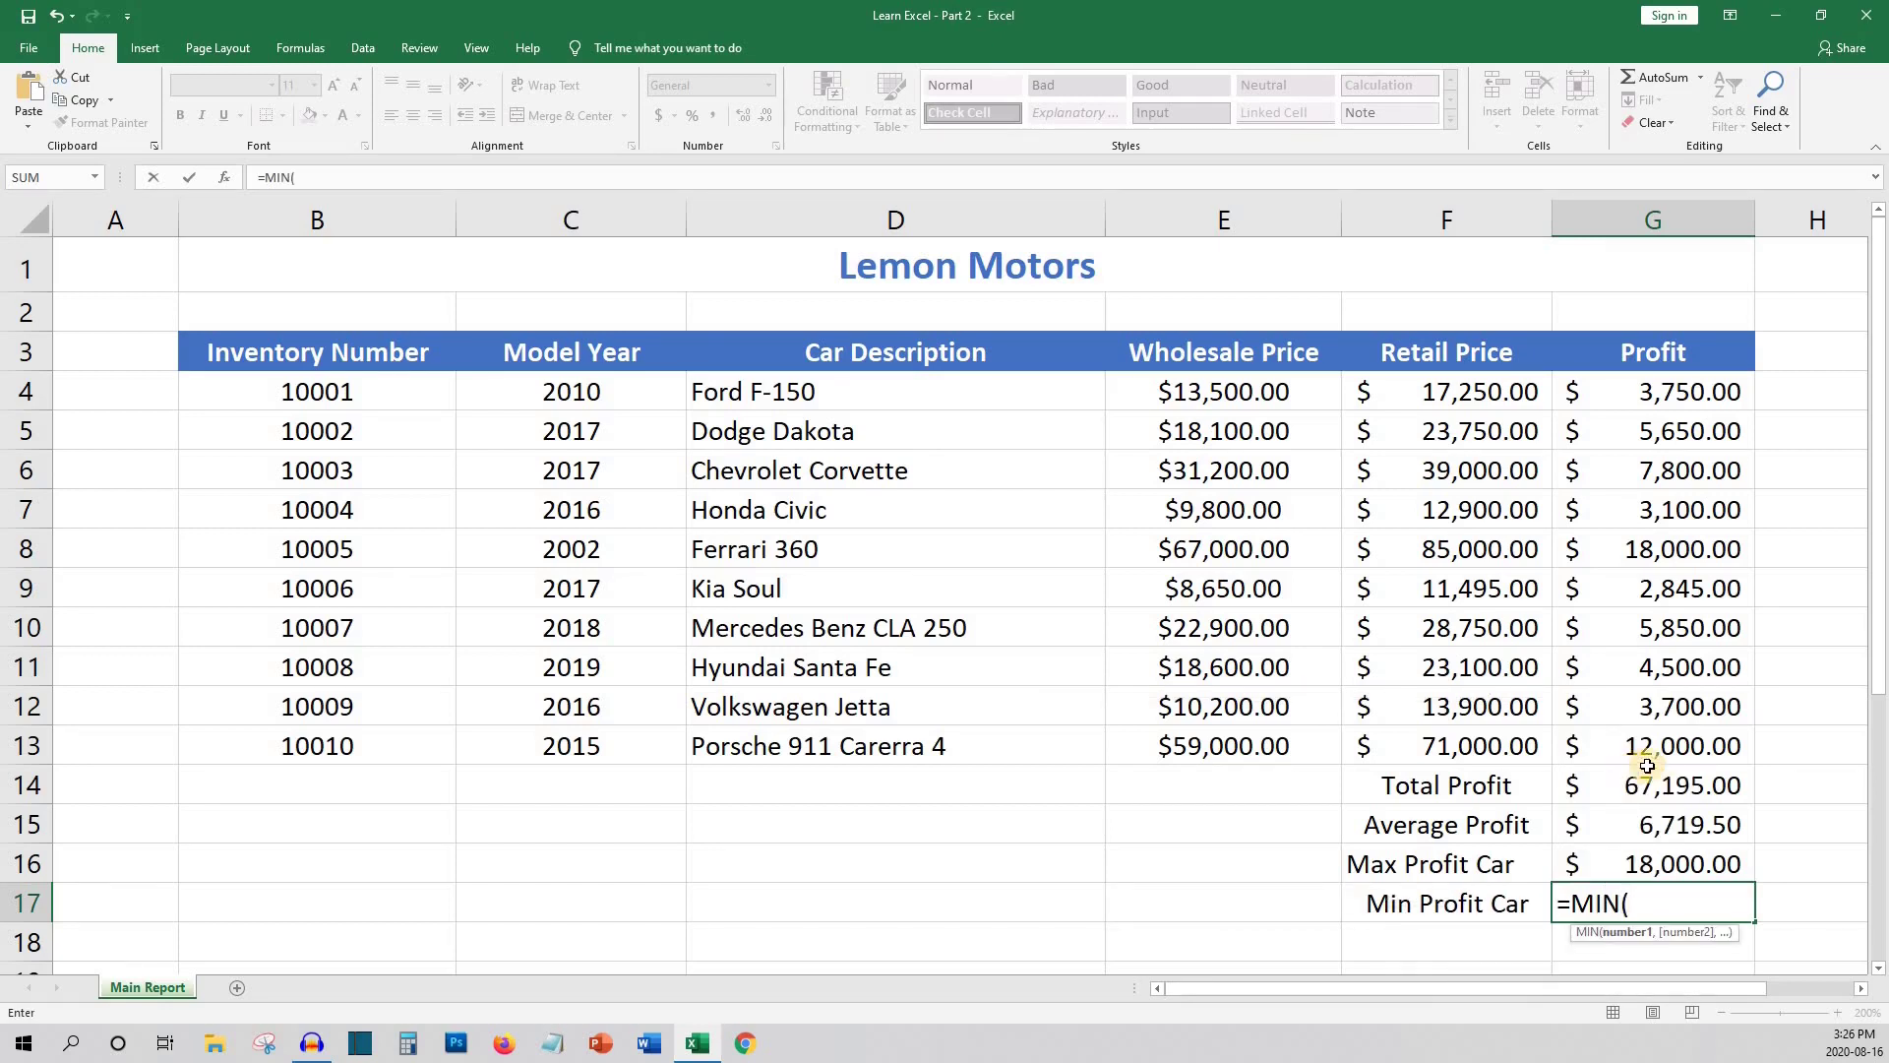
{"action": "left_click", "coordinate": [1687, 394]}
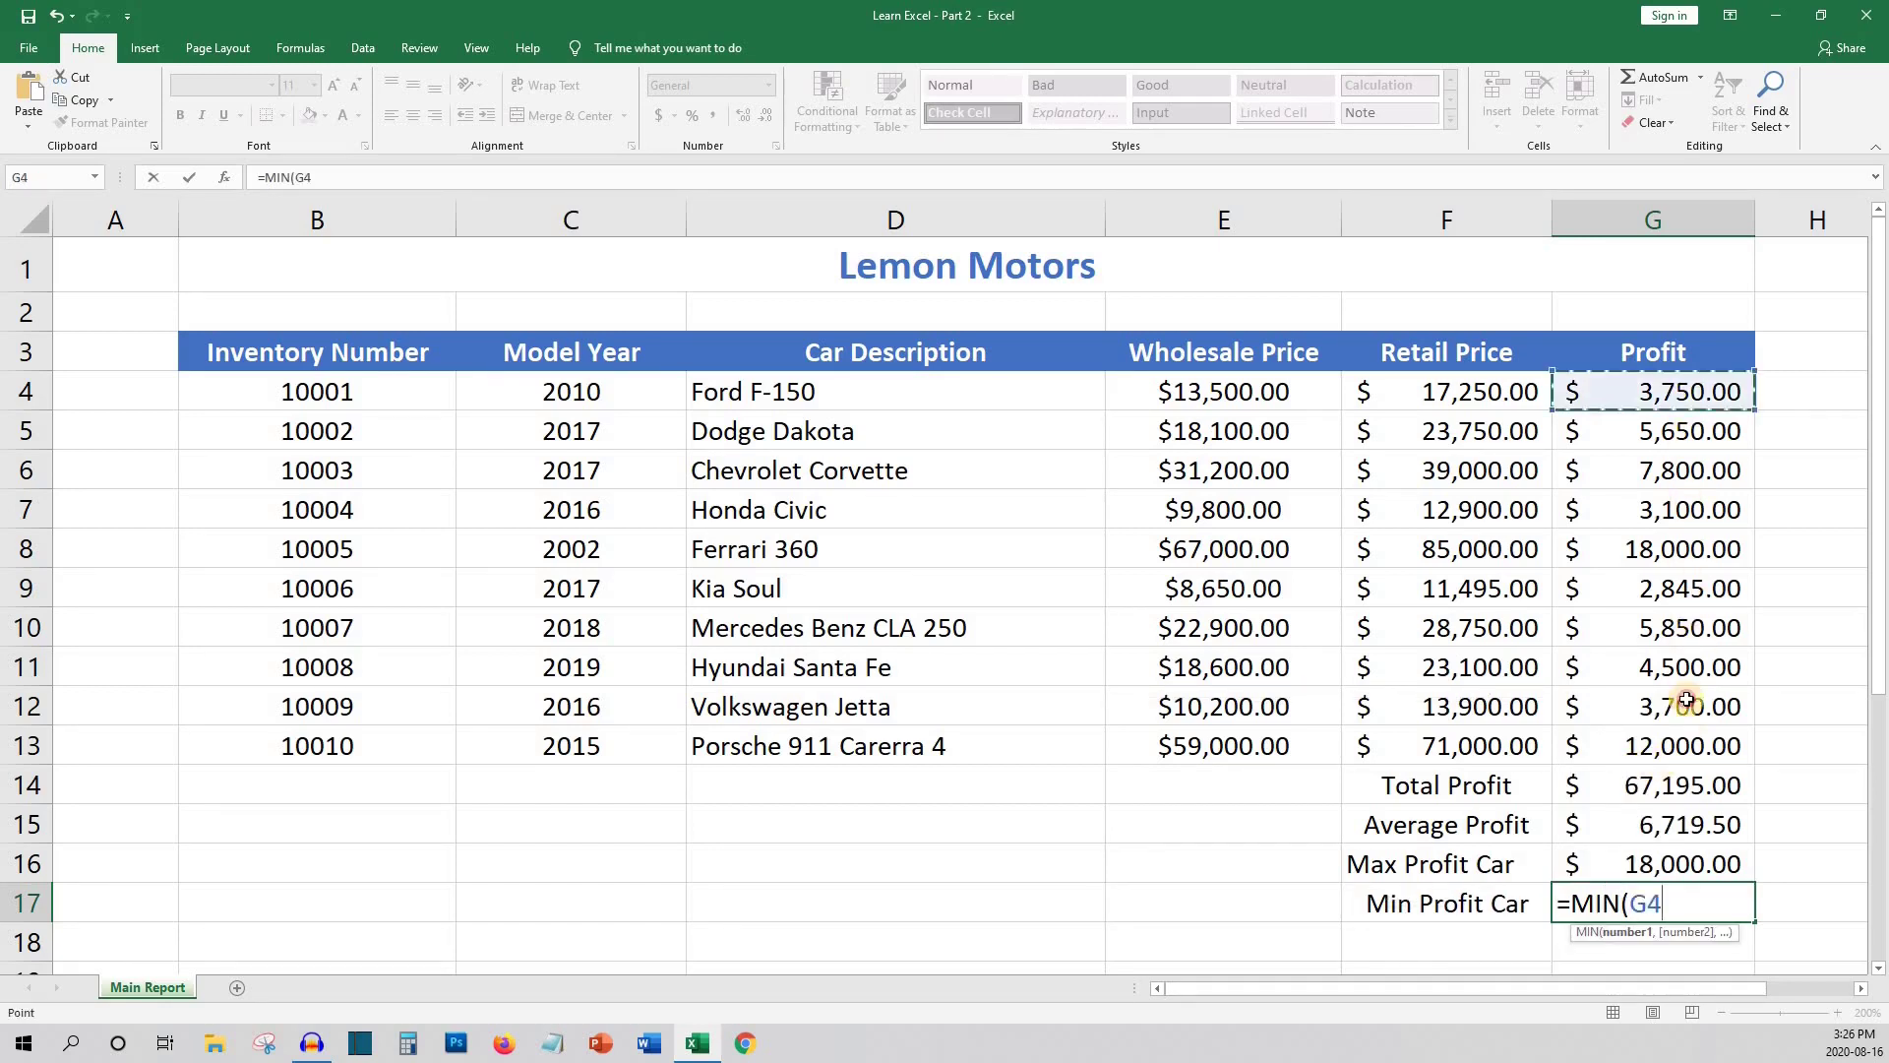
{"action": "left_click_drag", "start_coordinate": [1687, 699], "coordinate": [1691, 727]}
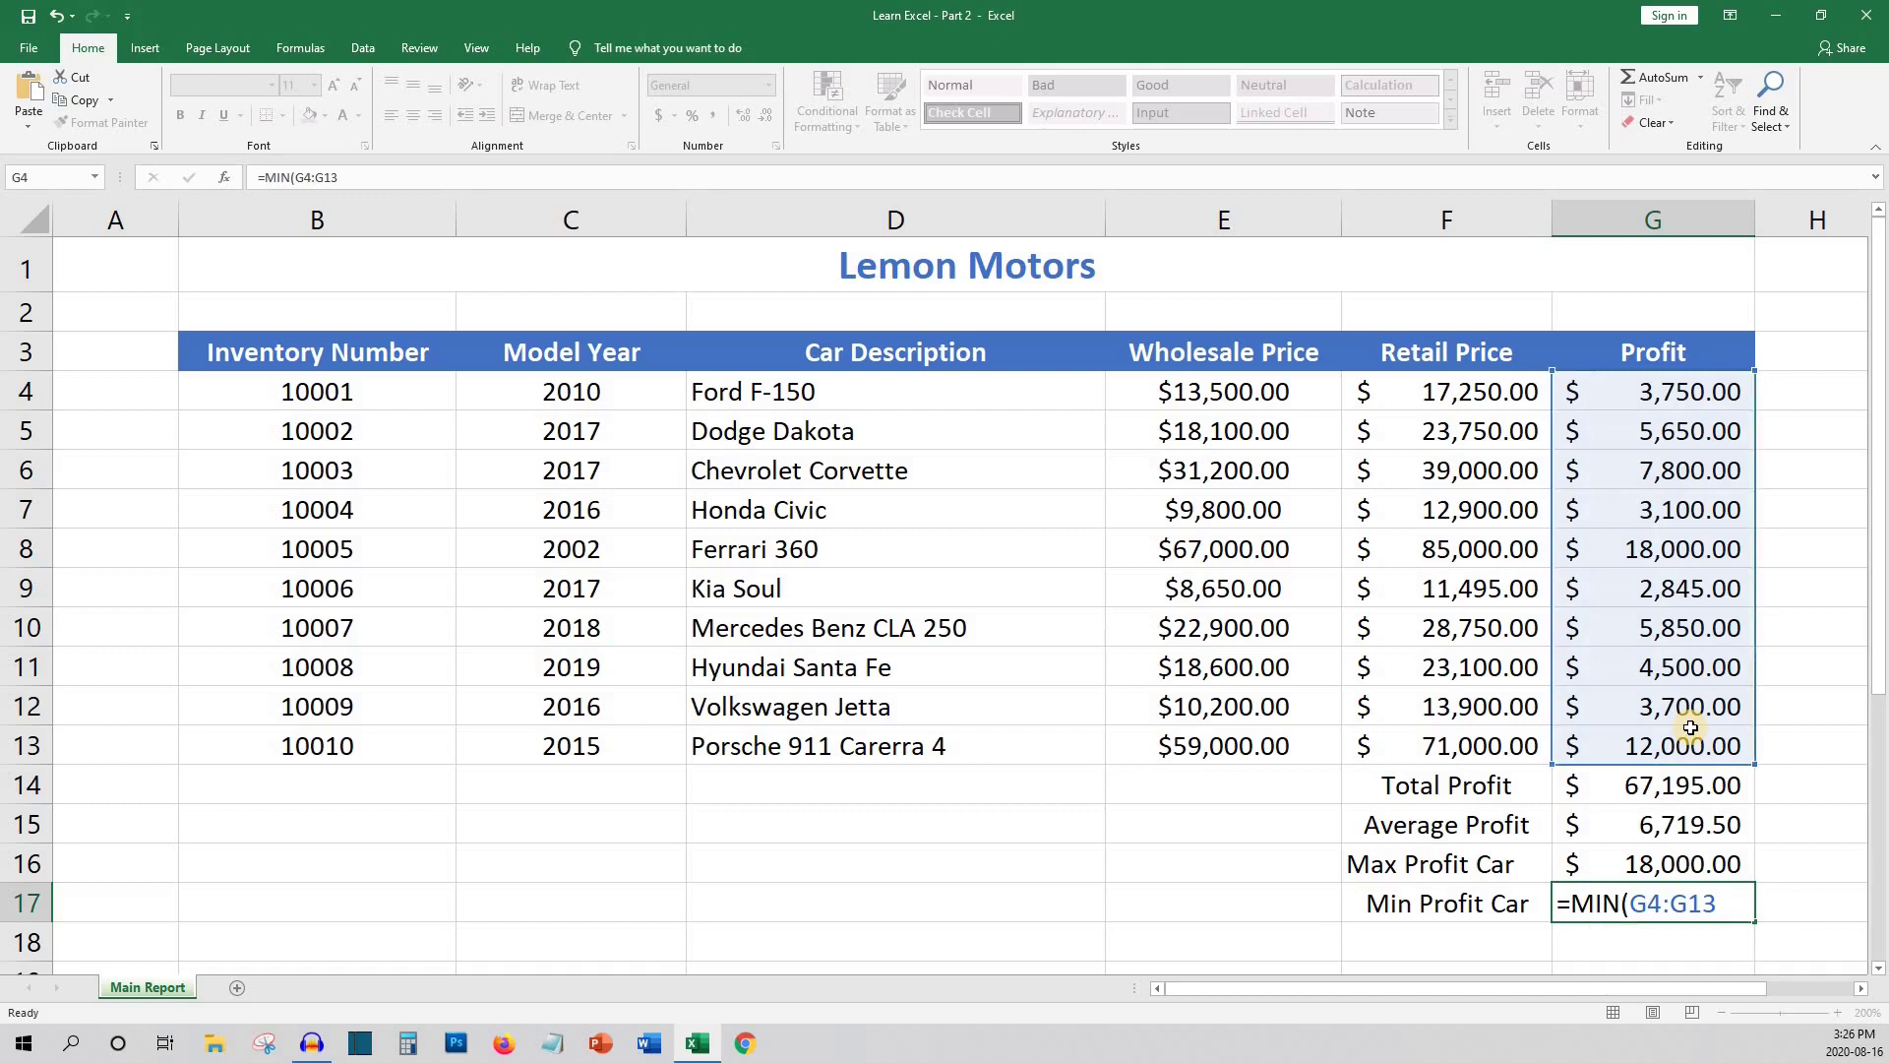
{"action": "key", "text": "Return"}
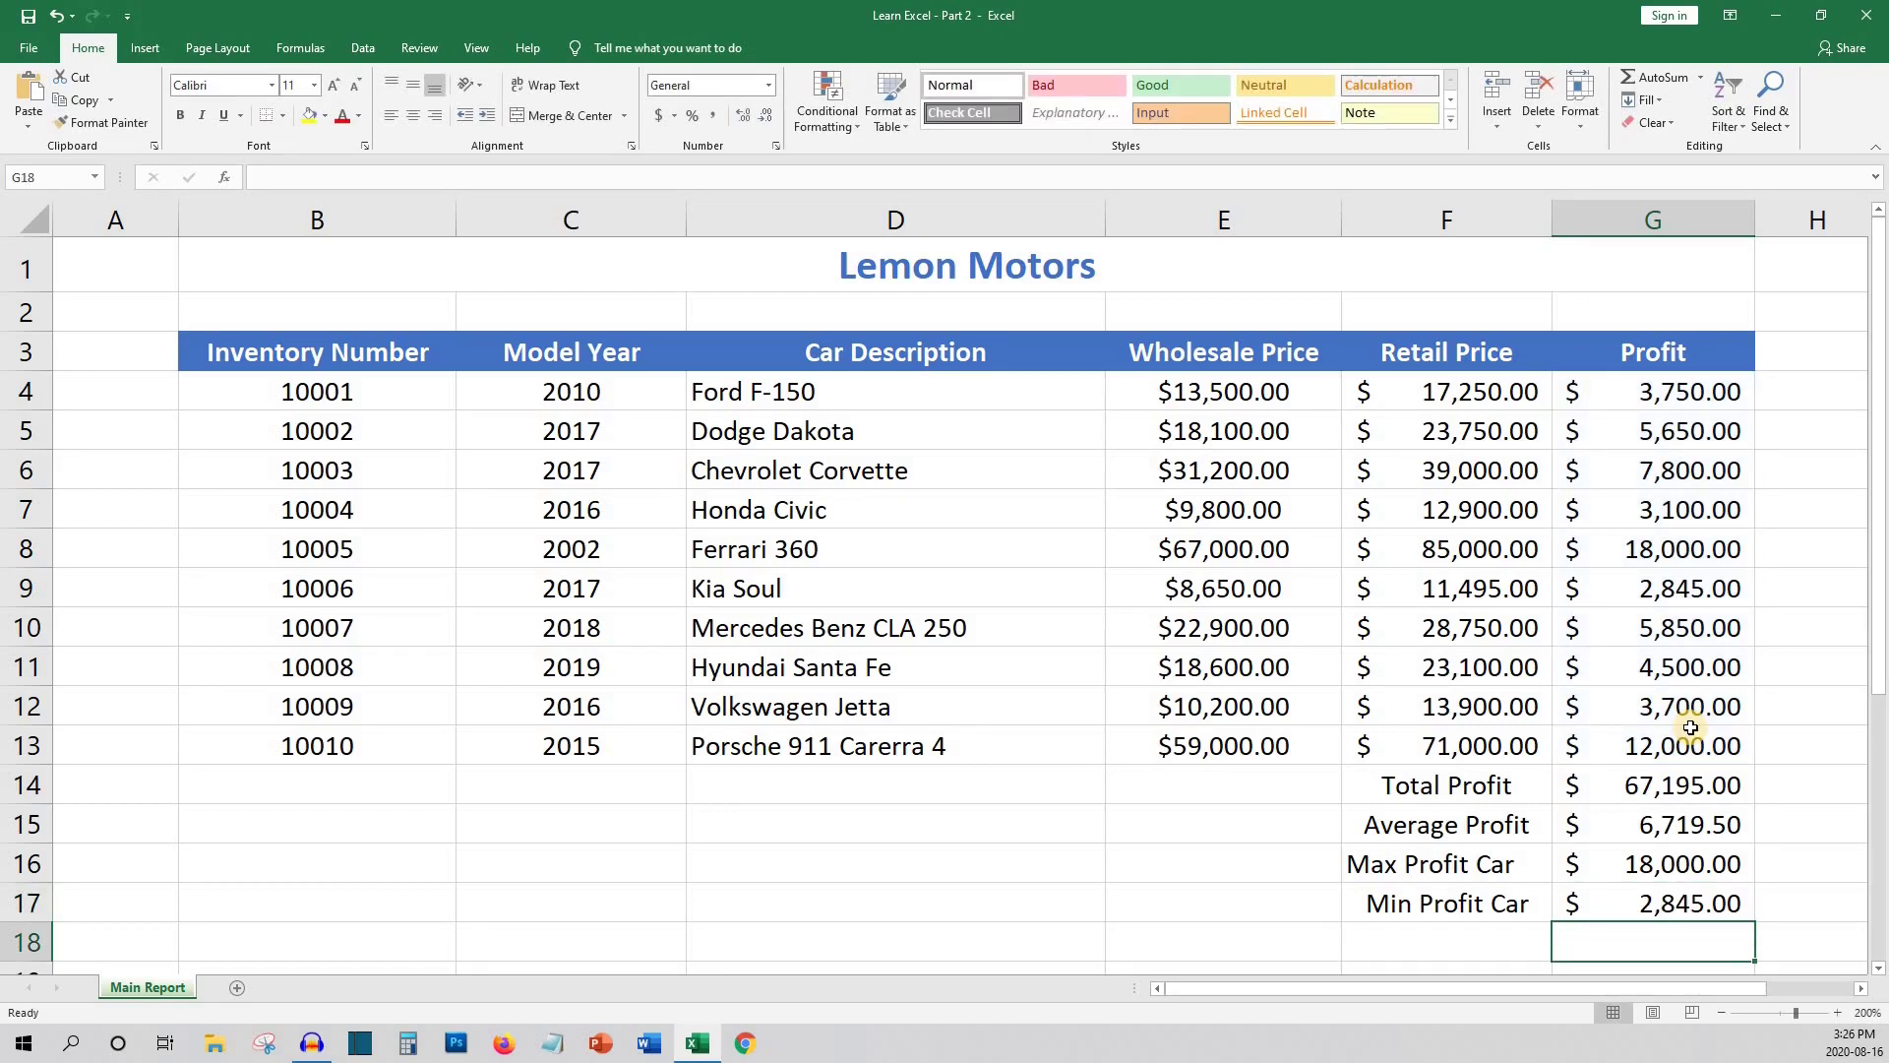
Browse the Financial function list in the Formulas tab's Function Library
{"action": "left_click", "coordinate": [311, 44]}
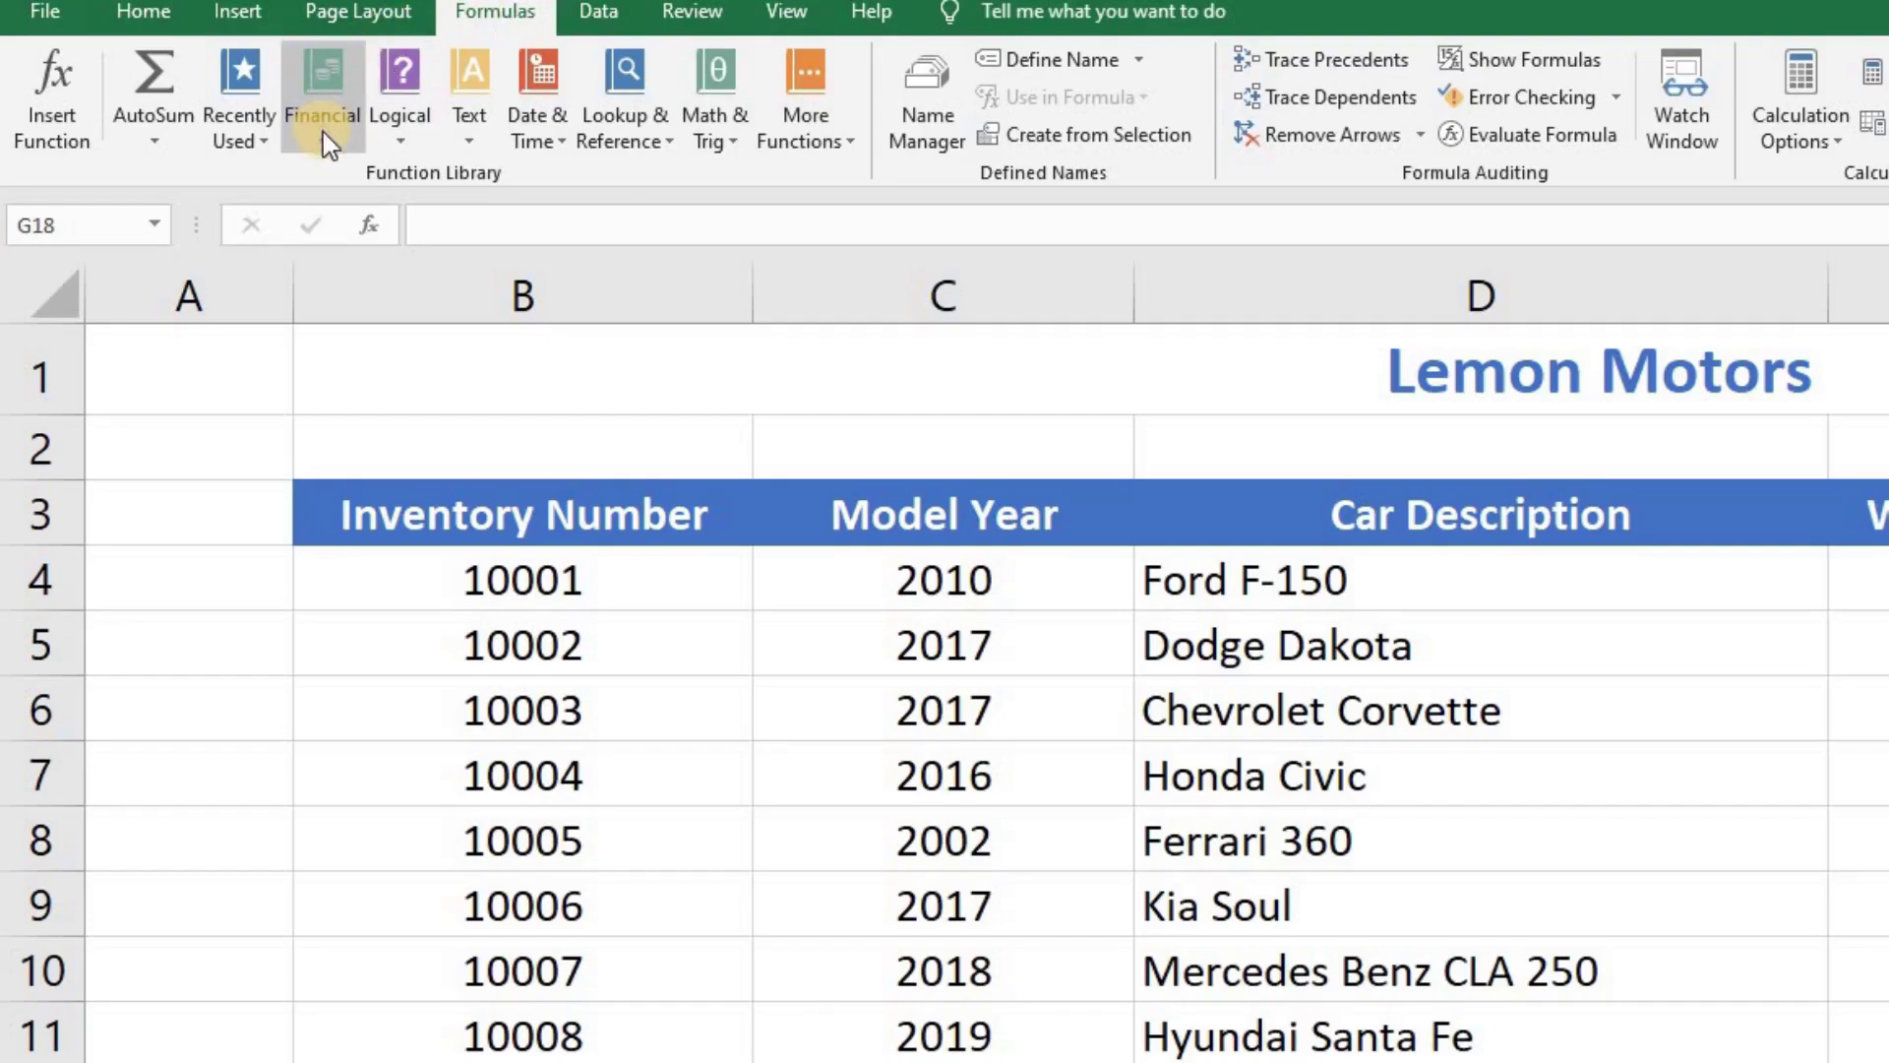
{"action": "left_click", "coordinate": [323, 132]}
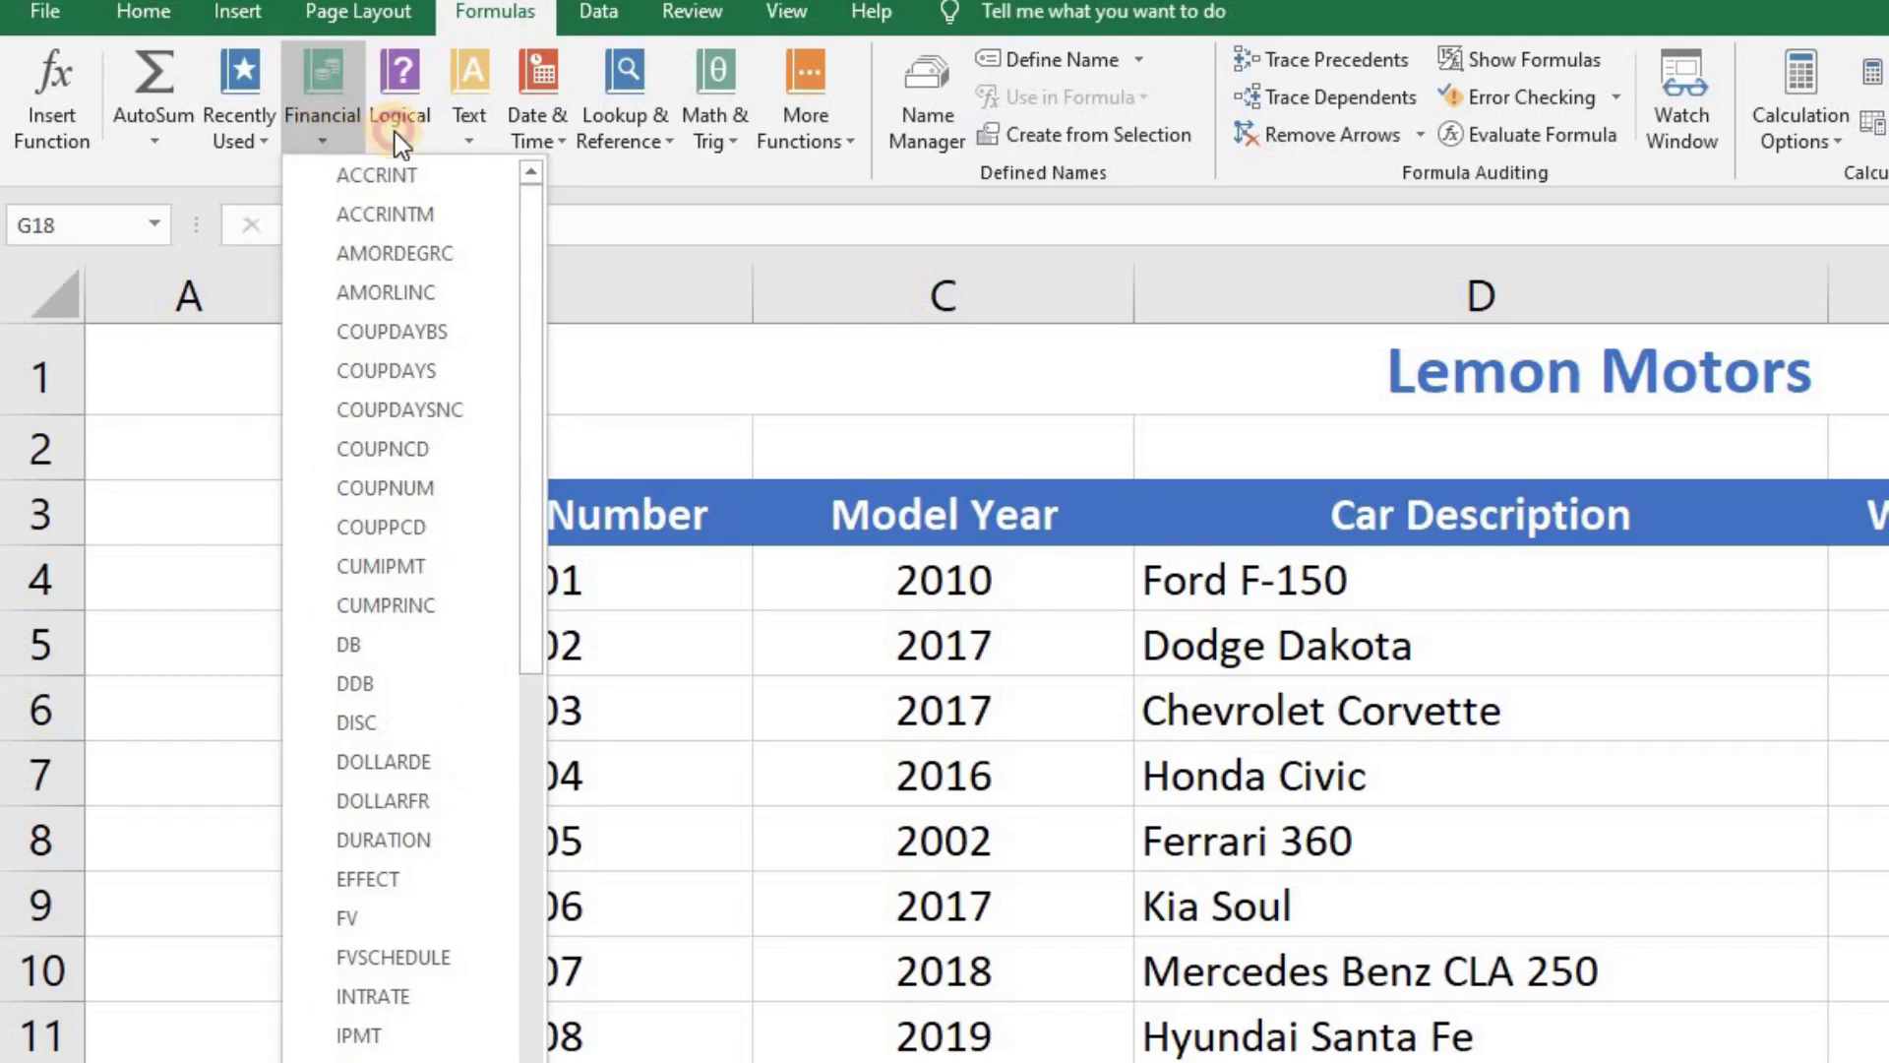
{"action": "mouse_move", "coordinate": [401, 142]}
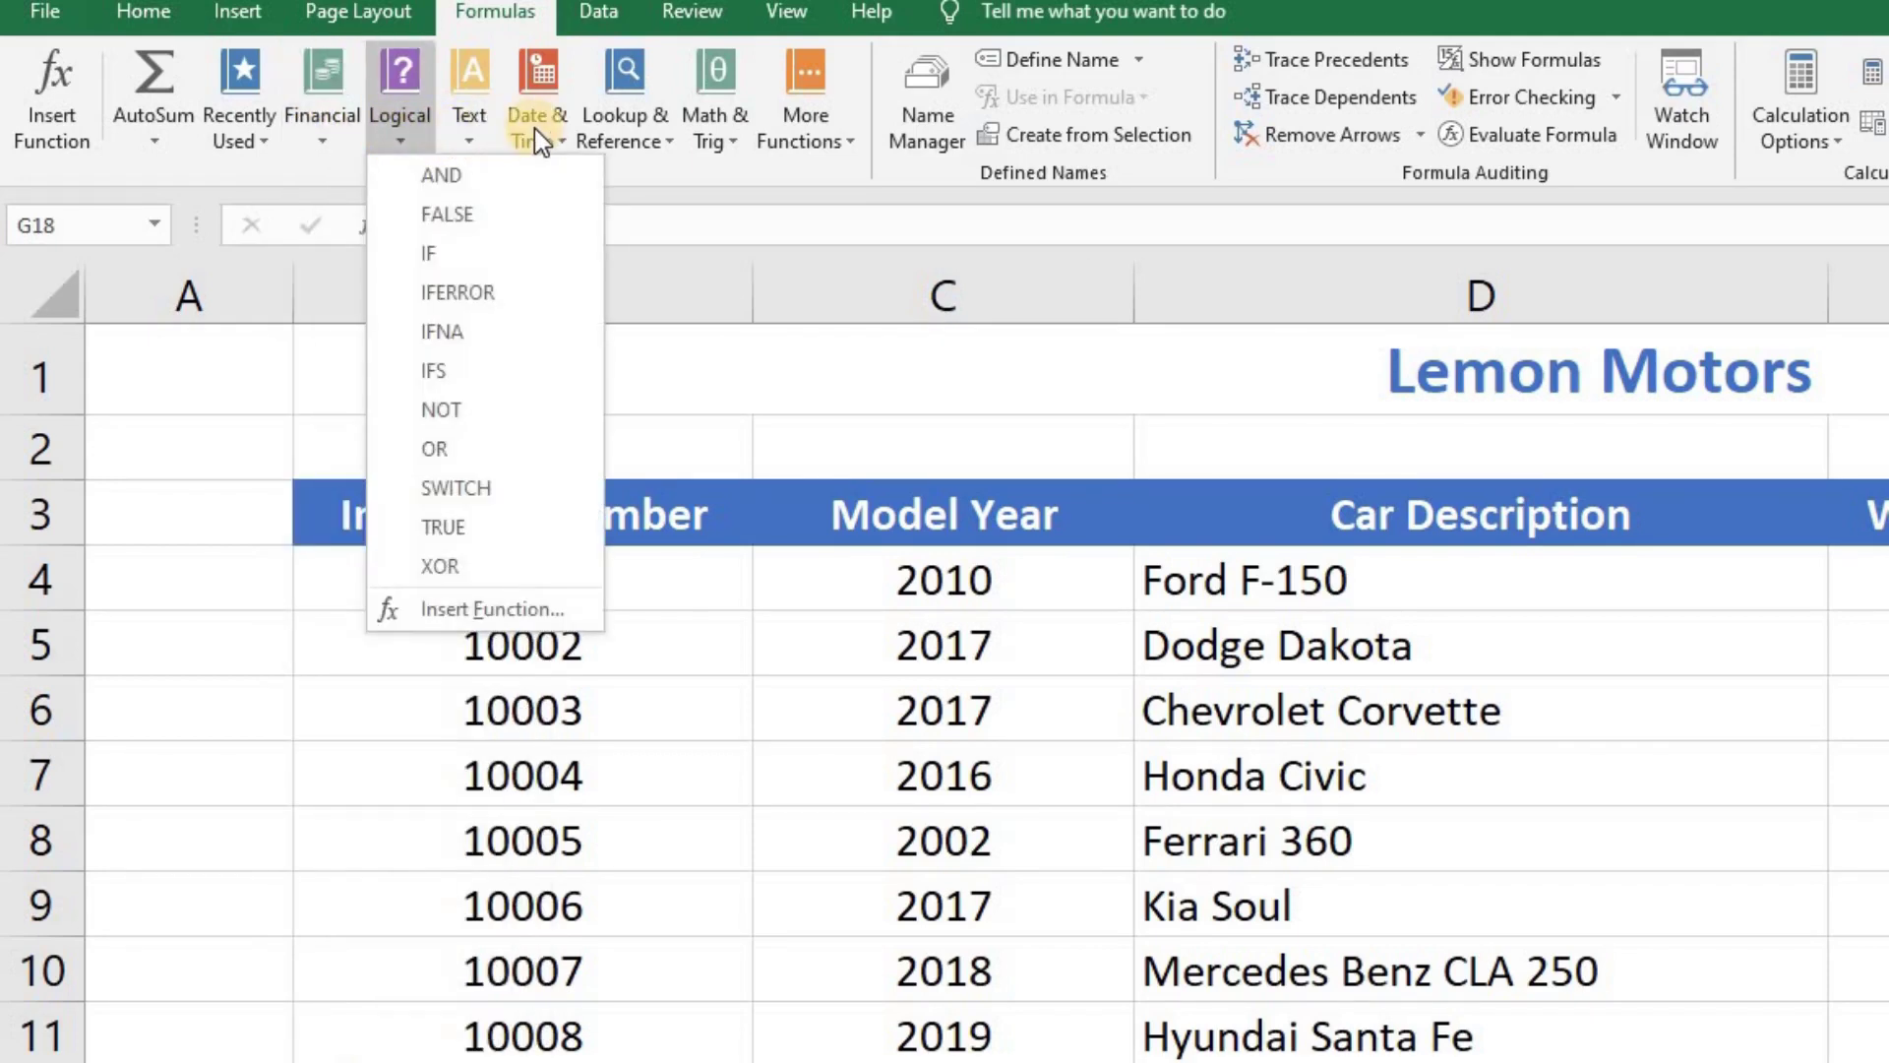
{"action": "key", "text": "Escape"}
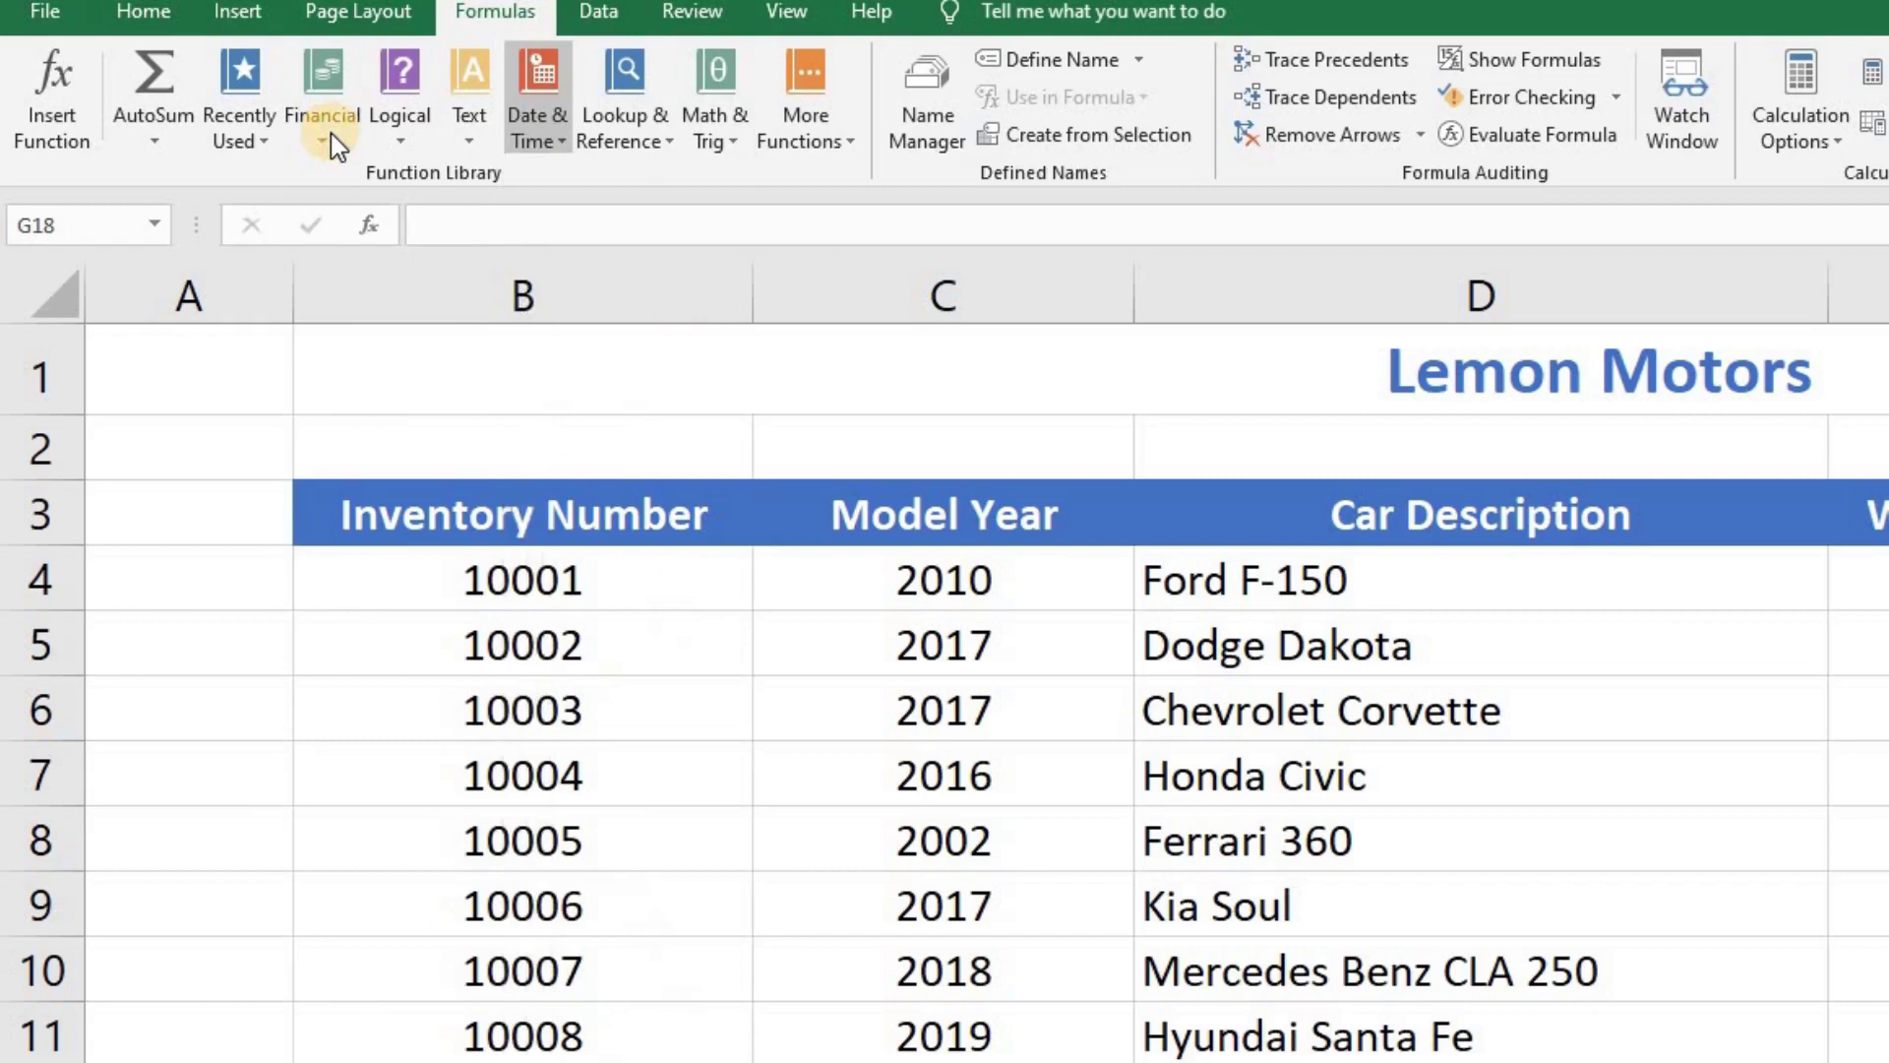
{"action": "left_click", "coordinate": [330, 133]}
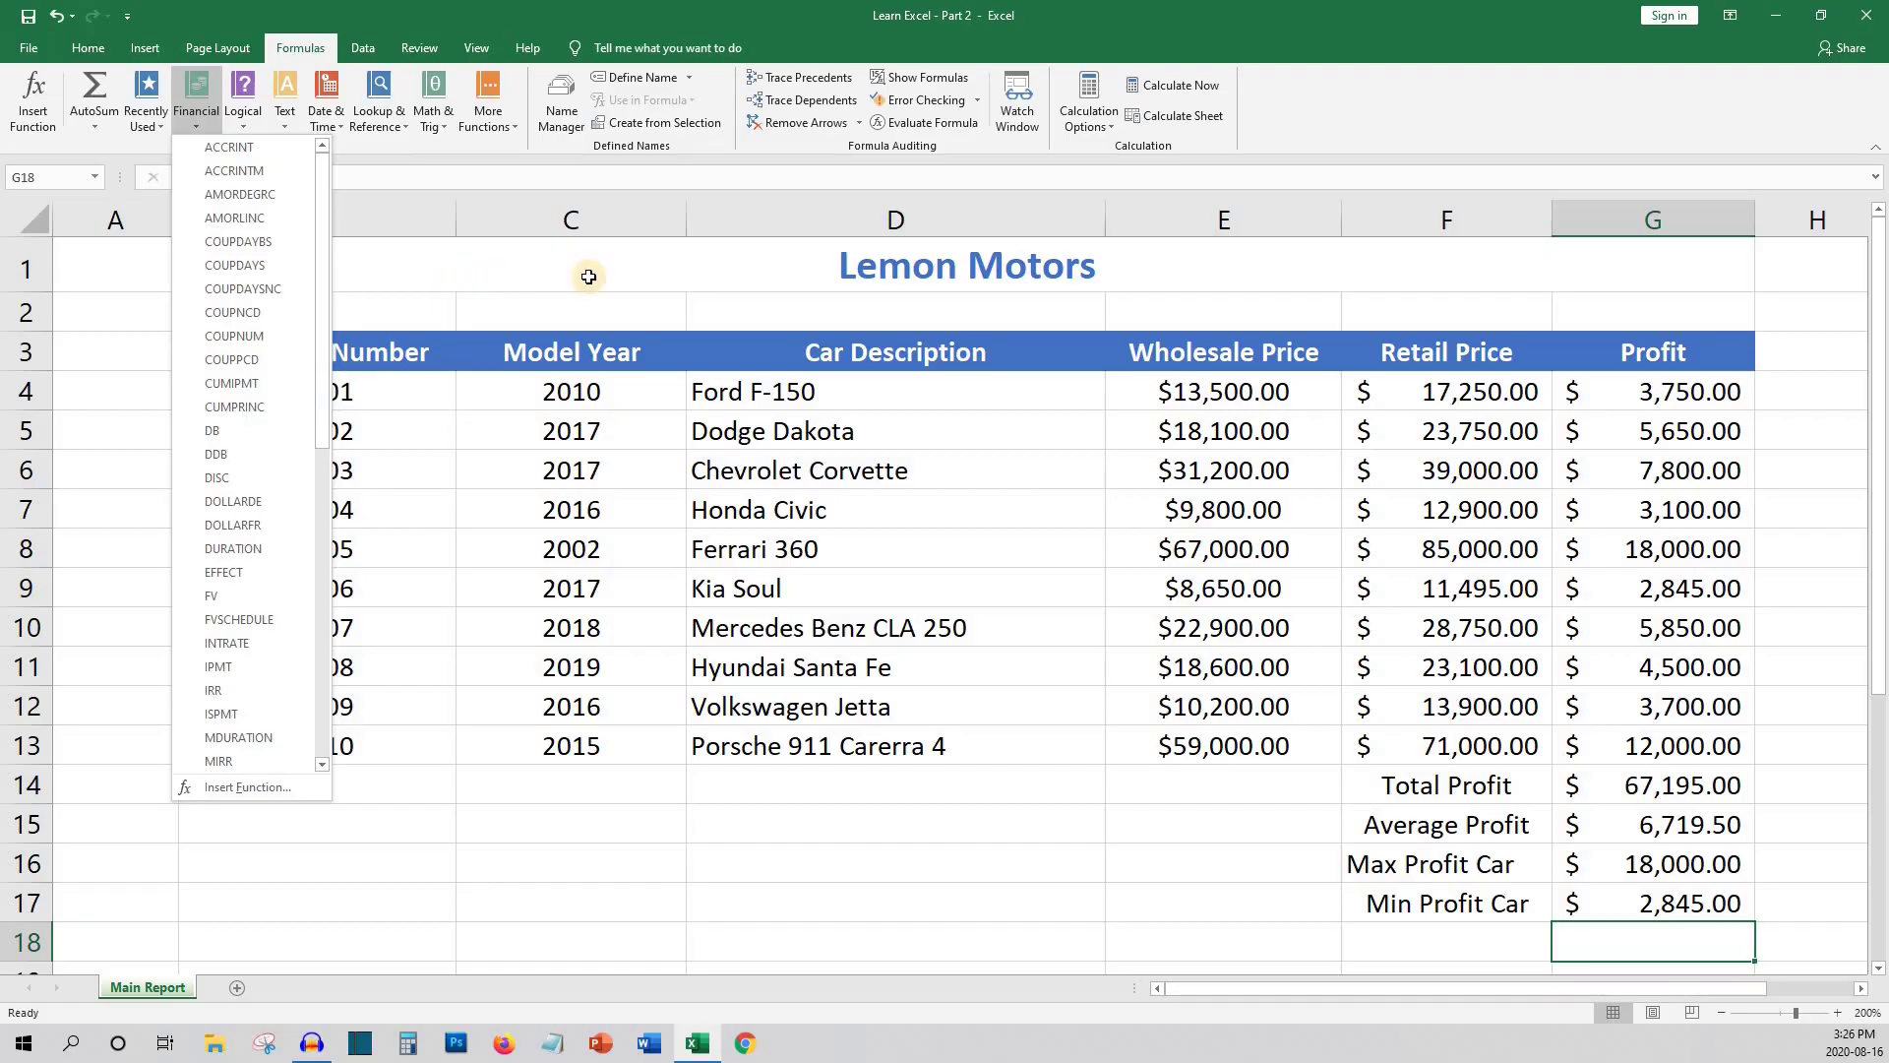
{"action": "left_click", "coordinate": [1788, 740]}
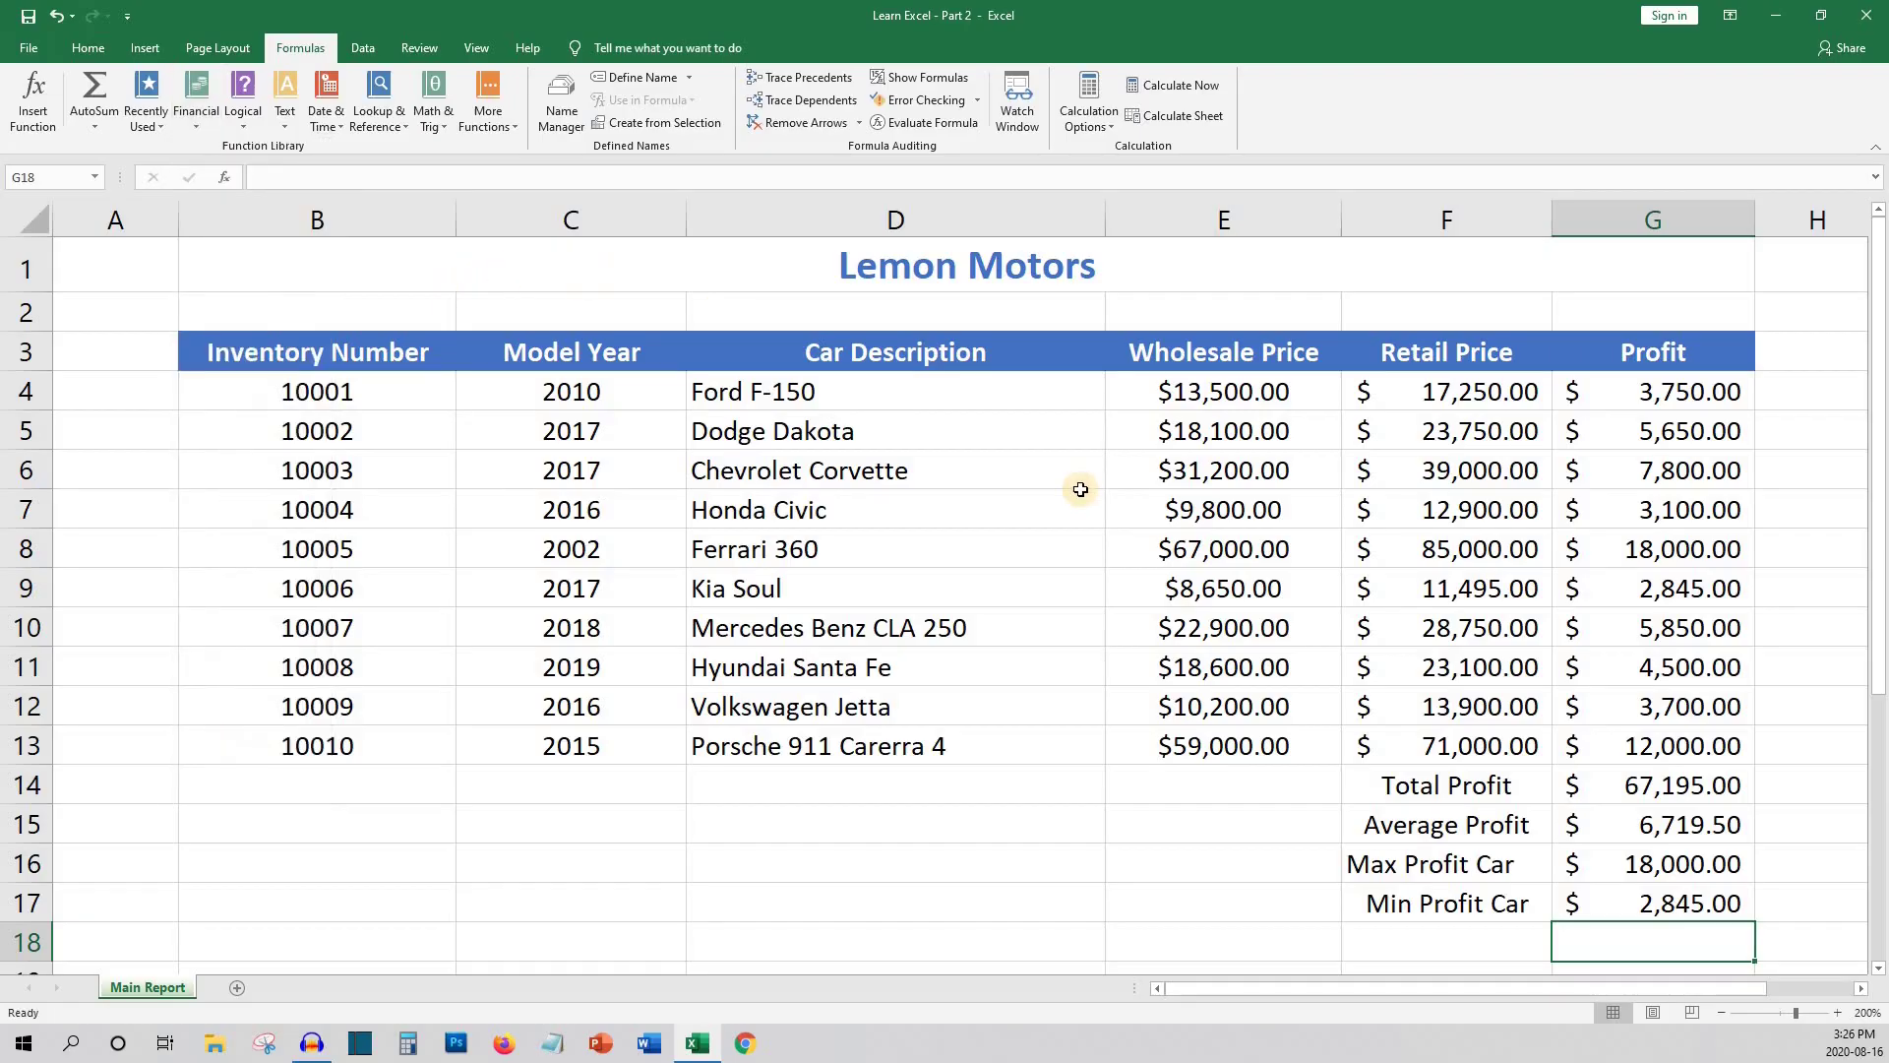
Clear the total, average, max and min summary block in F14:G17
{"action": "left_click", "coordinate": [1210, 540]}
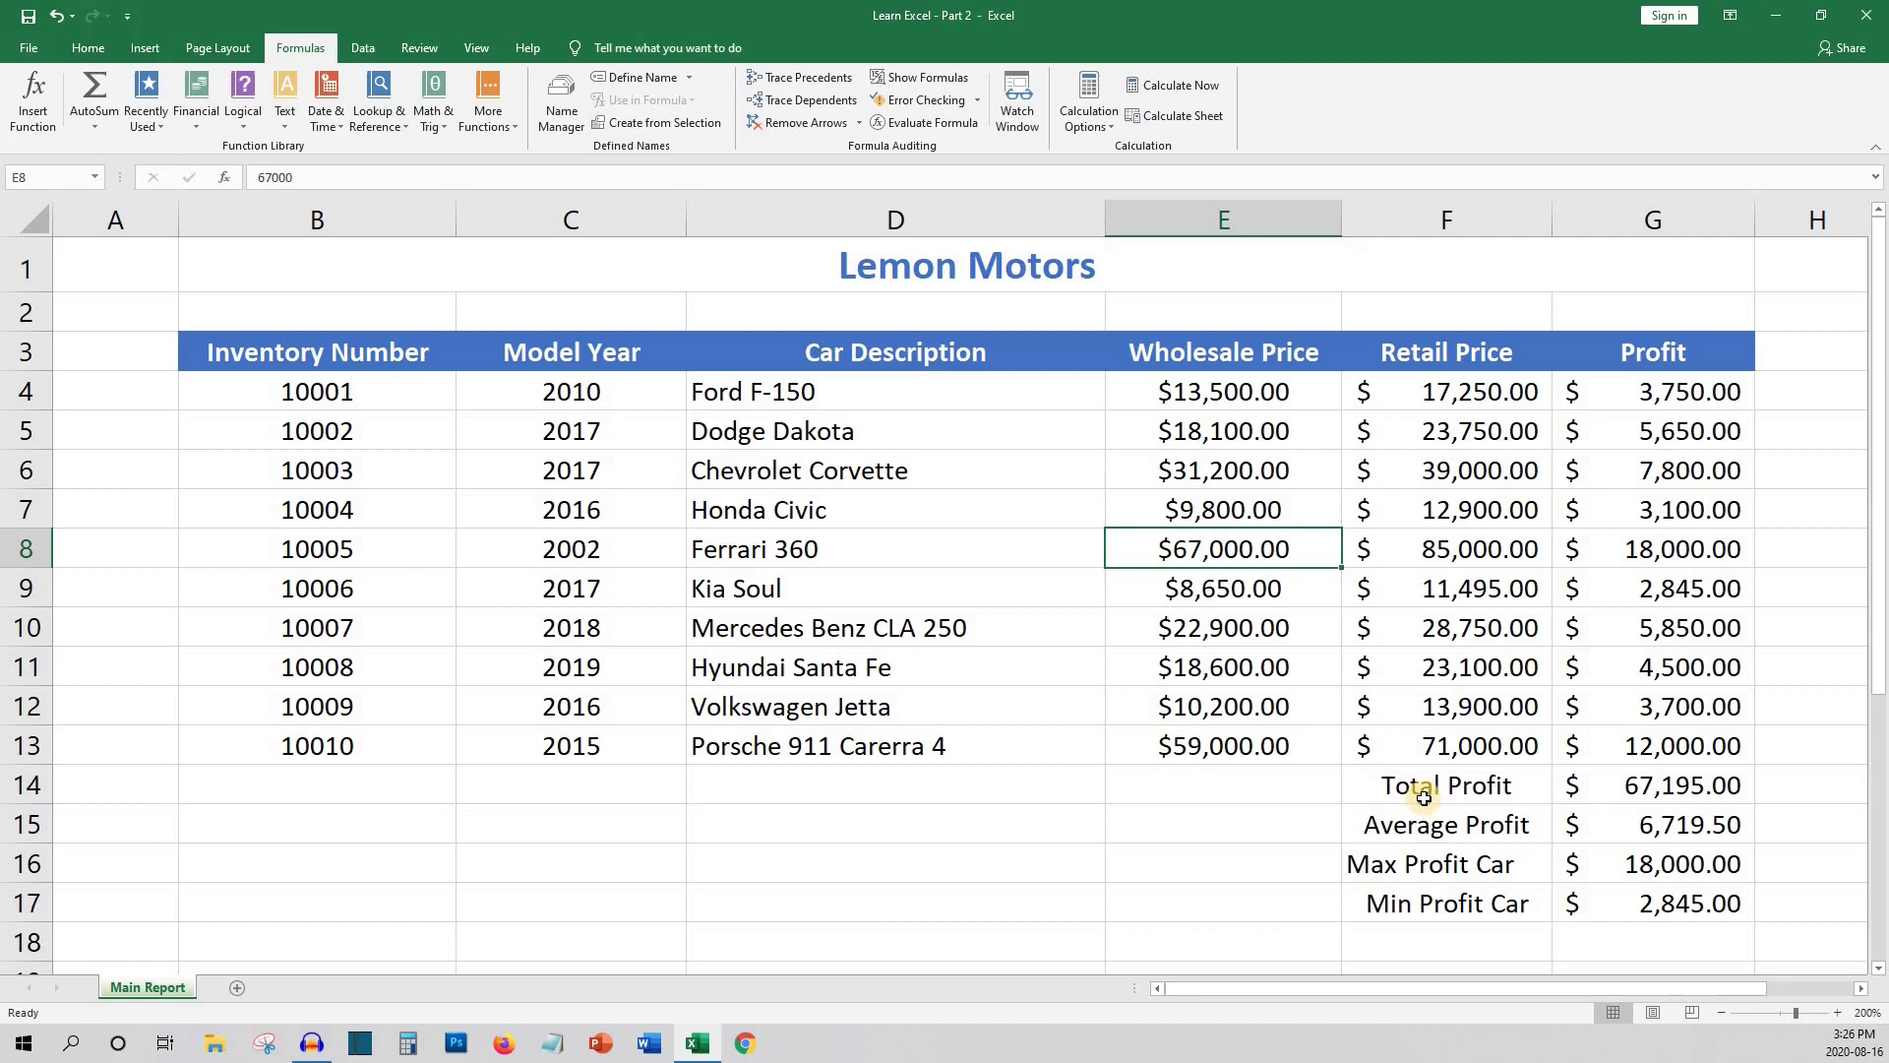
{"action": "left_click_drag", "start_coordinate": [1424, 797], "coordinate": [1575, 899]}
{"action": "key", "text": "Delete"}
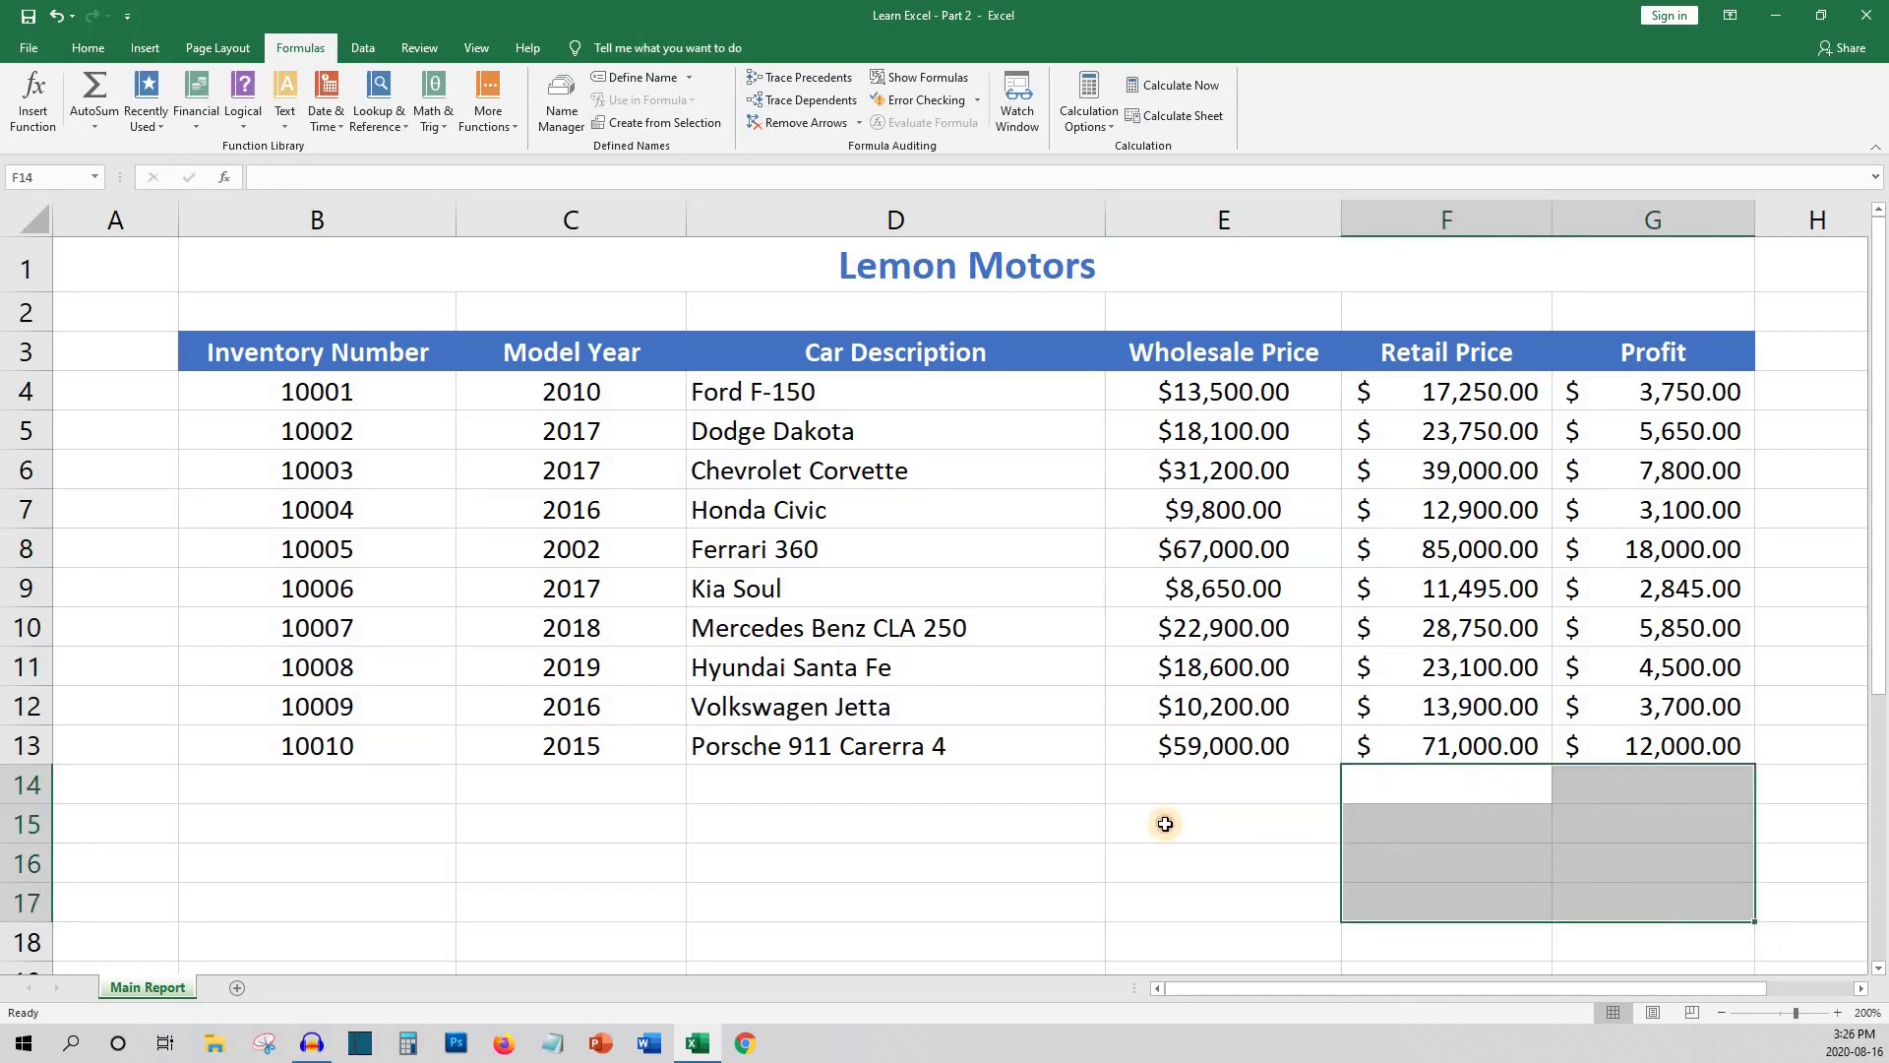
{"action": "left_click", "coordinate": [1165, 824]}
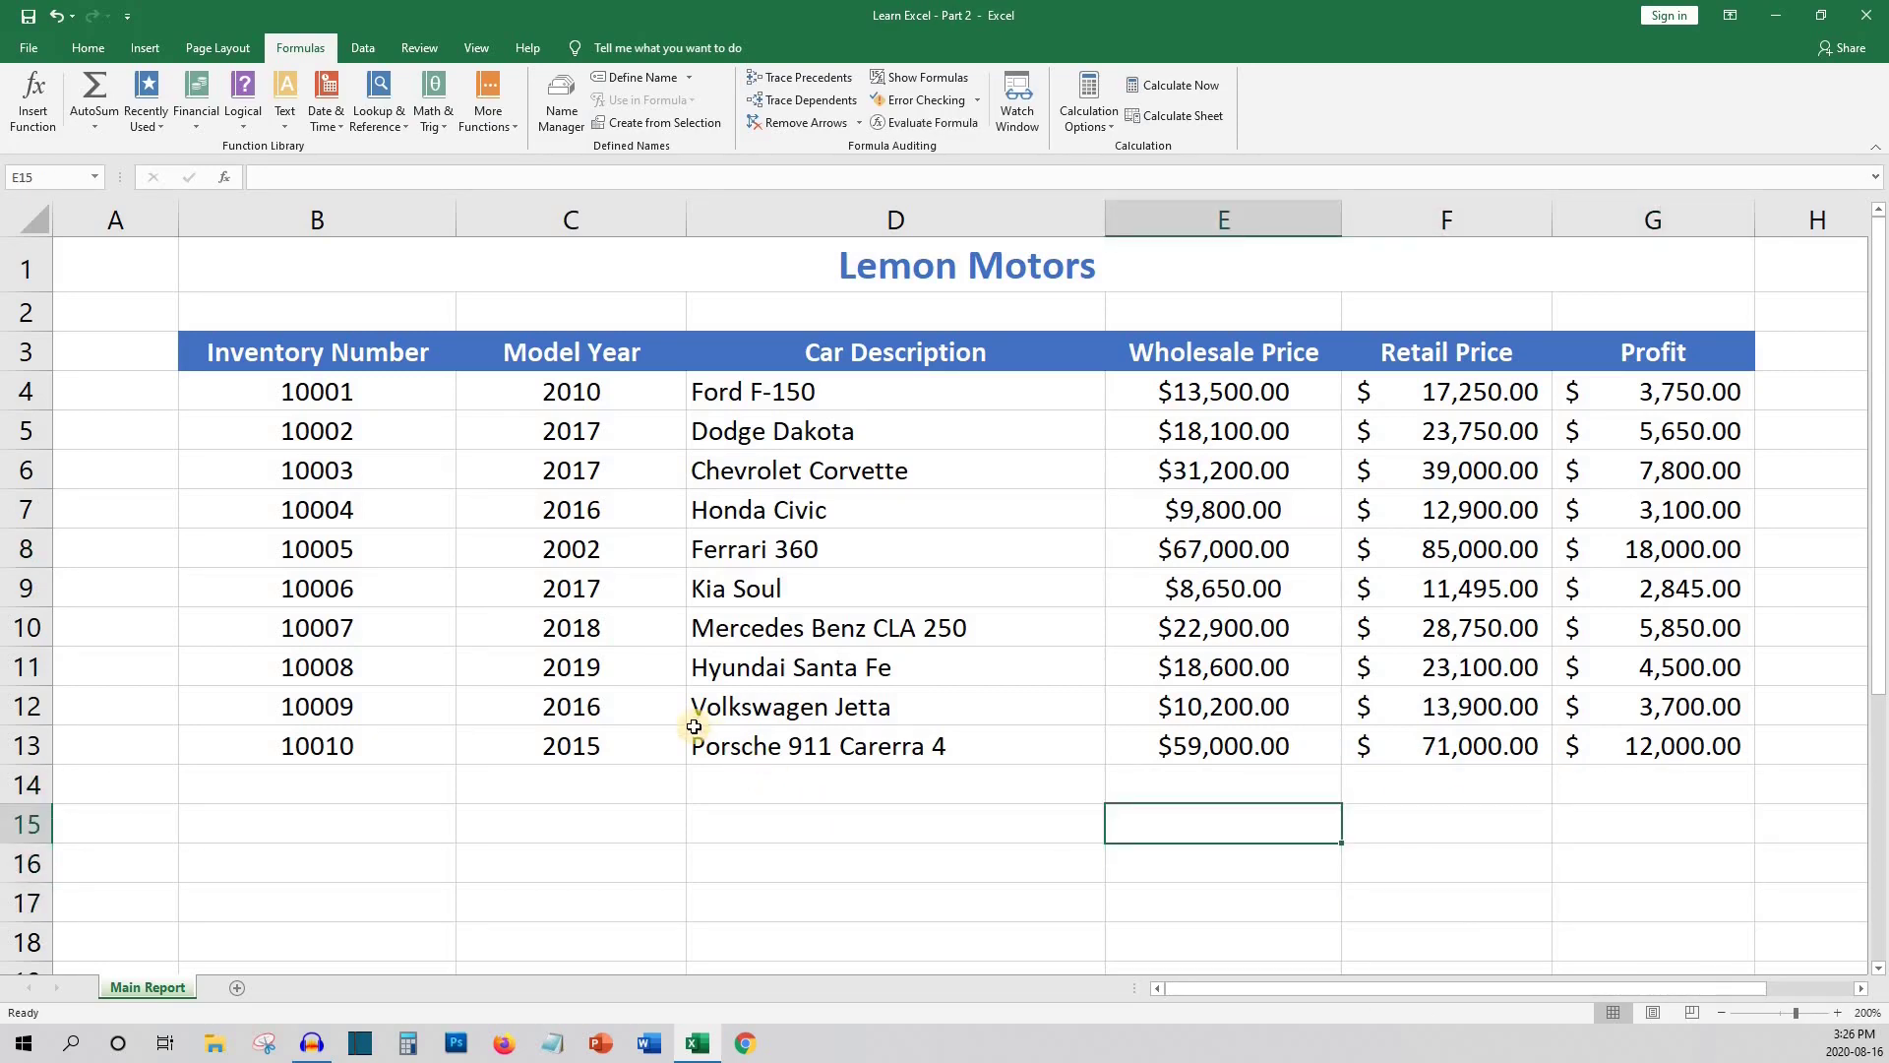
Copy the six car rows C8:G13 and paste them starting at C14
{"action": "left_click_drag", "start_coordinate": [551, 549], "coordinate": [1575, 746]}
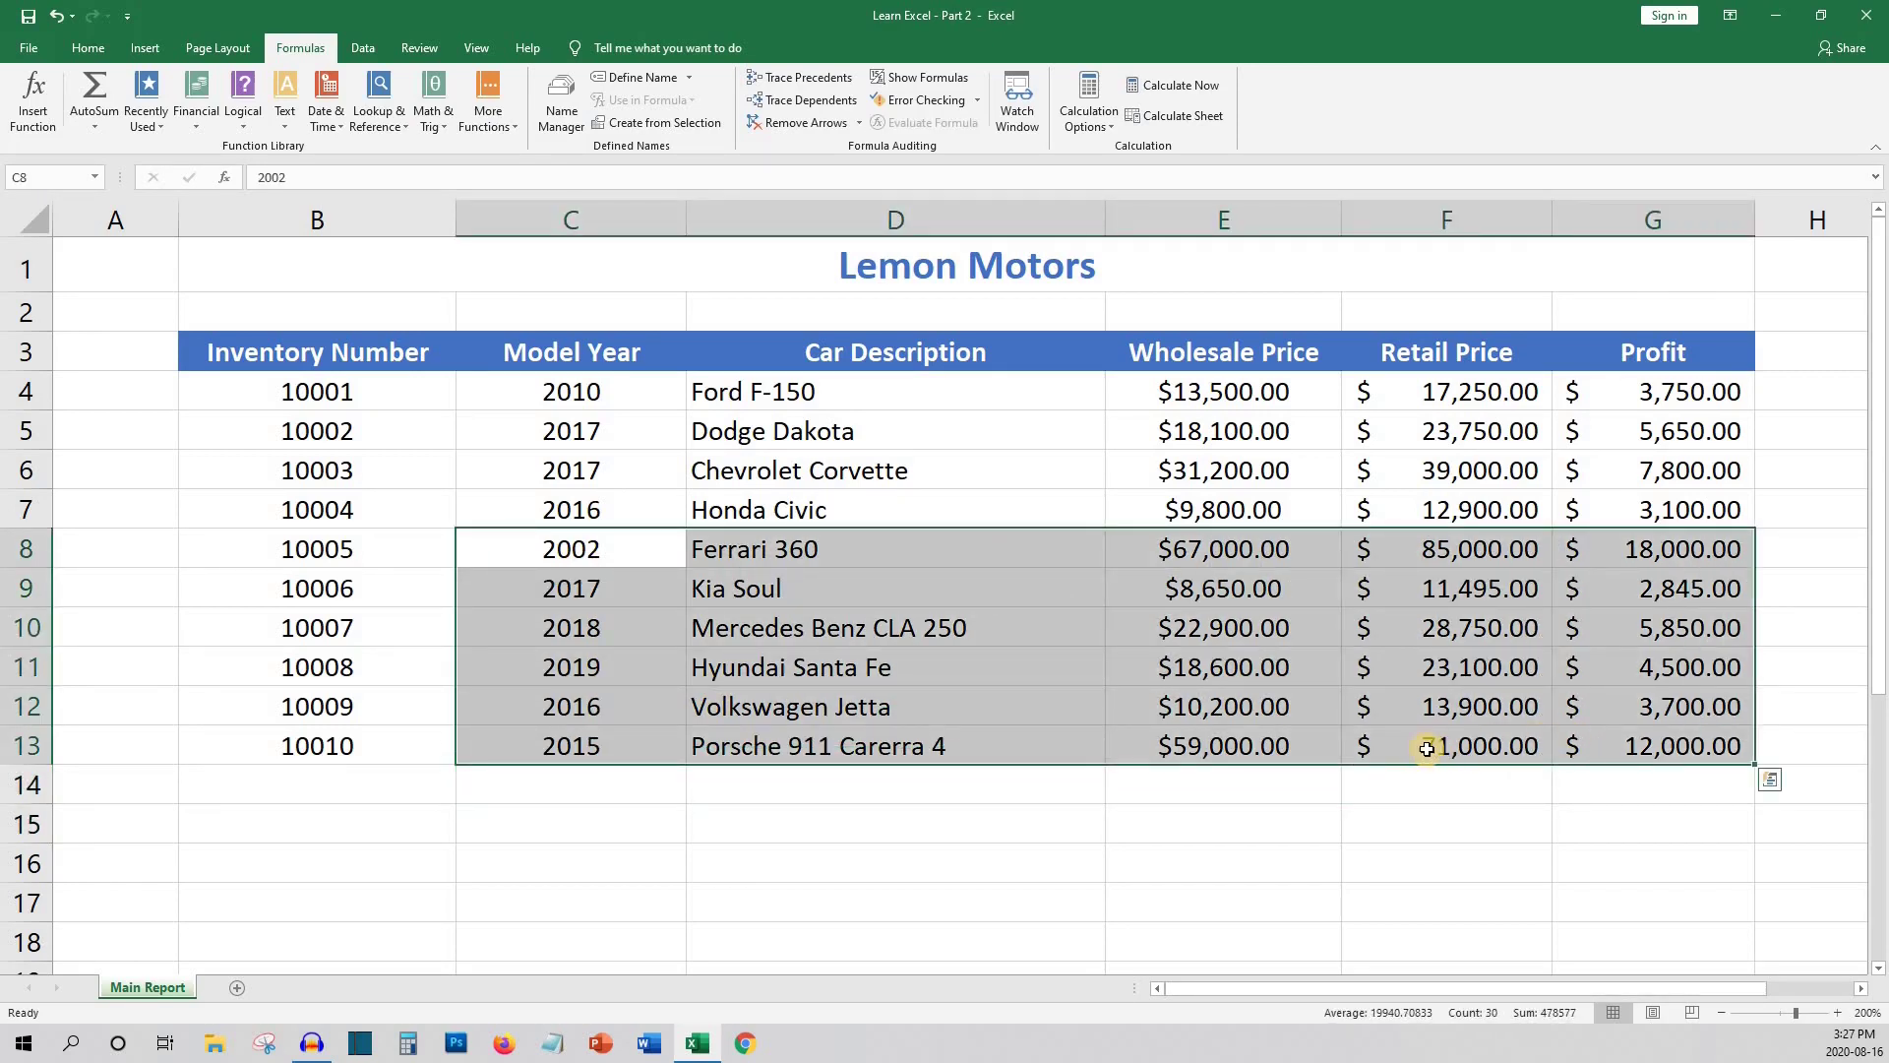
{"action": "key", "text": "ctrl+c"}
{"action": "left_click", "coordinate": [624, 784]}
{"action": "key", "text": "ctrl+v"}
{"action": "scroll", "coordinate": [642, 794], "scroll_direction": "down", "scroll_amount": 2}
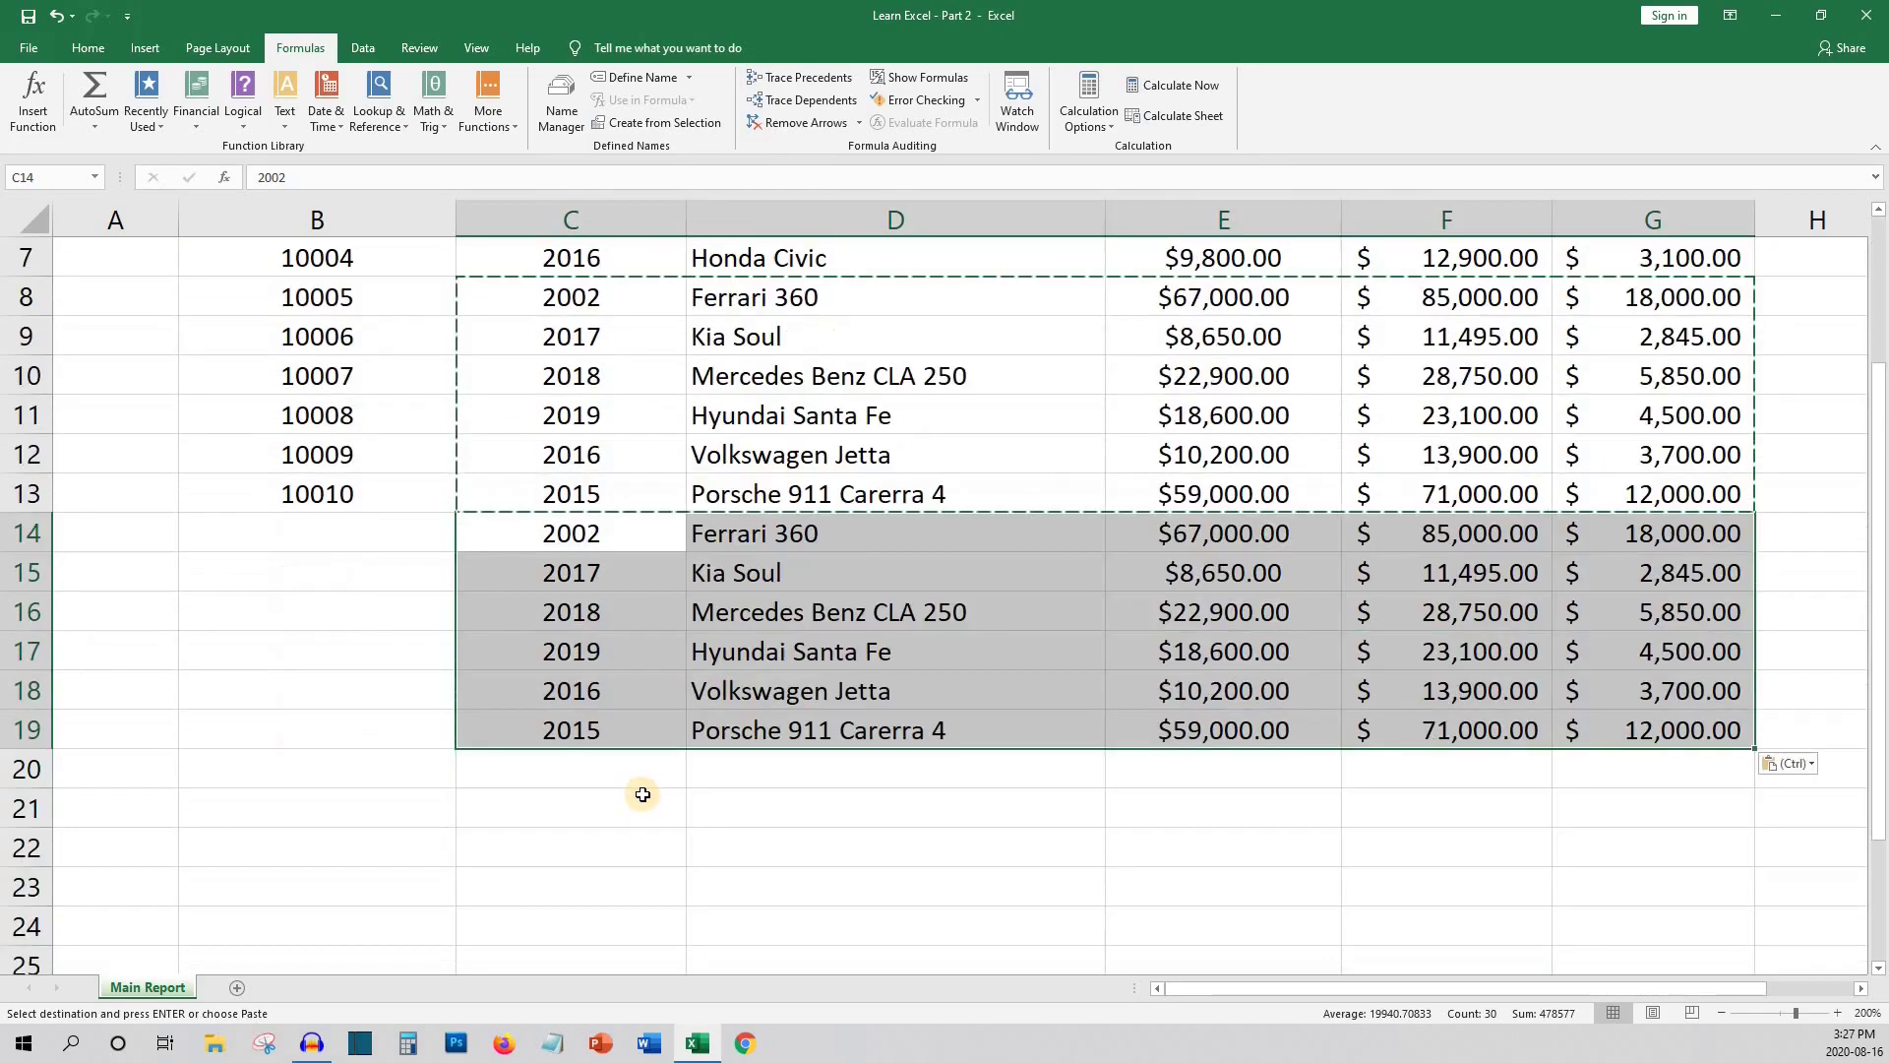
{"action": "left_click", "coordinate": [650, 746]}
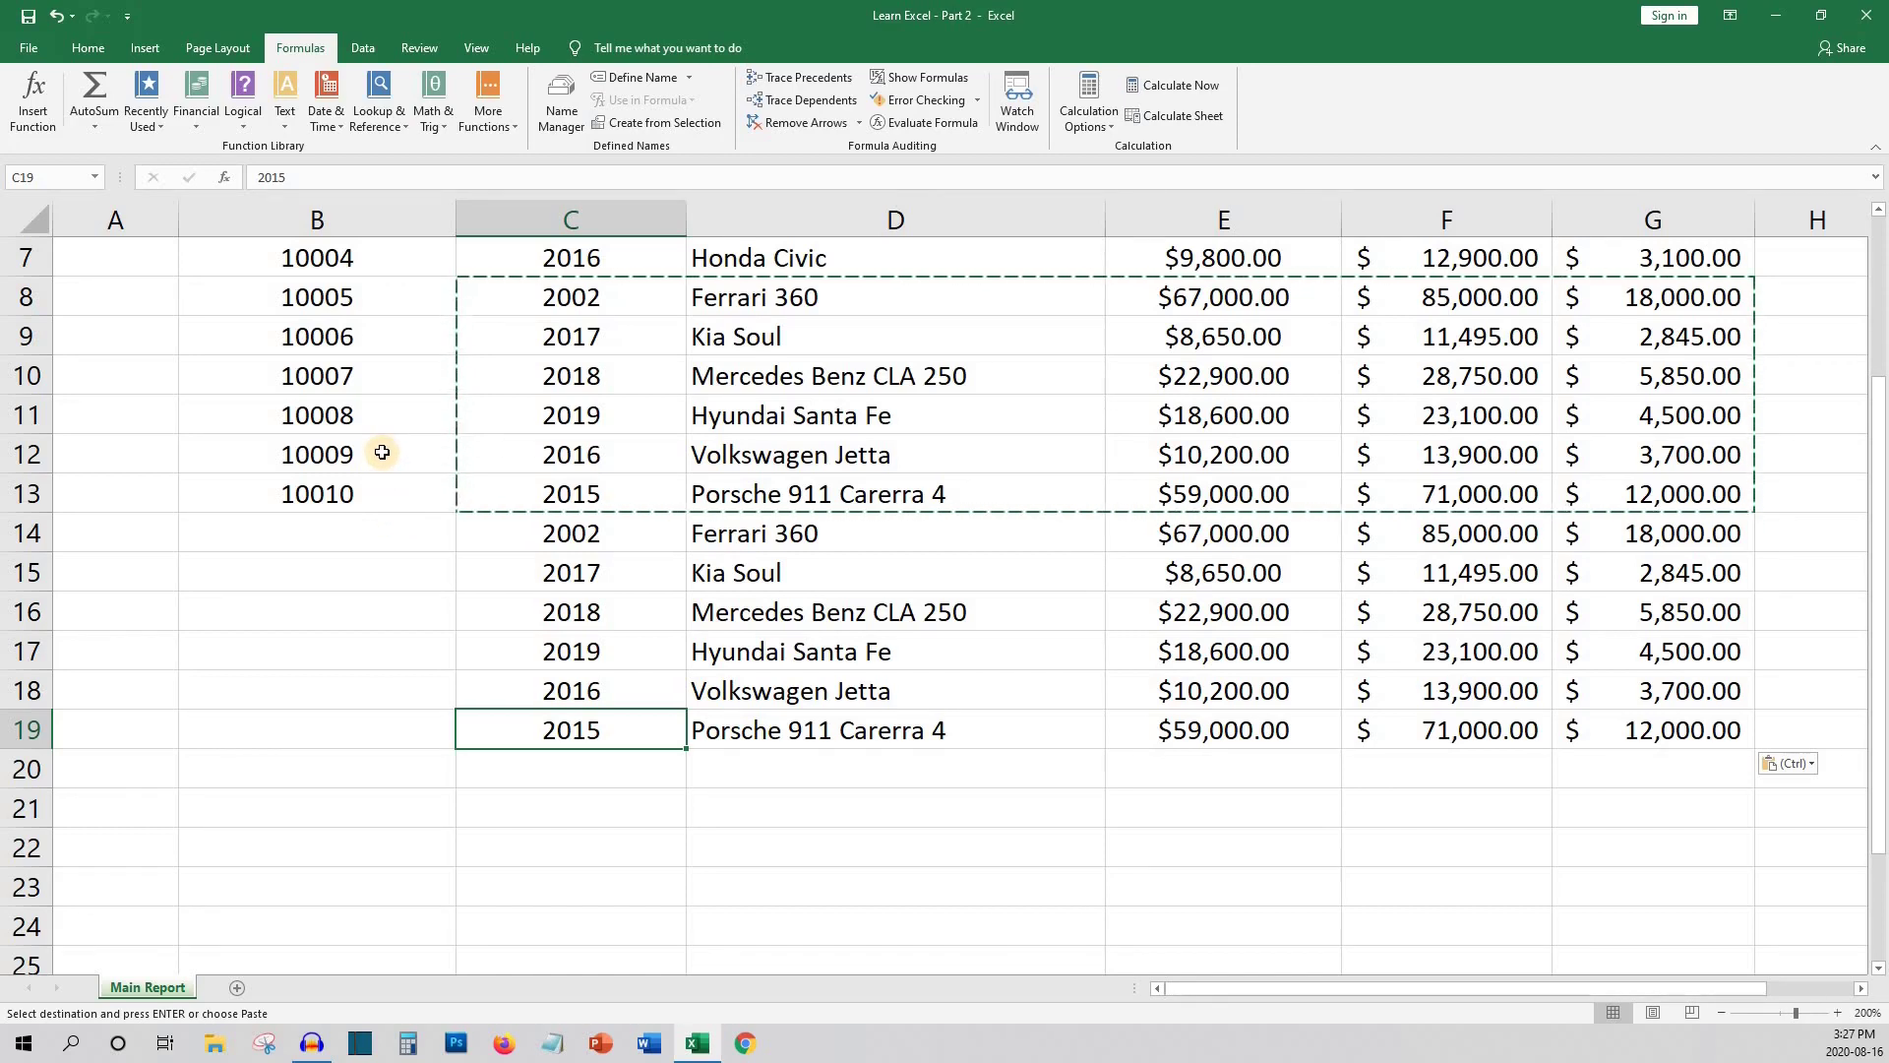
Auto-fill inventory numbers 10011 through 10016 down to row 19 from B12:B13
{"action": "left_click_drag", "start_coordinate": [381, 454], "coordinate": [382, 489]}
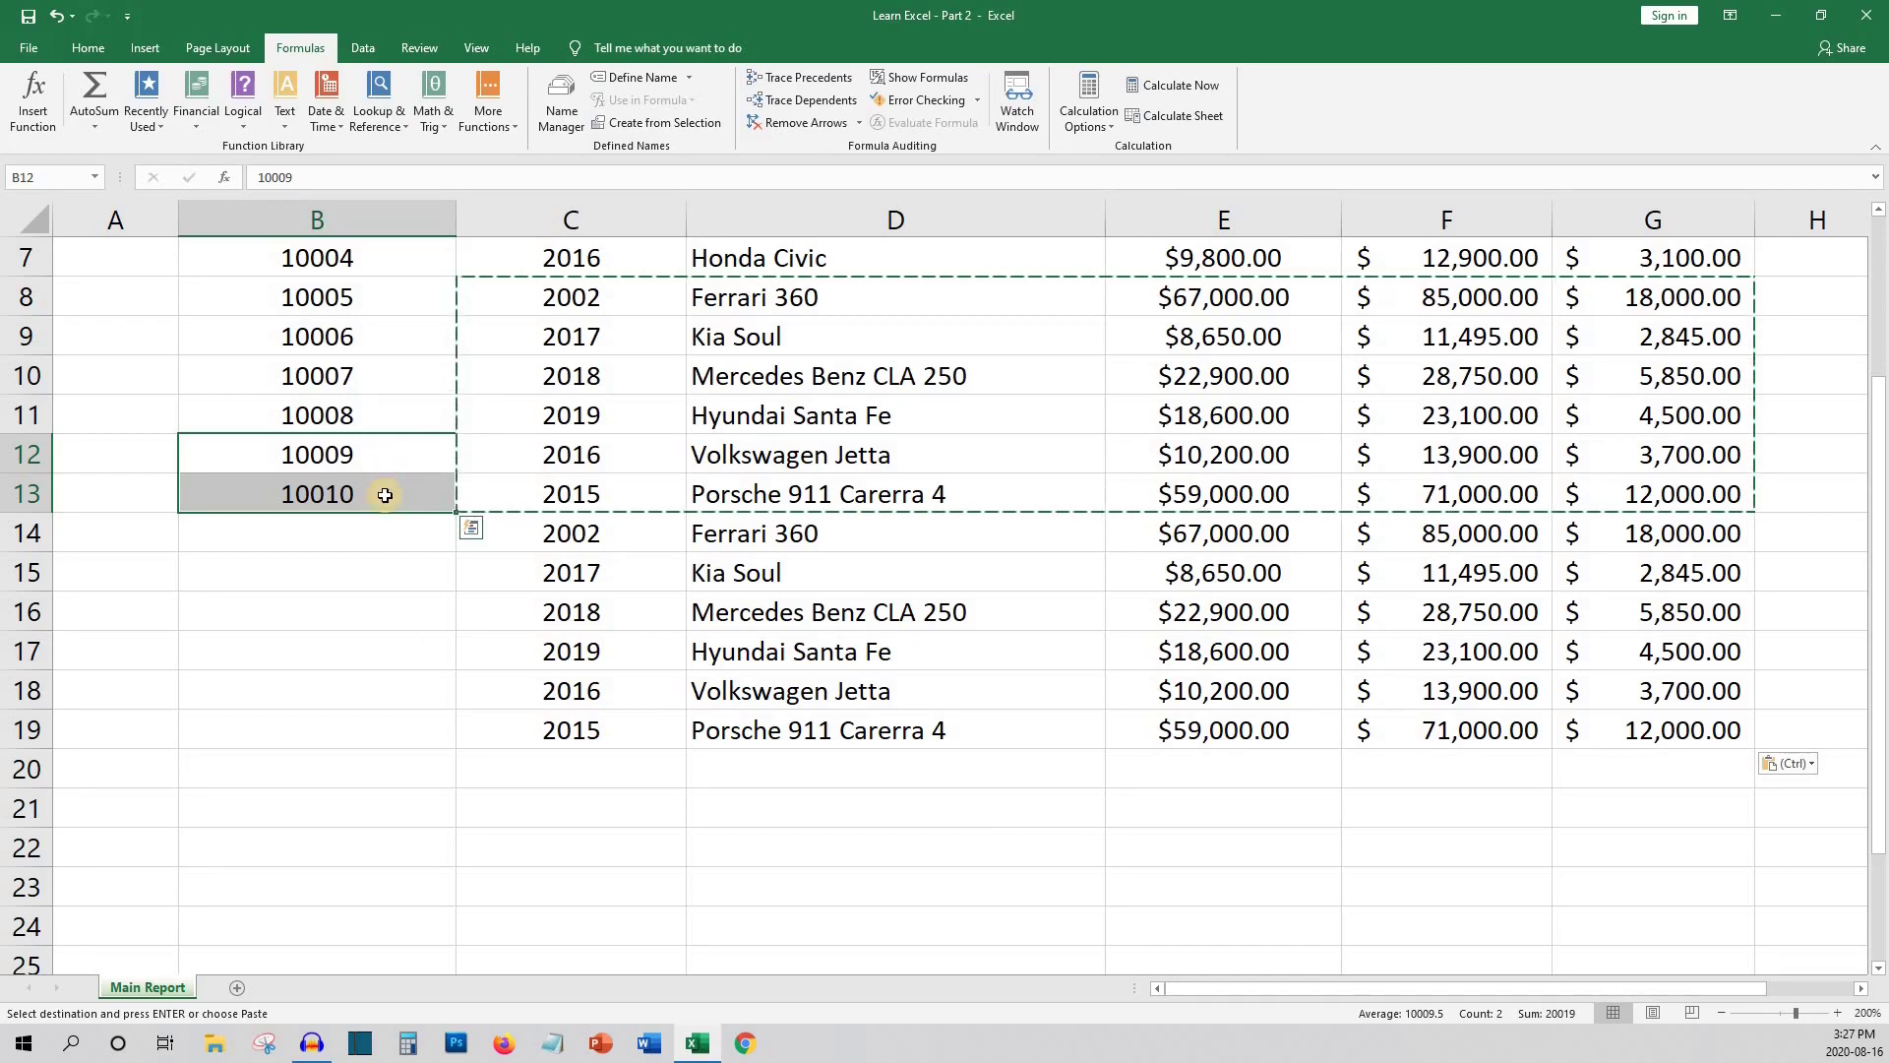
{"action": "key", "text": "Down"}
{"action": "key", "text": "Down"}
{"action": "left_click_drag", "start_coordinate": [370, 459], "coordinate": [367, 498]}
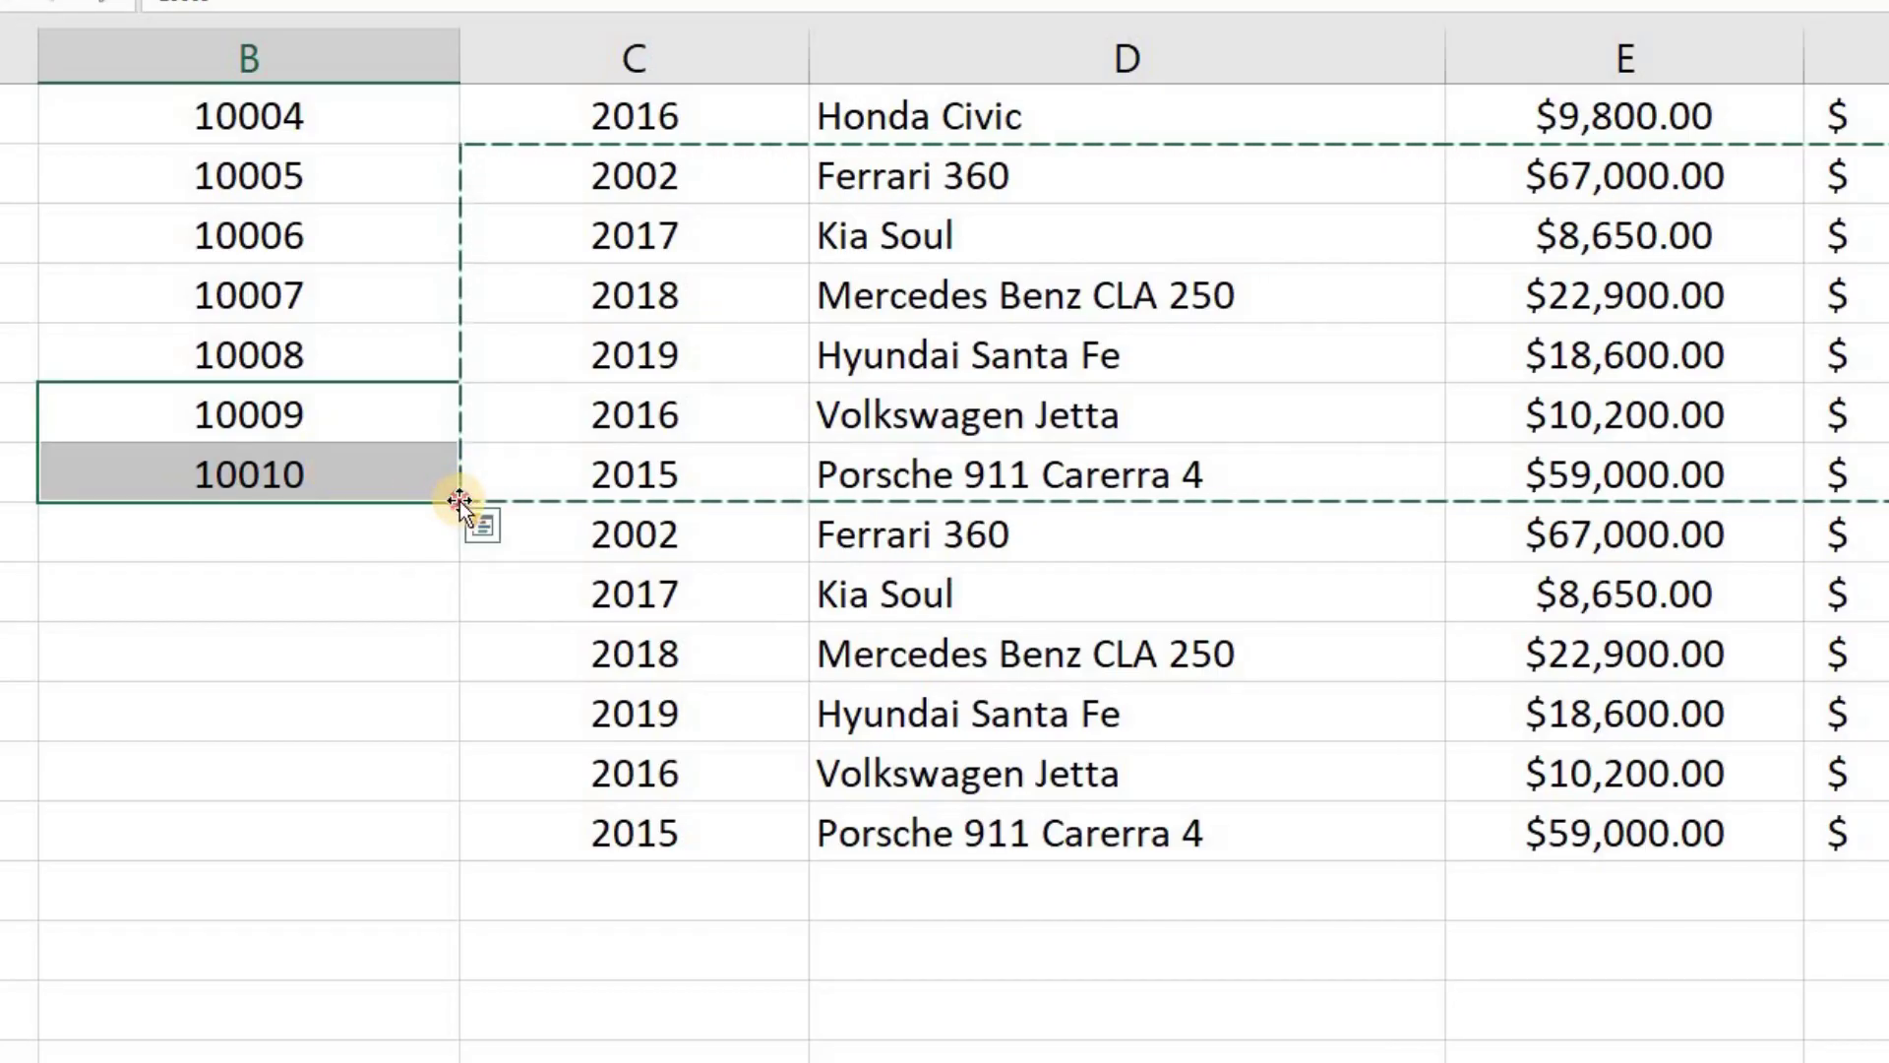
{"action": "double_click", "coordinate": [461, 502]}
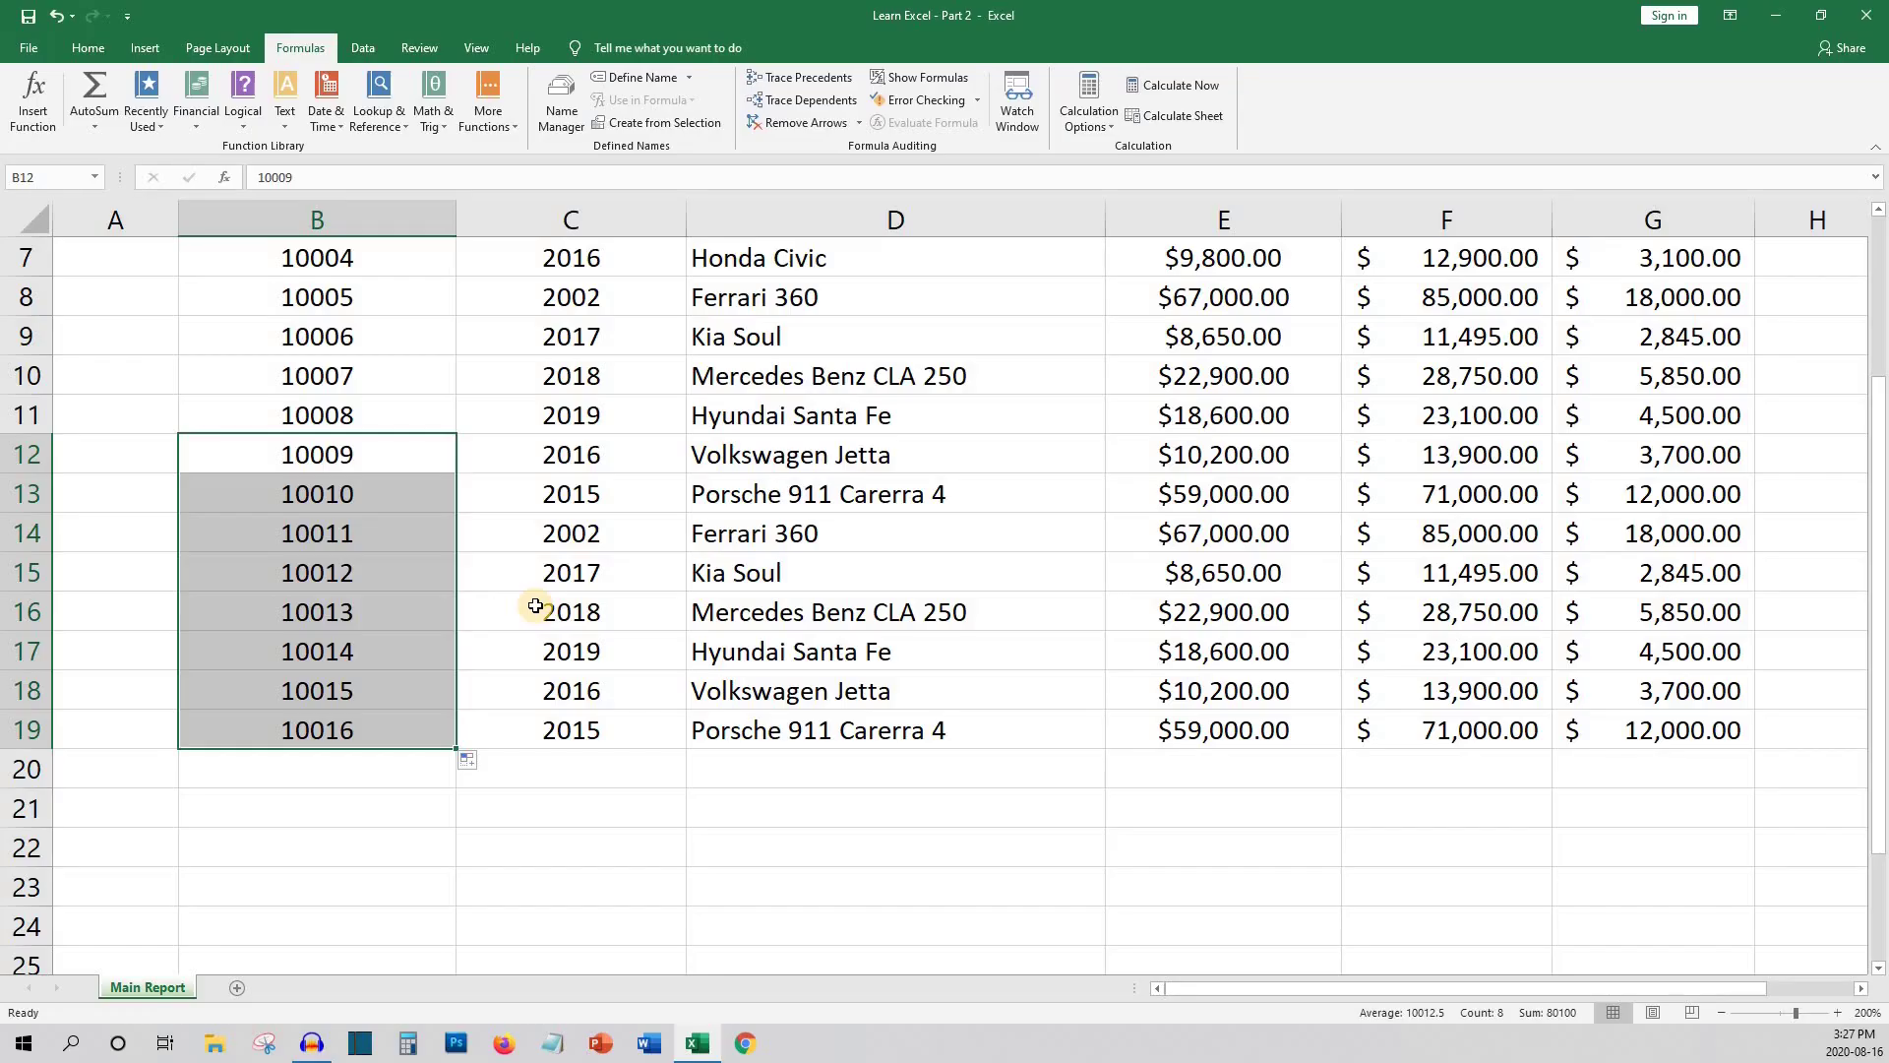
{"action": "left_click", "coordinate": [538, 608]}
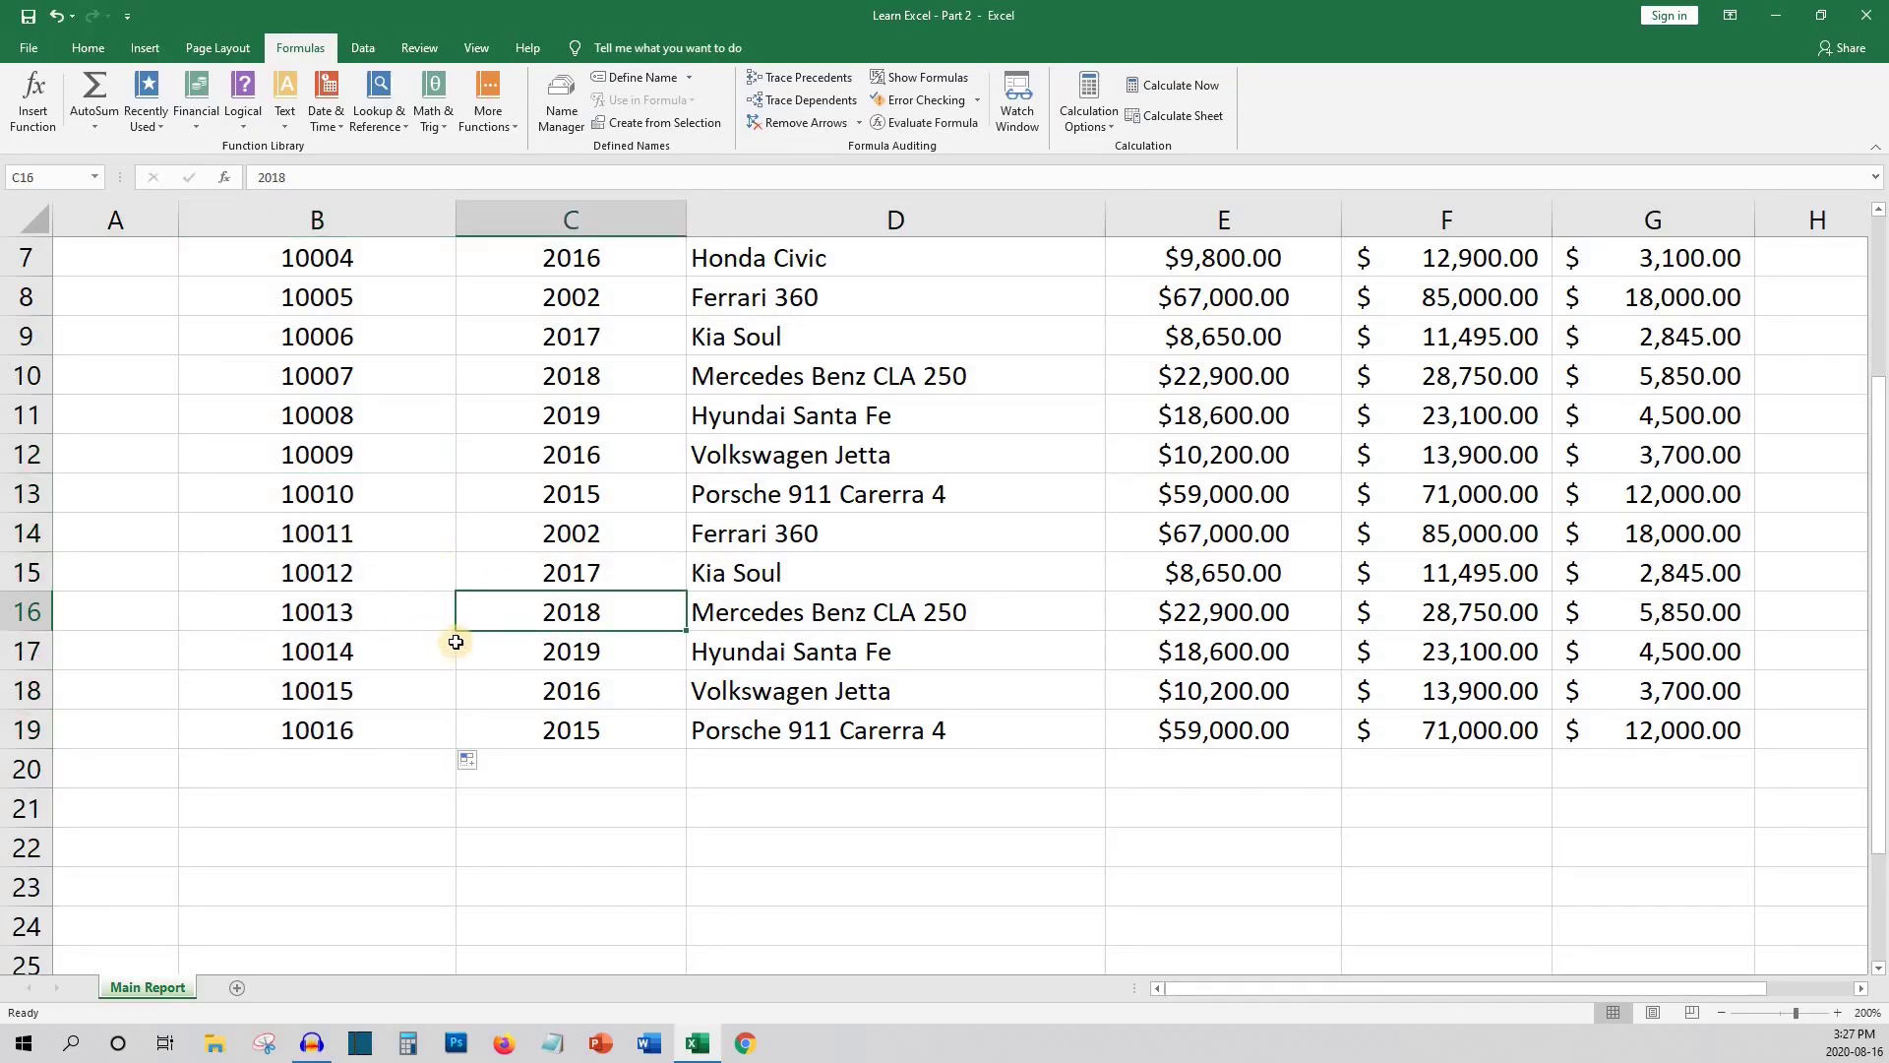
Freeze panes at row 4 so the title and headings in rows 1–3 stay visible
{"action": "scroll", "coordinate": [456, 641], "scroll_direction": "up", "scroll_amount": 2}
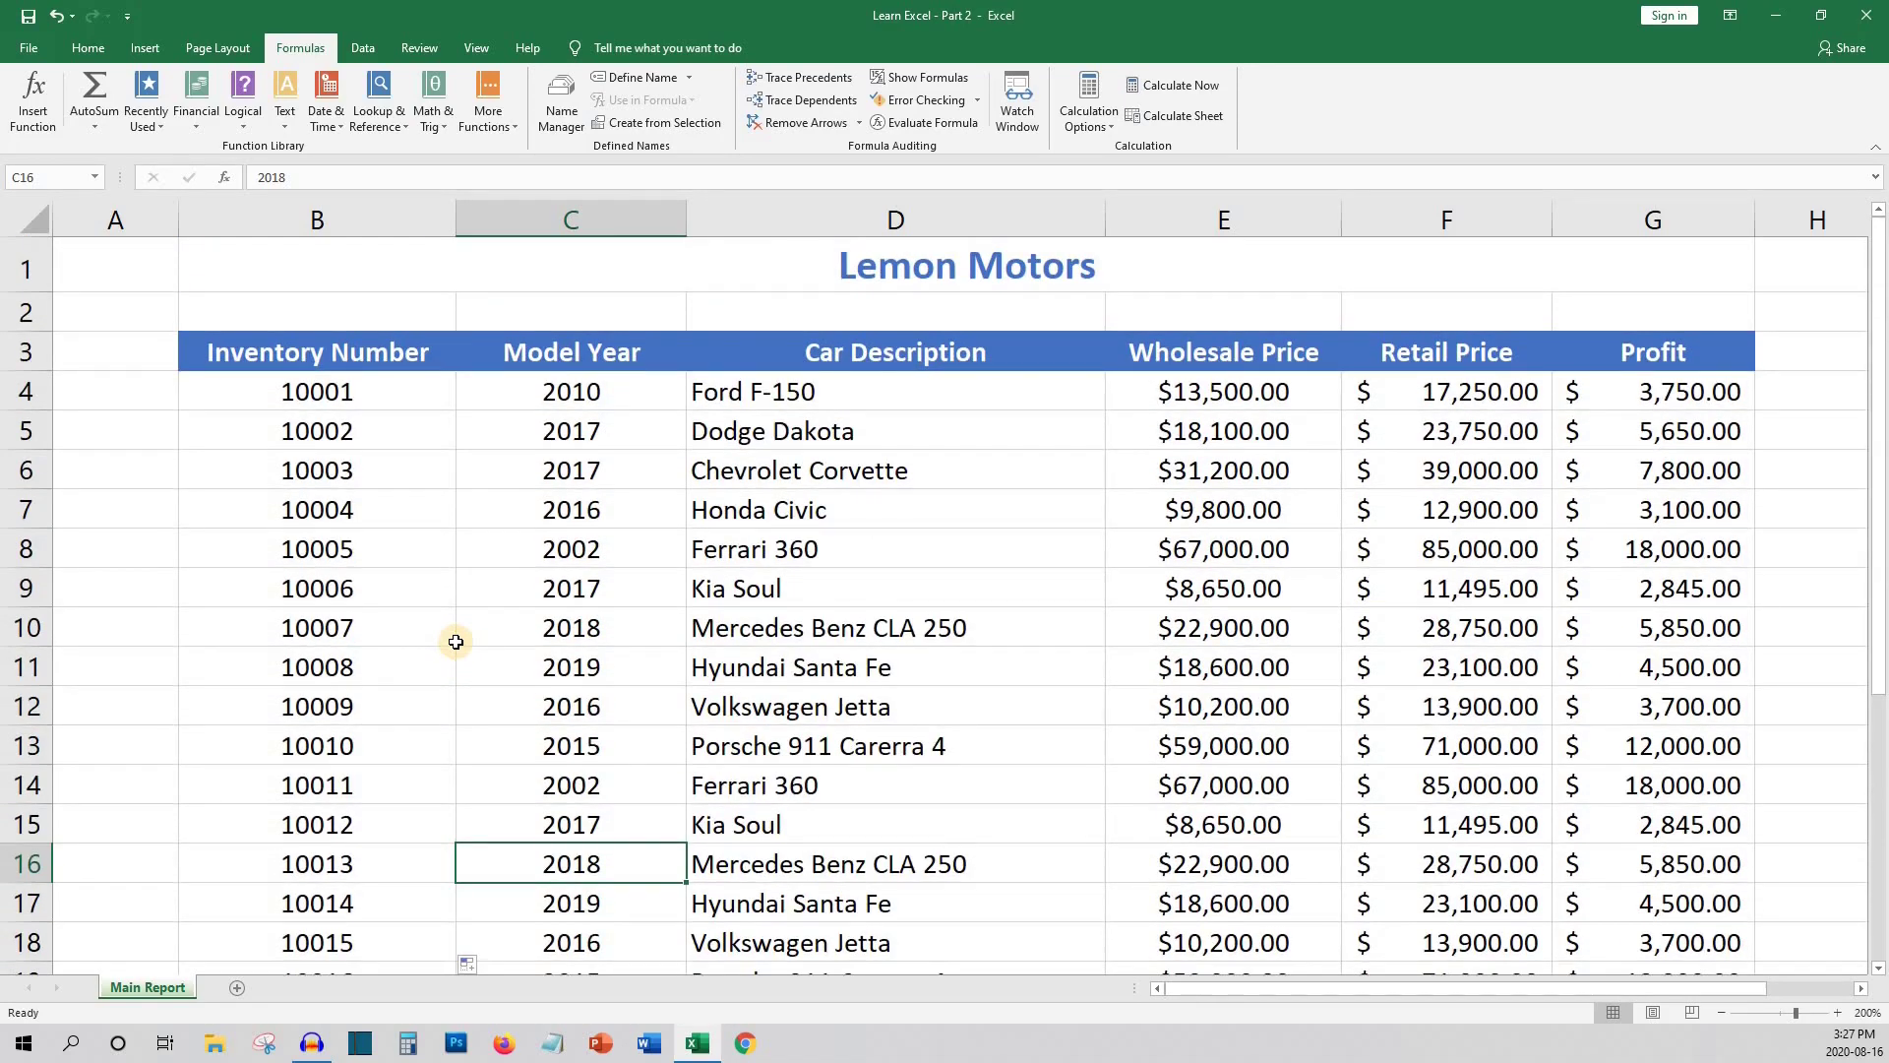
{"action": "scroll", "coordinate": [456, 641], "scroll_direction": "down", "scroll_amount": 2}
{"action": "scroll", "coordinate": [456, 641], "scroll_direction": "up", "scroll_amount": 2}
{"action": "scroll", "coordinate": [441, 616], "scroll_direction": "down", "scroll_amount": 1}
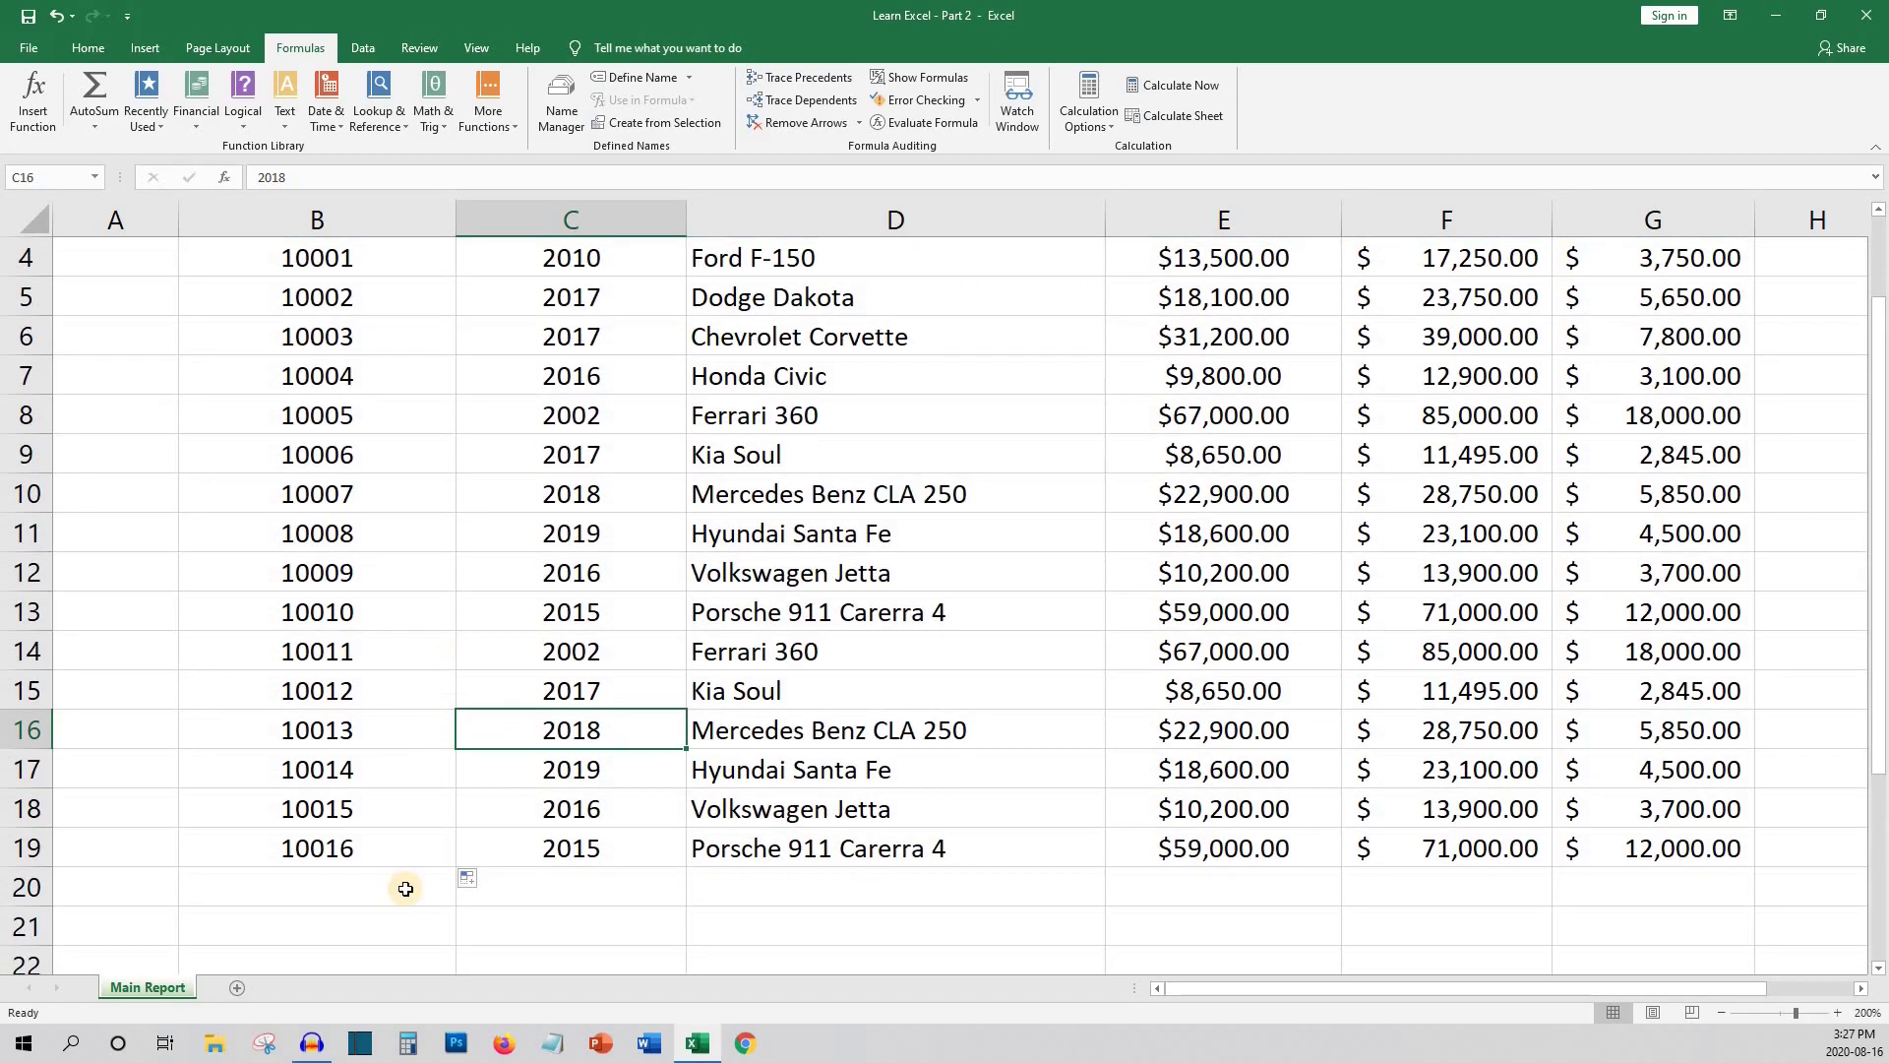
{"action": "left_click", "coordinate": [866, 897]}
{"action": "left_click", "coordinate": [1152, 905]}
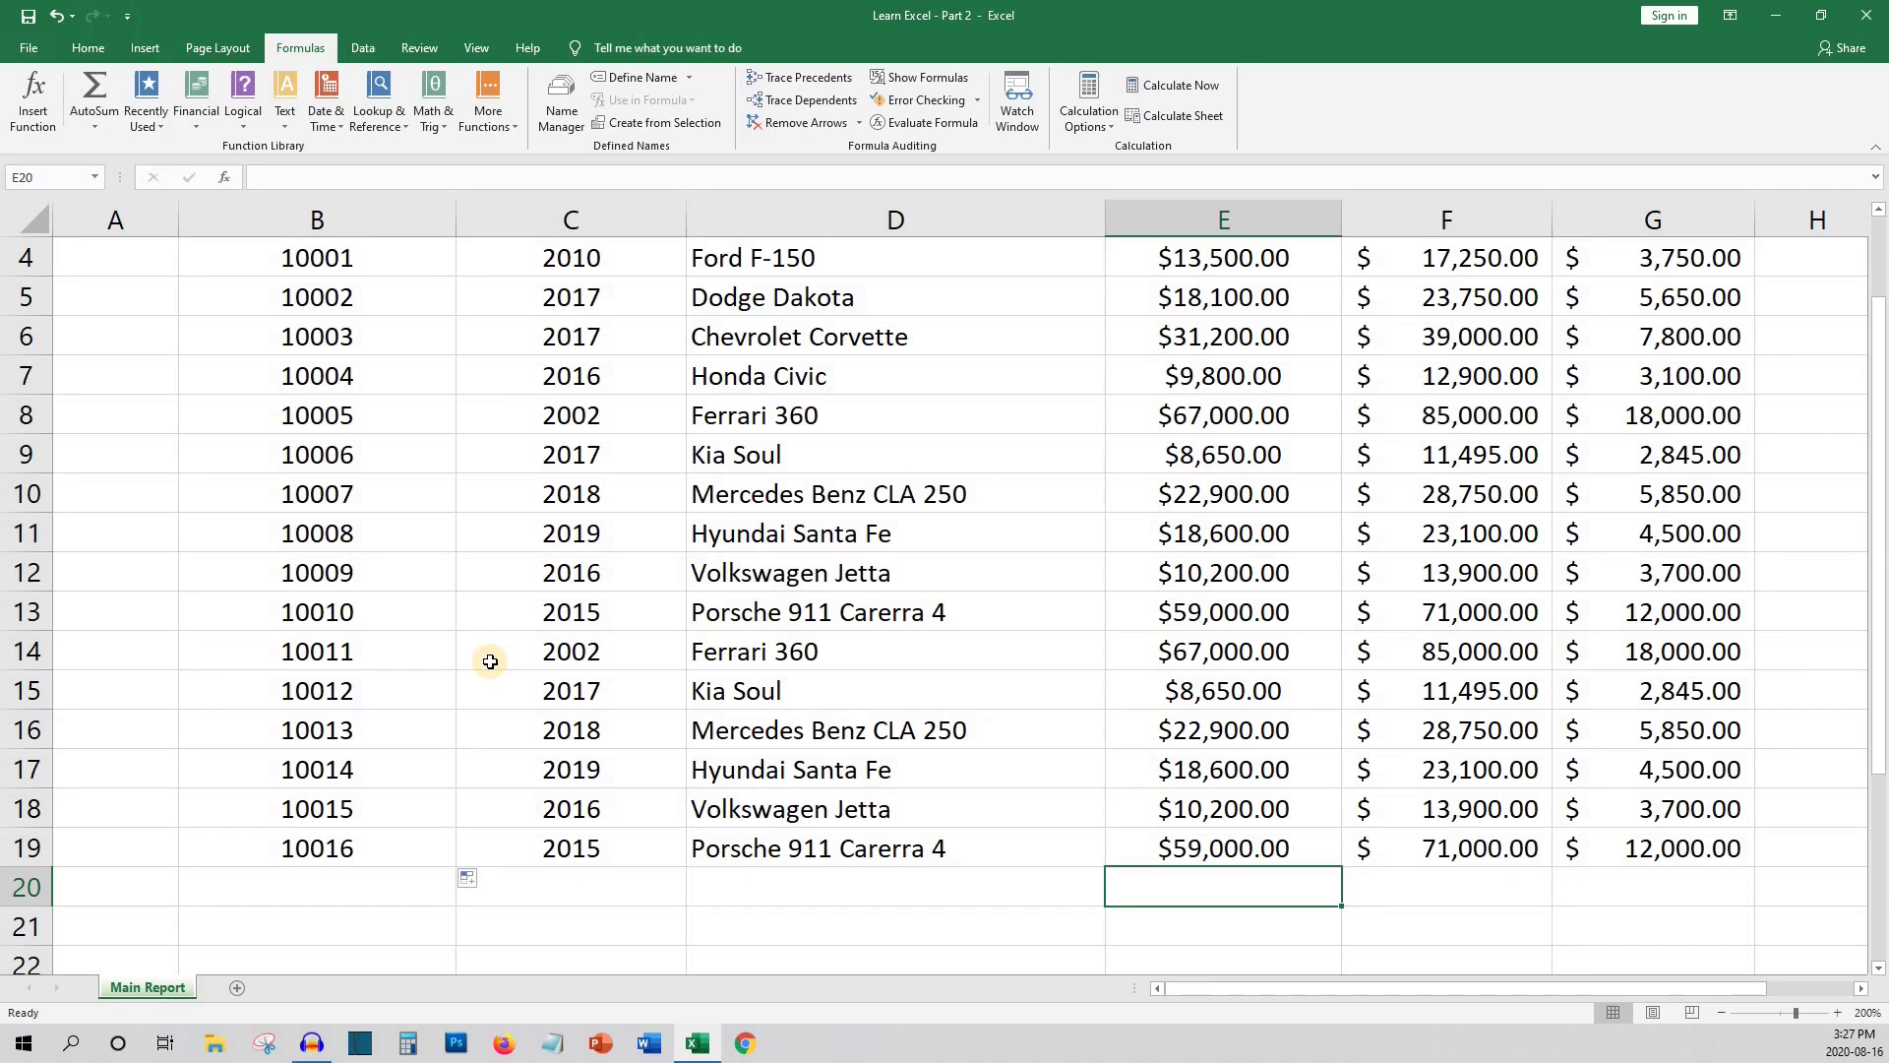
{"action": "scroll", "coordinate": [490, 661], "scroll_direction": "up", "scroll_amount": 1}
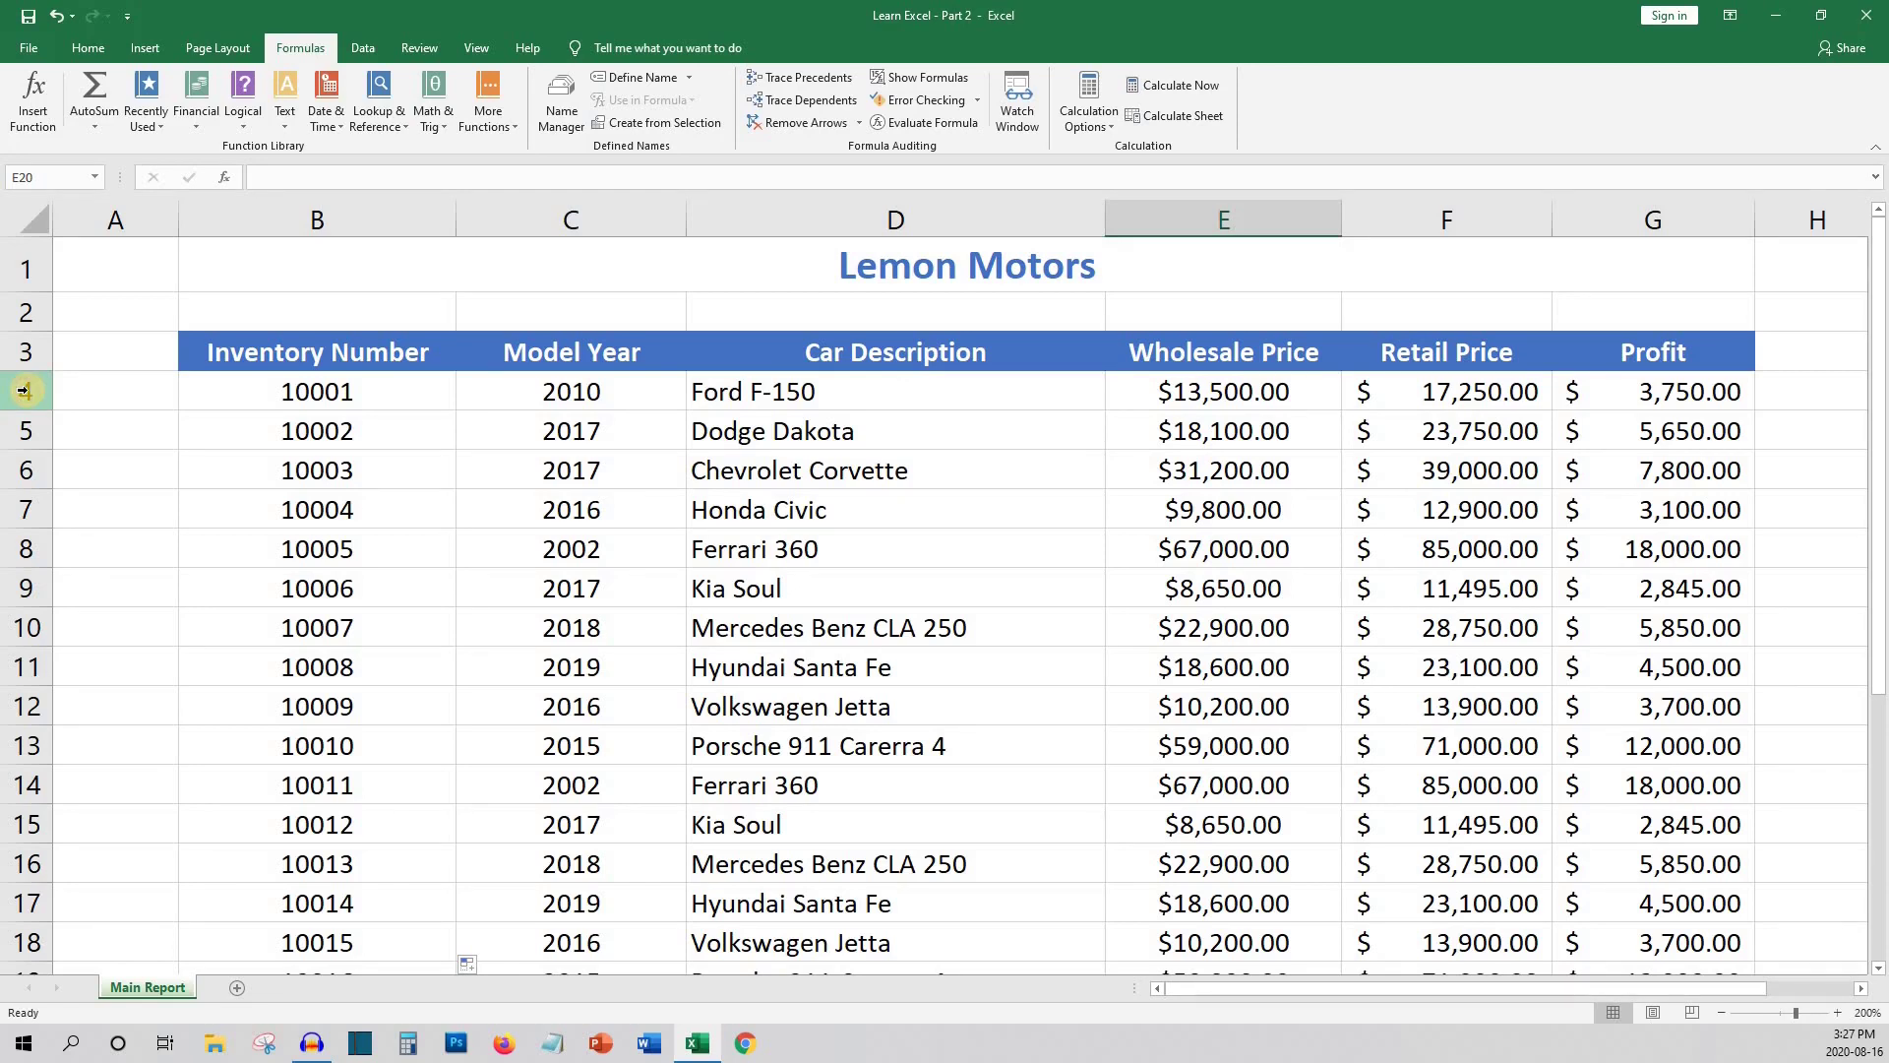
{"action": "left_click", "coordinate": [23, 391]}
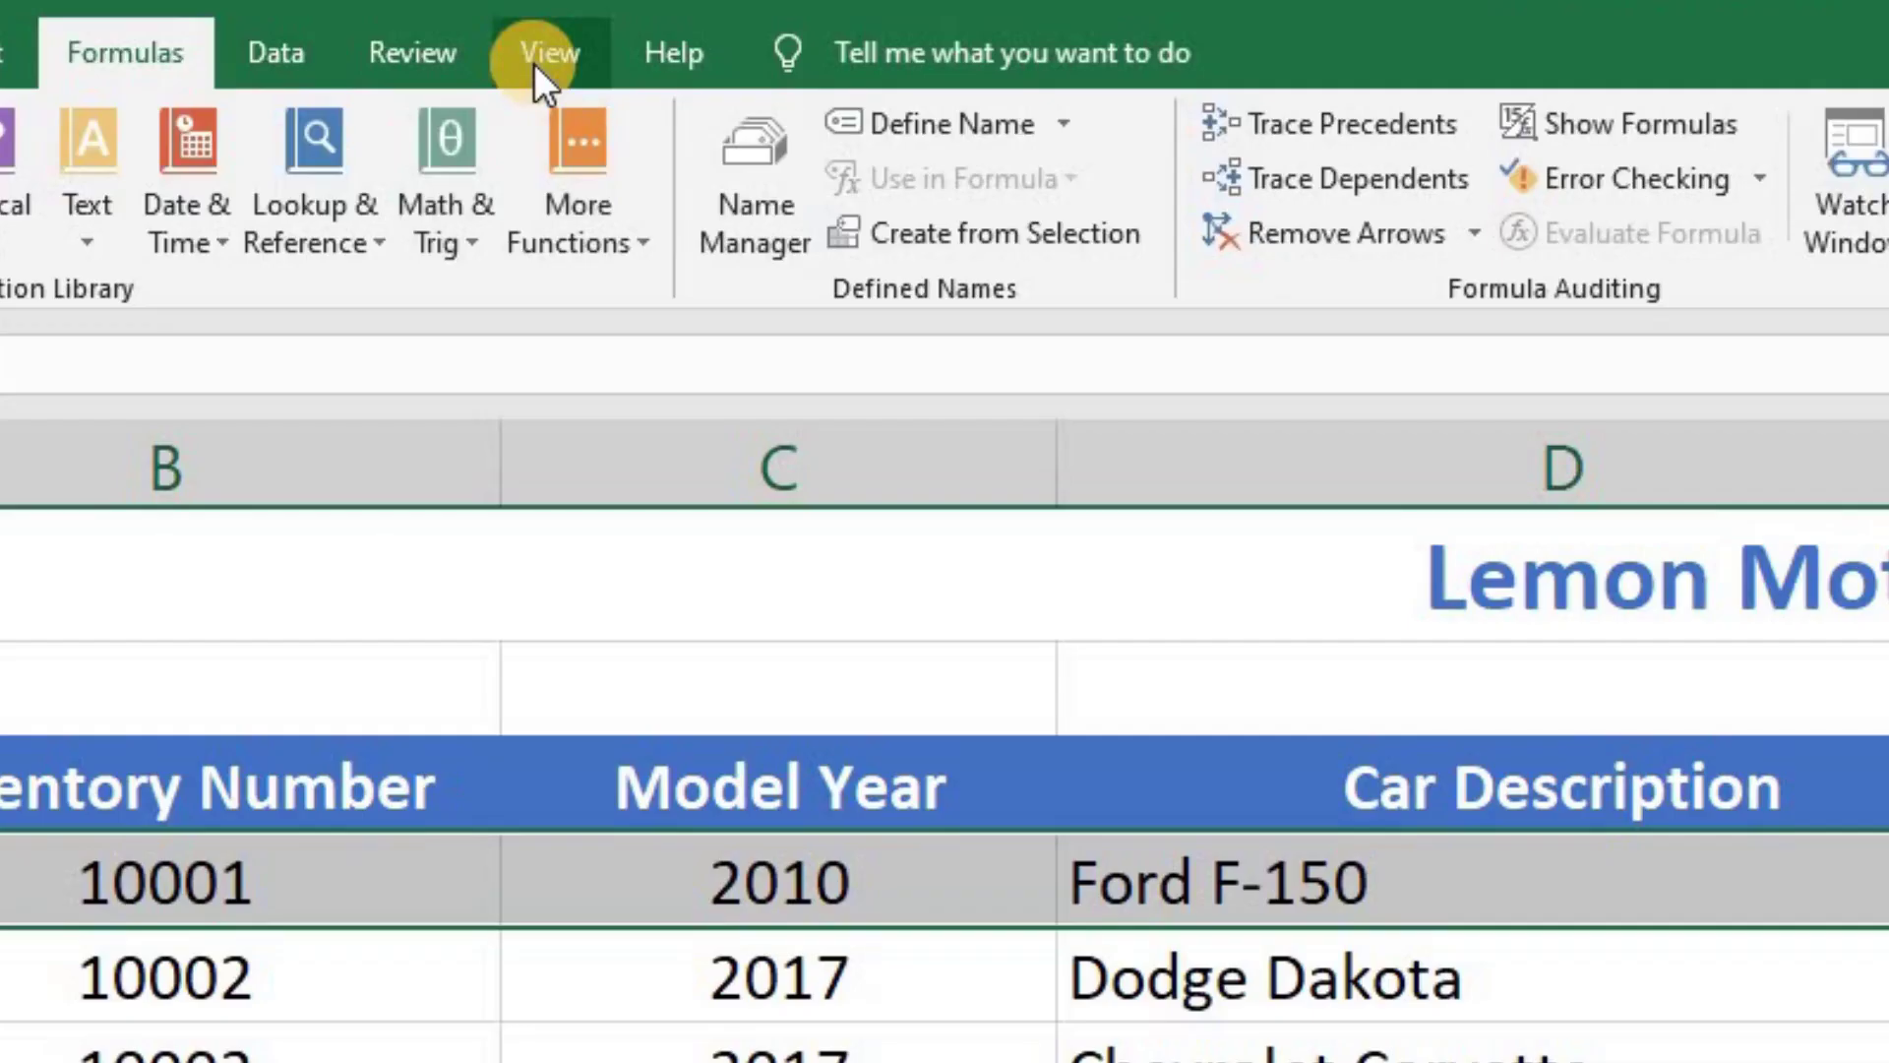
{"action": "left_click", "coordinate": [476, 47]}
{"action": "left_click", "coordinate": [666, 90]}
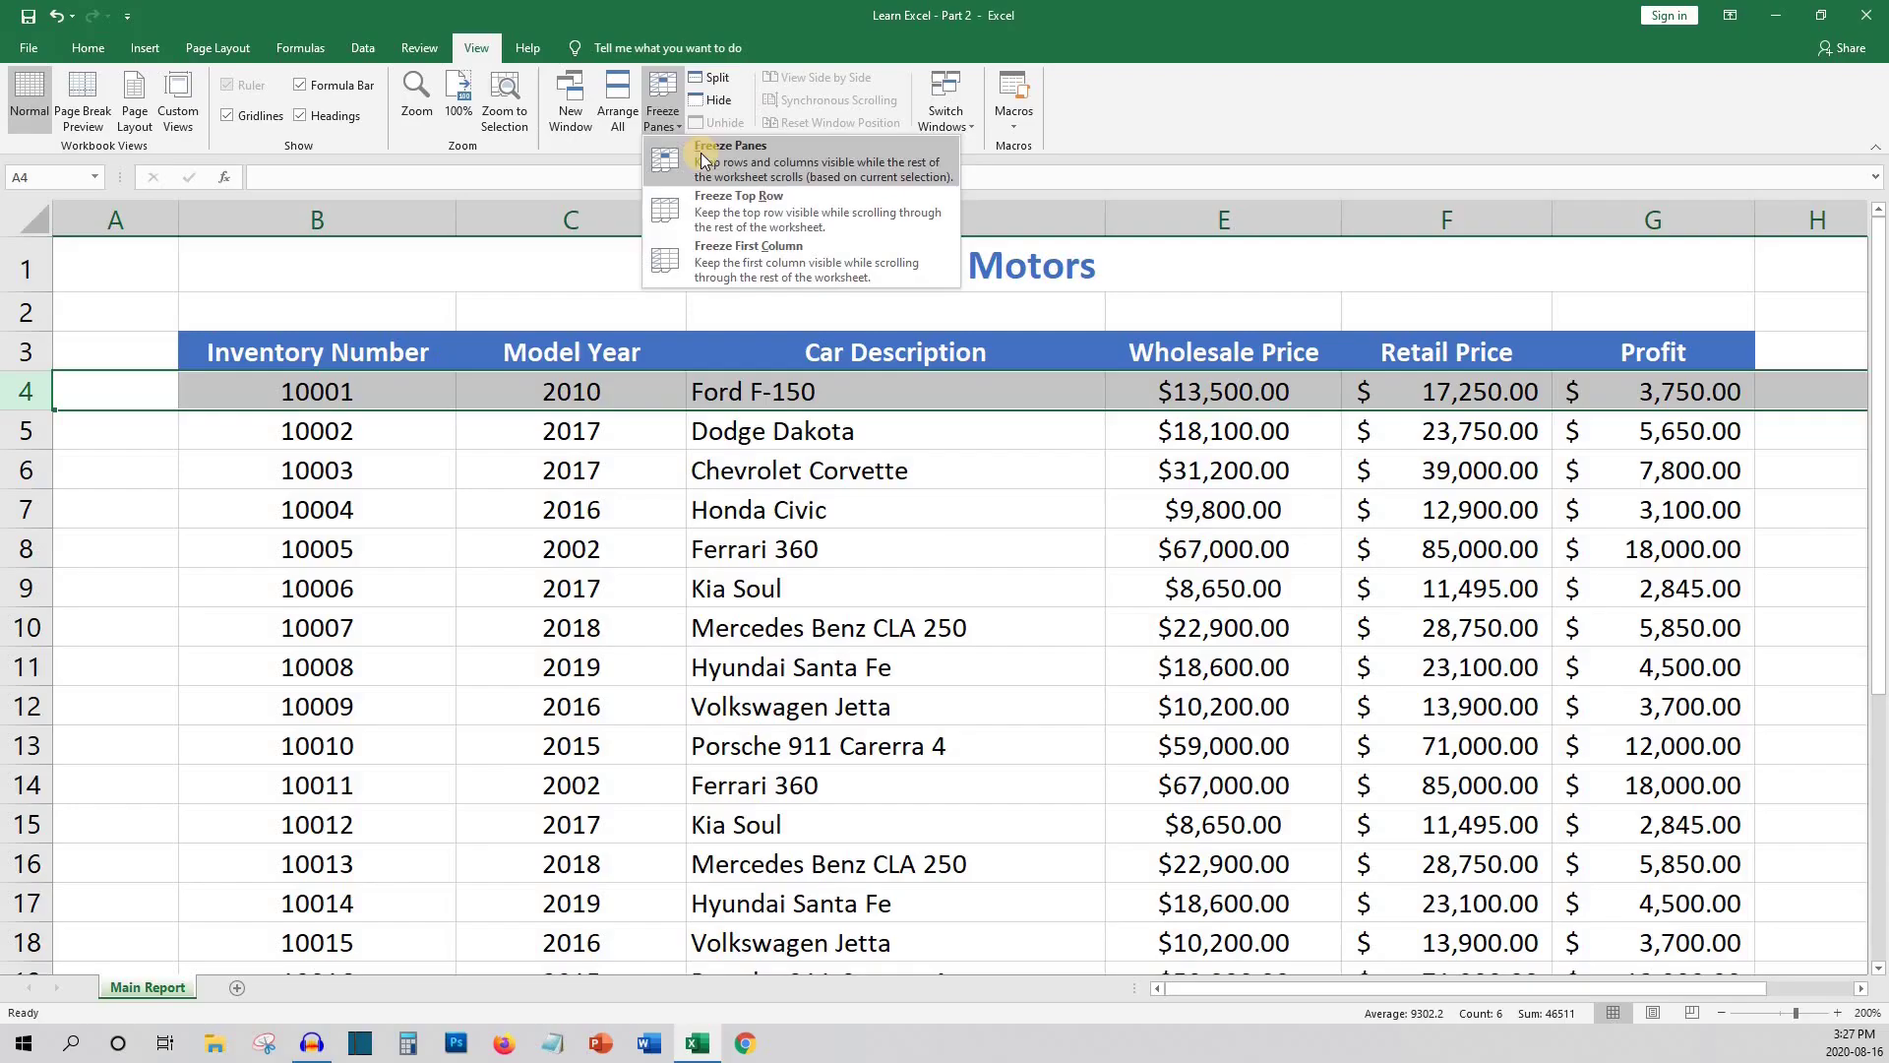
{"action": "left_click", "coordinate": [702, 161]}
{"action": "left_click", "coordinate": [702, 463]}
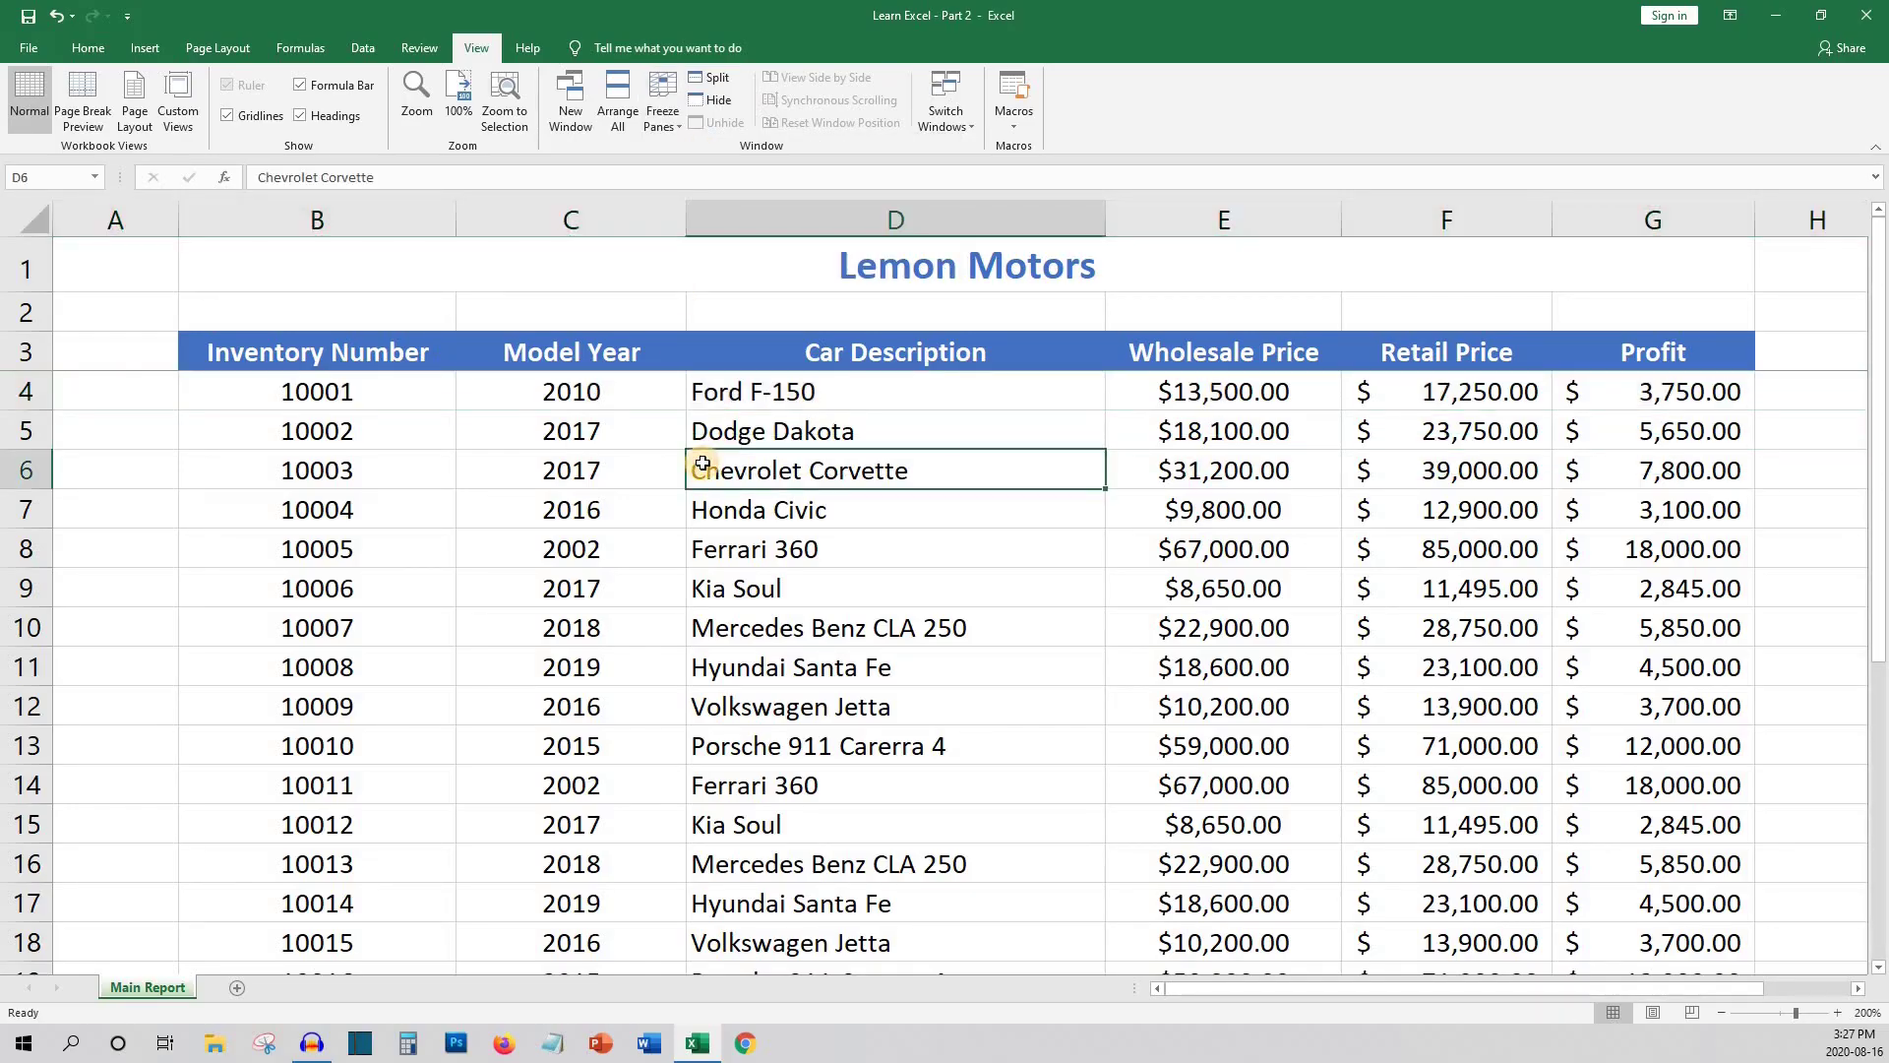
Scroll the car list to confirm the title and headings stay fixed
{"action": "scroll", "coordinate": [703, 464], "scroll_direction": "down", "scroll_amount": 5}
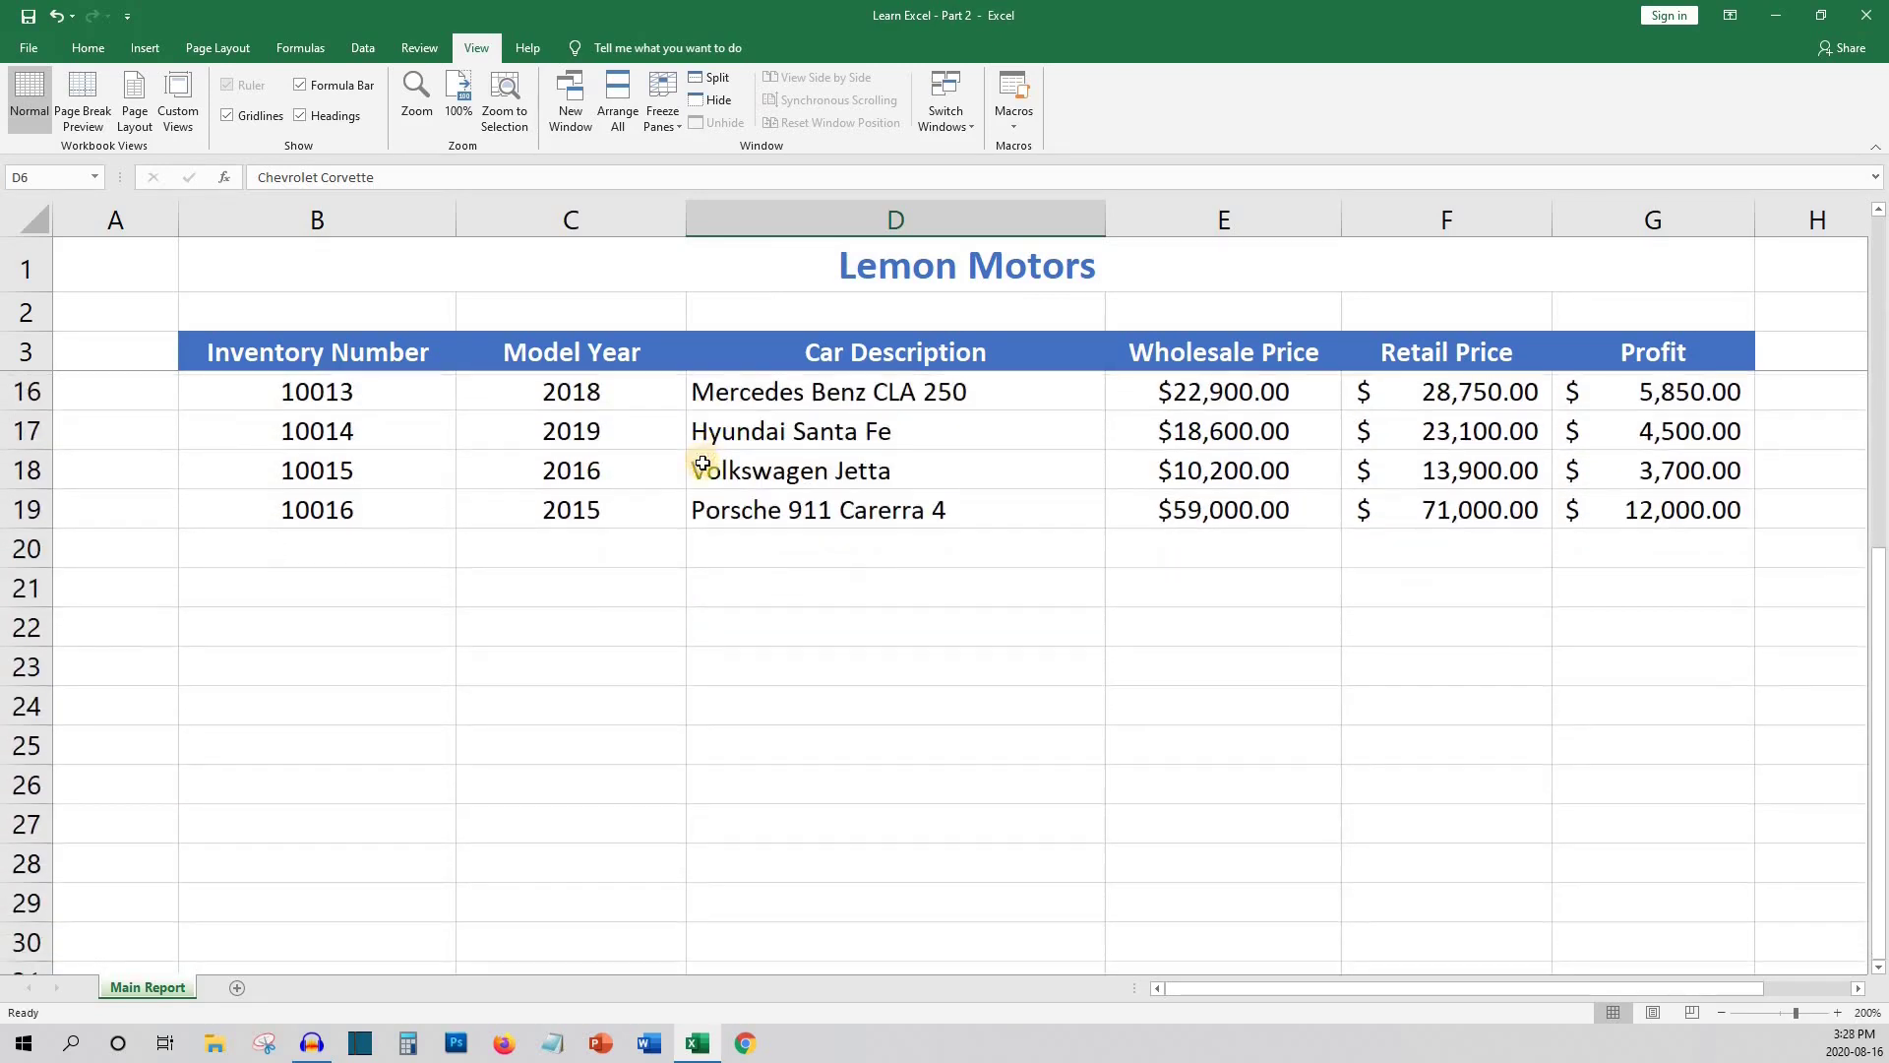
{"action": "scroll", "coordinate": [703, 464], "scroll_direction": "up", "scroll_amount": 5}
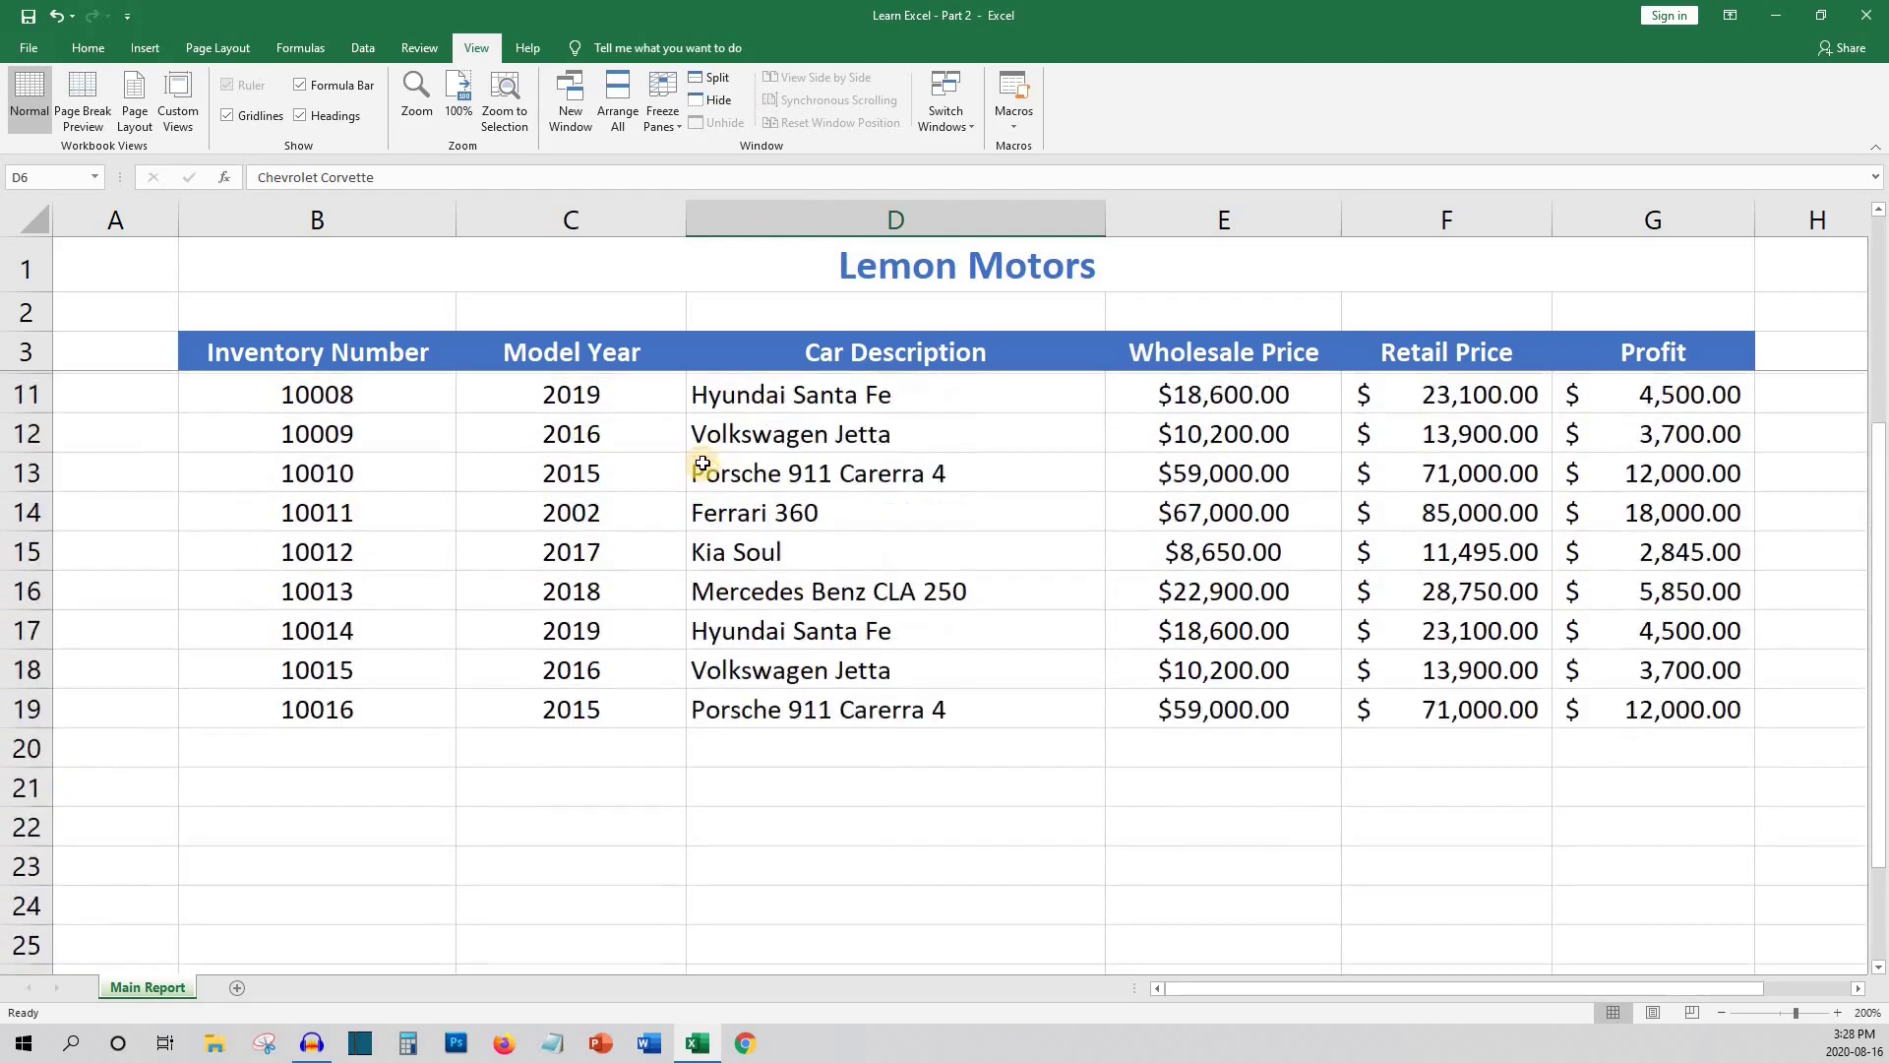
{"action": "scroll", "coordinate": [685, 498], "scroll_direction": "down", "scroll_amount": 5}
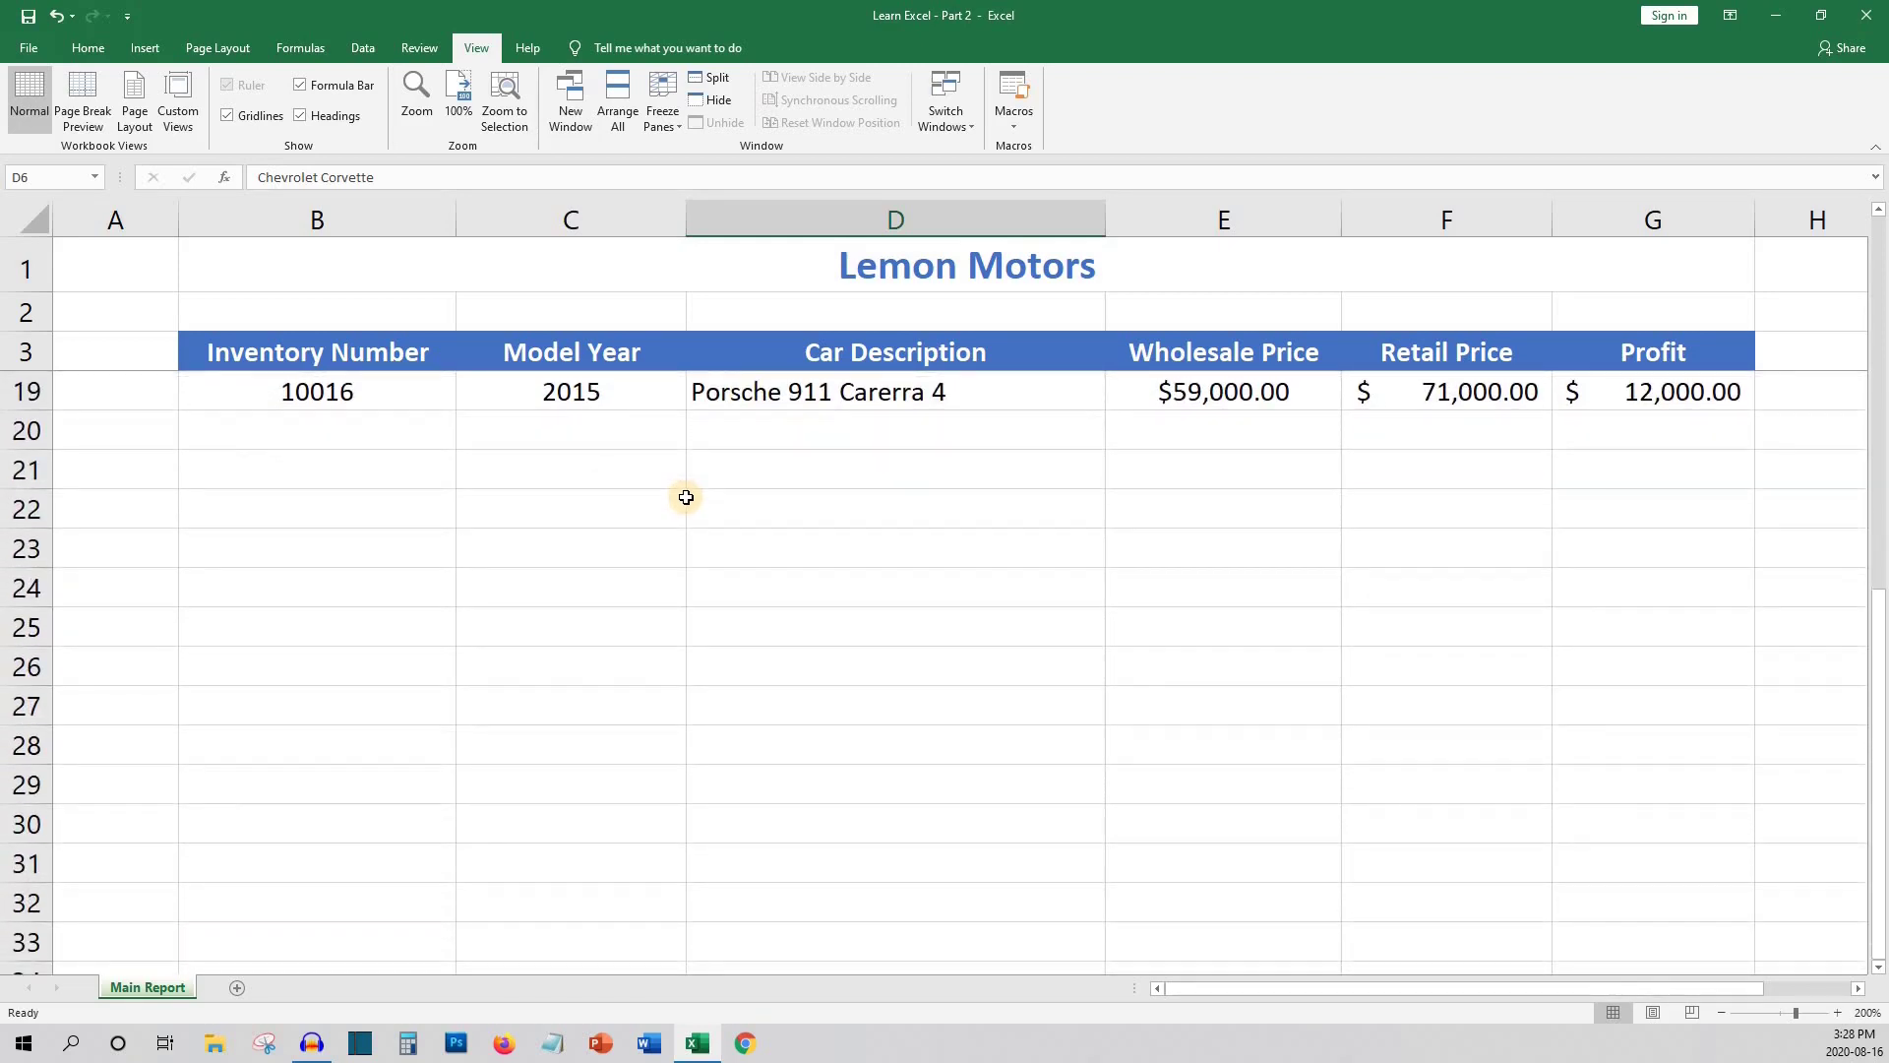
{"action": "scroll", "coordinate": [686, 498], "scroll_direction": "down", "scroll_amount": 1}
{"action": "scroll", "coordinate": [686, 498], "scroll_direction": "up", "scroll_amount": 4}
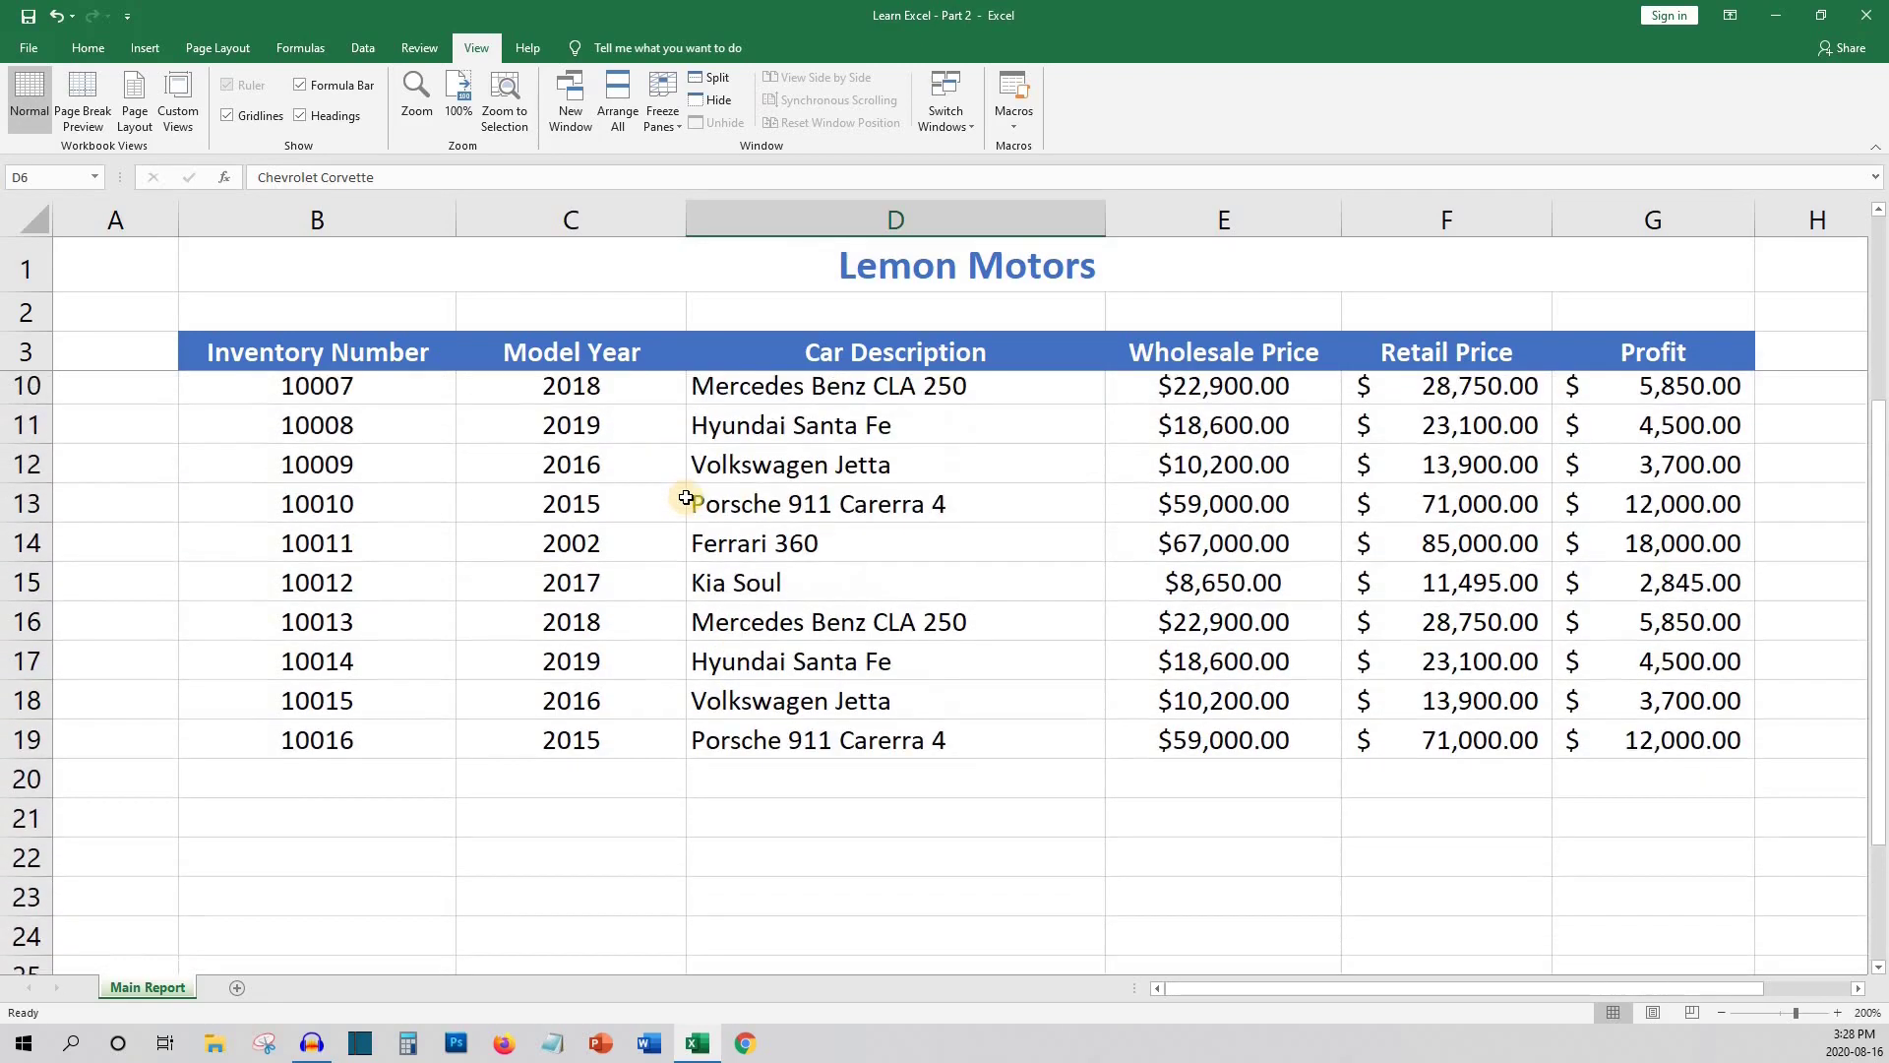
{"action": "scroll", "coordinate": [686, 498], "scroll_direction": "up", "scroll_amount": 2}
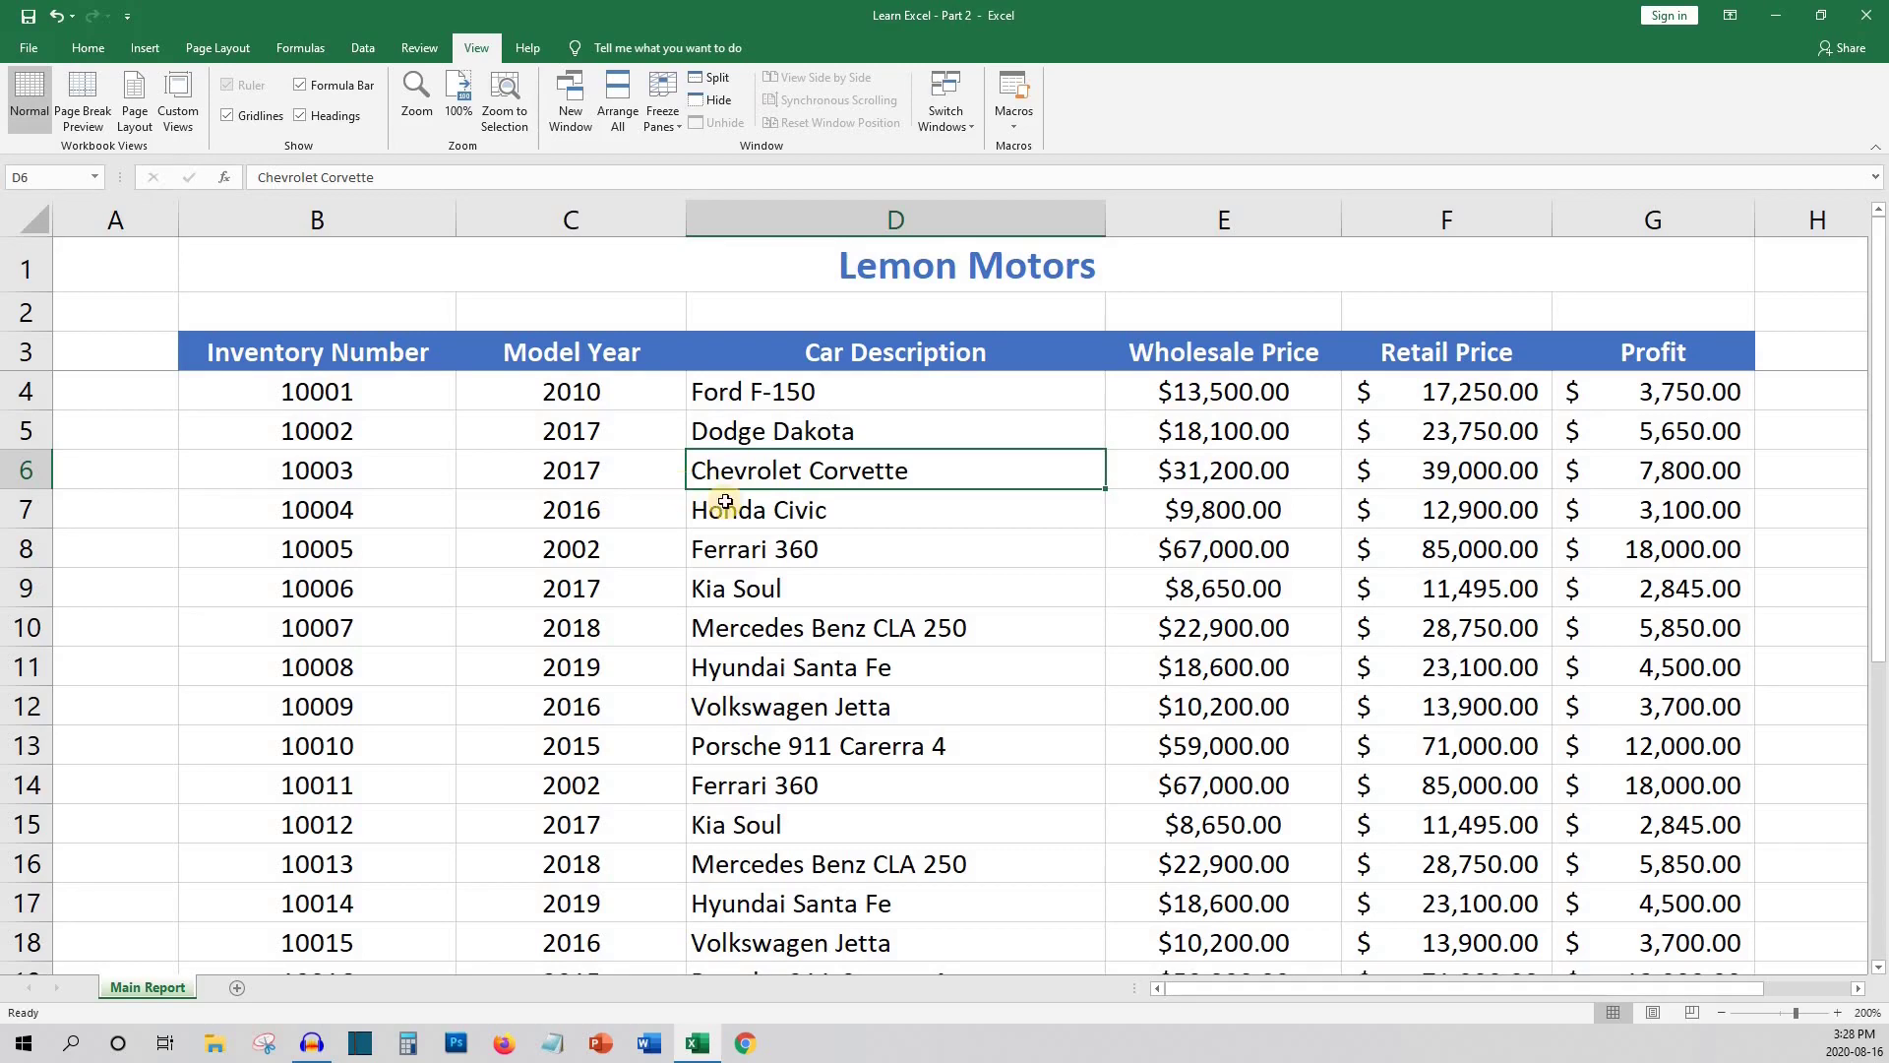
Apply the Green - Yellow - Red Color Scale to the Profit values G4:G19
{"action": "left_click", "coordinate": [782, 515]}
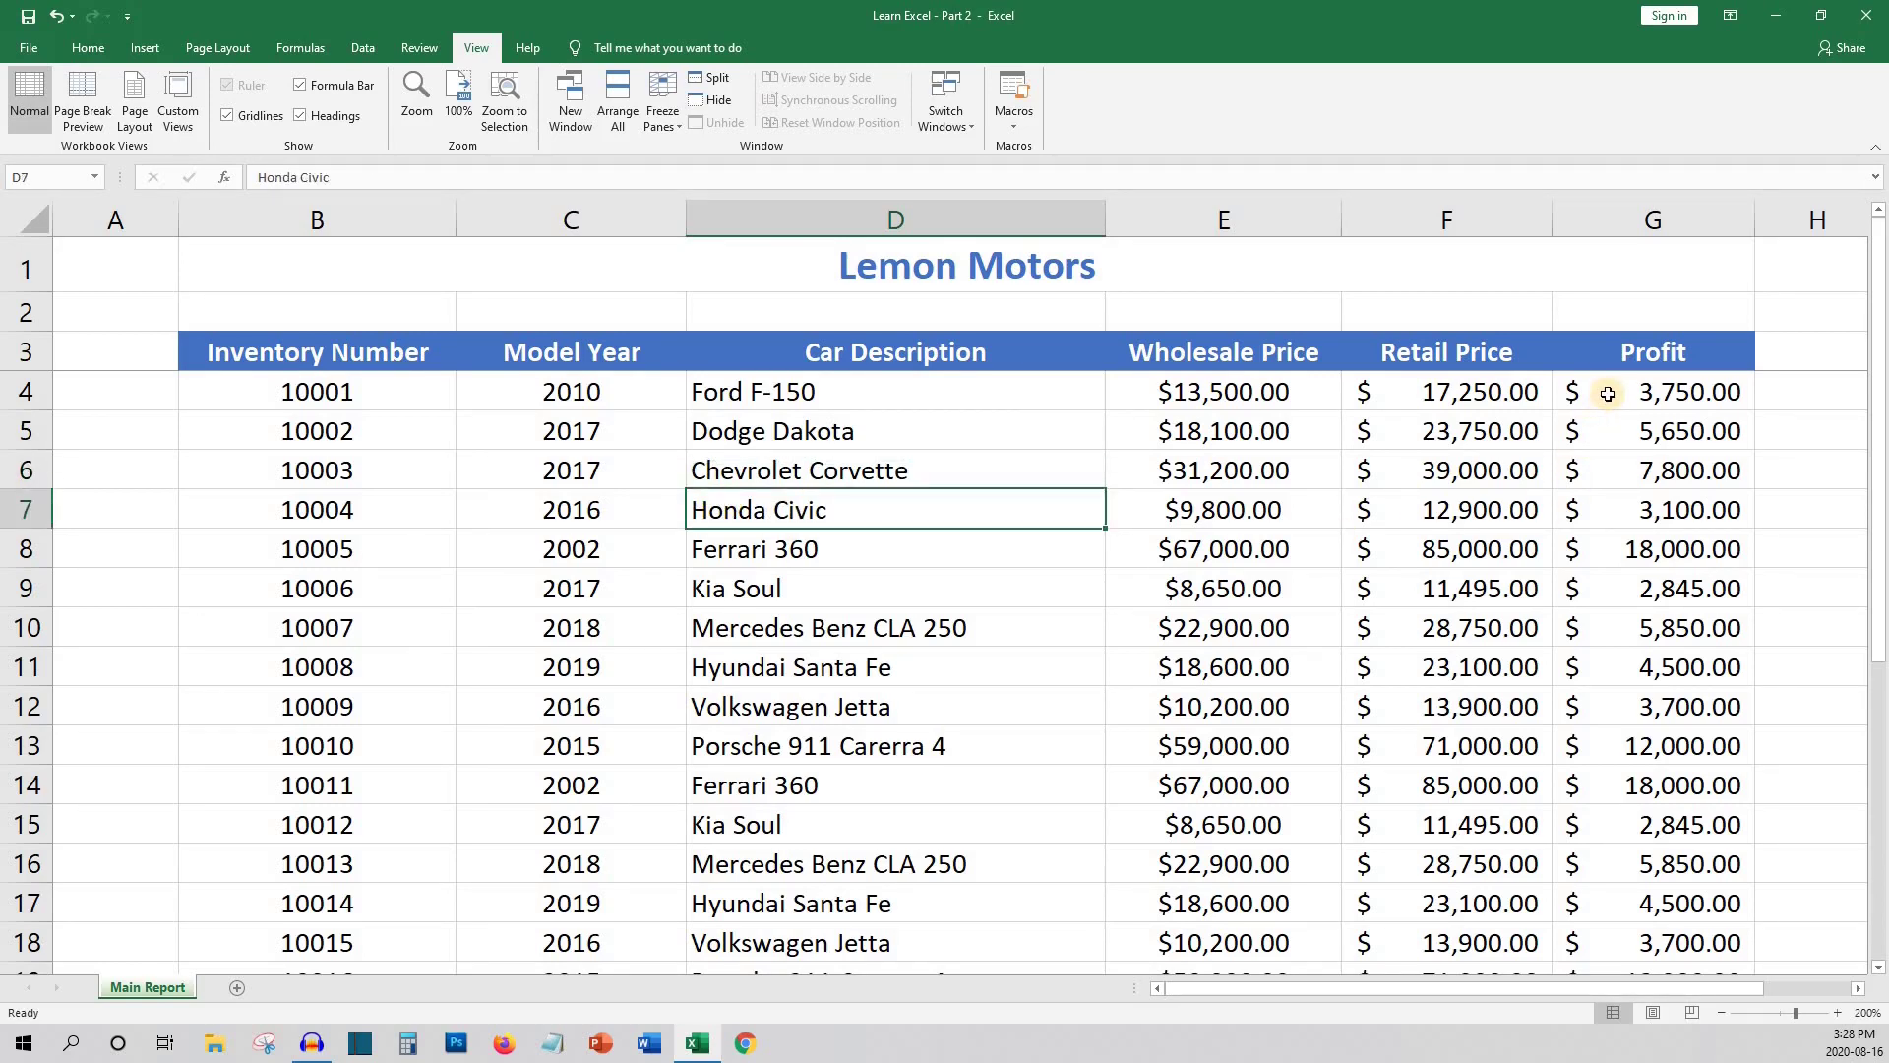
{"action": "left_click_drag", "start_coordinate": [1608, 394], "coordinate": [1636, 899]}
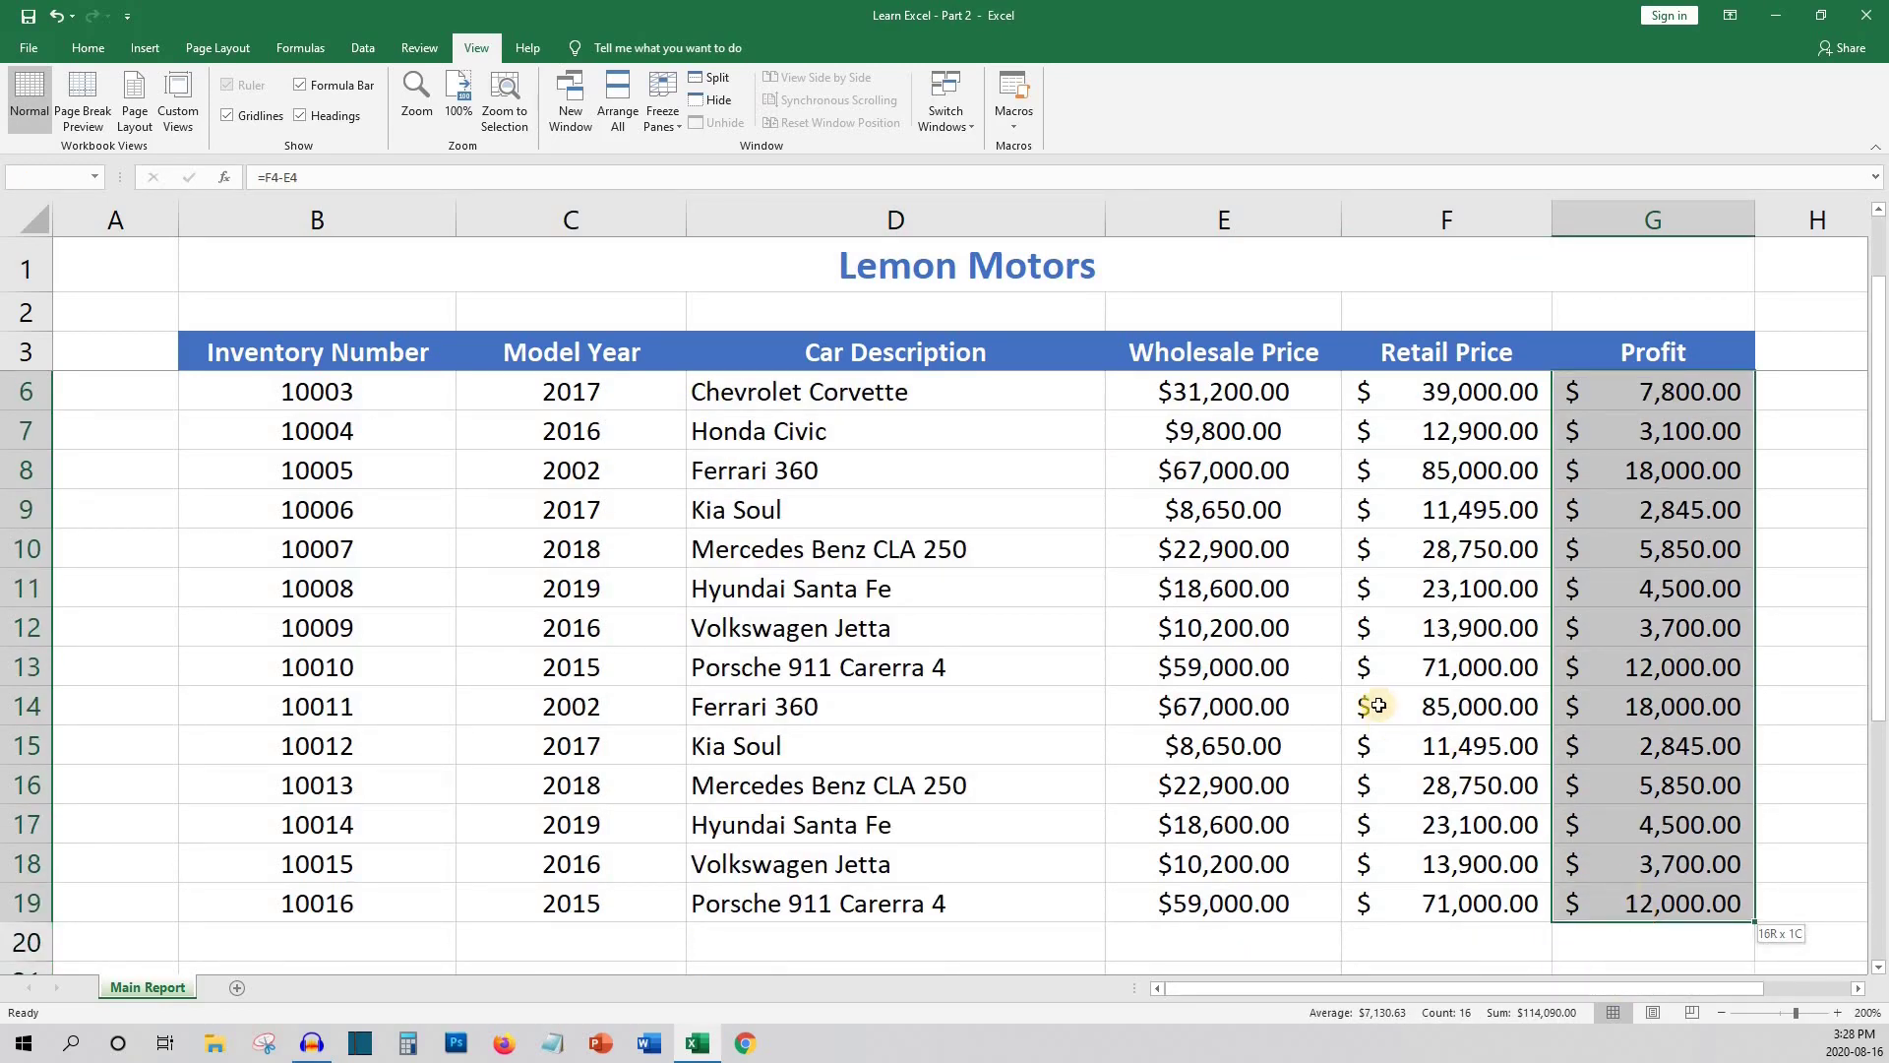
{"action": "scroll", "coordinate": [1575, 590], "scroll_direction": "up", "scroll_amount": 1}
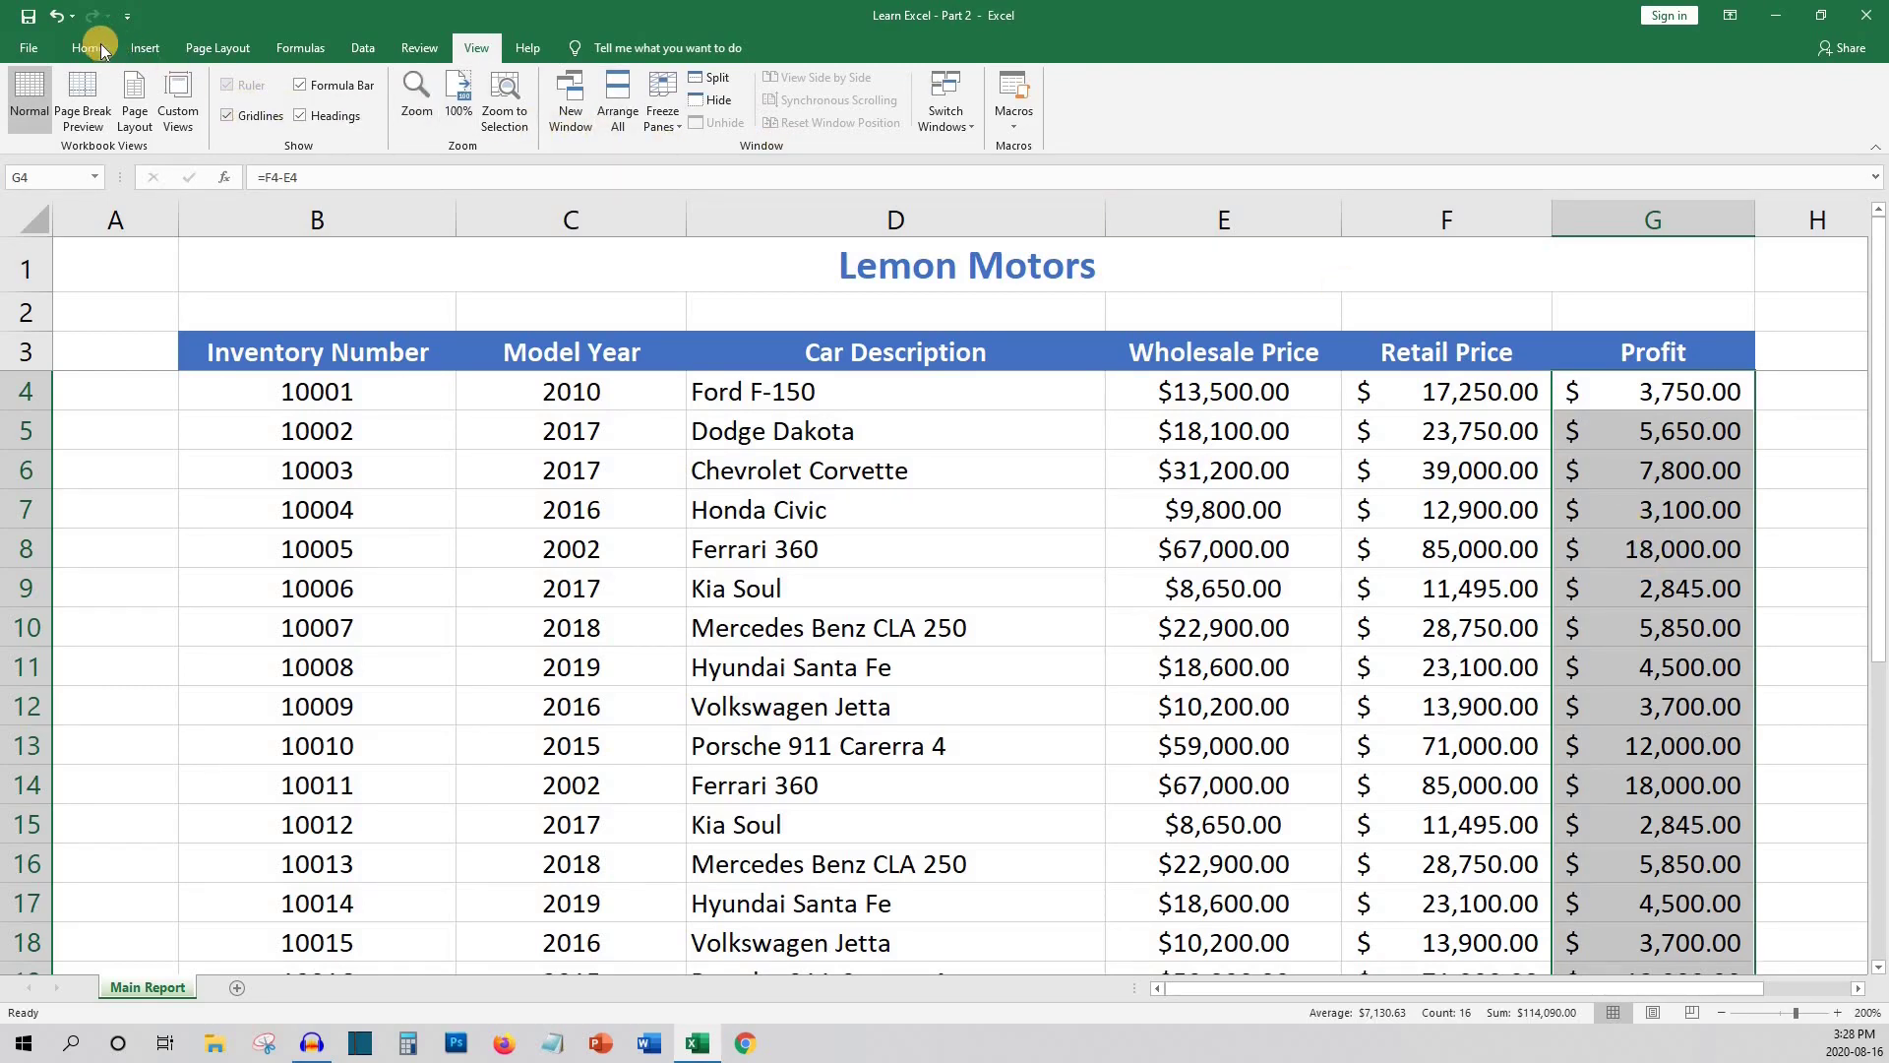
{"action": "left_click", "coordinate": [99, 46]}
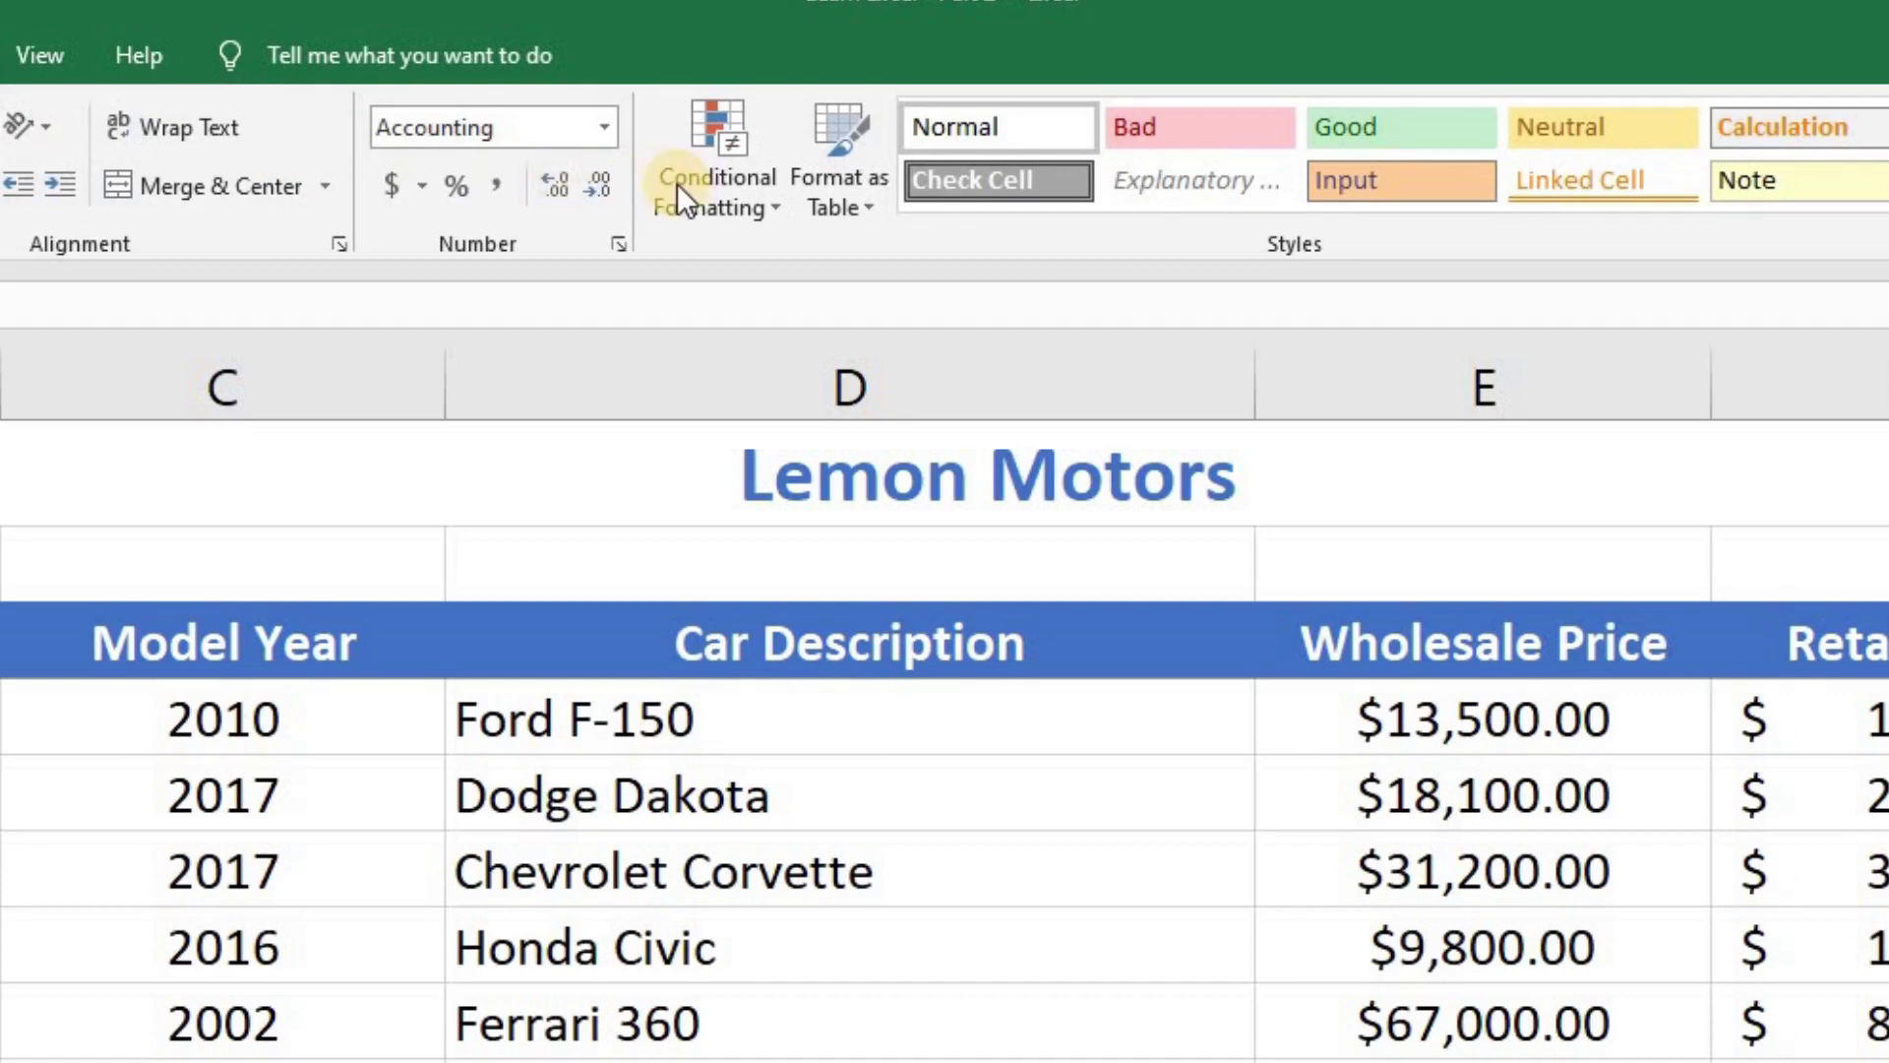
{"action": "left_click", "coordinate": [746, 199]}
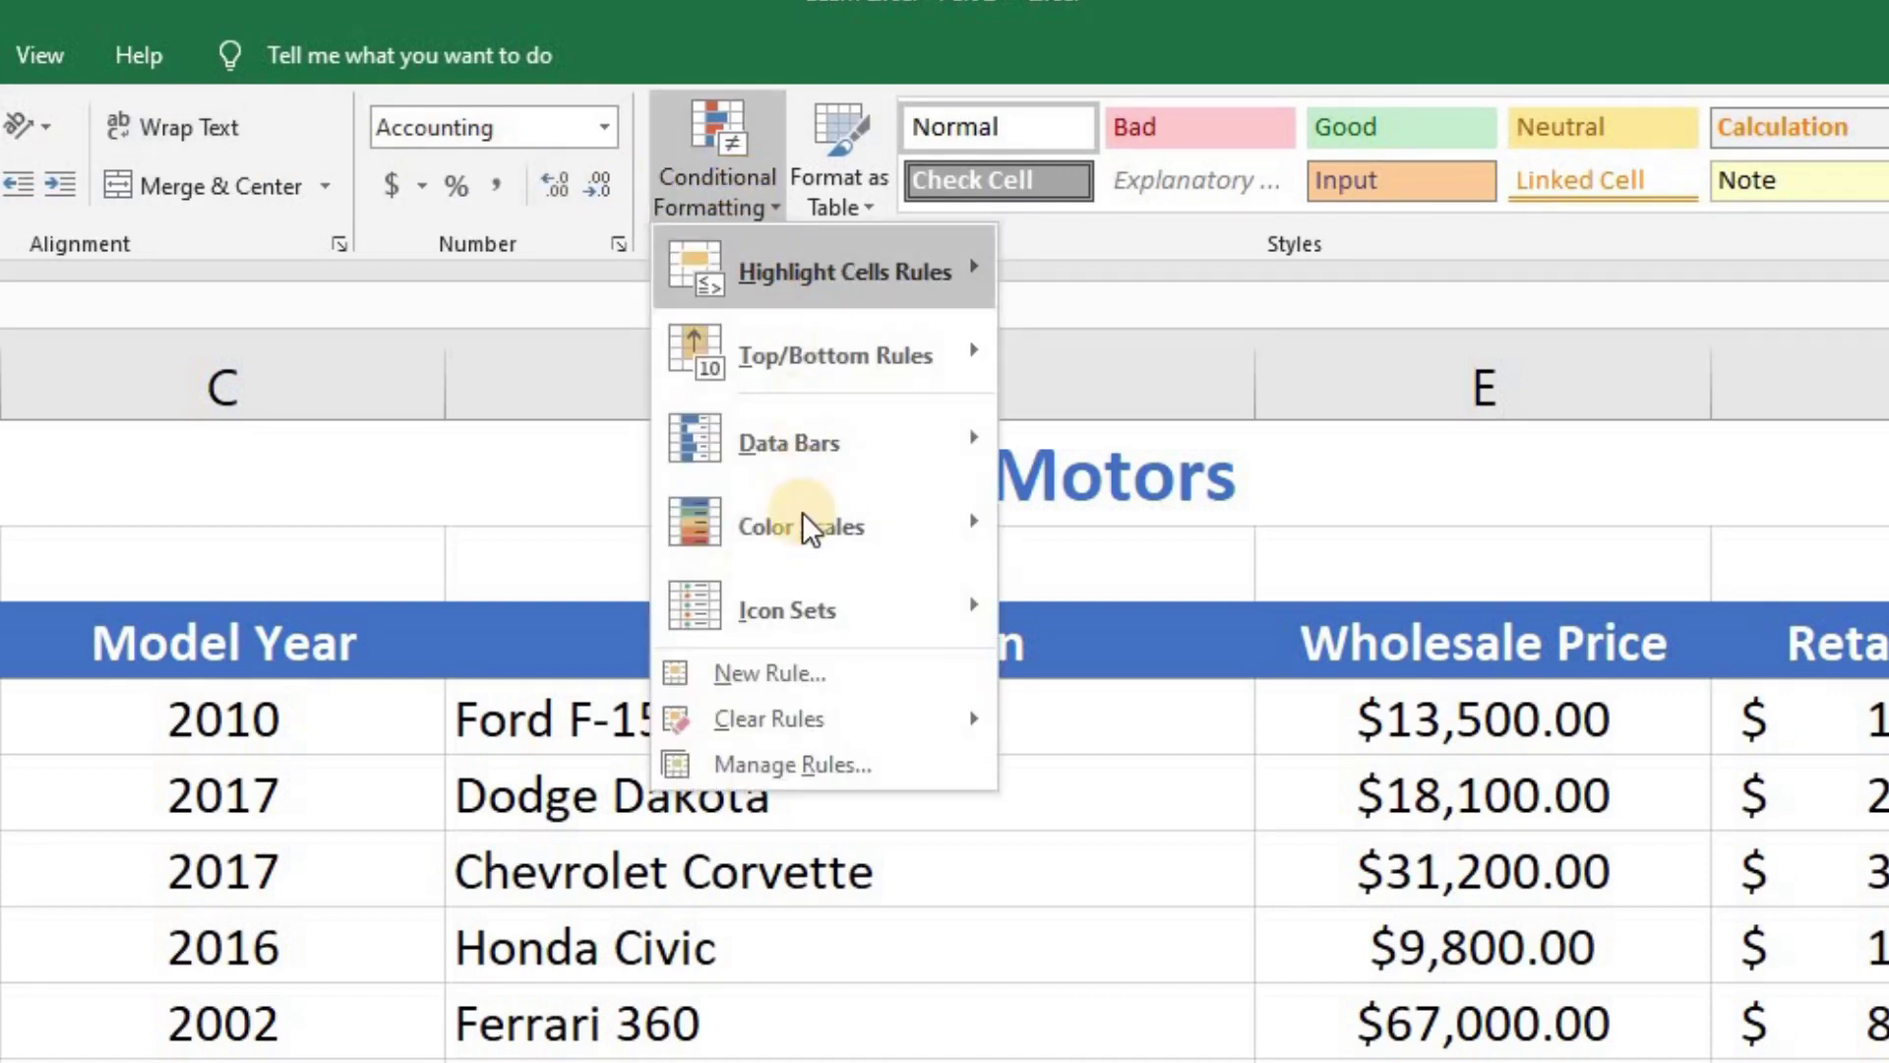
{"action": "mouse_move", "coordinate": [807, 526]}
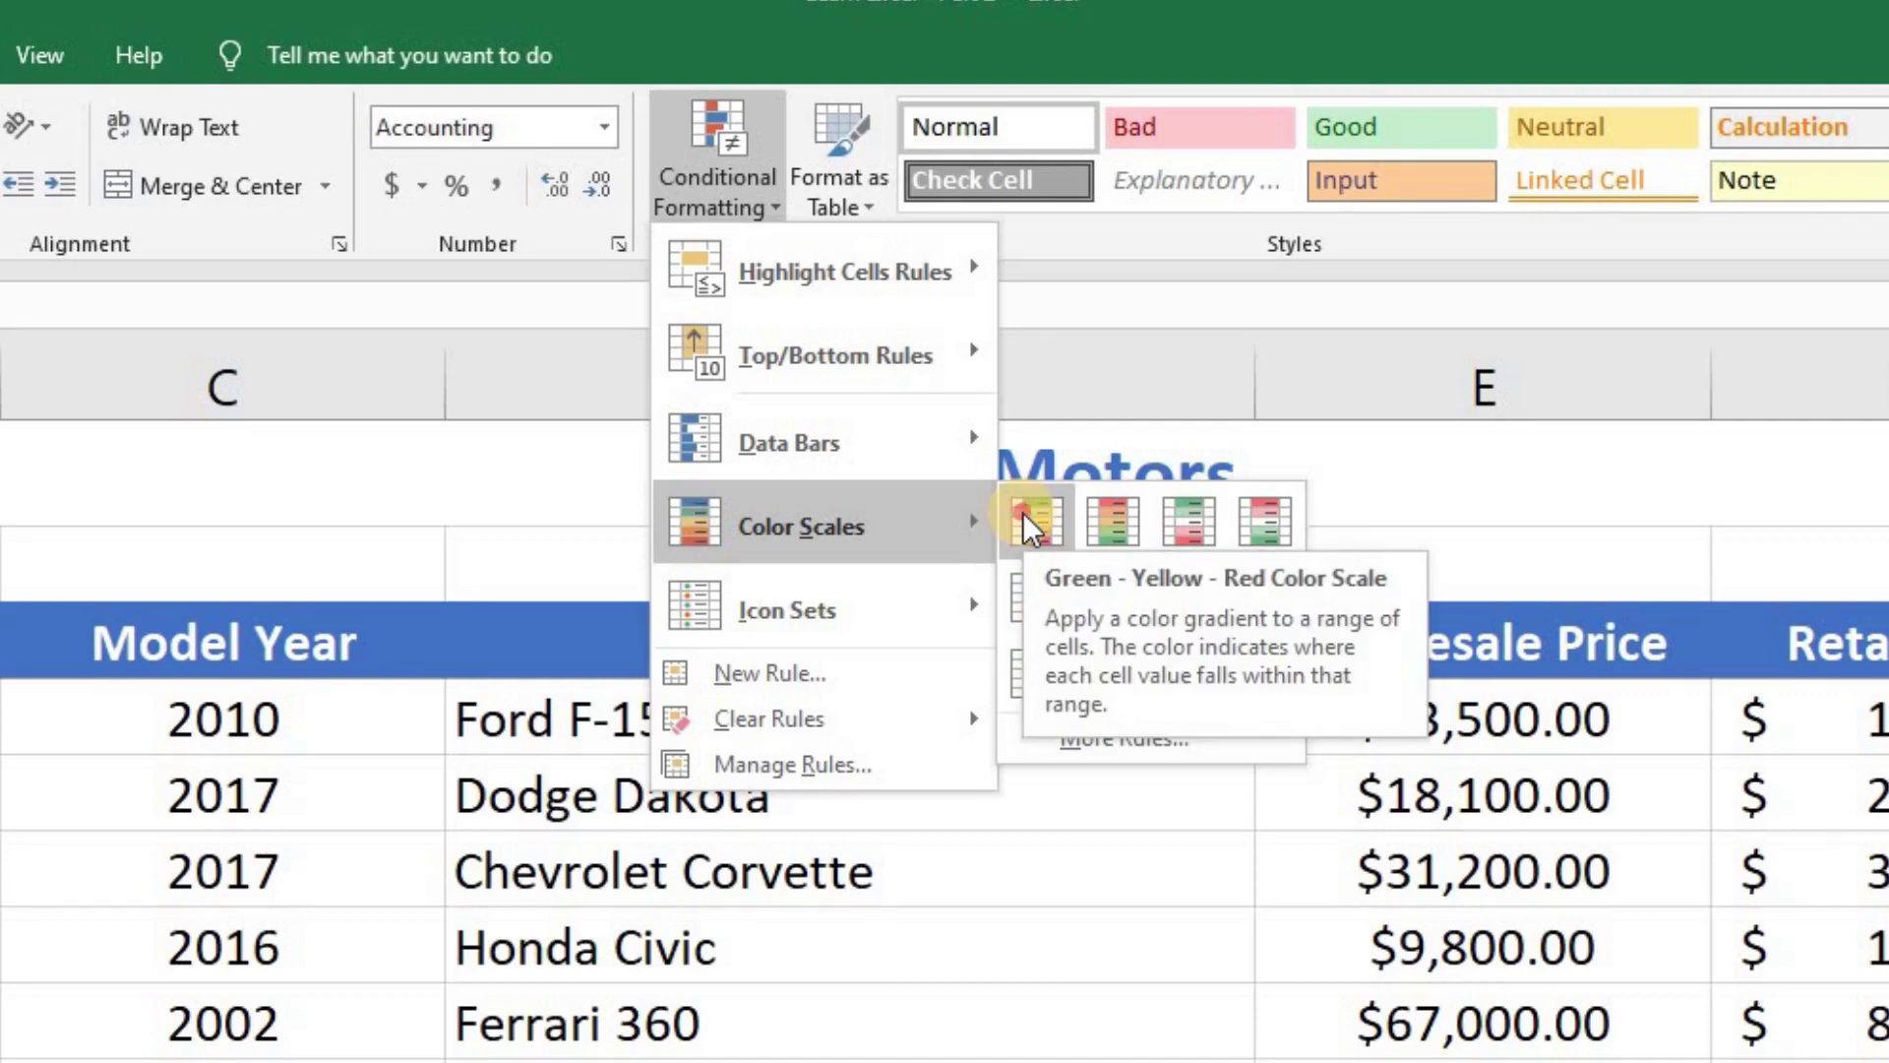
{"action": "left_click", "coordinate": [1029, 522]}
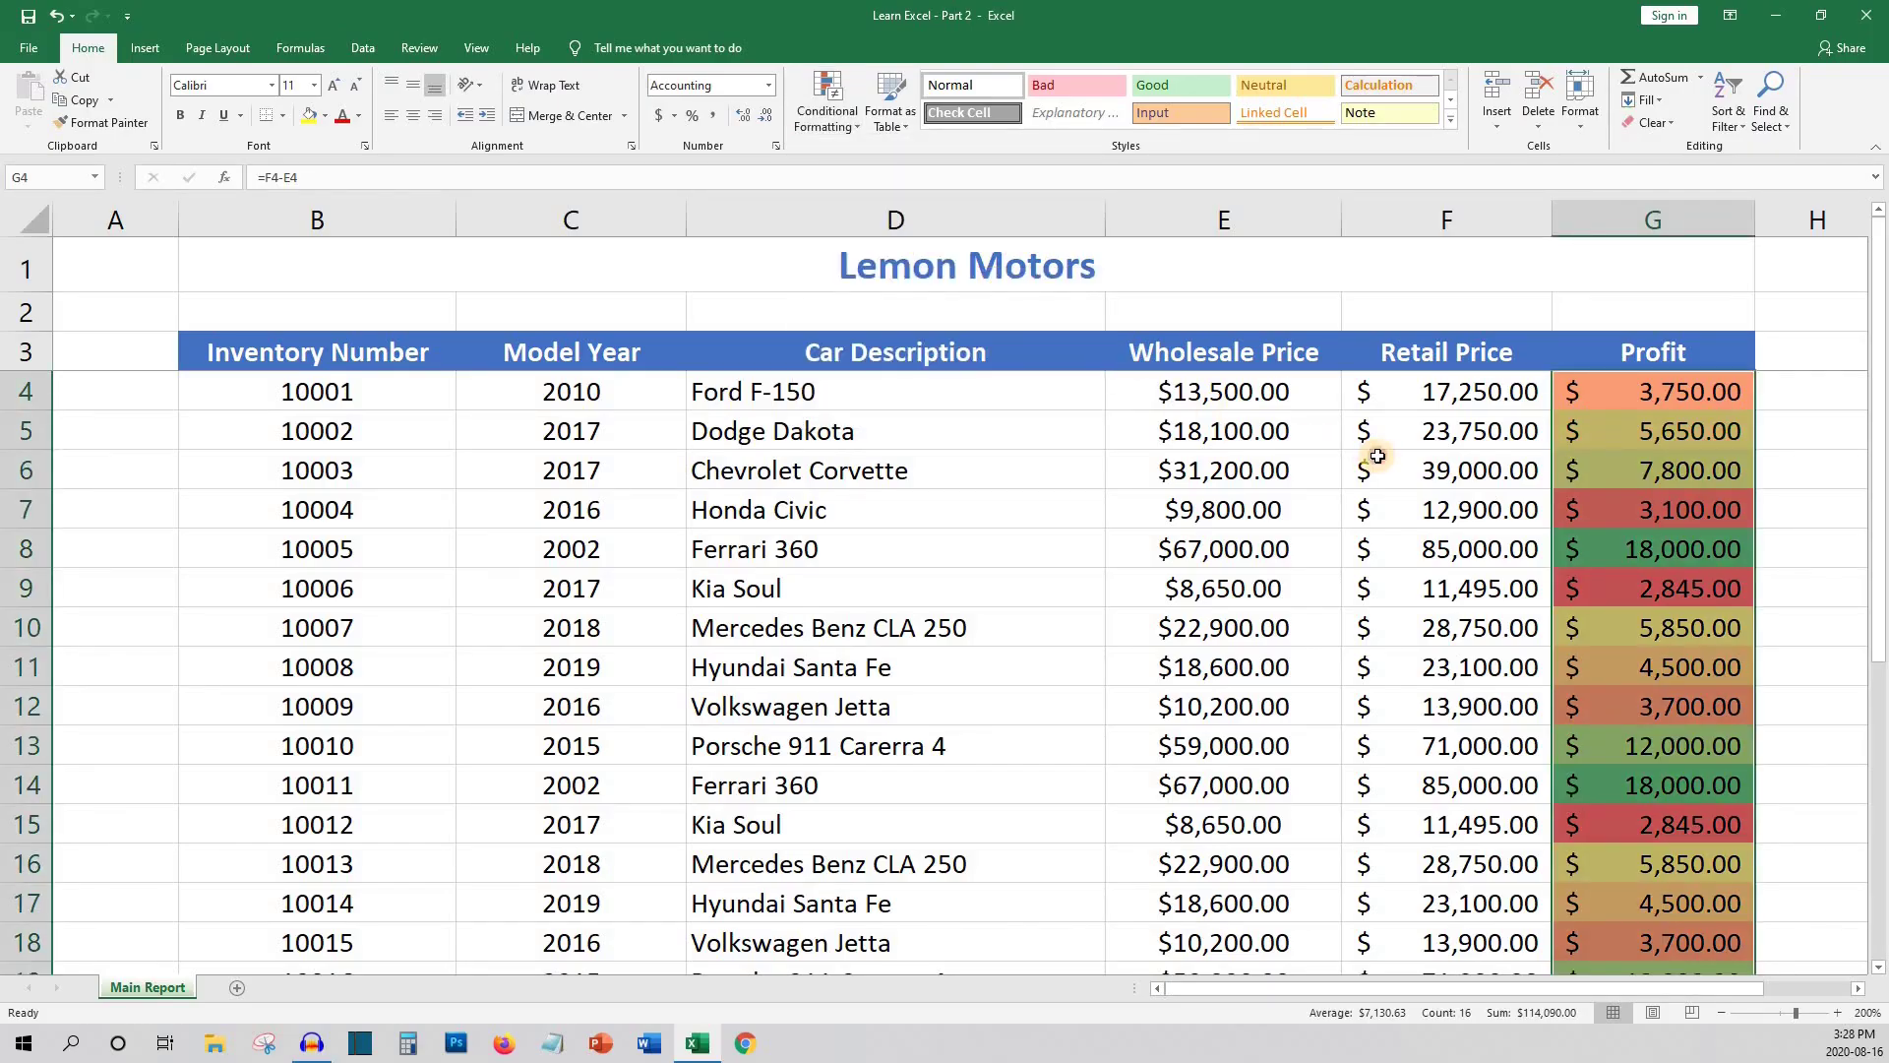
{"action": "left_click", "coordinate": [1387, 457]}
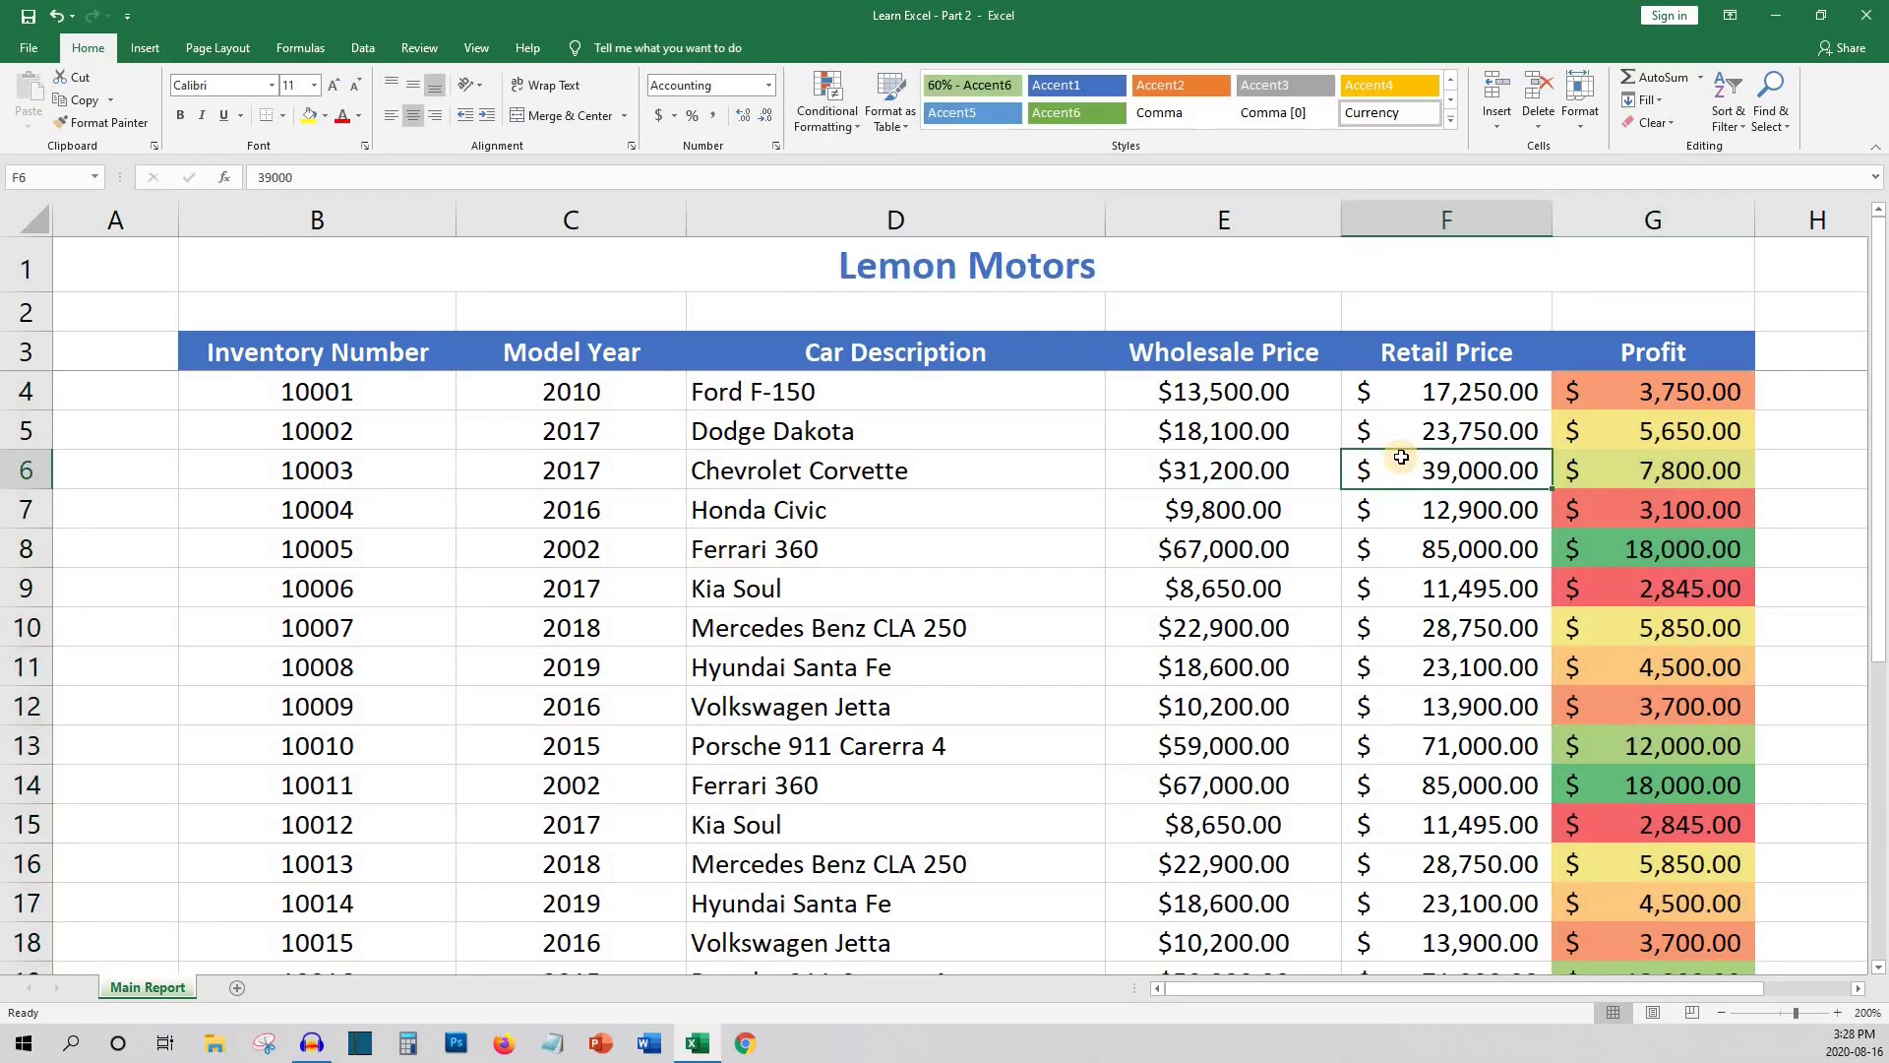
Sort the cars by Profit largest to smallest, putting the $18,000.00 Ferraris first
{"action": "left_click", "coordinate": [1580, 394]}
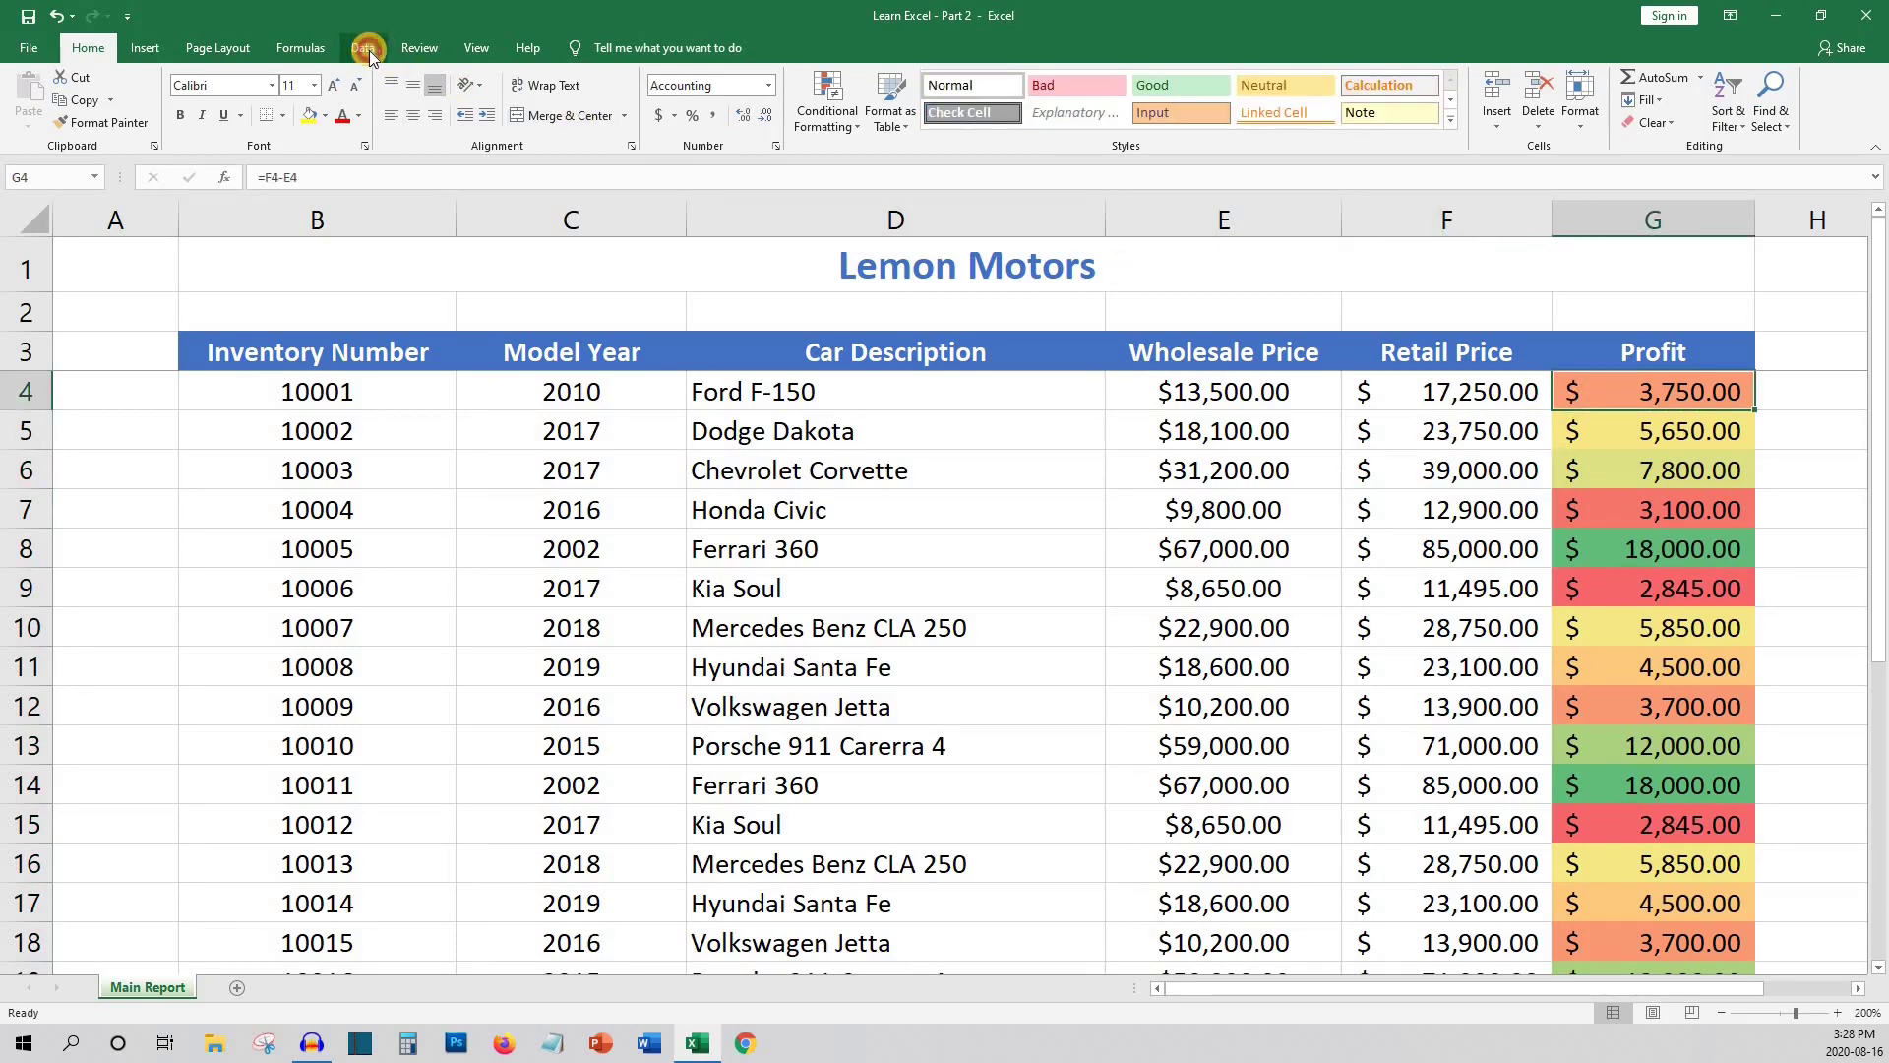
{"action": "left_click", "coordinate": [364, 48]}
{"action": "left_click", "coordinate": [566, 114]}
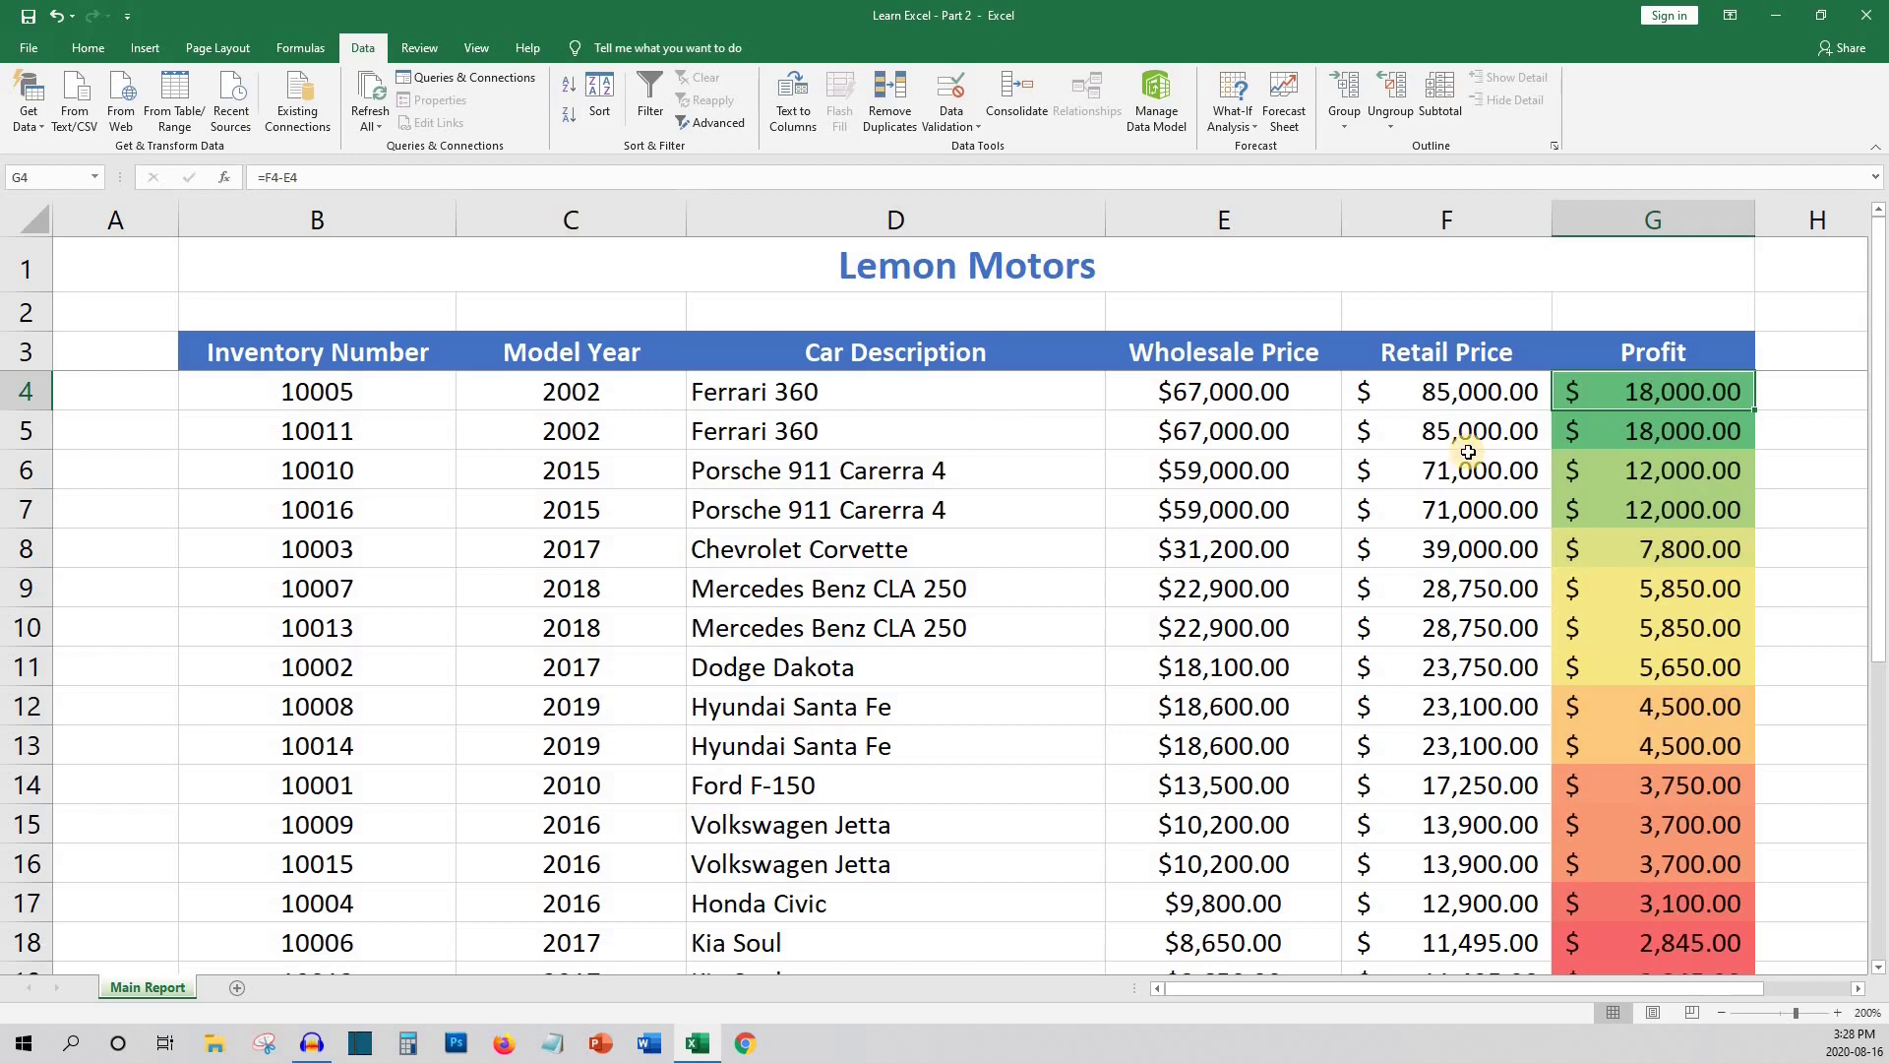
{"action": "scroll", "coordinate": [1466, 443], "scroll_direction": "down", "scroll_amount": 2}
{"action": "scroll", "coordinate": [1468, 452], "scroll_direction": "up", "scroll_amount": 2}
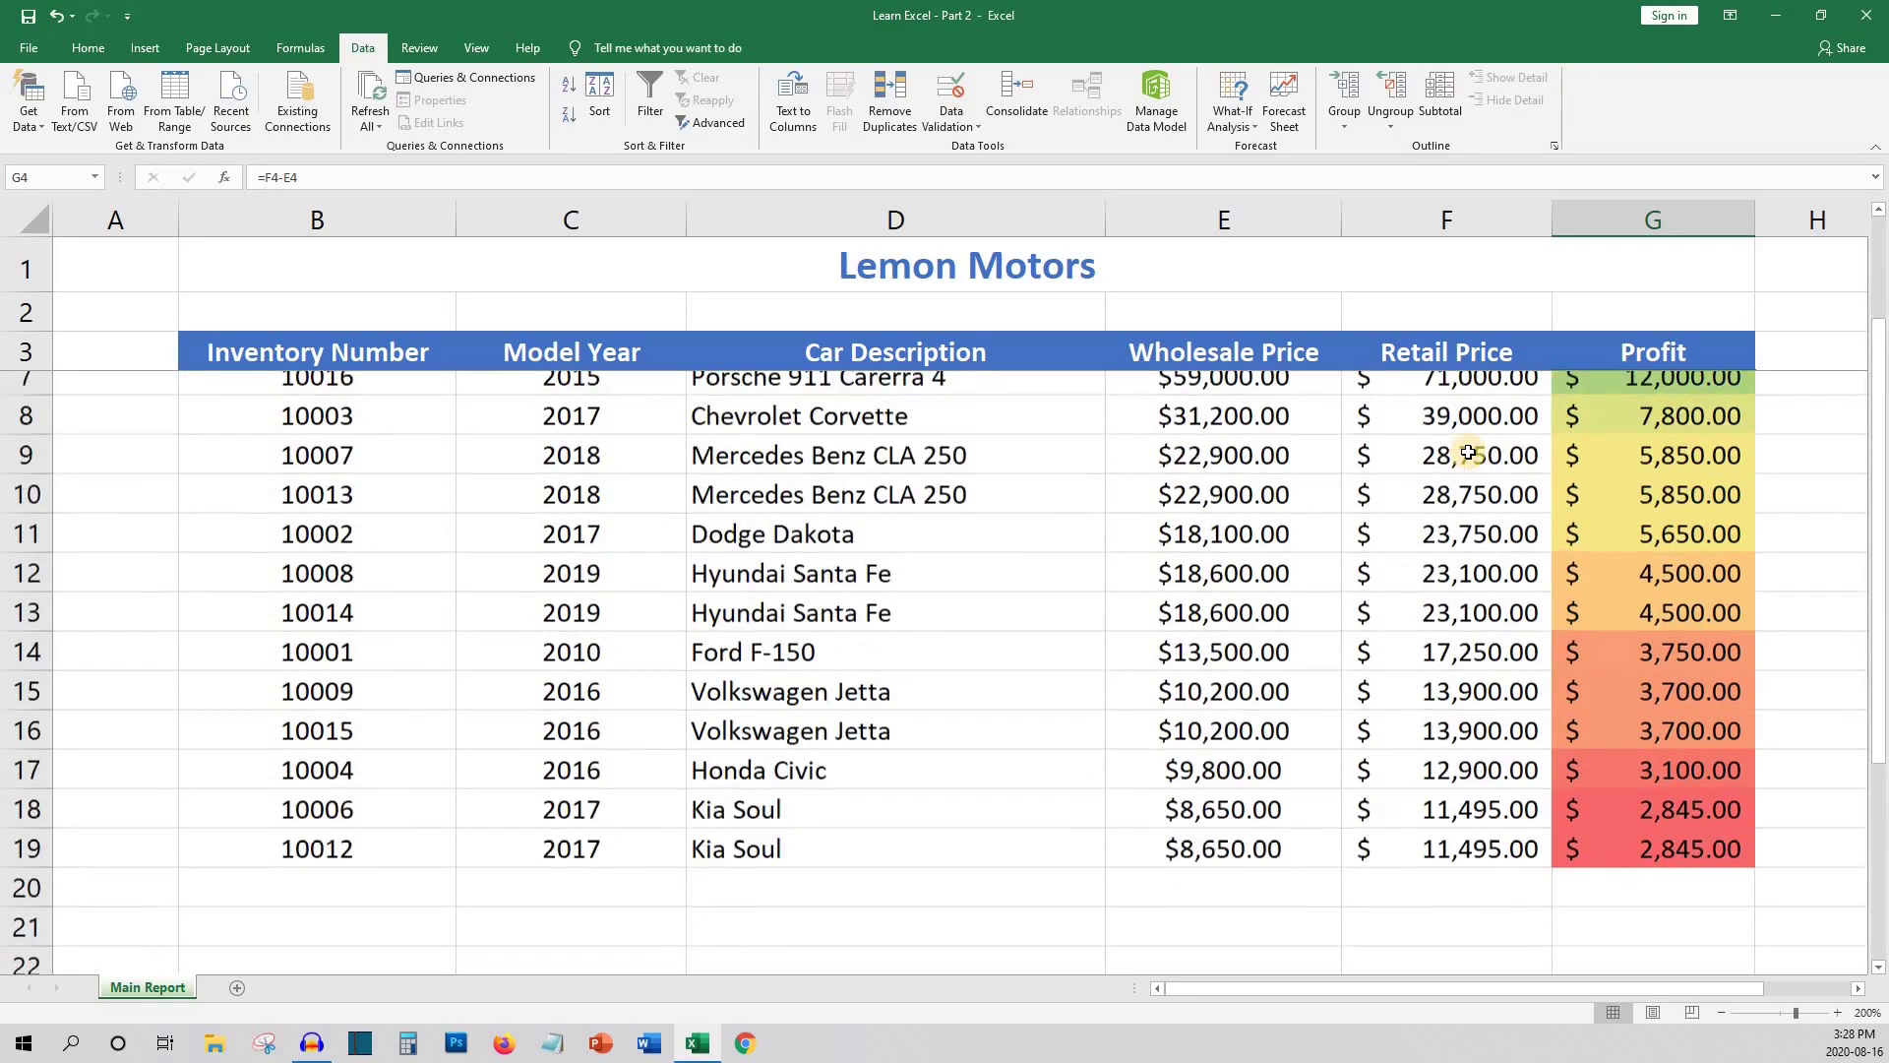